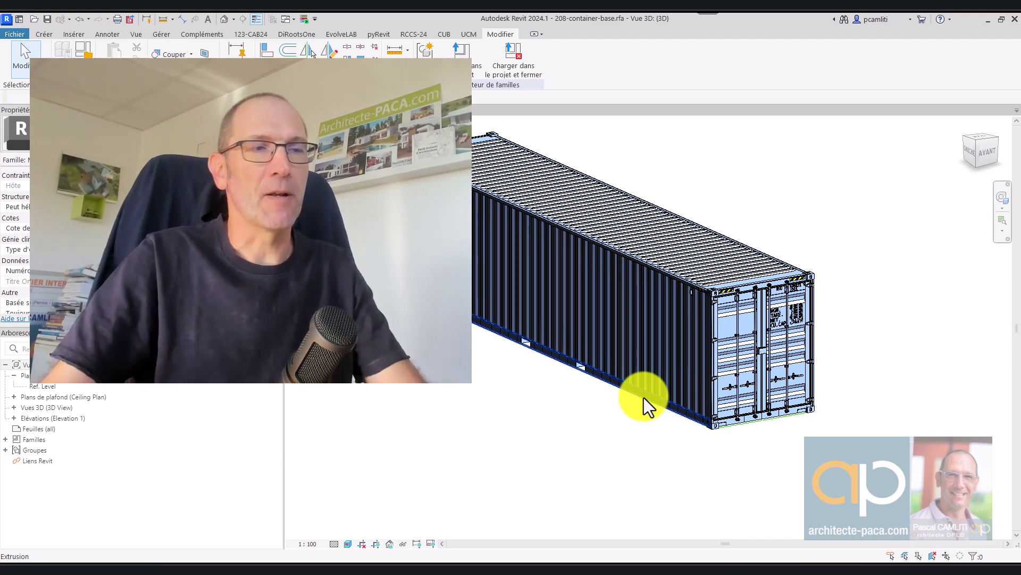
Orbit the container, then review its type parameters and close them unchanged
{"action": "mouse_move", "coordinate": [580, 441]}
{"action": "middle_mouse_down", "text": "shift"}
{"action": "mouse_move", "coordinate": [642, 453]}
{"action": "mouse_move", "coordinate": [506, 424]}
{"action": "mouse_move", "coordinate": [534, 406]}
{"action": "mouse_move", "coordinate": [905, 406]}
{"action": "mouse_move", "coordinate": [679, 449]}
{"action": "mouse_move", "coordinate": [688, 420]}
{"action": "middle_mouse_up", "text": "shift"}
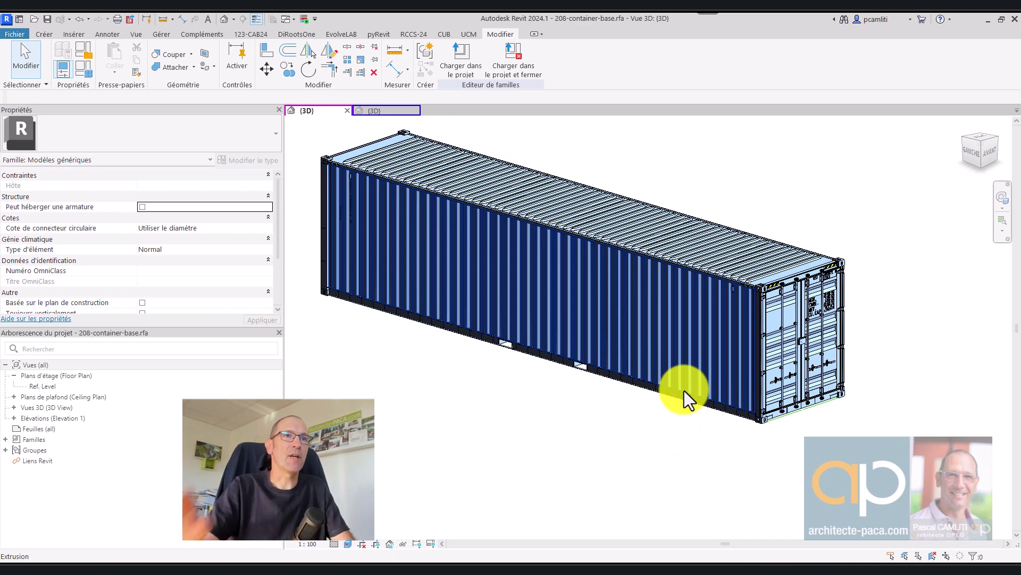
{"action": "mouse_move", "coordinate": [677, 424]}
{"action": "middle_mouse_down", "text": "shift"}
{"action": "mouse_move", "coordinate": [695, 447]}
{"action": "mouse_move", "coordinate": [637, 449]}
{"action": "mouse_move", "coordinate": [704, 456]}
{"action": "mouse_move", "coordinate": [664, 439]}
{"action": "middle_mouse_up", "text": "shift"}
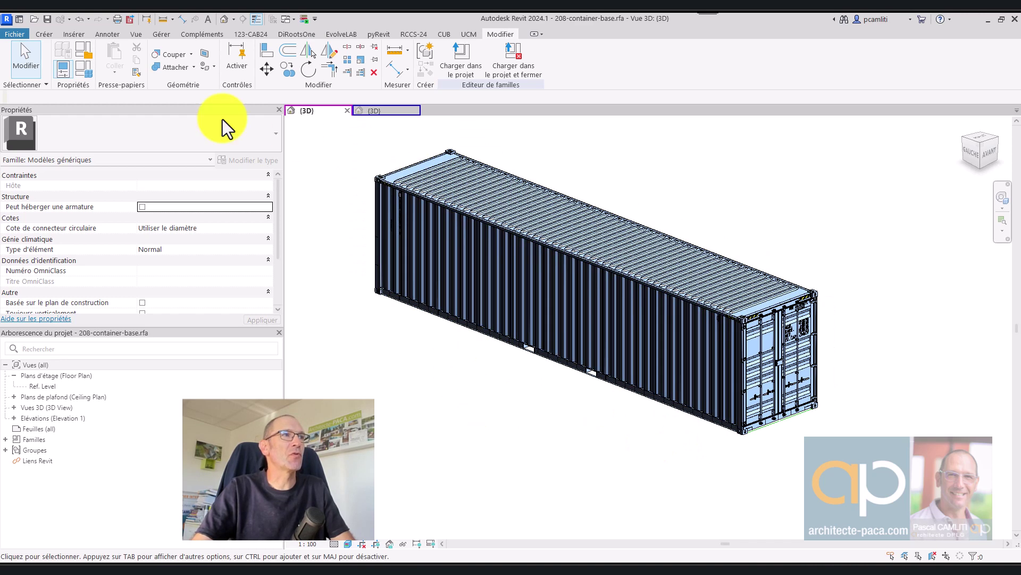
{"action": "left_click", "coordinate": [88, 73]}
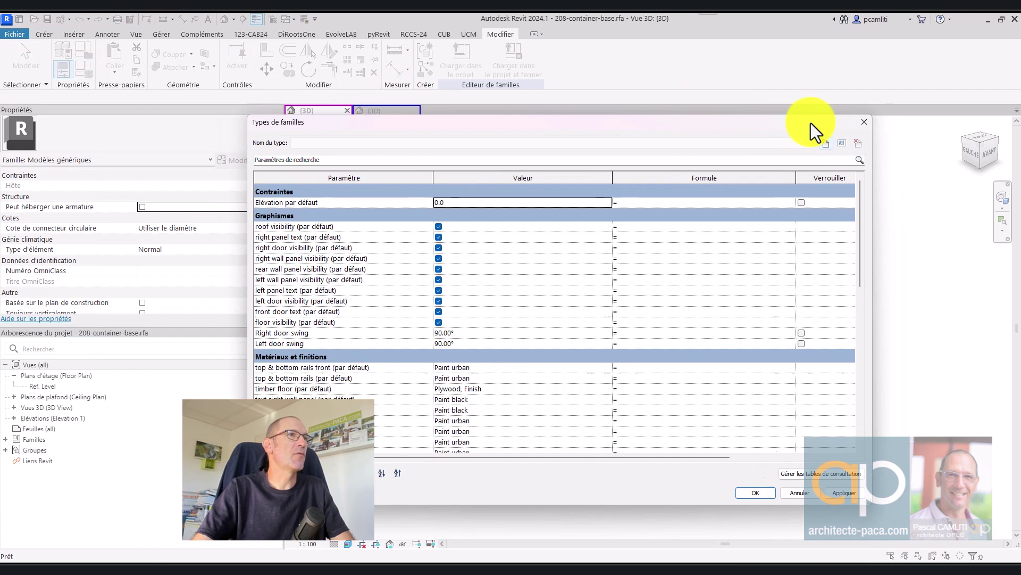
{"action": "left_click_drag", "start_coordinate": [811, 123], "coordinate": [845, 100]}
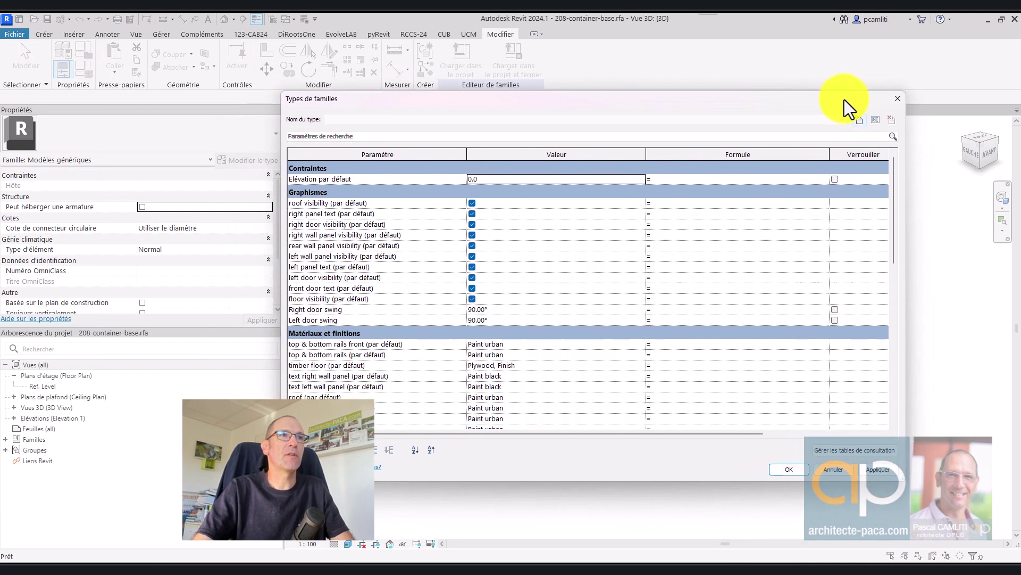
{"action": "left_click_drag", "start_coordinate": [282, 90], "coordinate": [467, 110]}
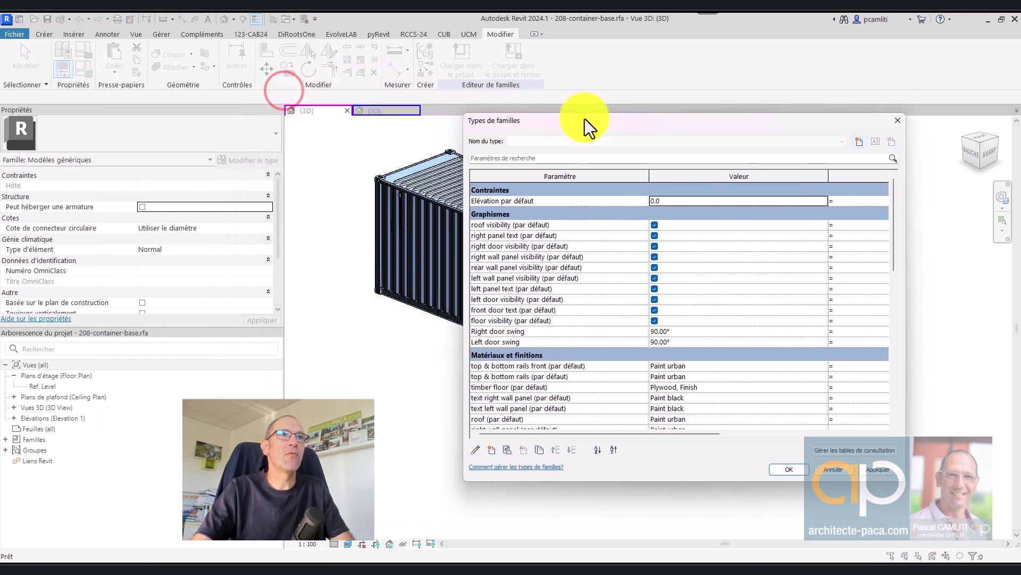
{"action": "left_click_drag", "start_coordinate": [596, 119], "coordinate": [535, 75]}
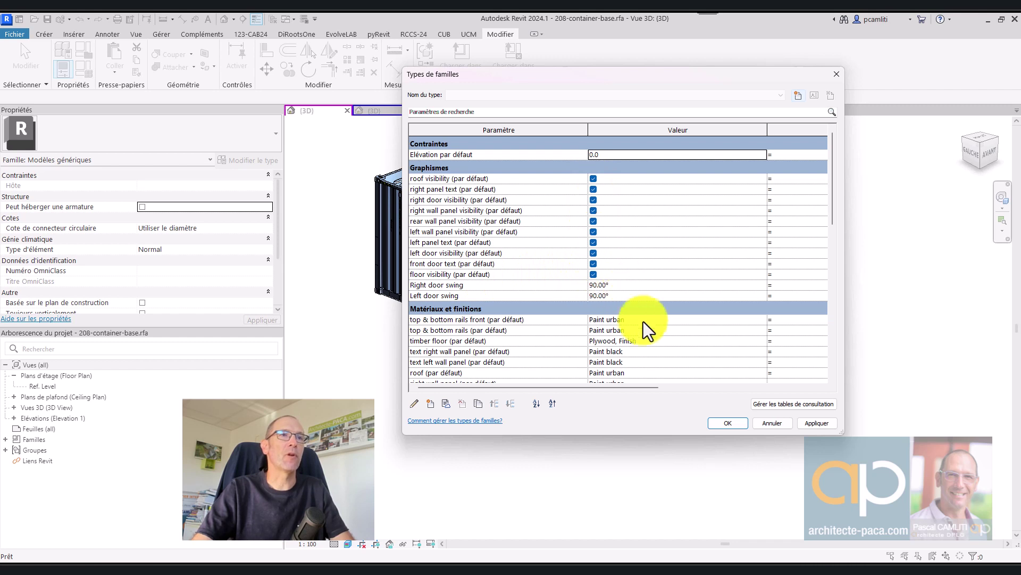
{"action": "scroll", "coordinate": [657, 289], "scroll_direction": "down", "scroll_amount": 1}
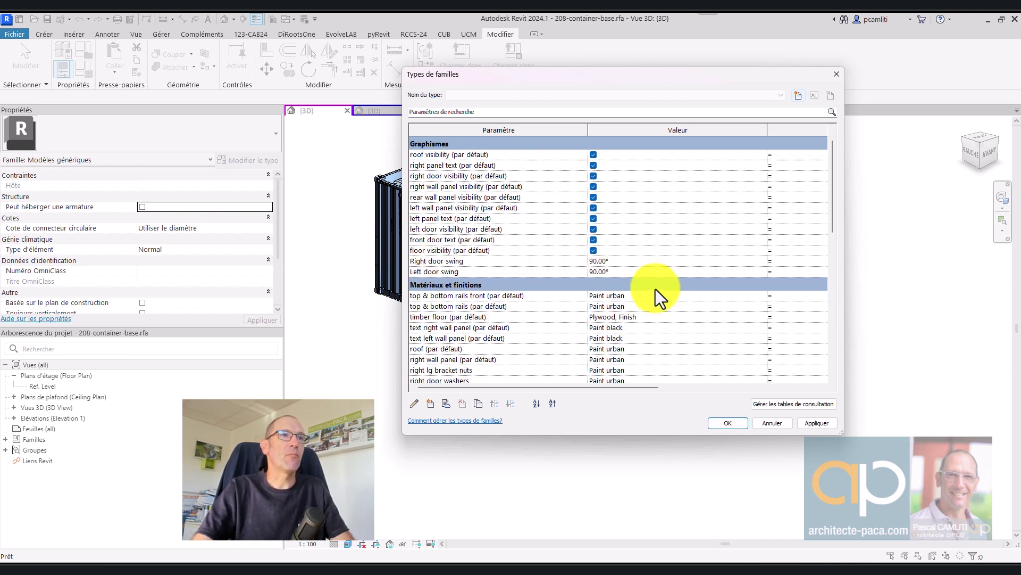
{"action": "scroll", "coordinate": [655, 289], "scroll_direction": "down", "scroll_amount": 1}
{"action": "scroll", "coordinate": [654, 285], "scroll_direction": "down", "scroll_amount": 3}
{"action": "scroll", "coordinate": [641, 214], "scroll_direction": "down", "scroll_amount": 3}
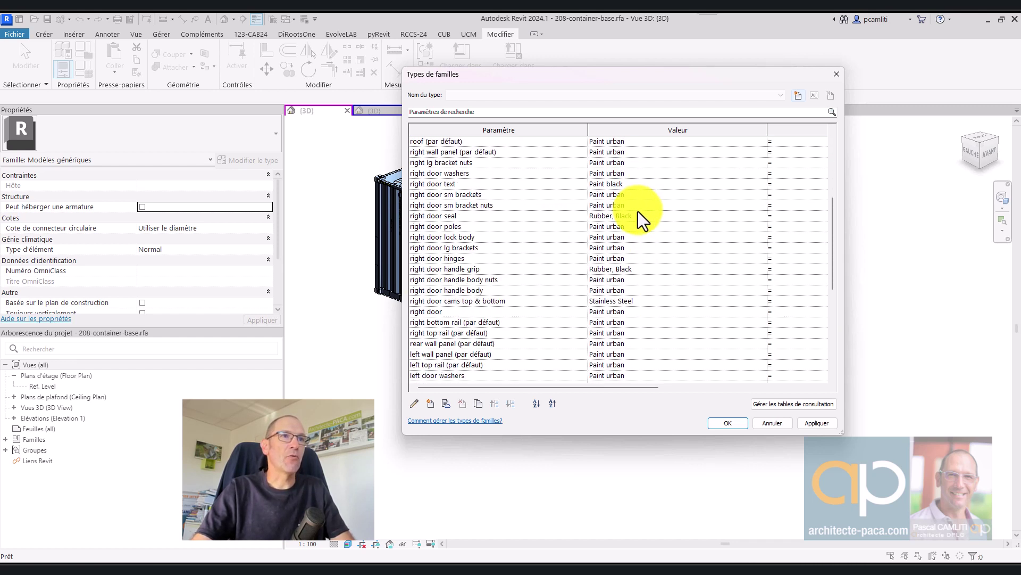
{"action": "scroll", "coordinate": [638, 211], "scroll_direction": "down", "scroll_amount": 3}
{"action": "scroll", "coordinate": [637, 212], "scroll_direction": "down", "scroll_amount": 3}
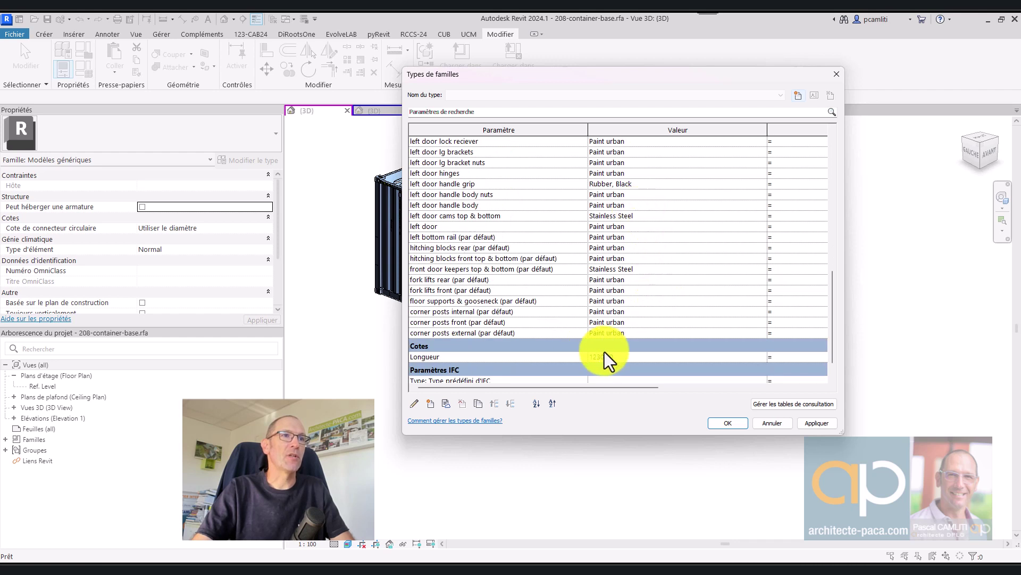
{"action": "left_click", "coordinate": [775, 427]}
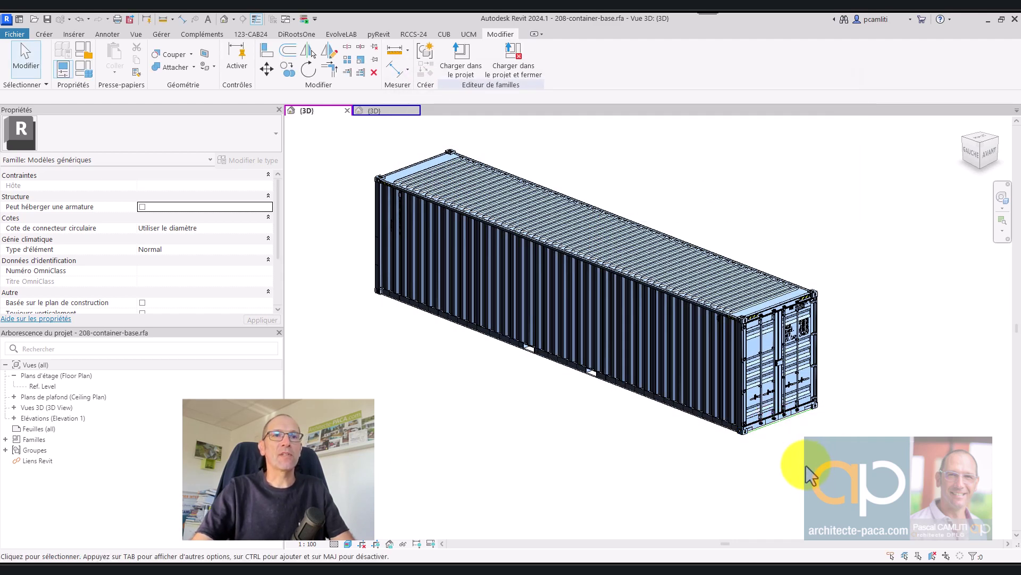
Select the front corner-posts nested family at the door end and edit it with Modifier la famille
{"action": "scroll", "coordinate": [806, 465], "scroll_direction": "up", "scroll_amount": 3}
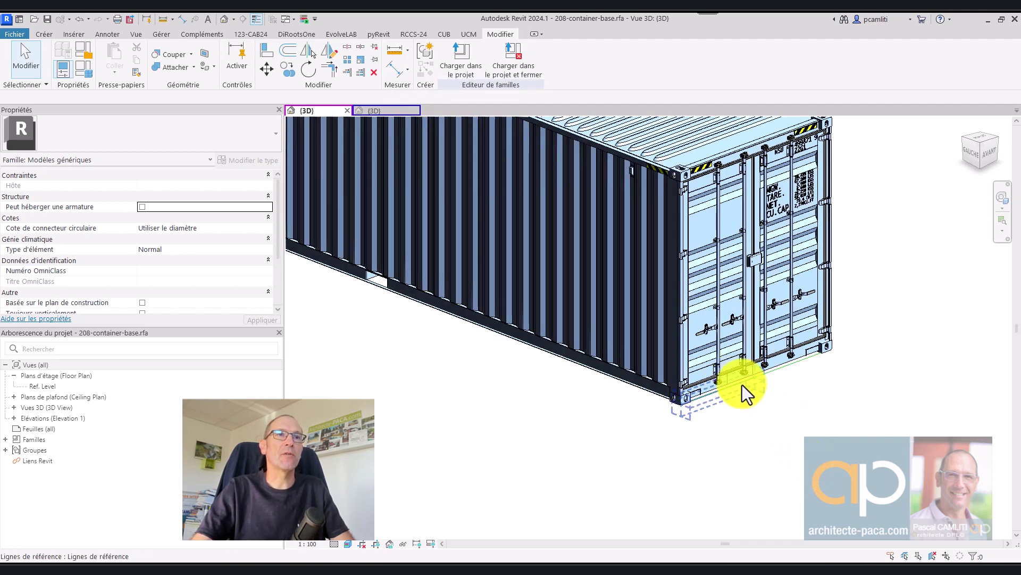
{"action": "middle_click_drag", "start_coordinate": [850, 309], "coordinate": [752, 221], "text": "shift"}
{"action": "left_click", "coordinate": [729, 202]}
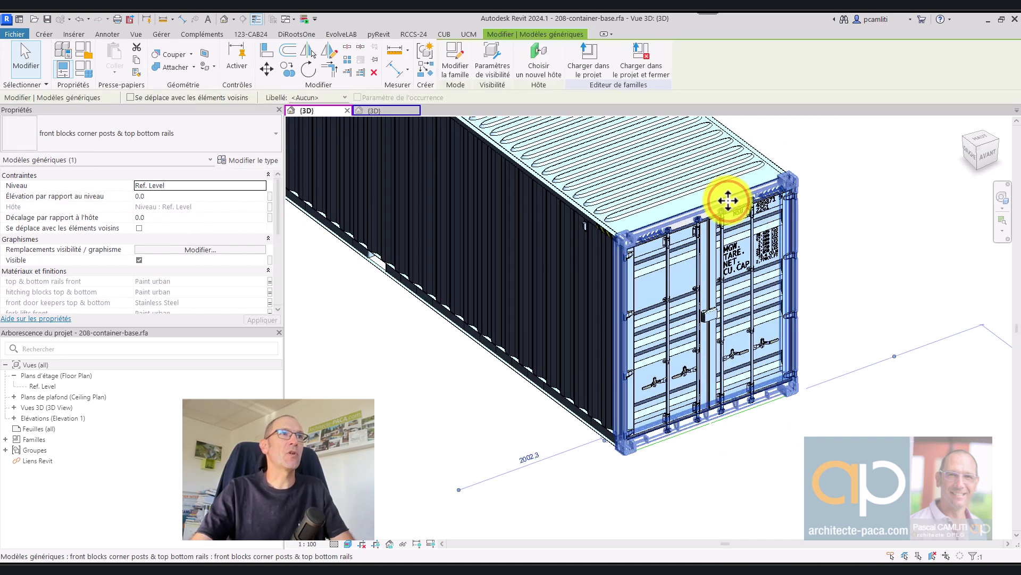
{"action": "left_click", "coordinate": [730, 200]}
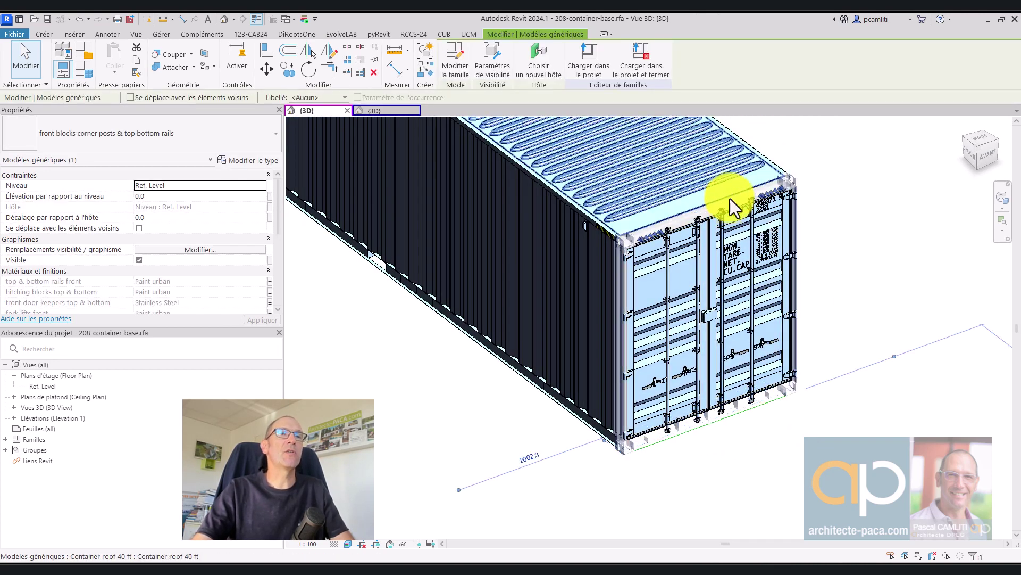
{"action": "left_click", "coordinate": [455, 53]}
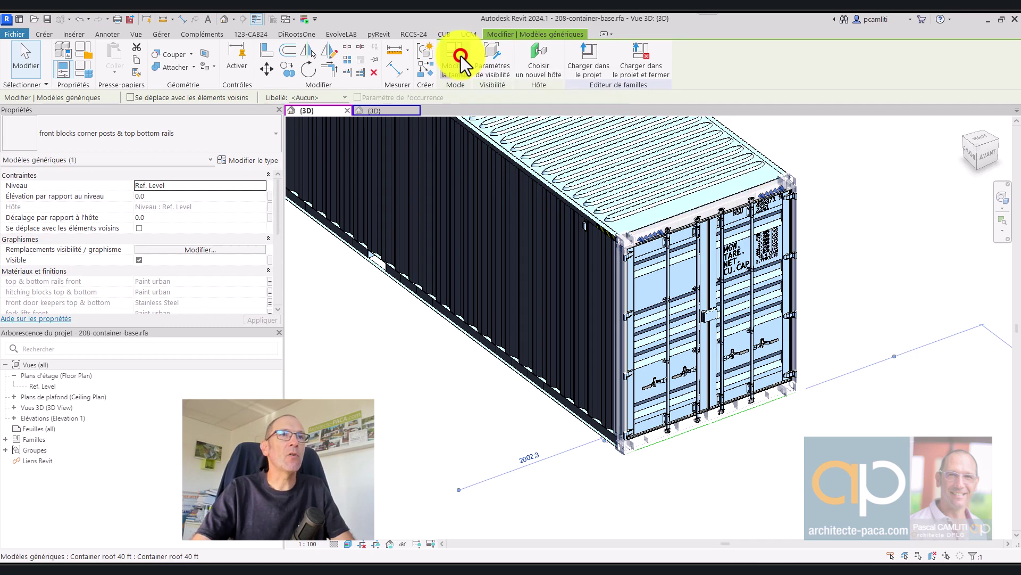
{"action": "mouse_move", "coordinate": [553, 188]}
{"action": "middle_mouse_down", "text": "shift"}
{"action": "mouse_move", "coordinate": [628, 216]}
{"action": "mouse_move", "coordinate": [752, 213]}
{"action": "mouse_move", "coordinate": [661, 275]}
{"action": "mouse_move", "coordinate": [552, 285]}
{"action": "mouse_move", "coordinate": [490, 255]}
{"action": "mouse_move", "coordinate": [319, 315]}
{"action": "middle_mouse_up", "text": "shift"}
Open the Front elevation and inspect the Center (Left/Right) reference plane and frame elements
{"action": "double_click", "coordinate": [57, 365]}
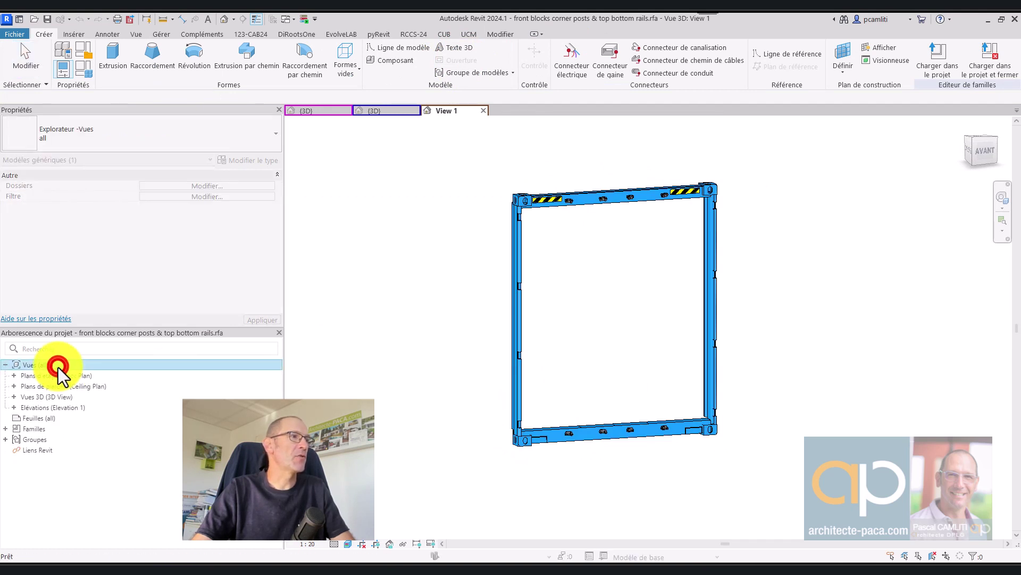
{"action": "double_click", "coordinate": [55, 408]}
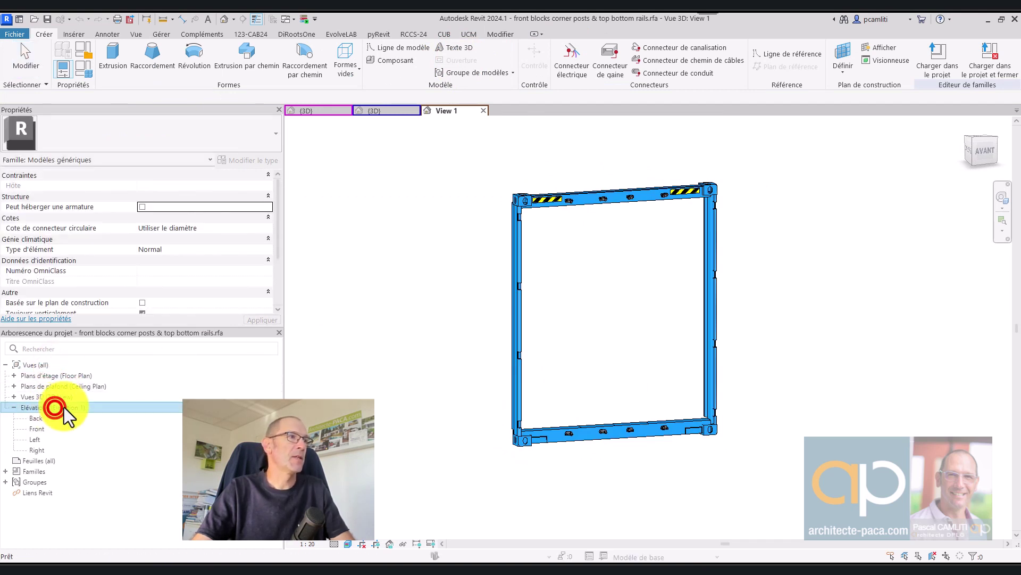
{"action": "double_click", "coordinate": [39, 429]}
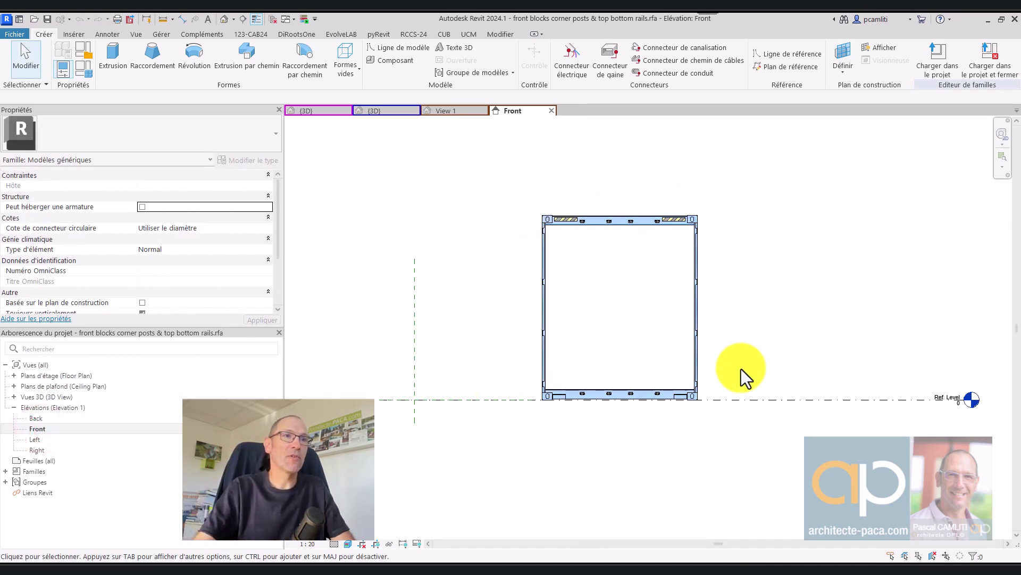
{"action": "left_click", "coordinate": [414, 311]}
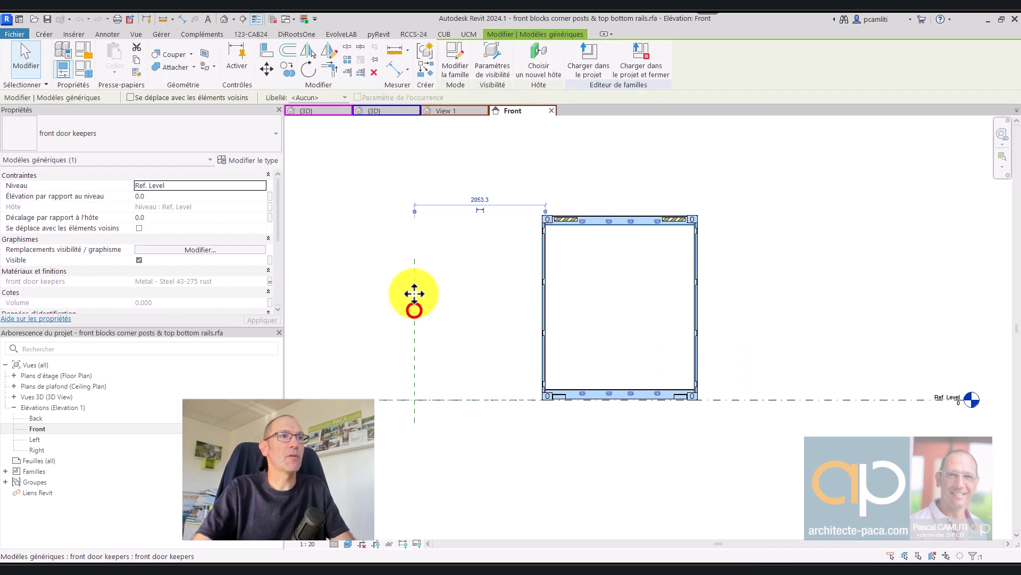
{"action": "key", "text": "Escape"}
{"action": "left_click", "coordinate": [414, 339]}
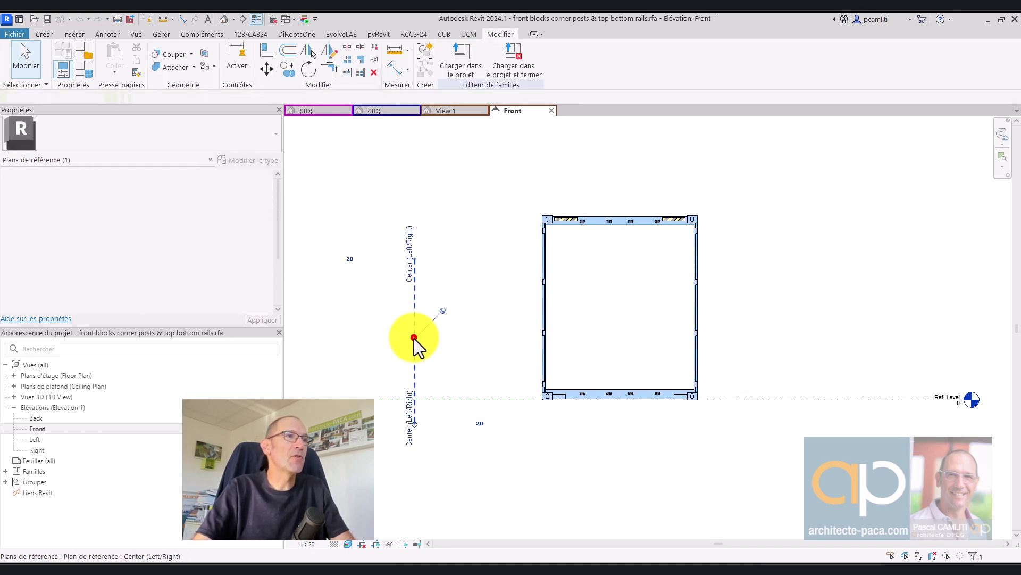
{"action": "key", "text": "Escape"}
{"action": "left_click_drag", "start_coordinate": [520, 216], "coordinate": [762, 417]}
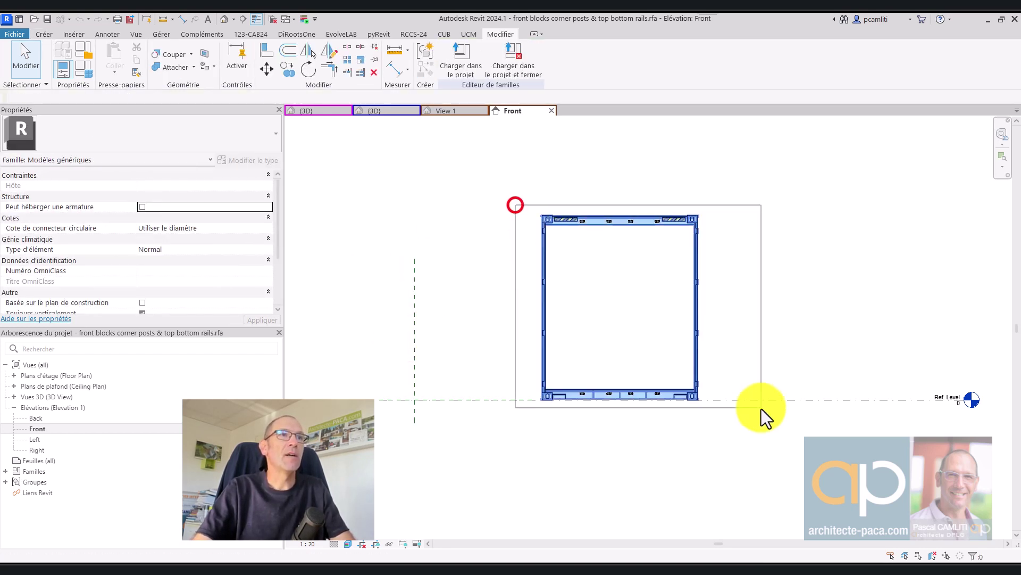
{"action": "key", "text": "Escape"}
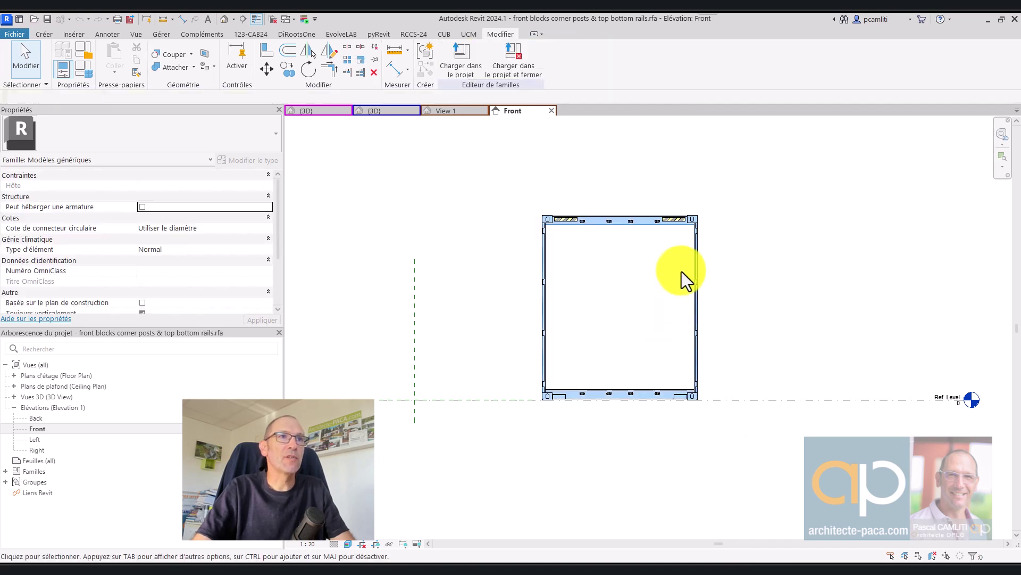
Zoom in on the frame and inspect the left corner post and bottom rail door keepers
{"action": "mouse_move", "coordinate": [708, 284]}
{"action": "middle_mouse_down"}
{"action": "mouse_move", "coordinate": [720, 347]}
{"action": "mouse_move", "coordinate": [725, 319]}
{"action": "middle_mouse_up"}
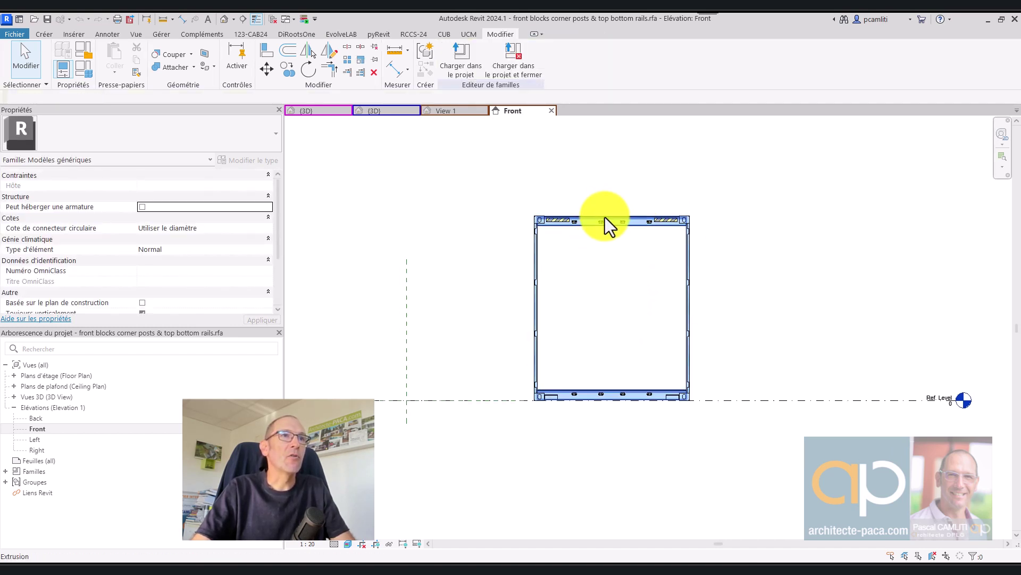
{"action": "scroll", "coordinate": [607, 221], "scroll_direction": "up", "scroll_amount": 1}
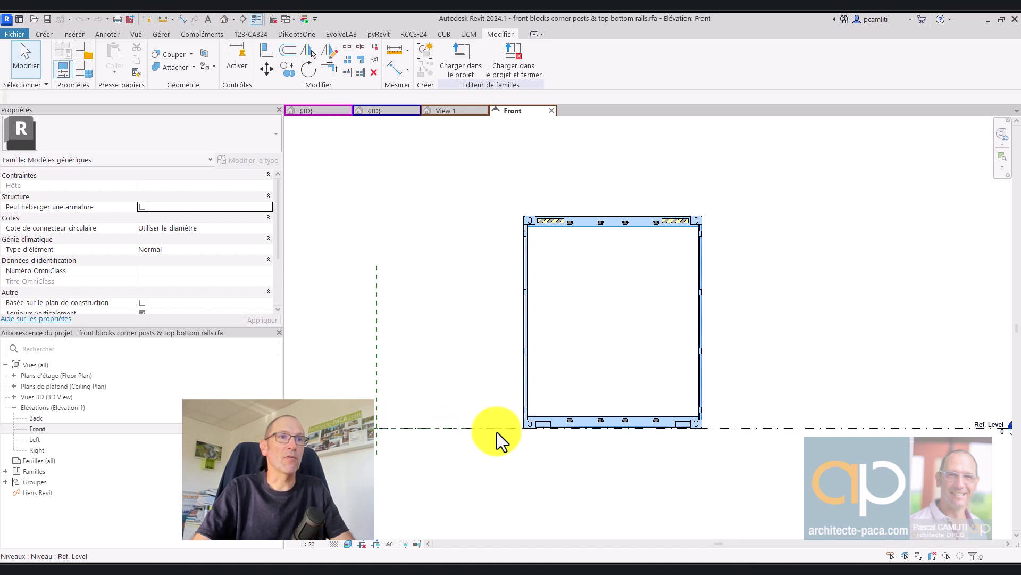
{"action": "scroll", "coordinate": [567, 421], "scroll_direction": "up", "scroll_amount": 2}
{"action": "scroll", "coordinate": [567, 420], "scroll_direction": "up", "scroll_amount": 2}
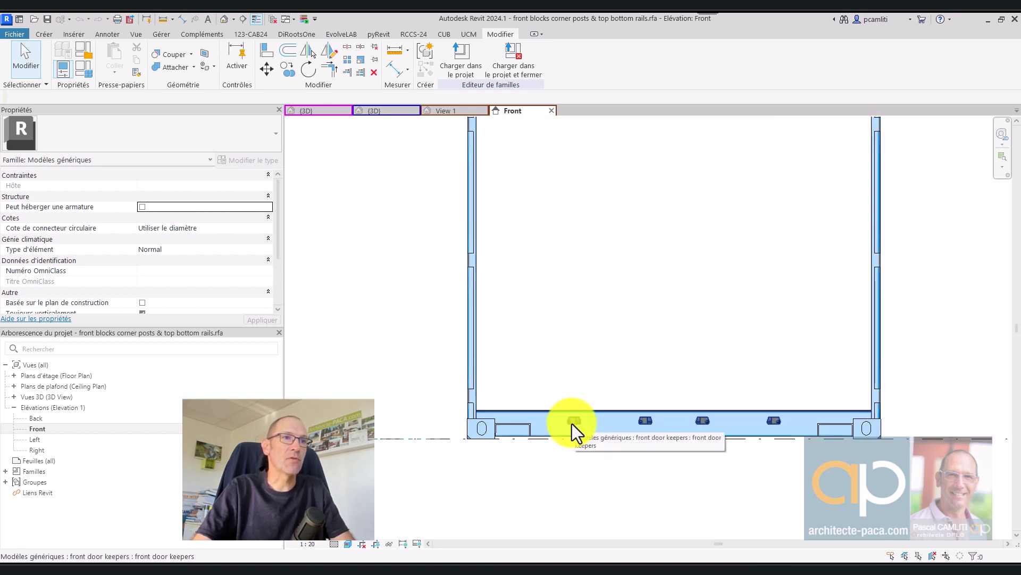
{"action": "scroll", "coordinate": [572, 424], "scroll_direction": "up", "scroll_amount": 2}
{"action": "scroll", "coordinate": [573, 424], "scroll_direction": "up", "scroll_amount": 1}
{"action": "scroll", "coordinate": [589, 418], "scroll_direction": "down", "scroll_amount": 1}
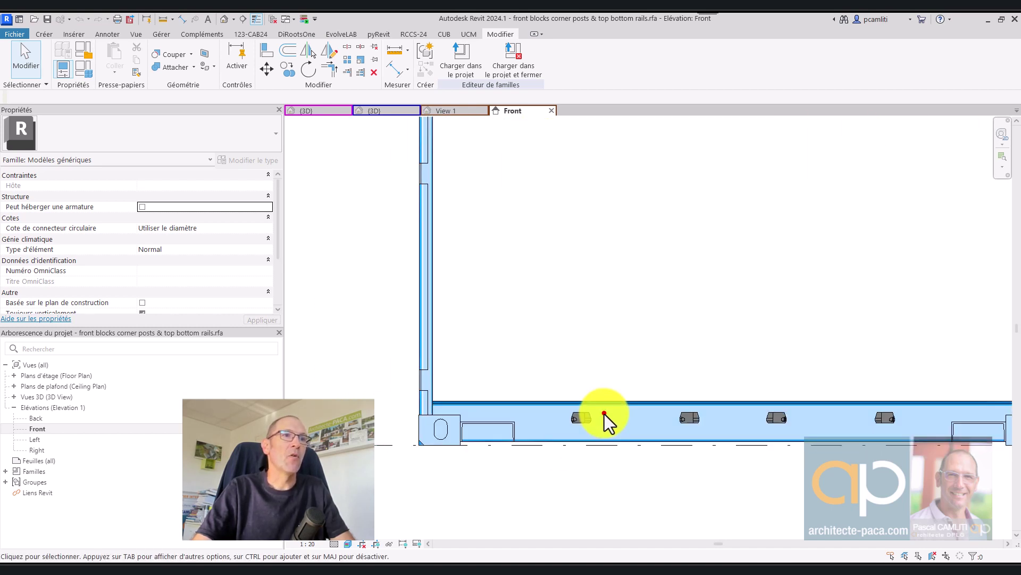
{"action": "left_click", "coordinate": [432, 332]}
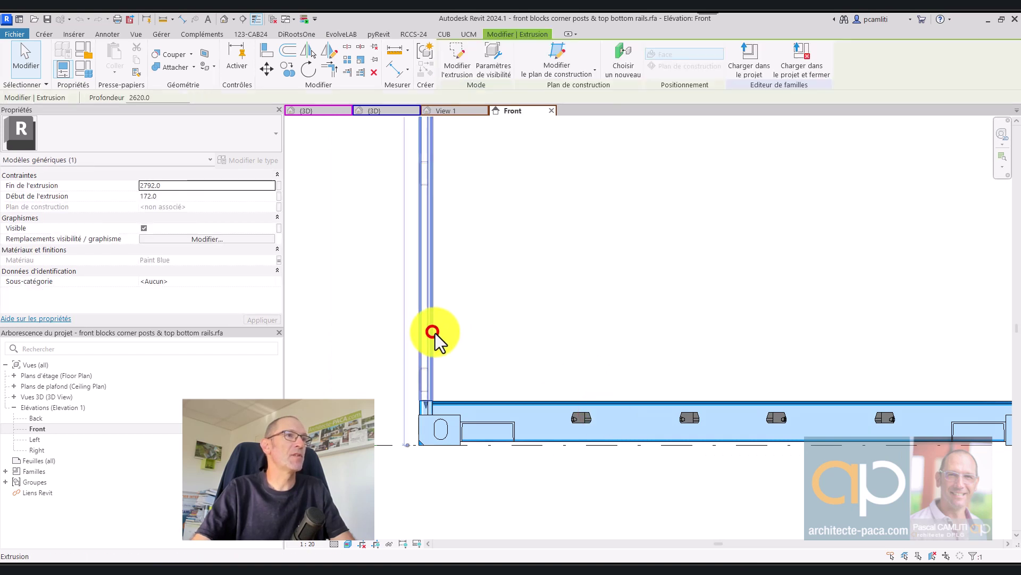
{"action": "left_click", "coordinate": [350, 228]}
{"action": "scroll", "coordinate": [352, 231], "scroll_direction": "down", "scroll_amount": 3}
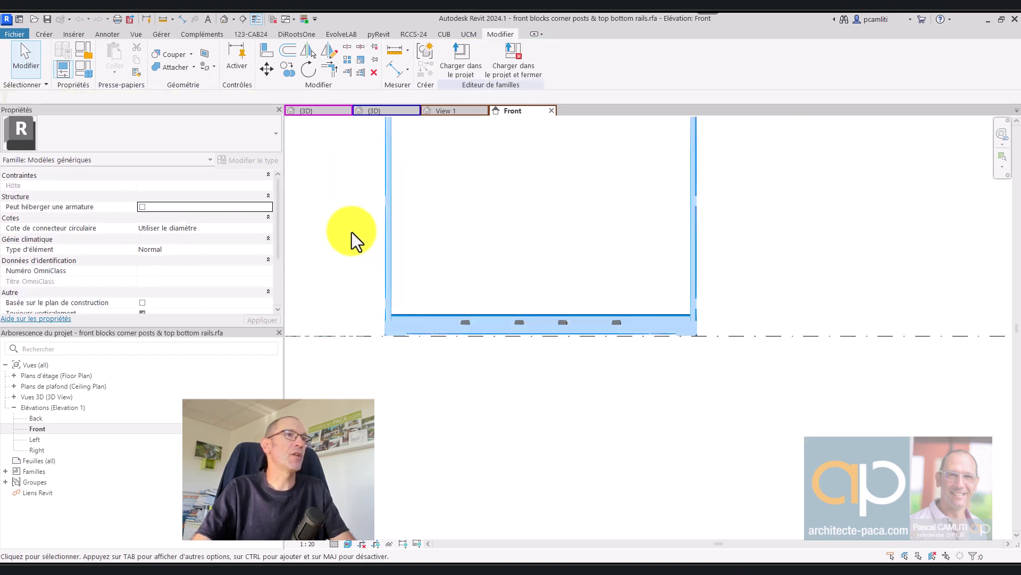
Review the front frame family's material type parameters and close them unchanged
{"action": "left_click", "coordinate": [89, 69]}
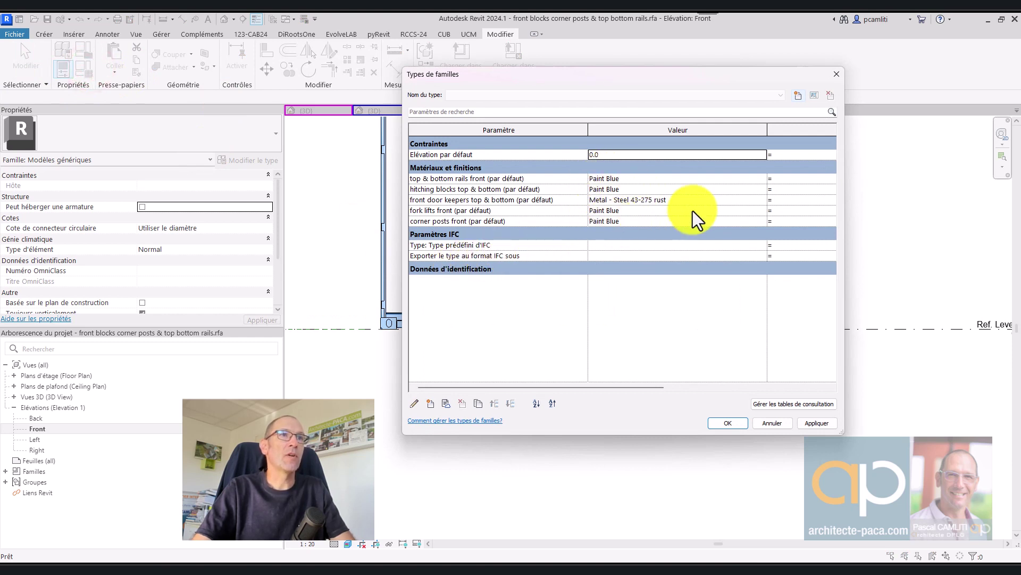
{"action": "left_click", "coordinate": [774, 425]}
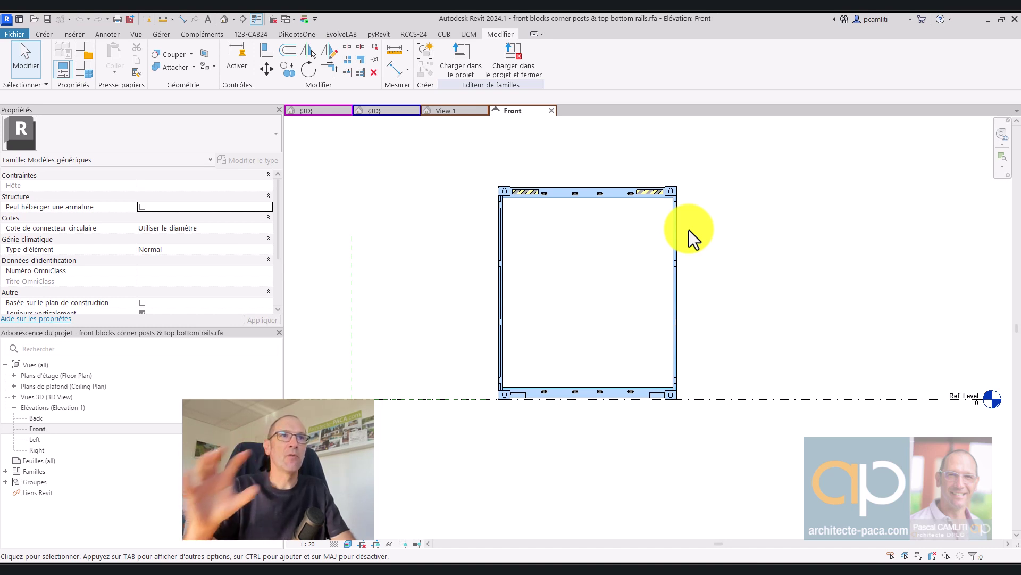
{"action": "scroll", "coordinate": [499, 192], "scroll_direction": "up", "scroll_amount": 1}
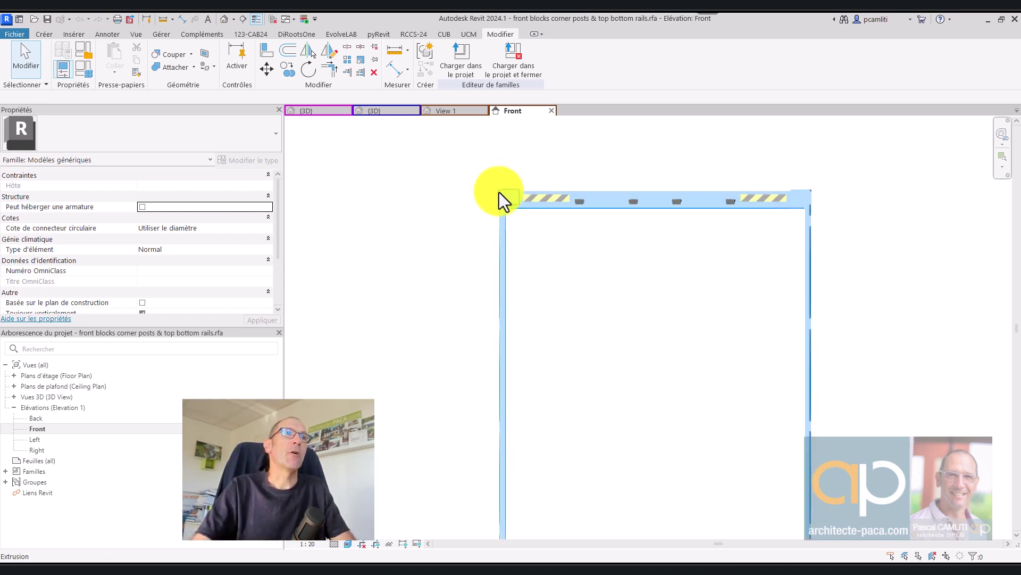
{"action": "scroll", "coordinate": [499, 192], "scroll_direction": "down", "scroll_amount": 2}
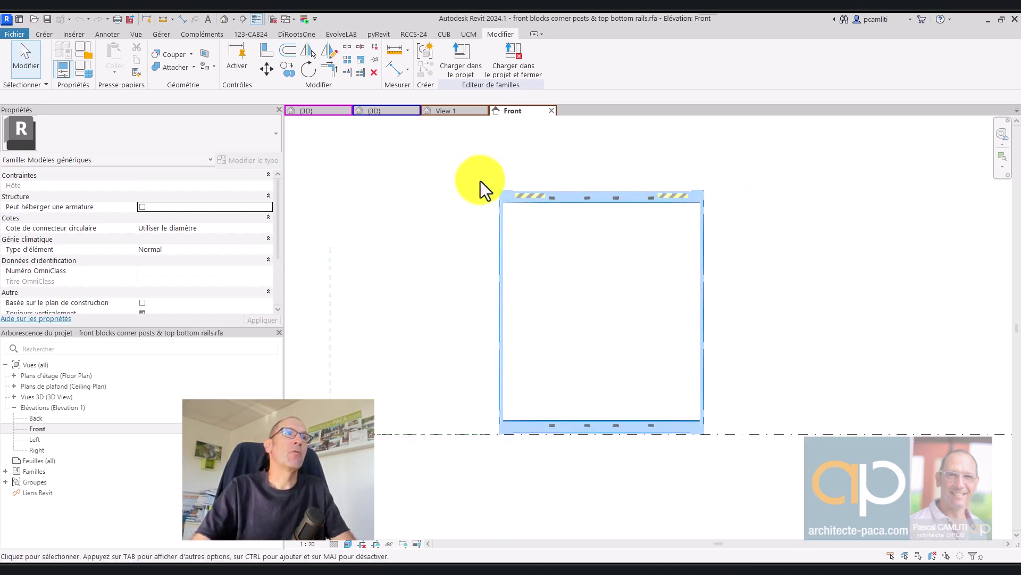
Switch to the support-avant-arriere 3D view, open its Front elevation, and inspect the Centre reference plane
{"action": "left_click", "coordinate": [384, 114]}
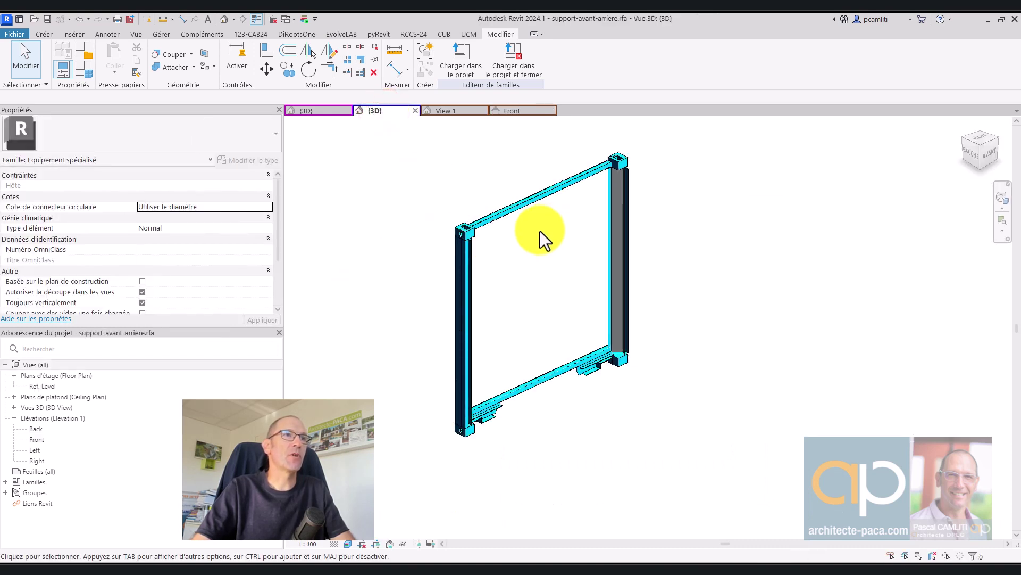
{"action": "mouse_move", "coordinate": [540, 230]}
{"action": "middle_mouse_down", "text": "shift"}
{"action": "mouse_move", "coordinate": [659, 288]}
{"action": "mouse_move", "coordinate": [647, 292]}
{"action": "middle_mouse_up", "text": "shift"}
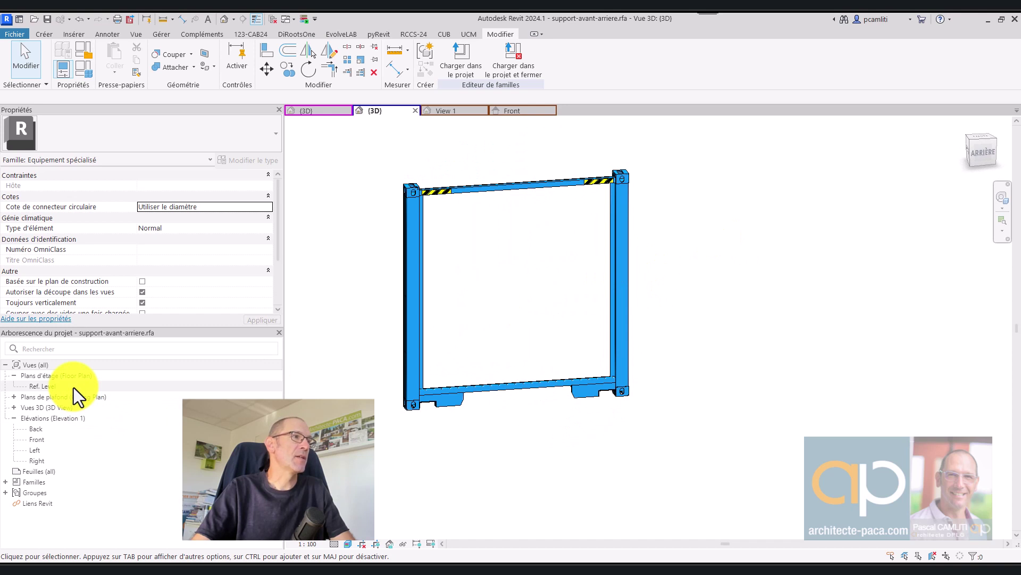
{"action": "double_click", "coordinate": [49, 440]}
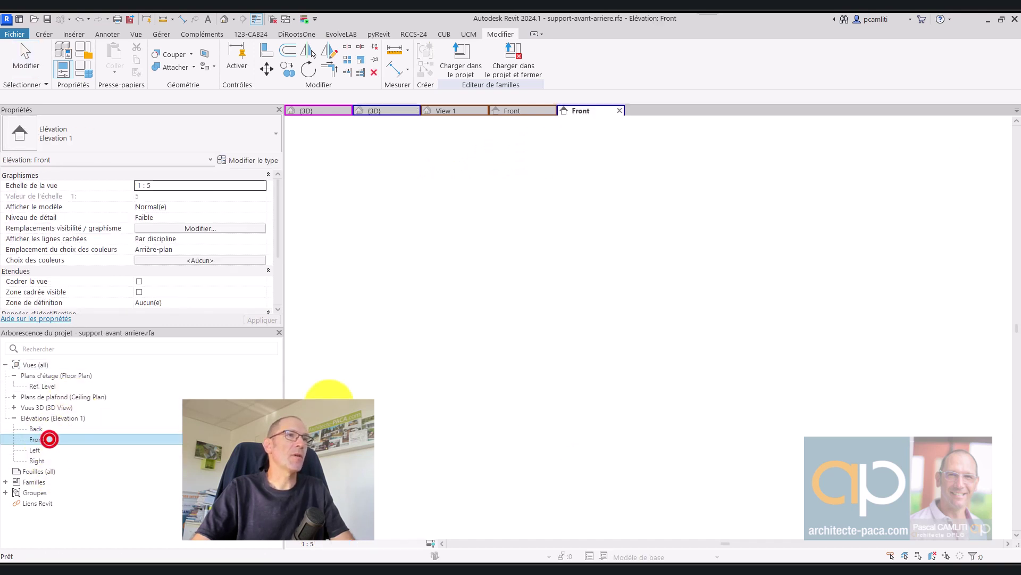
{"action": "scroll", "coordinate": [481, 428], "scroll_direction": "up", "scroll_amount": 2}
{"action": "scroll", "coordinate": [477, 426], "scroll_direction": "up", "scroll_amount": 1}
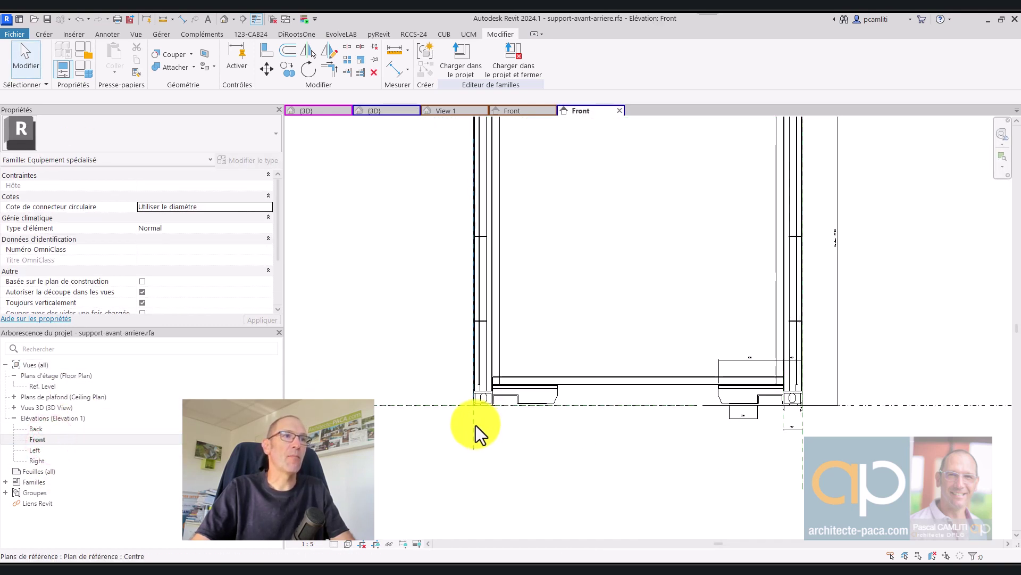
{"action": "left_click", "coordinate": [472, 427]}
{"action": "scroll", "coordinate": [472, 426], "scroll_direction": "down", "scroll_amount": 5}
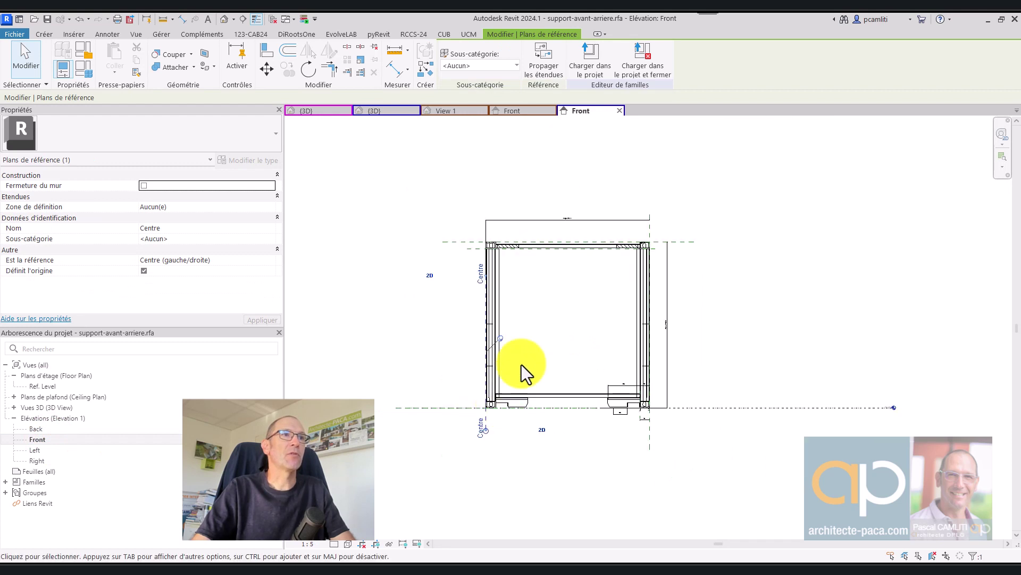
{"action": "scroll", "coordinate": [497, 254], "scroll_direction": "up", "scroll_amount": 3}
{"action": "scroll", "coordinate": [497, 254], "scroll_direction": "up", "scroll_amount": 2}
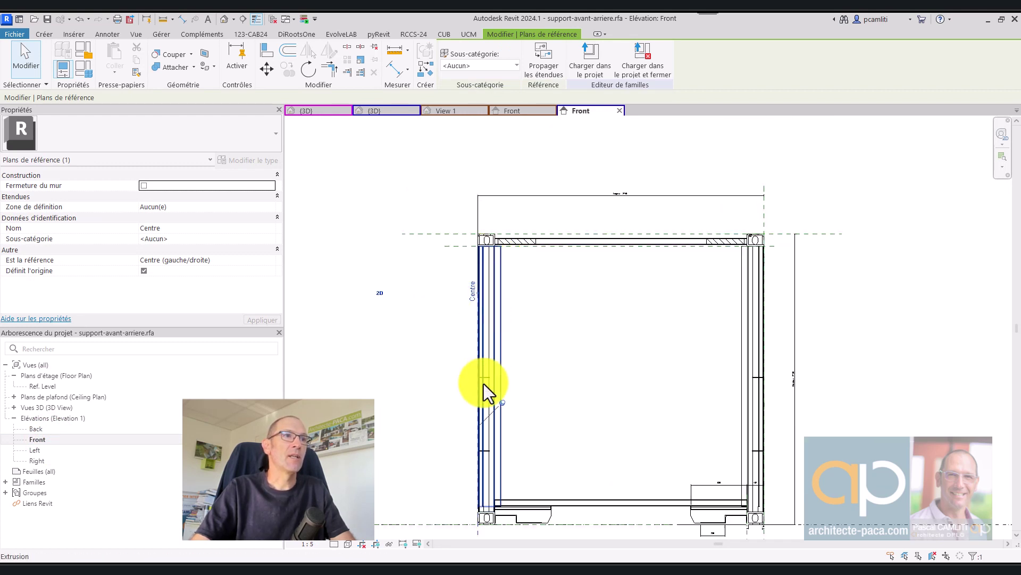
{"action": "left_click", "coordinate": [475, 290]}
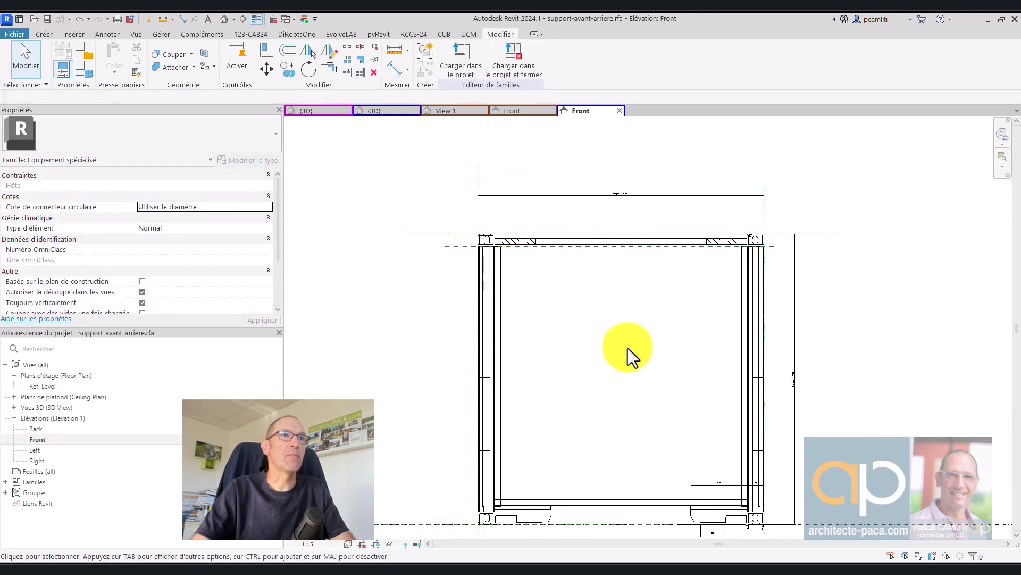
{"action": "scroll", "coordinate": [666, 210], "scroll_direction": "up", "scroll_amount": 2}
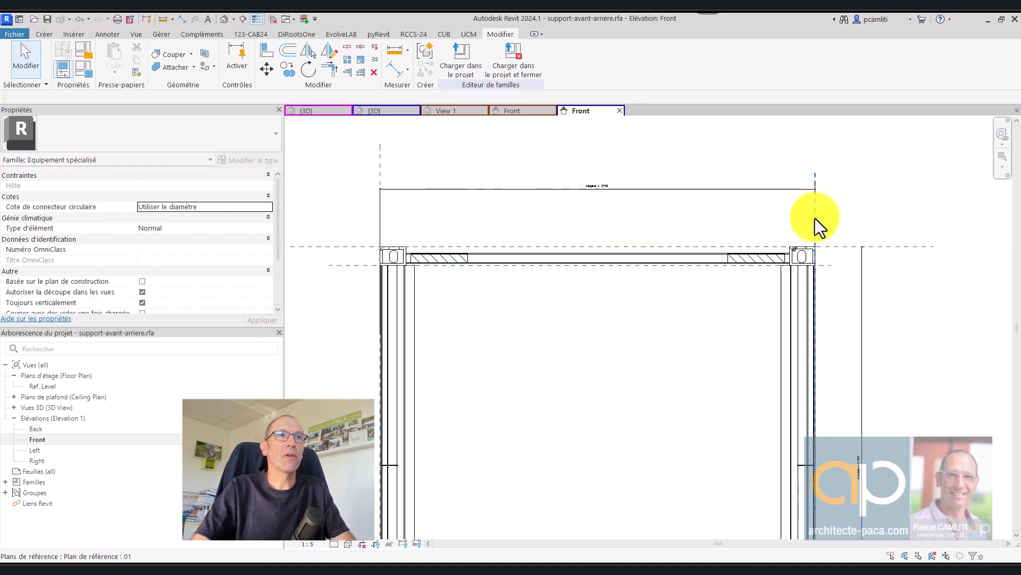
Set the elevation's view scale to 1:20 and recentre the frame
{"action": "left_click", "coordinate": [308, 543]}
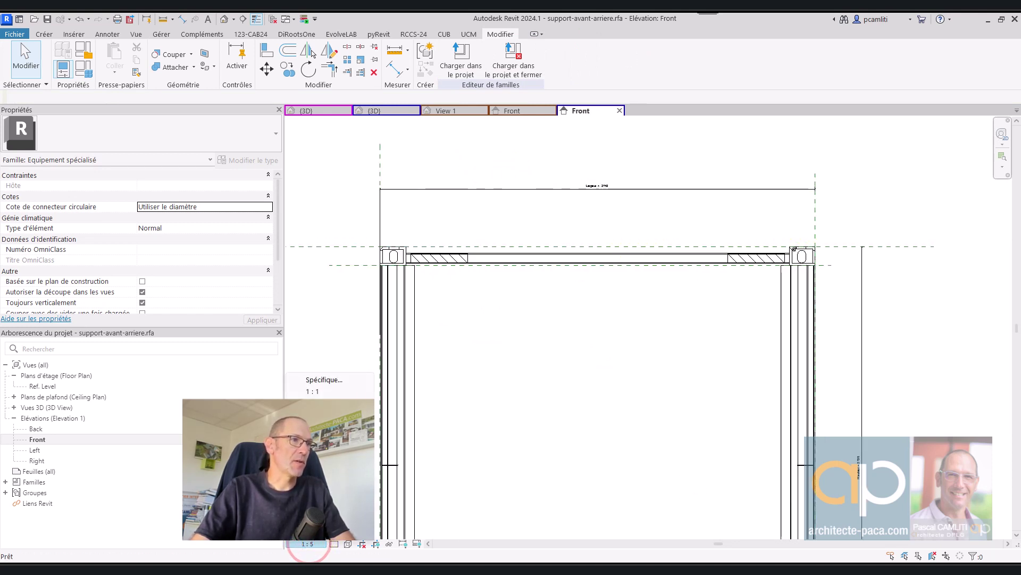
{"action": "left_click", "coordinate": [320, 437]}
{"action": "scroll", "coordinate": [564, 400], "scroll_direction": "down", "scroll_amount": 2}
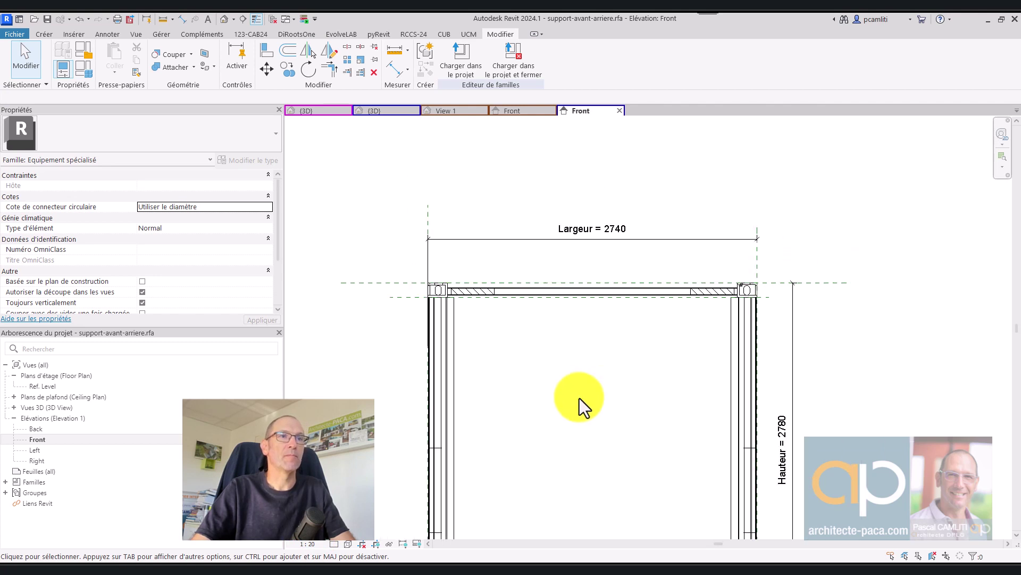
{"action": "scroll", "coordinate": [534, 314], "scroll_direction": "up", "scroll_amount": 3}
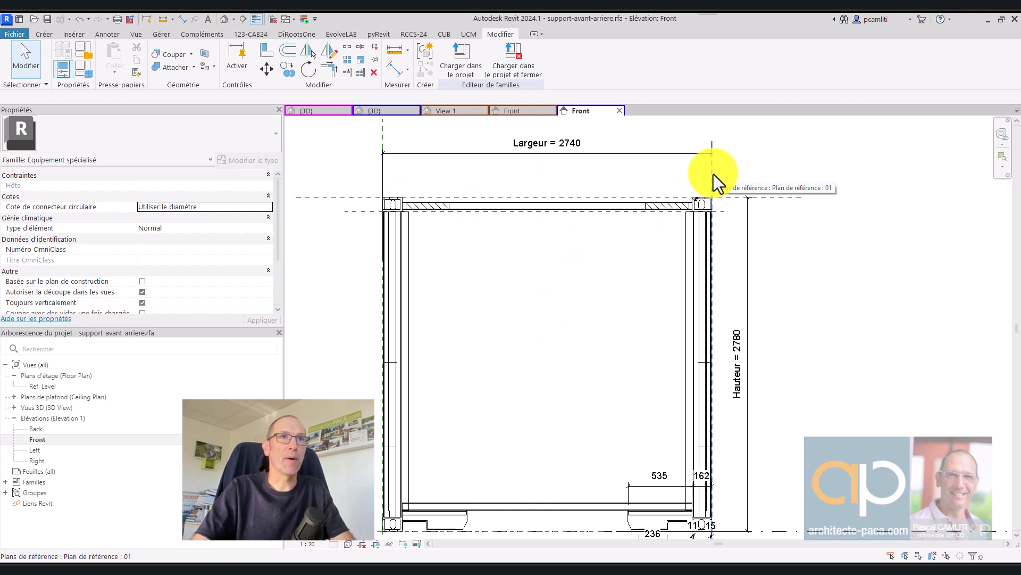
{"action": "middle_click_drag", "start_coordinate": [794, 392], "coordinate": [791, 388]}
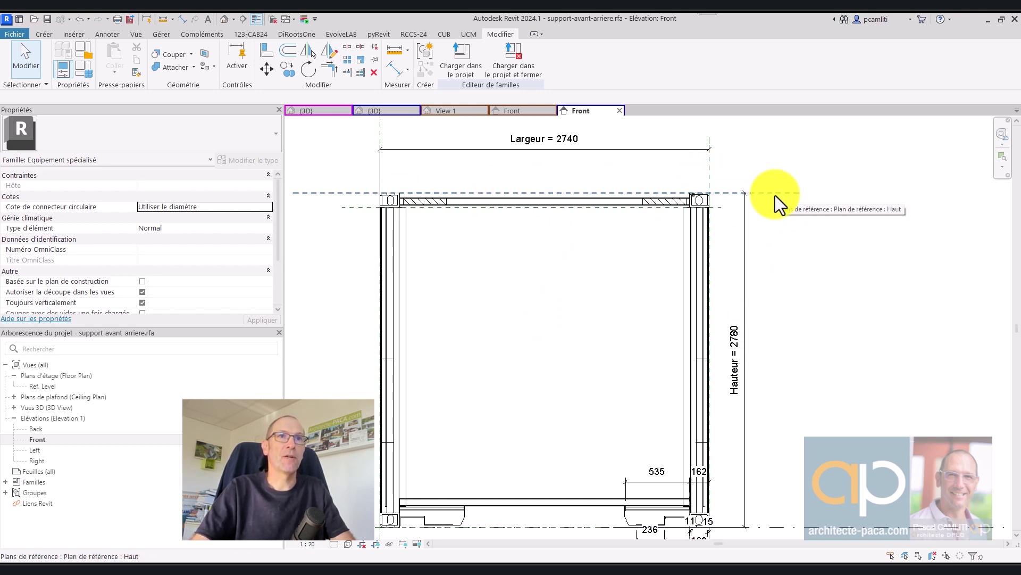
{"action": "middle_click_drag", "start_coordinate": [794, 278], "coordinate": [839, 265]}
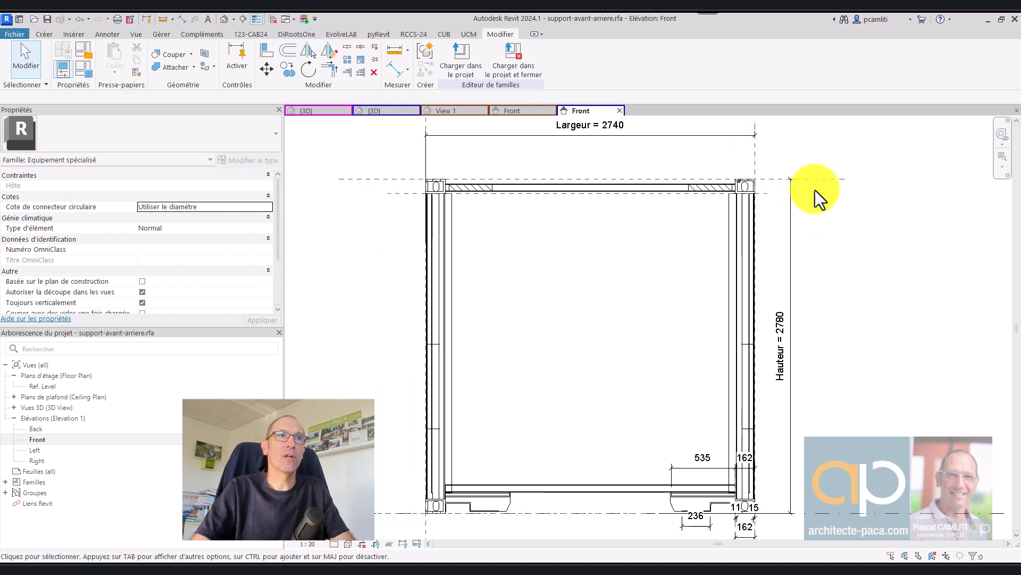
In Family Types, change Hauteur from 2780 to 2800 and apply it
{"action": "left_click", "coordinate": [84, 70]}
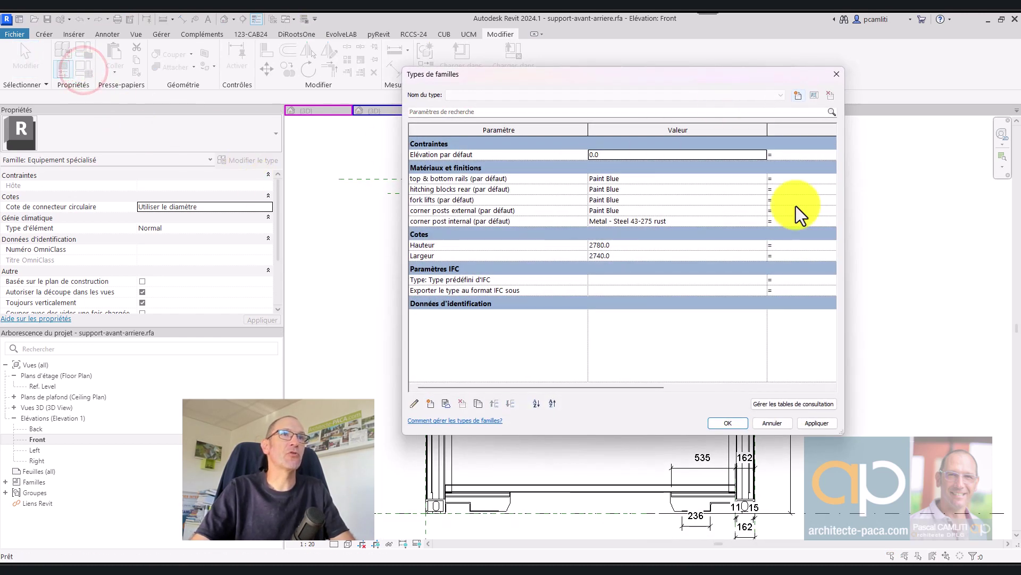
{"action": "left_click_drag", "start_coordinate": [841, 431], "coordinate": [758, 354]}
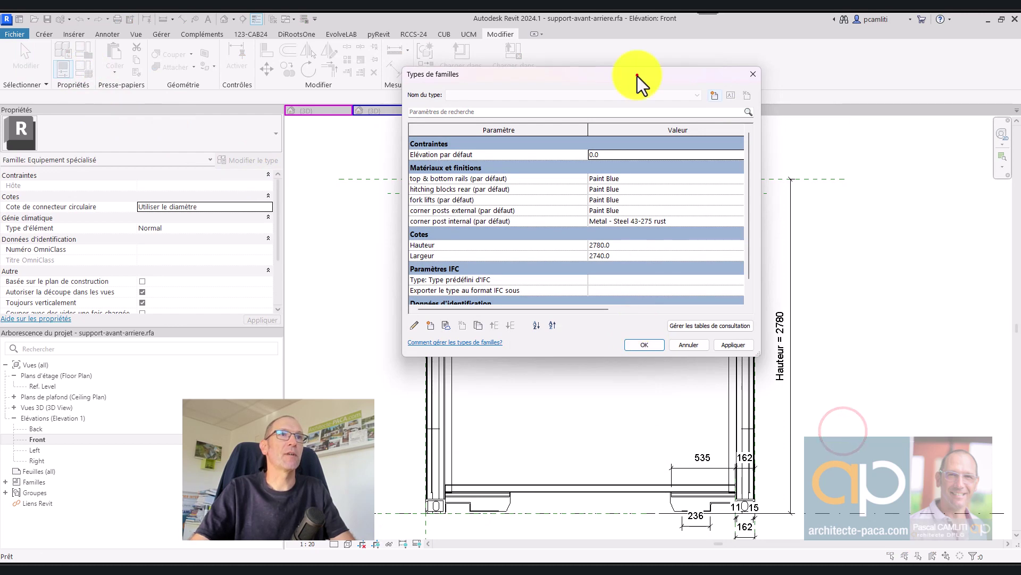
{"action": "left_click_drag", "start_coordinate": [637, 75], "coordinate": [293, 38]}
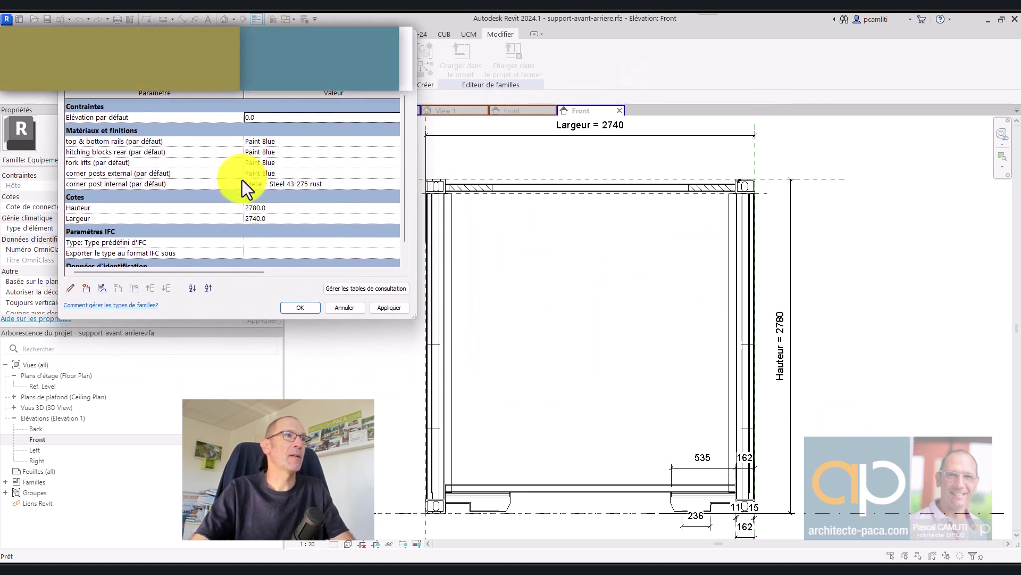
{"action": "left_click", "coordinate": [273, 209]}
{"action": "left_click", "coordinate": [305, 271]}
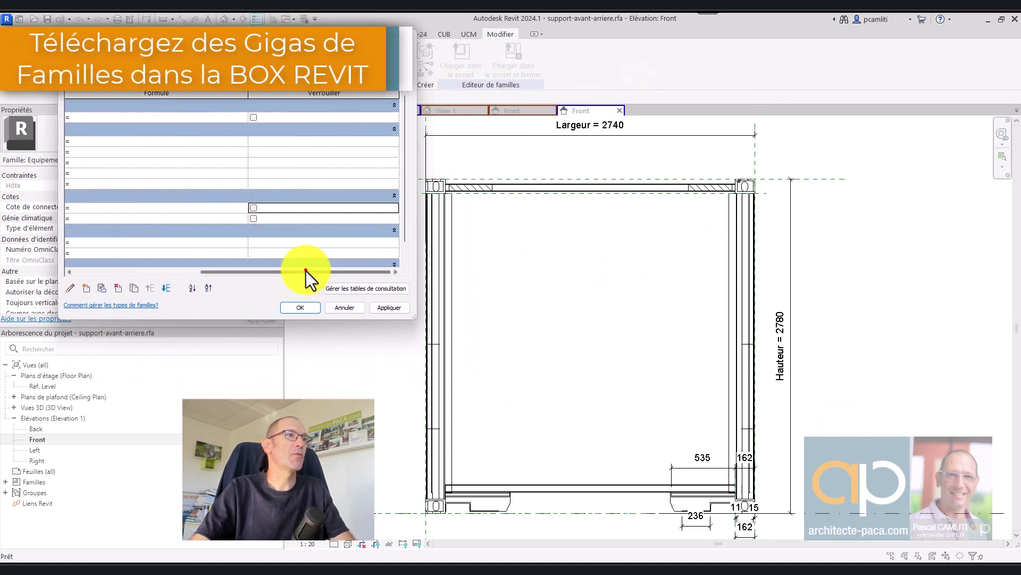
{"action": "left_click_drag", "start_coordinate": [305, 271], "coordinate": [146, 267]}
{"action": "left_click", "coordinate": [280, 207]}
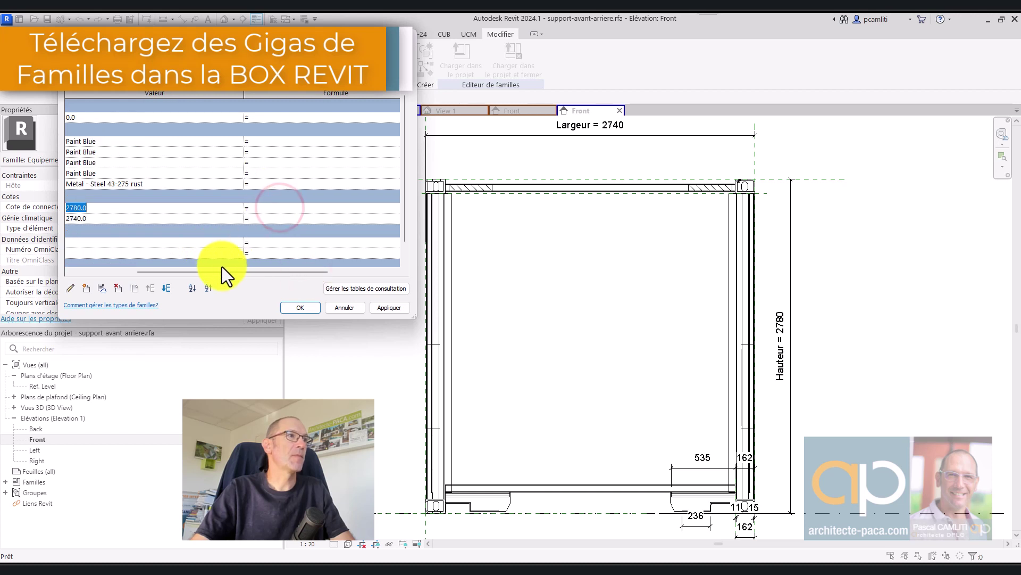
{"action": "left_click_drag", "start_coordinate": [222, 268], "coordinate": [149, 271]}
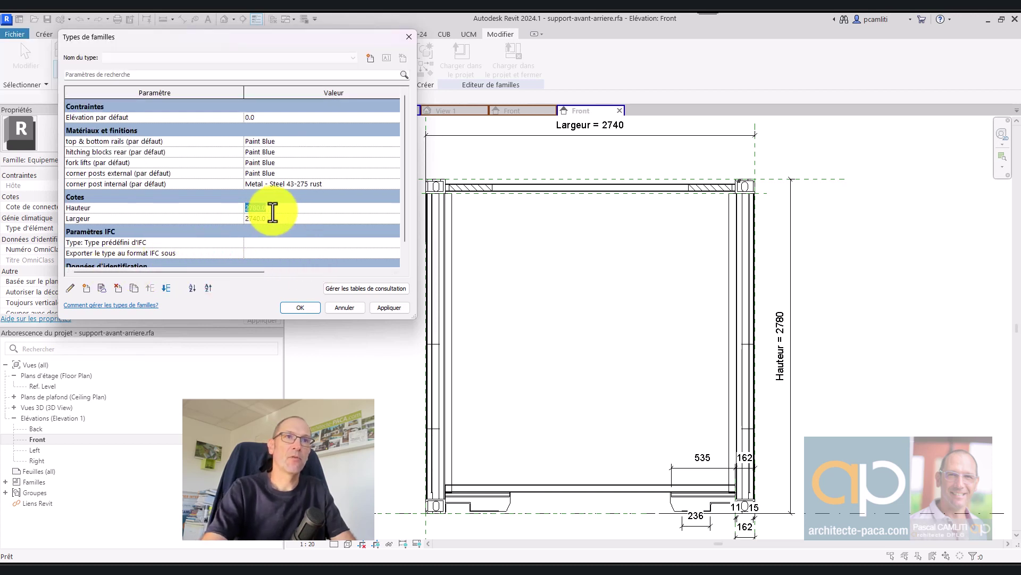
{"action": "type", "text": "28"}
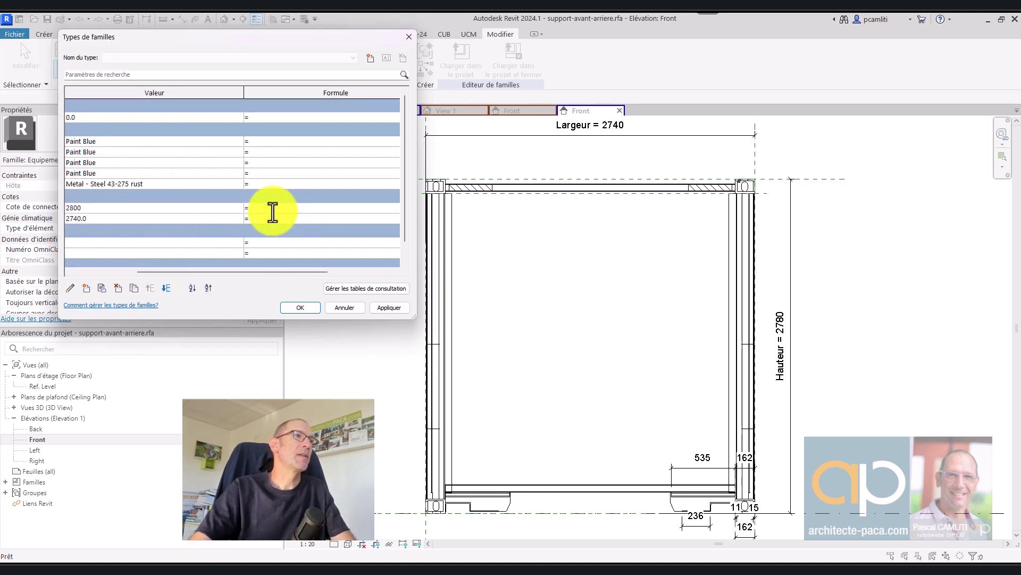
{"action": "left_click", "coordinate": [394, 310]}
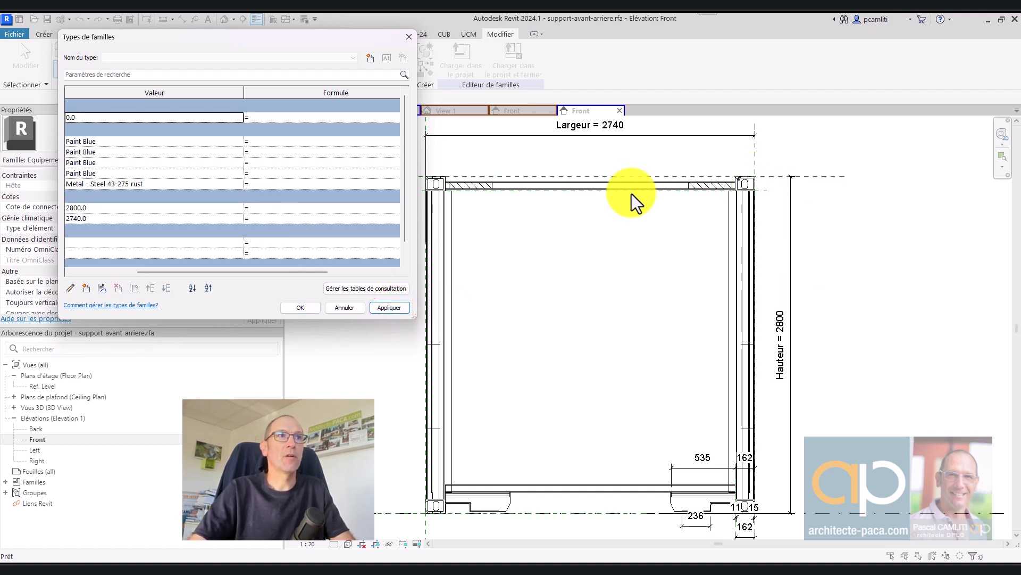
{"action": "left_click", "coordinate": [121, 209]}
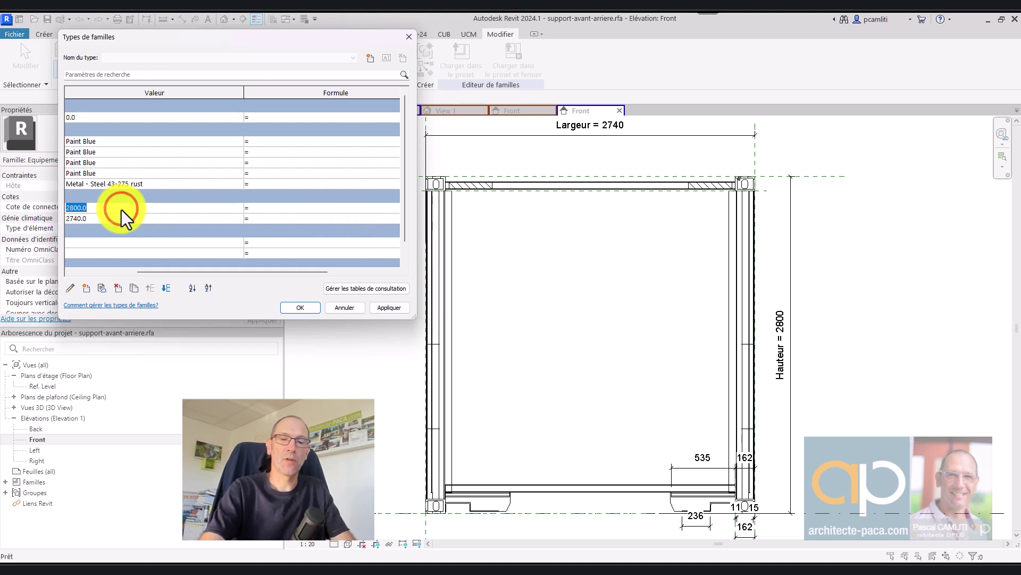
Close Family Types and raise the Haut reference plane to the 2800 height
{"action": "left_click", "coordinate": [344, 307]}
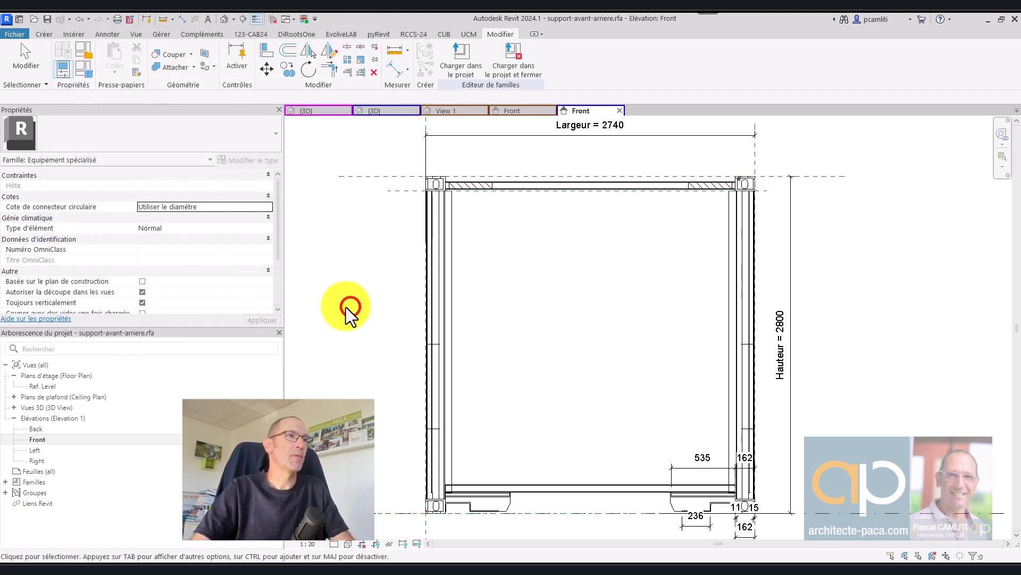
{"action": "left_click", "coordinate": [609, 301]}
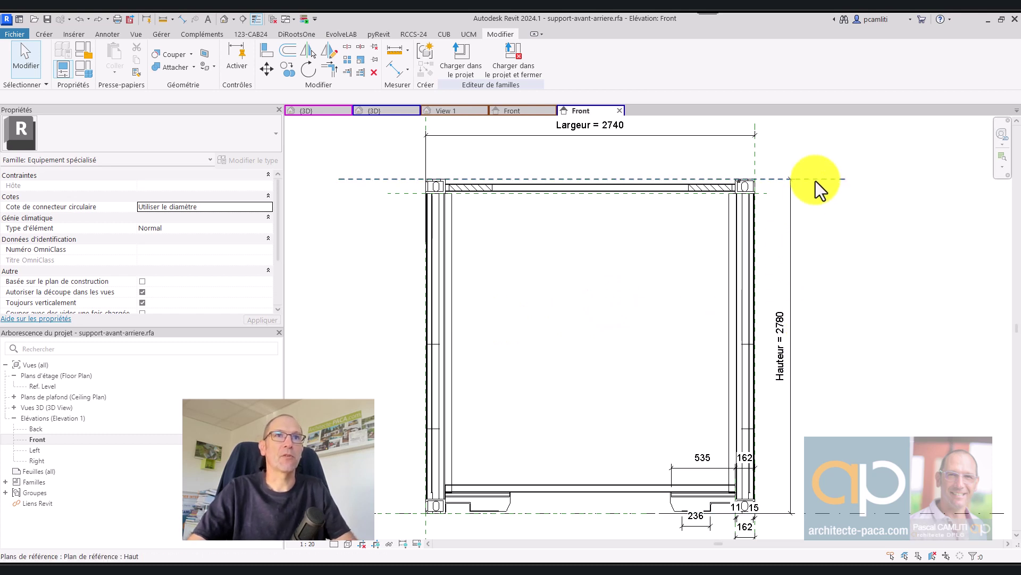
{"action": "left_click_drag", "start_coordinate": [818, 178], "coordinate": [816, 164]}
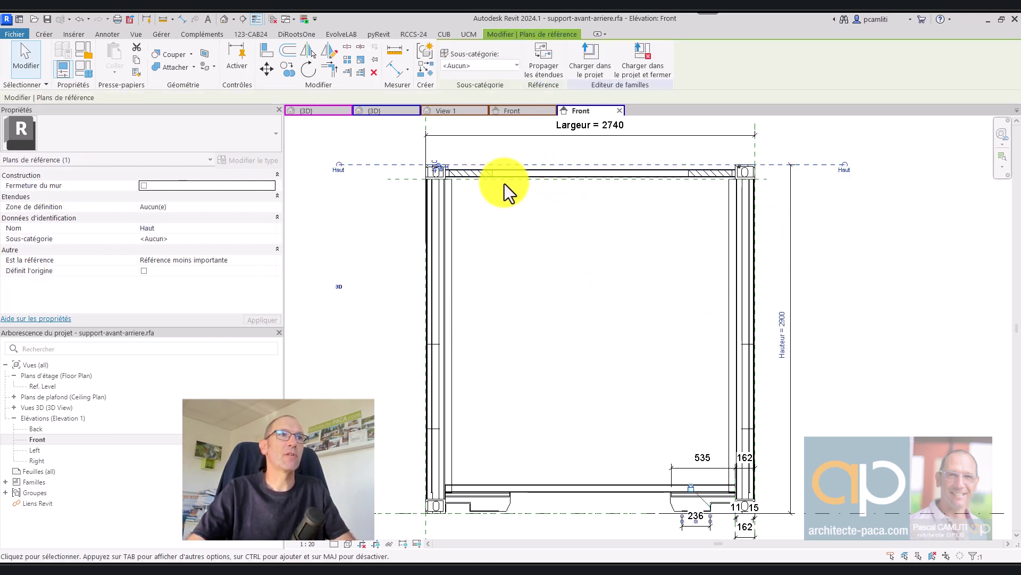
{"action": "scroll", "coordinate": [756, 164], "scroll_direction": "up", "scroll_amount": 3}
{"action": "scroll", "coordinate": [751, 162], "scroll_direction": "up", "scroll_amount": 2}
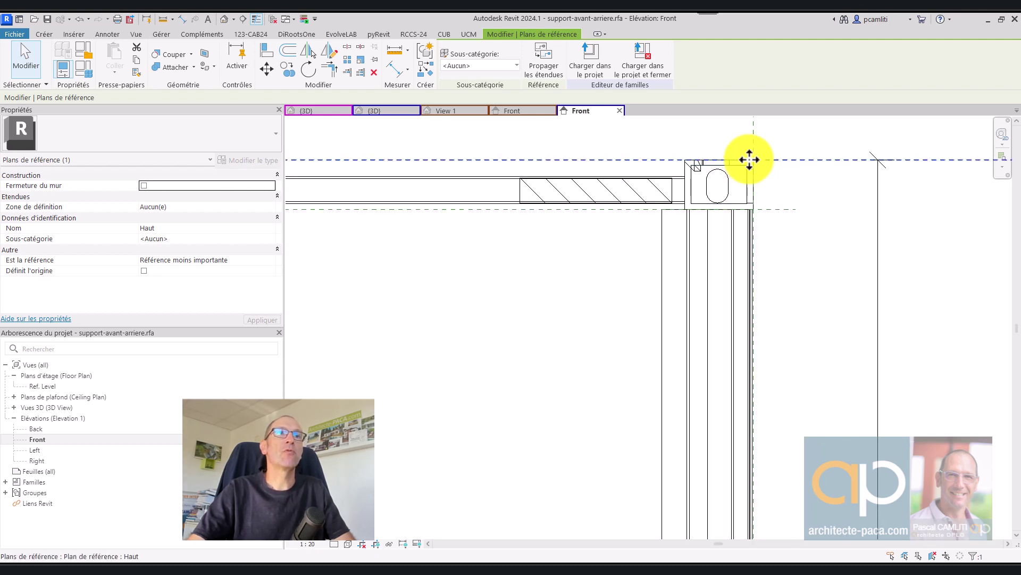
Inspect the top corner post extrusion to confirm it is hosted on Haut, 118.0 deep
{"action": "left_click", "coordinate": [686, 169]}
{"action": "left_click", "coordinate": [801, 200]}
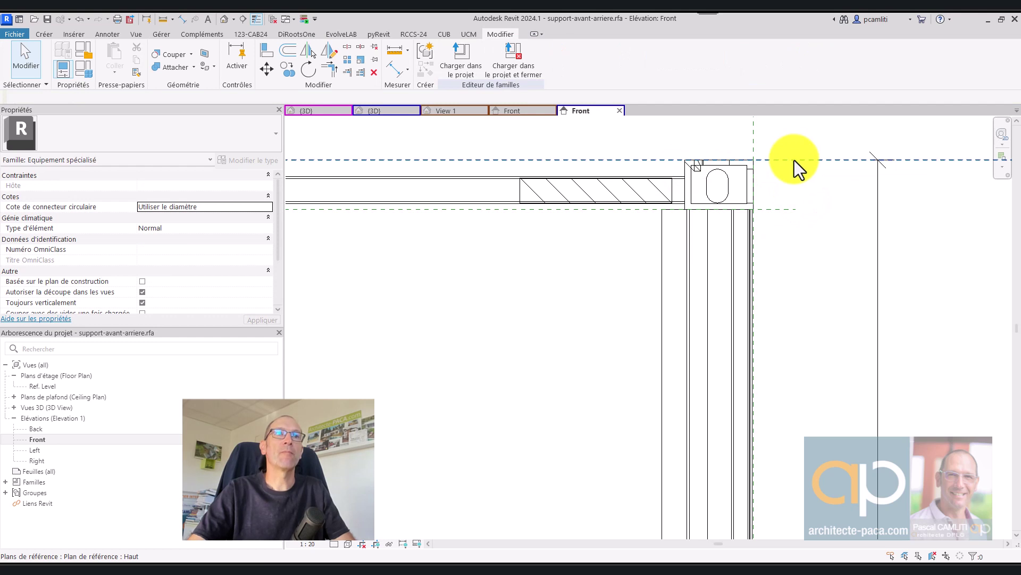
{"action": "left_click", "coordinate": [685, 167]}
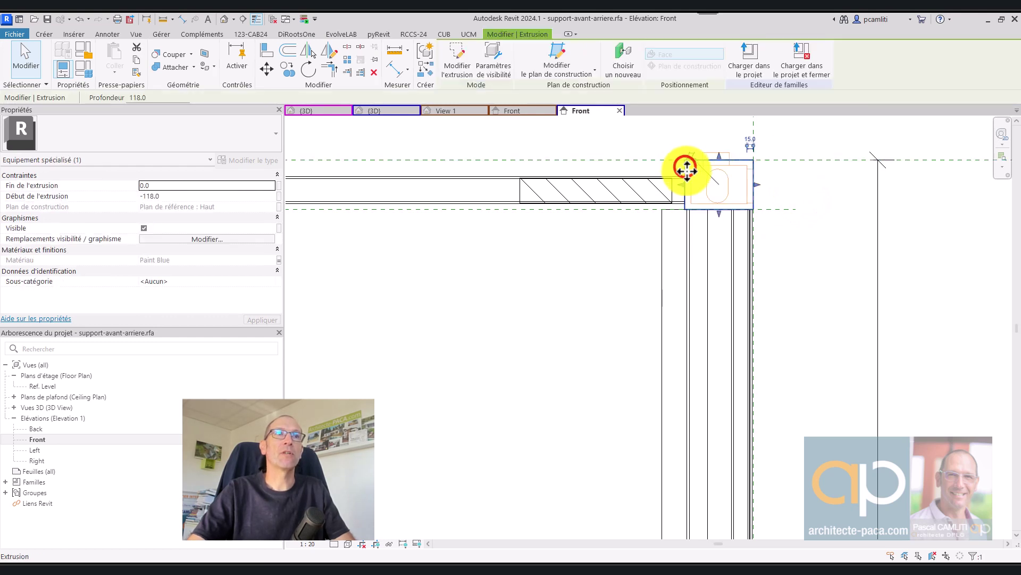
{"action": "left_click", "coordinate": [817, 207]}
{"action": "scroll", "coordinate": [814, 213], "scroll_direction": "down", "scroll_amount": 2}
{"action": "middle_click_drag", "start_coordinate": [810, 219], "coordinate": [493, 234]}
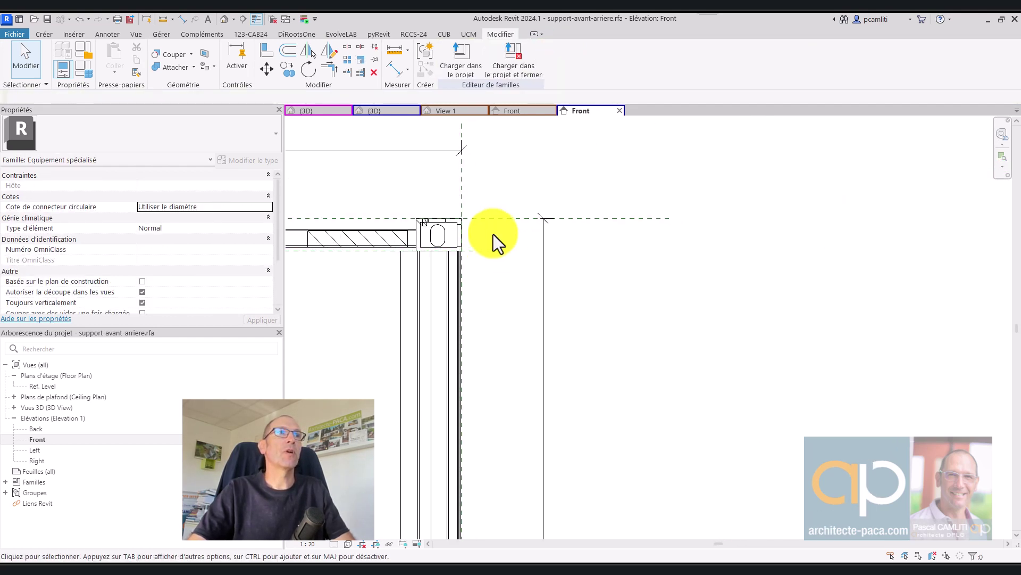
Start a 250.0-deep extrusion sketch on the Center (Front/Back) reference plane using the Rectangle tool
{"action": "left_click", "coordinate": [41, 34]}
{"action": "left_click", "coordinate": [116, 56]}
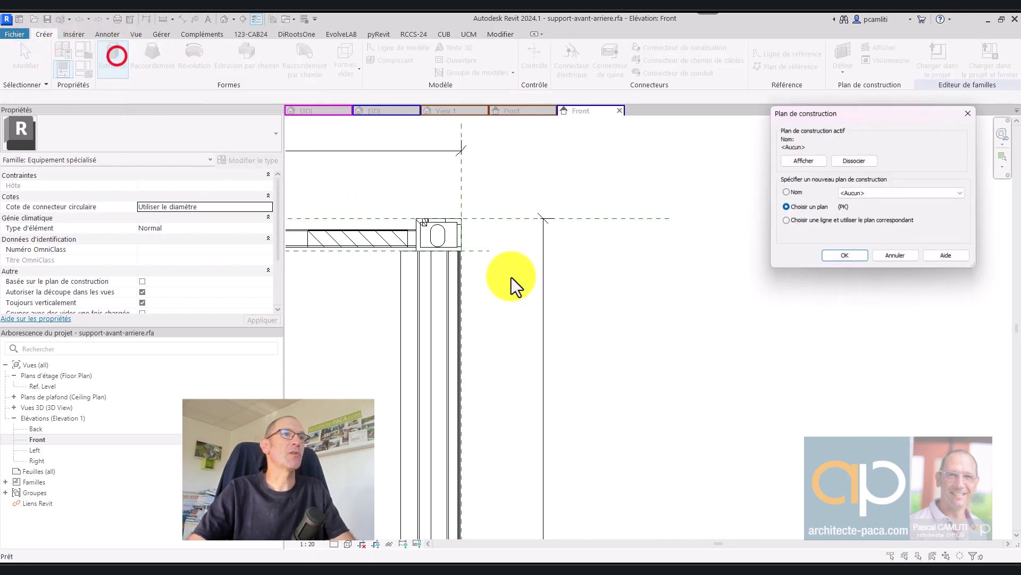
{"action": "left_click", "coordinate": [845, 255]}
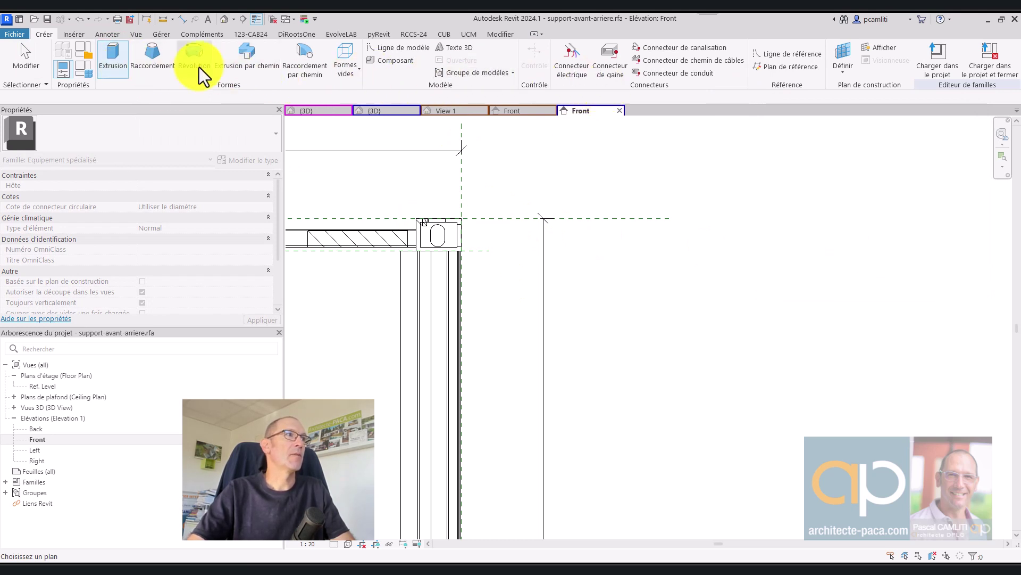
{"action": "left_click", "coordinate": [113, 63]}
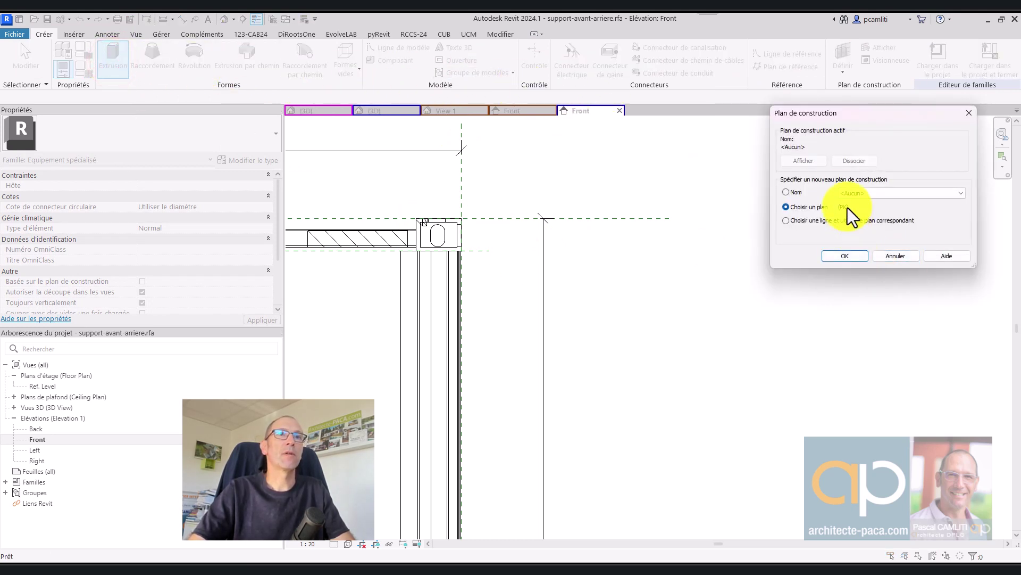
{"action": "left_click", "coordinate": [851, 193]}
{"action": "left_click", "coordinate": [914, 231]}
{"action": "left_click", "coordinate": [855, 258]}
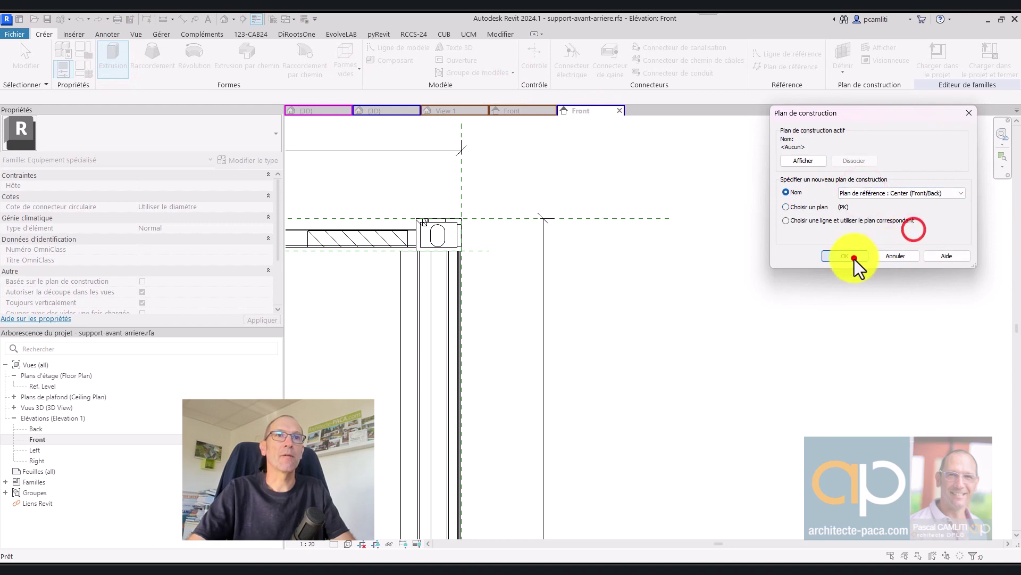
{"action": "left_click", "coordinate": [483, 49]}
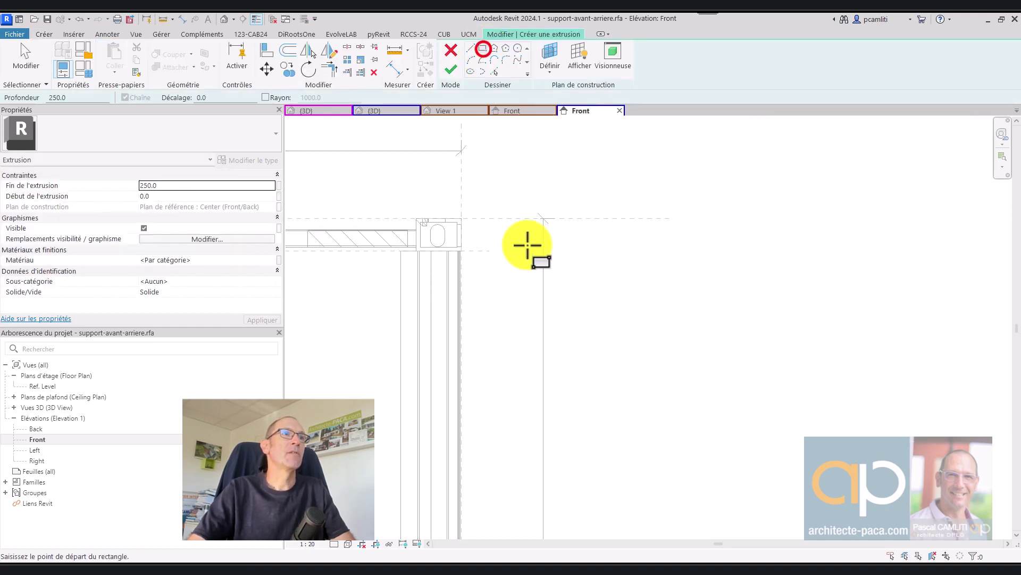
Draw the support rectangle right of the container end and pull its bottom edge upward
{"action": "left_click", "coordinate": [506, 218]}
{"action": "left_click", "coordinate": [537, 268]}
{"action": "key", "text": "Escape"}
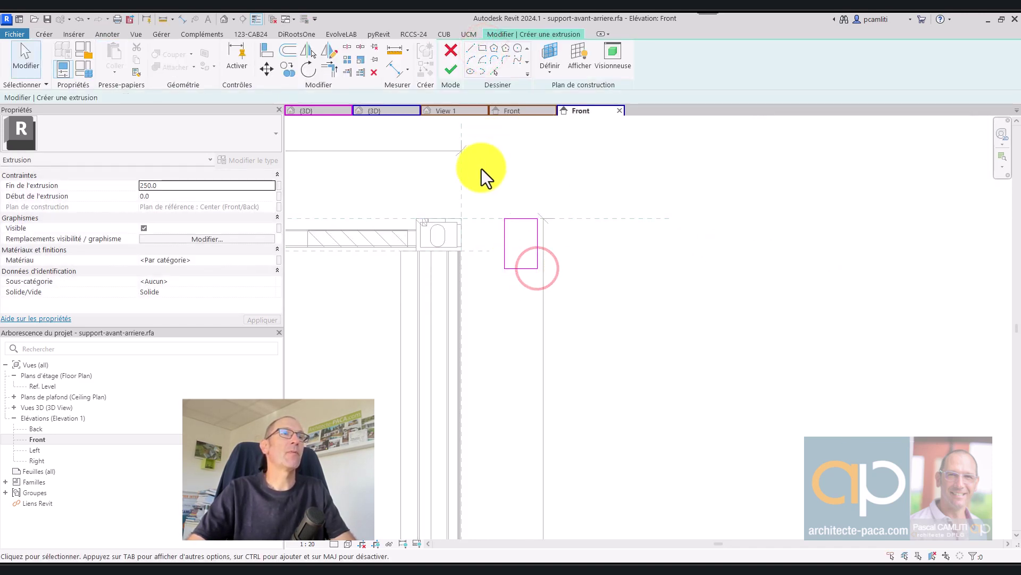
{"action": "left_click", "coordinate": [520, 219]}
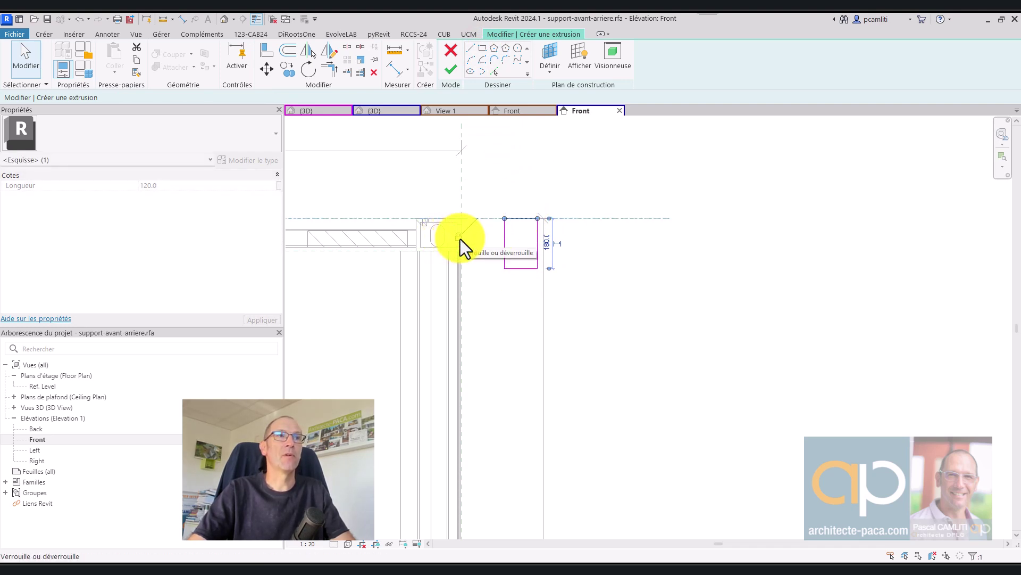
{"action": "scroll", "coordinate": [650, 250], "scroll_direction": "up", "scroll_amount": 2}
{"action": "middle_click_drag", "start_coordinate": [650, 250], "coordinate": [752, 261]}
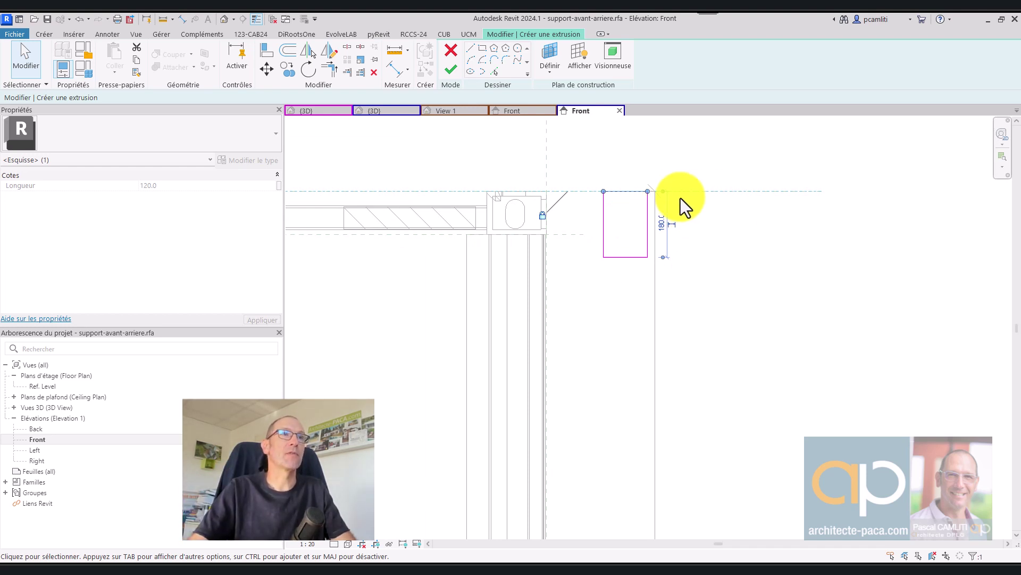
{"action": "left_click", "coordinate": [636, 257]}
{"action": "mouse_move", "coordinate": [637, 257]}
{"action": "left_mouse_down"}
{"action": "mouse_move", "coordinate": [637, 242]}
{"action": "mouse_move", "coordinate": [620, 234]}
{"action": "left_mouse_up"}
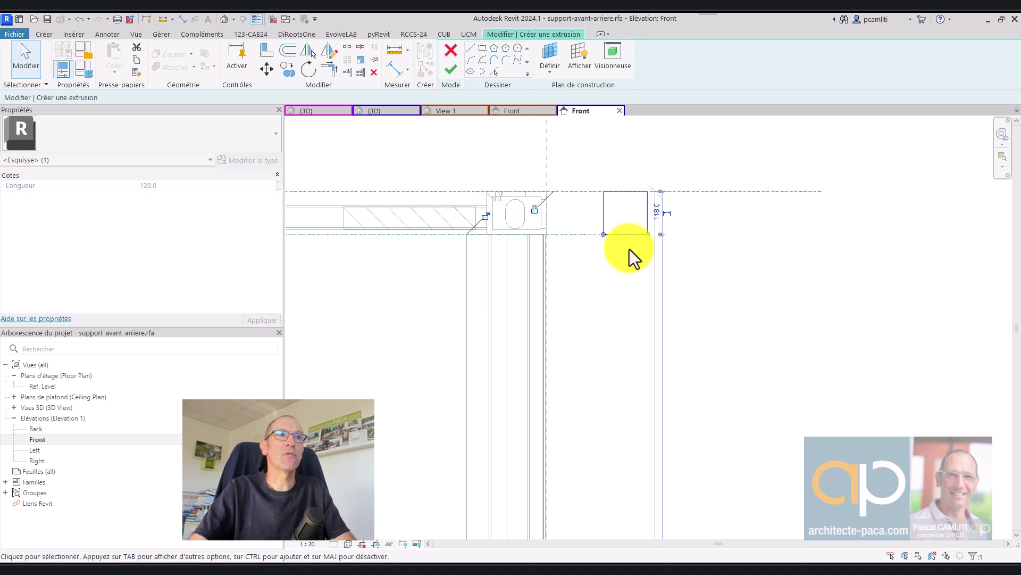
{"action": "left_click", "coordinate": [622, 236]}
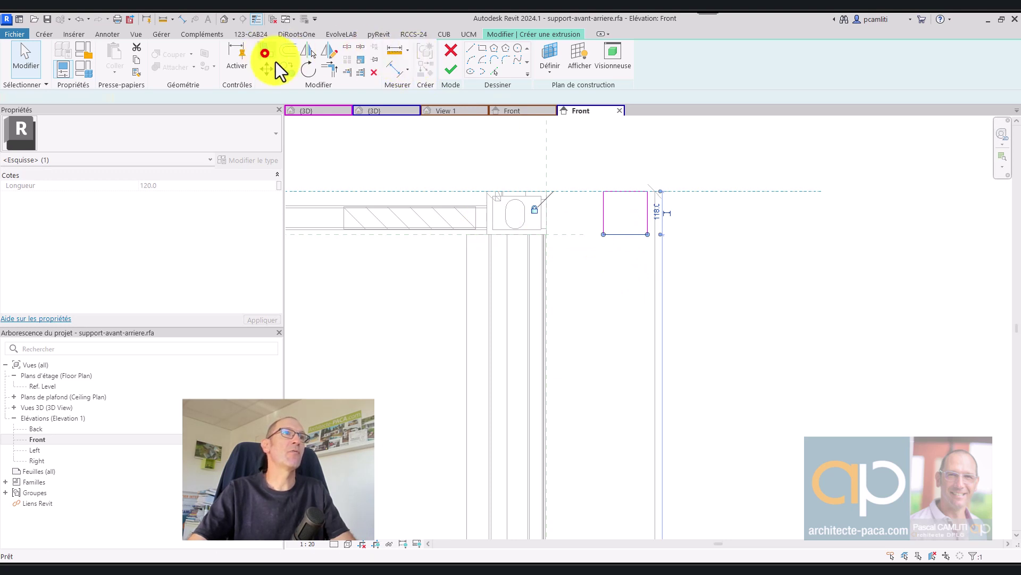
Align the rectangle's bottom edge to the lower horizontal reference plane and finish the extrusion
{"action": "left_click", "coordinate": [266, 52]}
{"action": "left_click", "coordinate": [438, 234]}
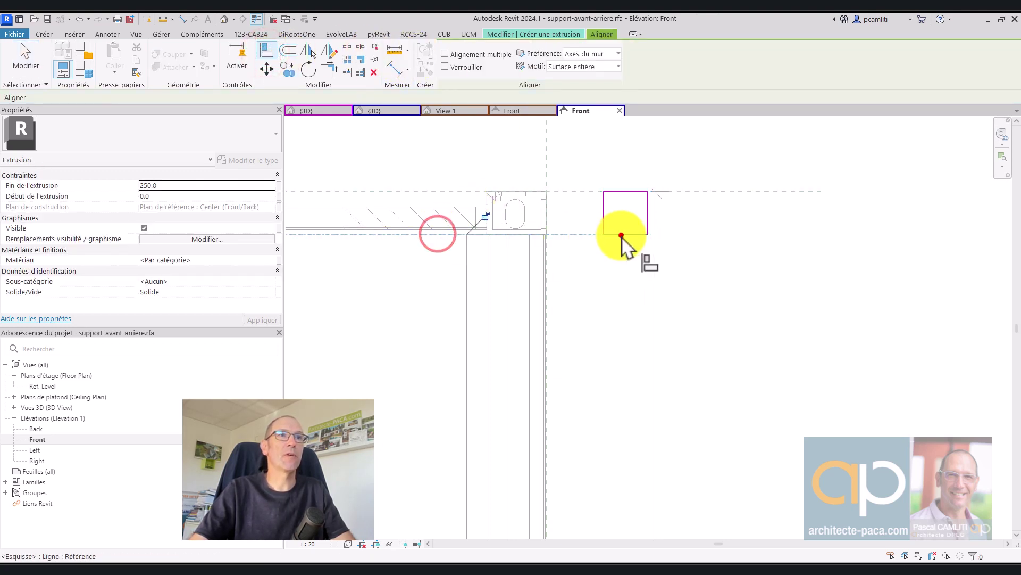
{"action": "left_click", "coordinate": [620, 234]}
{"action": "left_click", "coordinate": [485, 217]}
{"action": "key", "text": "Escape"}
{"action": "key", "text": "Escape"}
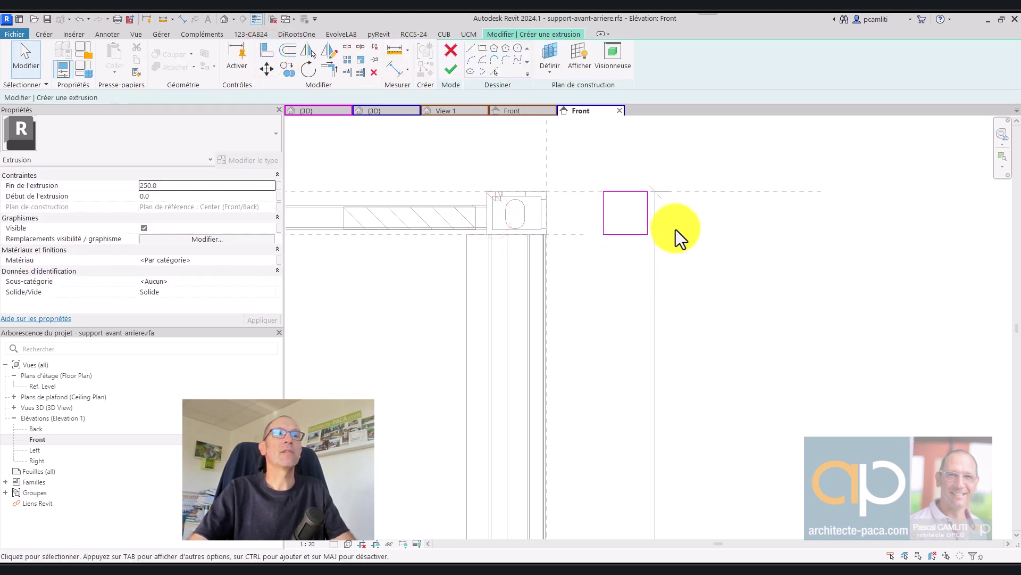
{"action": "left_click", "coordinate": [448, 69]}
Nudge the top reference plane, then inspect the 250.0-deep support extrusion in the 3D view
{"action": "left_click", "coordinate": [737, 266]}
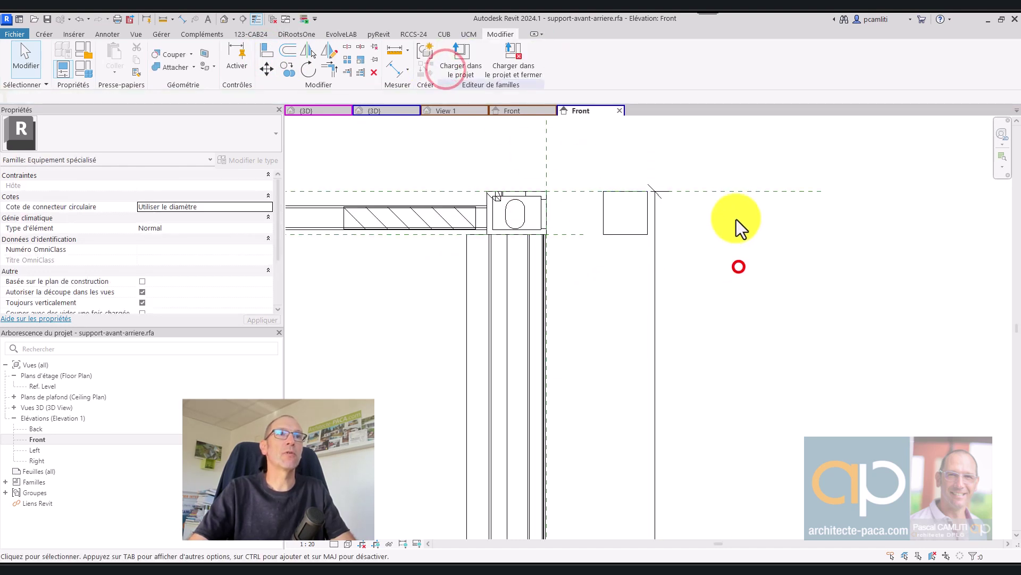
{"action": "left_click", "coordinate": [727, 191]}
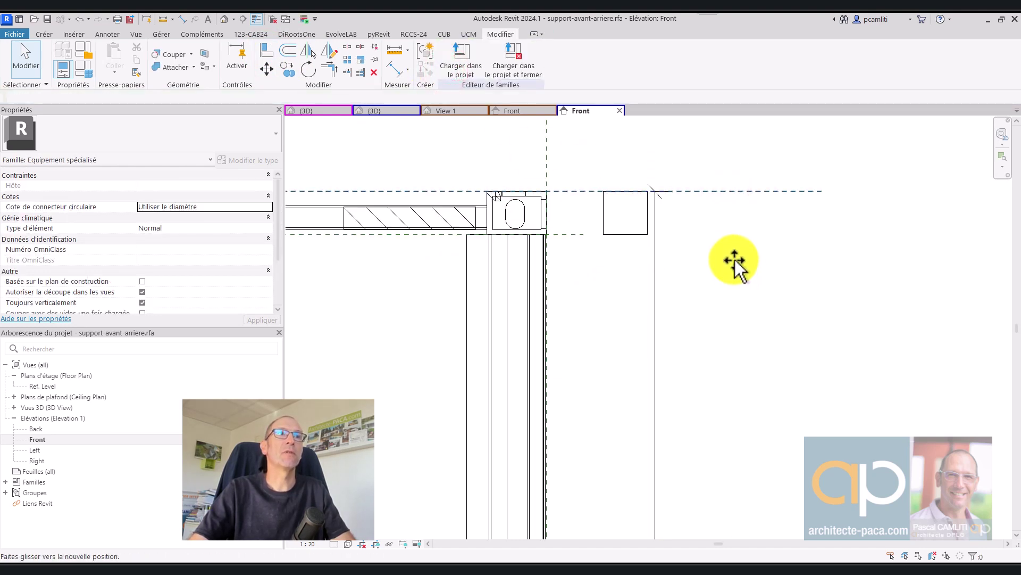
{"action": "left_click_drag", "start_coordinate": [735, 261], "coordinate": [725, 262]}
{"action": "left_click", "coordinate": [649, 270]}
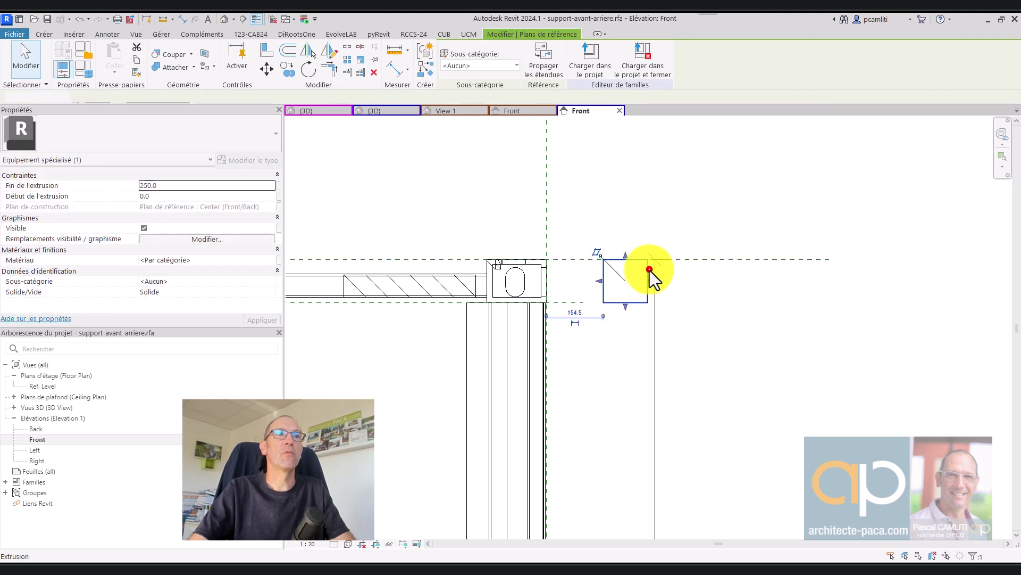
{"action": "key", "text": "ctrl+Tab"}
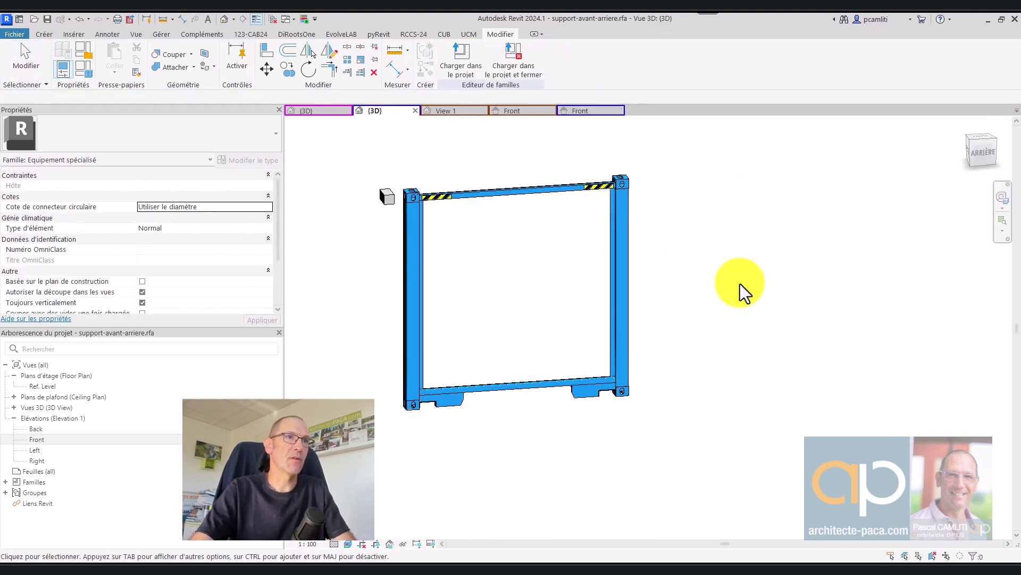
{"action": "mouse_move", "coordinate": [537, 248]}
{"action": "middle_mouse_down", "text": "shift"}
{"action": "mouse_move", "coordinate": [603, 296]}
{"action": "mouse_move", "coordinate": [557, 266]}
{"action": "mouse_move", "coordinate": [673, 292]}
{"action": "mouse_move", "coordinate": [592, 296]}
{"action": "mouse_move", "coordinate": [504, 253]}
{"action": "middle_mouse_up", "text": "shift"}
{"action": "left_click", "coordinate": [557, 266]}
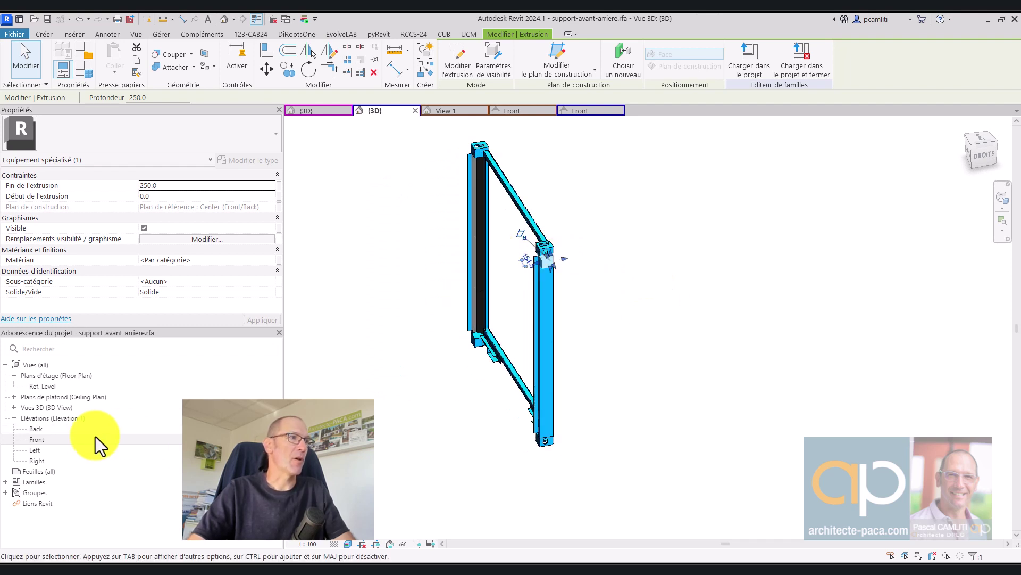
{"action": "double_click", "coordinate": [67, 377]}
Open the Ref. Level floor plan, then the Ref. Level ceiling plan, framing the support block
{"action": "double_click", "coordinate": [64, 387]}
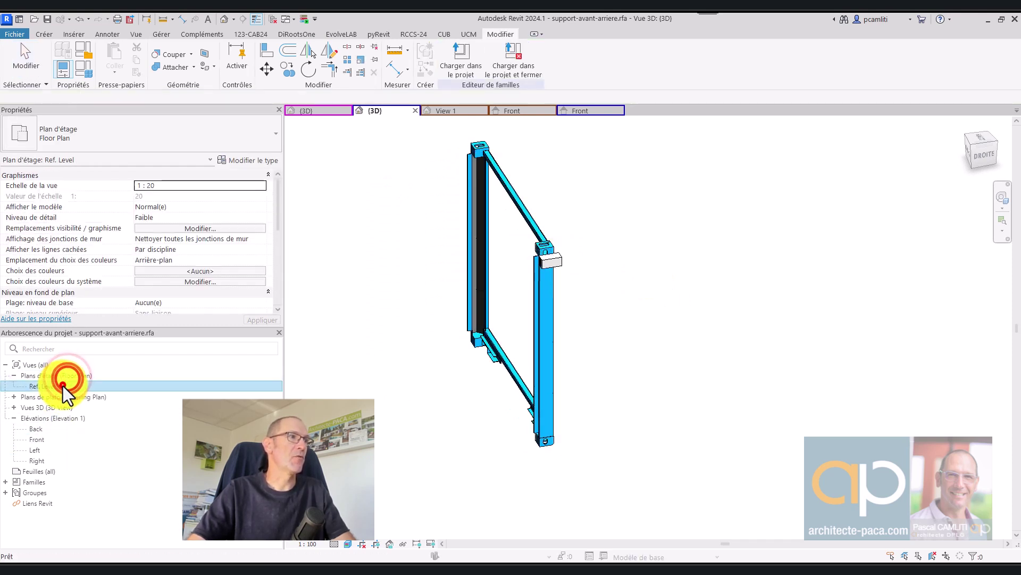
{"action": "left_click", "coordinate": [691, 471]}
{"action": "scroll", "coordinate": [611, 461], "scroll_direction": "up", "scroll_amount": 2}
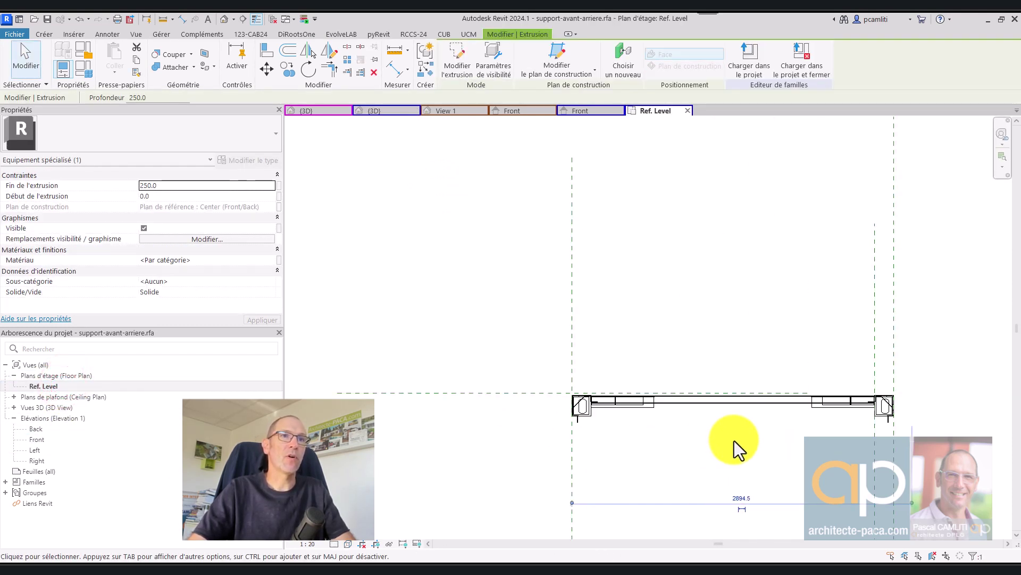
{"action": "middle_click_drag", "start_coordinate": [734, 440], "coordinate": [620, 410]}
{"action": "scroll", "coordinate": [525, 372], "scroll_direction": "down", "scroll_amount": 1}
{"action": "scroll", "coordinate": [524, 372], "scroll_direction": "down", "scroll_amount": 1}
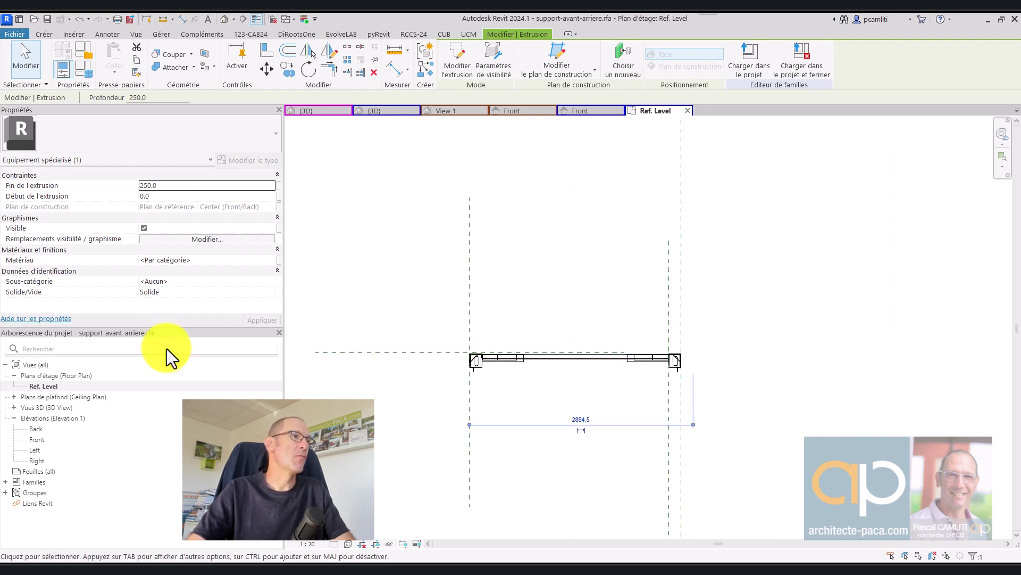
{"action": "double_click", "coordinate": [68, 398]}
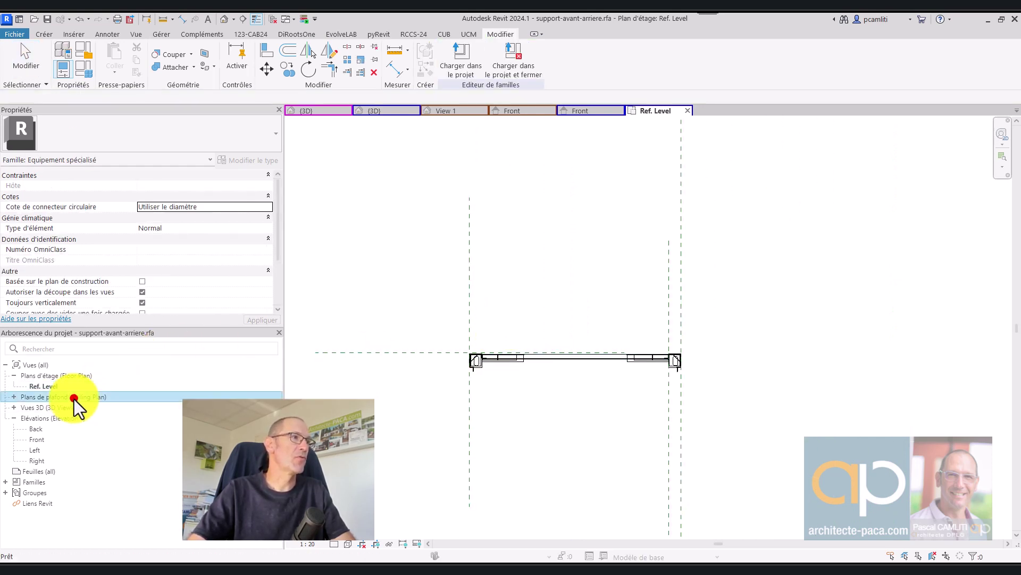
{"action": "scroll", "coordinate": [685, 356], "scroll_direction": "up", "scroll_amount": 2}
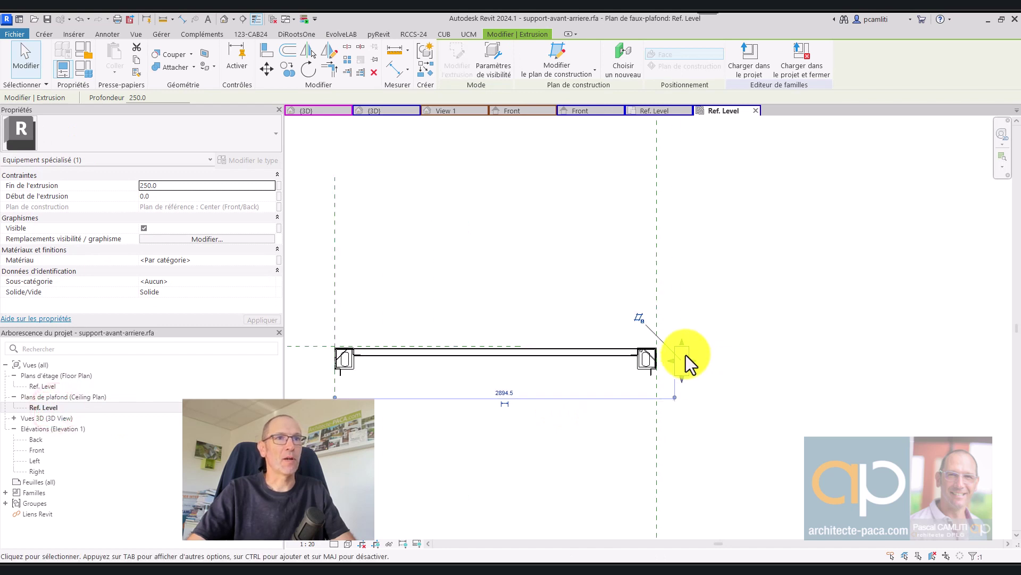
{"action": "scroll", "coordinate": [685, 353], "scroll_direction": "up", "scroll_amount": 3}
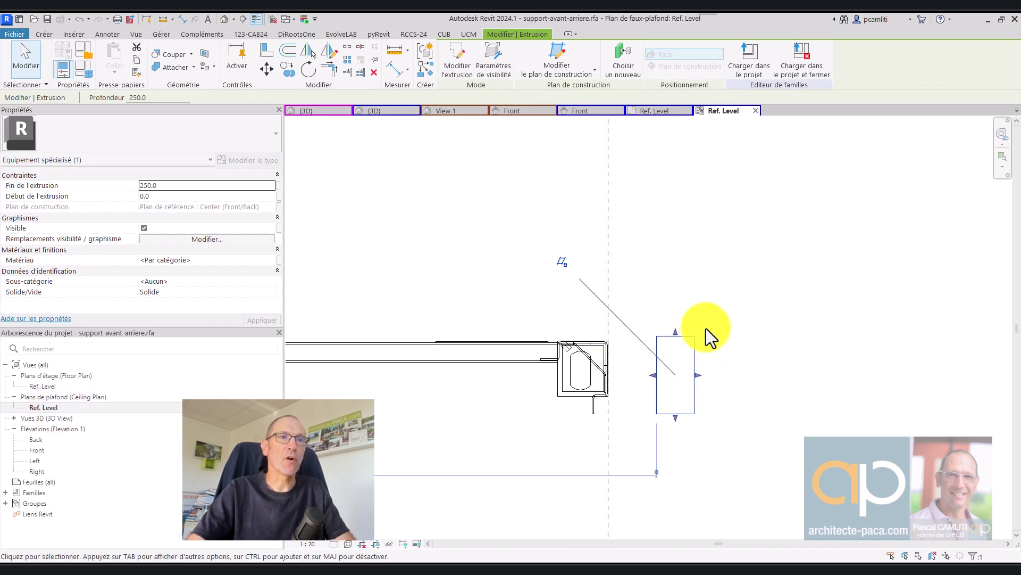
{"action": "scroll", "coordinate": [707, 328], "scroll_direction": "down", "scroll_amount": 1}
{"action": "scroll", "coordinate": [734, 333], "scroll_direction": "down", "scroll_amount": 1}
{"action": "scroll", "coordinate": [895, 261], "scroll_direction": "down", "scroll_amount": 2}
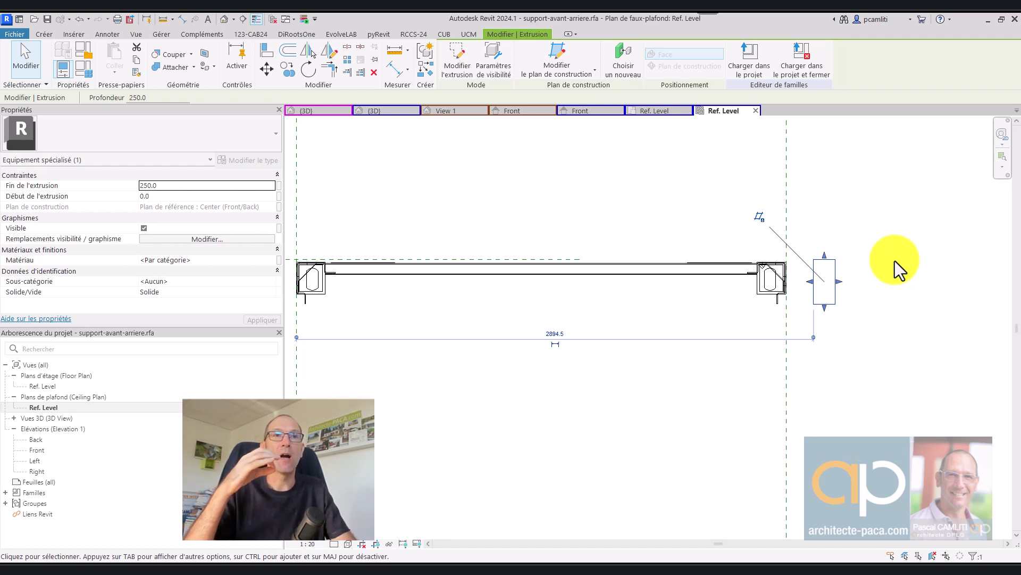
Clear the selection, briefly picking and releasing the Center (Front/Back) reference plane
{"action": "key", "text": "Escape"}
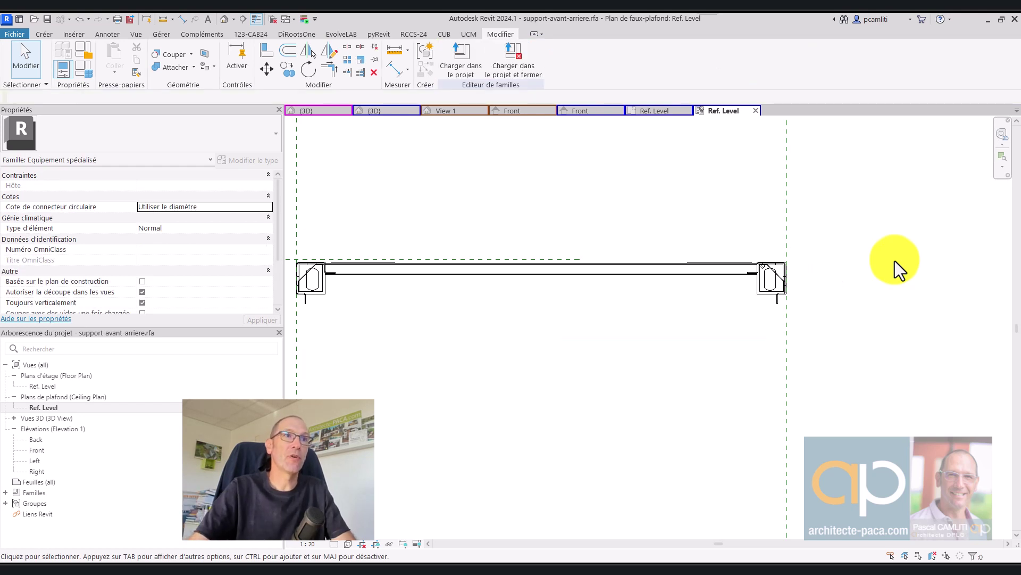
{"action": "left_click", "coordinate": [548, 260]}
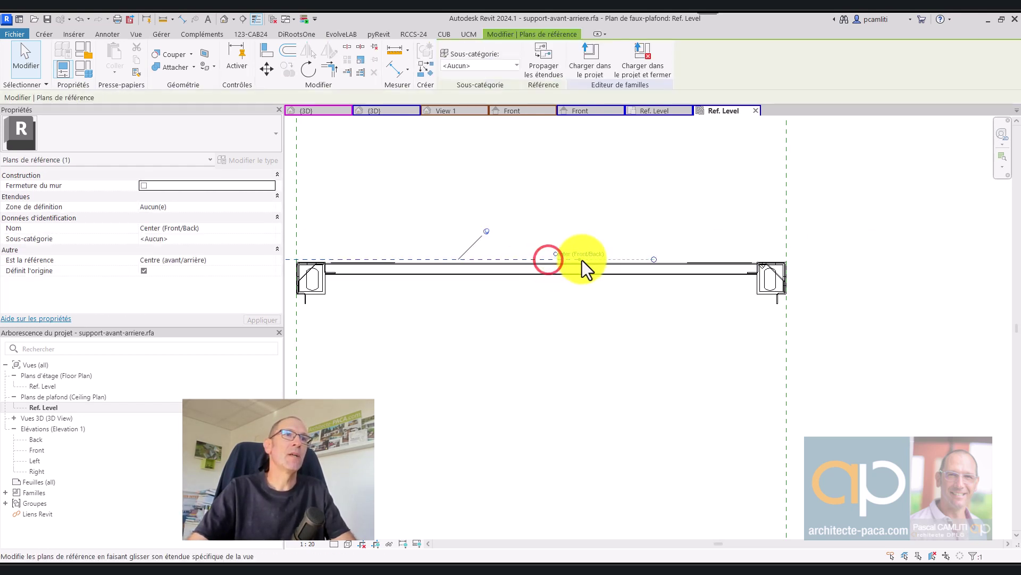
{"action": "left_click", "coordinate": [581, 260]}
{"action": "key", "text": "Escape"}
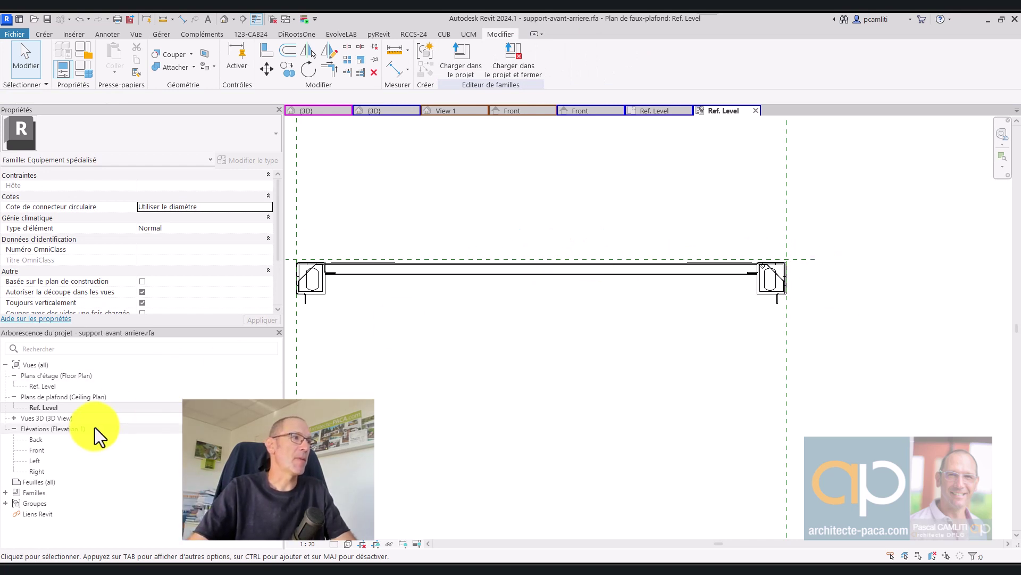
Switch back to the Front elevation and zoom to show Largeur 2740 and Hauteur 2715
{"action": "left_click", "coordinate": [659, 112]}
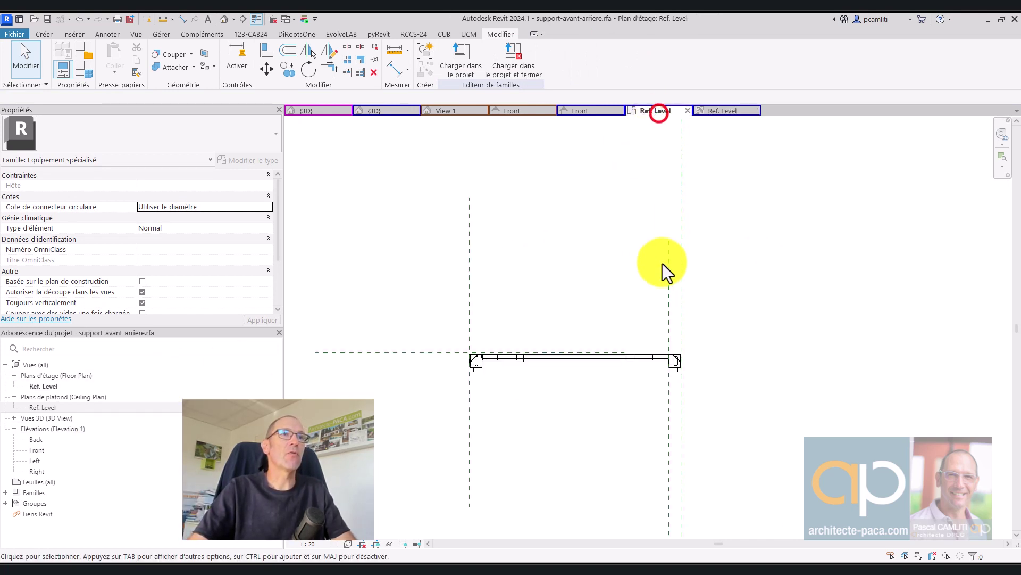
{"action": "left_click", "coordinate": [589, 112]}
{"action": "scroll", "coordinate": [615, 308], "scroll_direction": "down", "scroll_amount": 3}
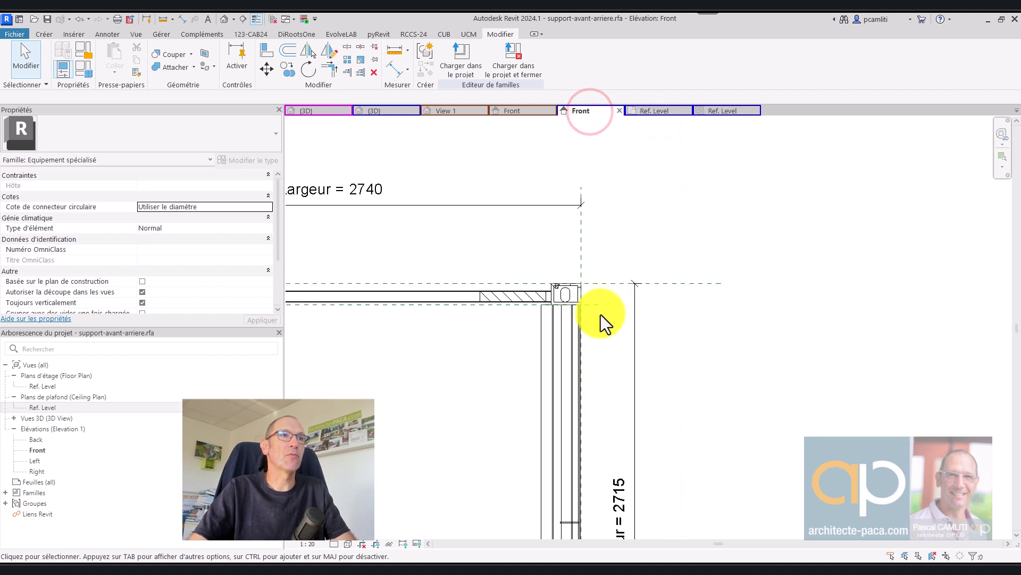
{"action": "scroll", "coordinate": [726, 234], "scroll_direction": "down", "scroll_amount": 2}
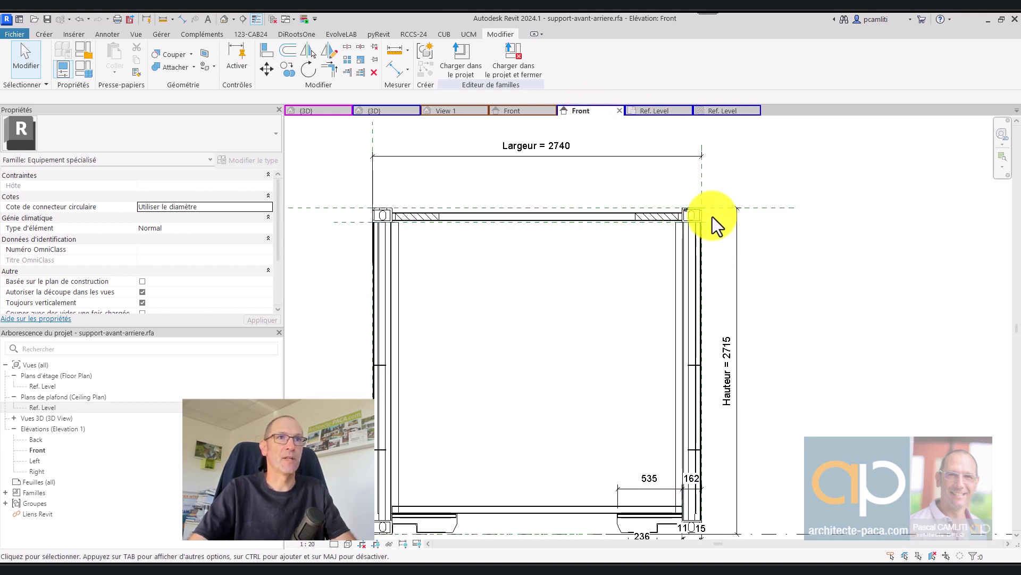
{"action": "scroll", "coordinate": [713, 212], "scroll_direction": "up", "scroll_amount": 2}
{"action": "scroll", "coordinate": [709, 222], "scroll_direction": "up", "scroll_amount": 2}
{"action": "scroll", "coordinate": [612, 284], "scroll_direction": "down", "scroll_amount": 2}
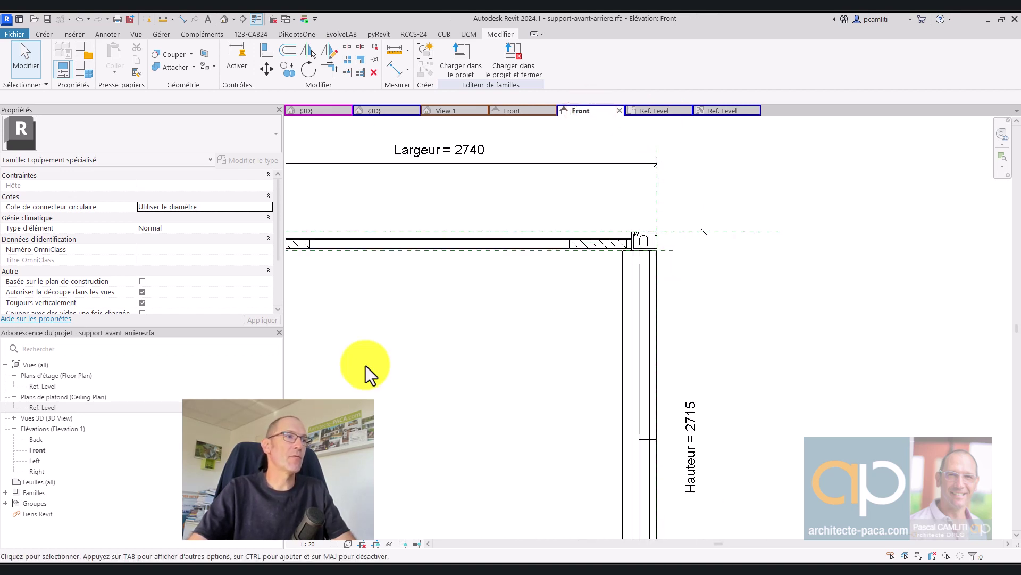
Open the Back elevation and zoom in on the frame's top-left corner
{"action": "left_click", "coordinate": [44, 471]}
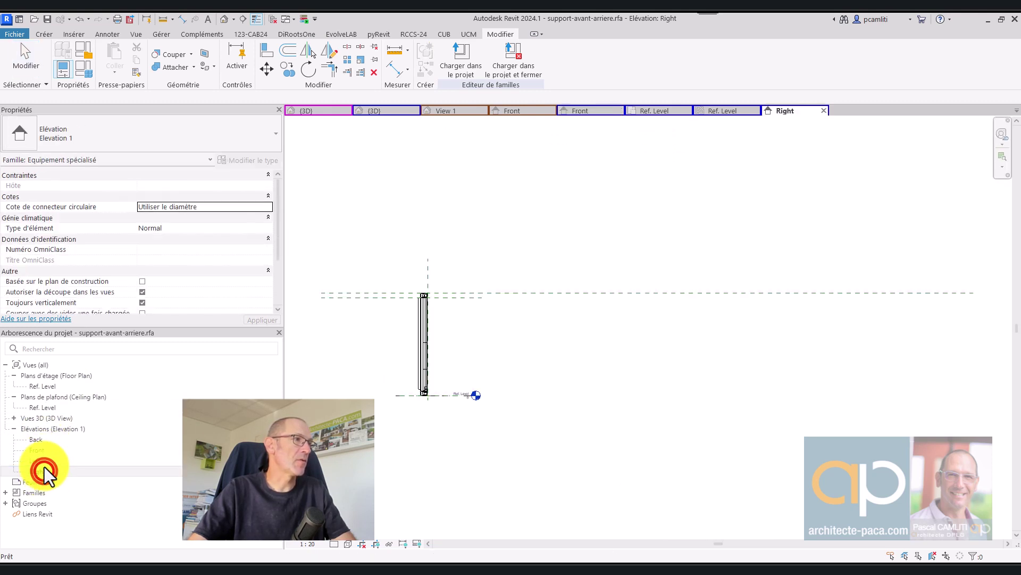
{"action": "double_click", "coordinate": [45, 439]}
{"action": "left_click", "coordinate": [546, 434]}
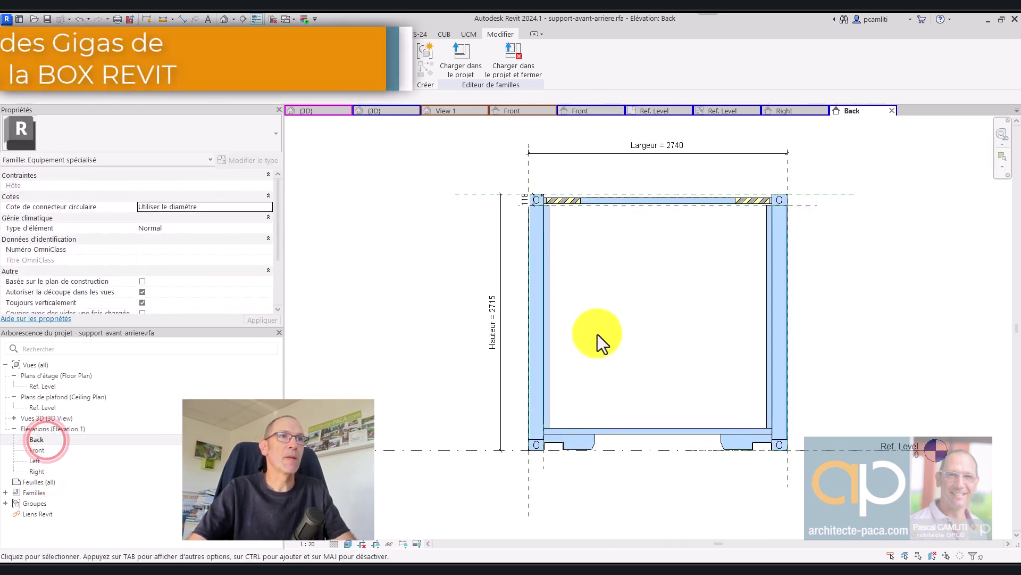
{"action": "scroll", "coordinate": [500, 200], "scroll_direction": "up", "scroll_amount": 3}
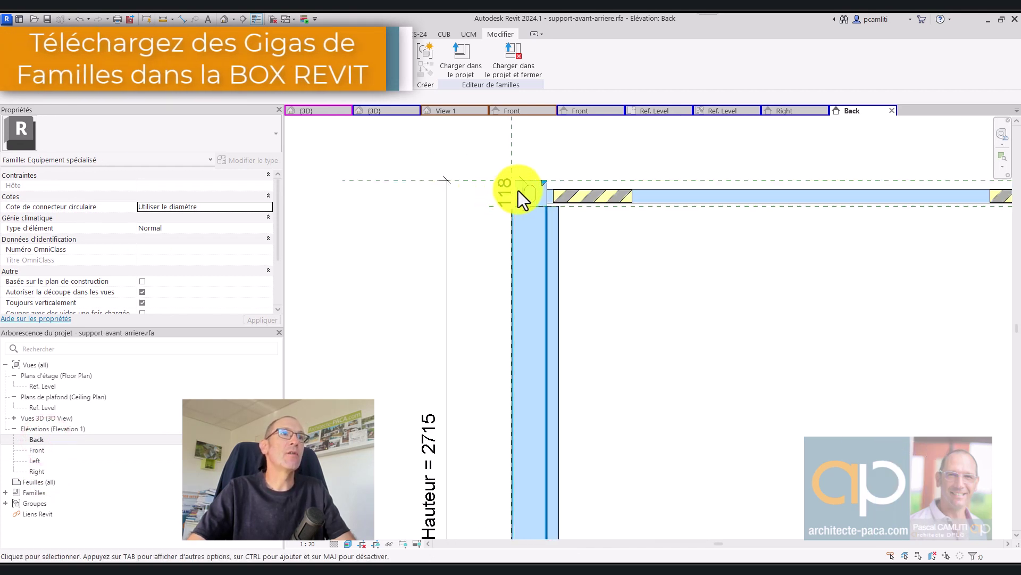
{"action": "scroll", "coordinate": [548, 184], "scroll_direction": "up", "scroll_amount": 2}
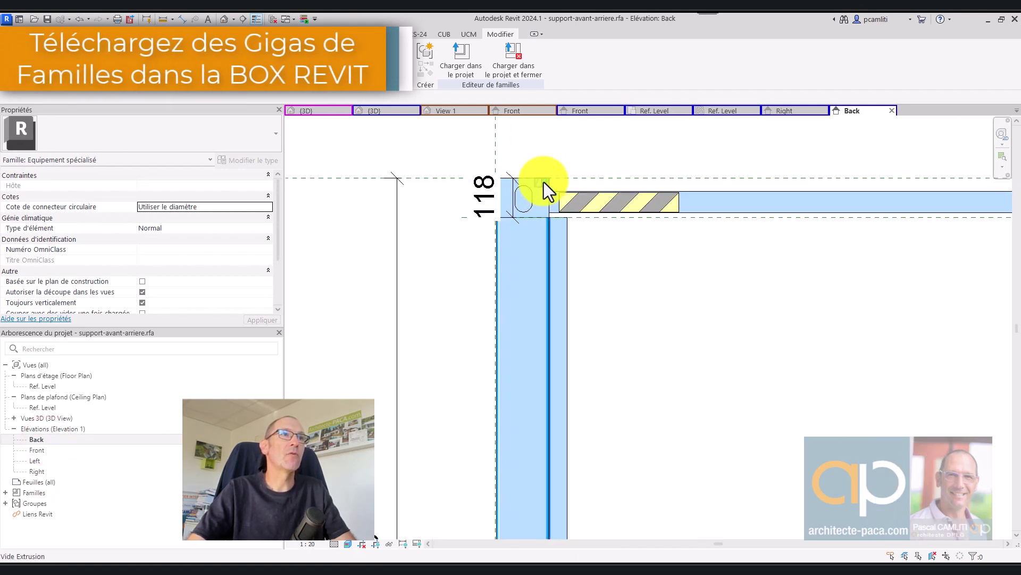
{"action": "scroll", "coordinate": [710, 271], "scroll_direction": "down", "scroll_amount": 3}
{"action": "mouse_move", "coordinate": [734, 298]}
{"action": "middle_mouse_down"}
{"action": "mouse_move", "coordinate": [749, 312]}
{"action": "mouse_move", "coordinate": [669, 258]}
{"action": "middle_mouse_up"}
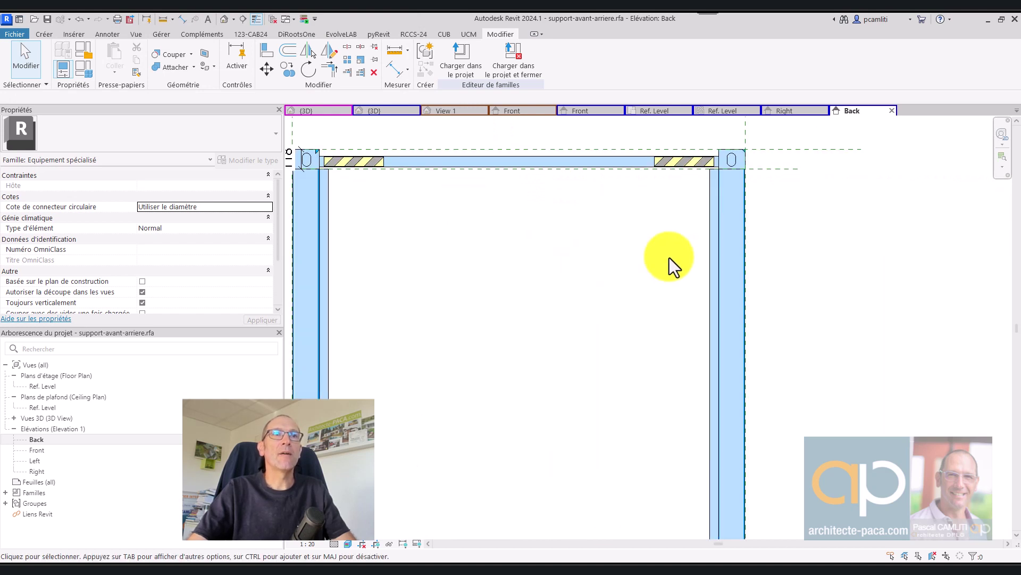
{"action": "middle_click_drag", "start_coordinate": [707, 190], "coordinate": [707, 279]}
{"action": "scroll", "coordinate": [566, 193], "scroll_direction": "up", "scroll_amount": 3}
{"action": "scroll", "coordinate": [580, 198], "scroll_direction": "up", "scroll_amount": 1}
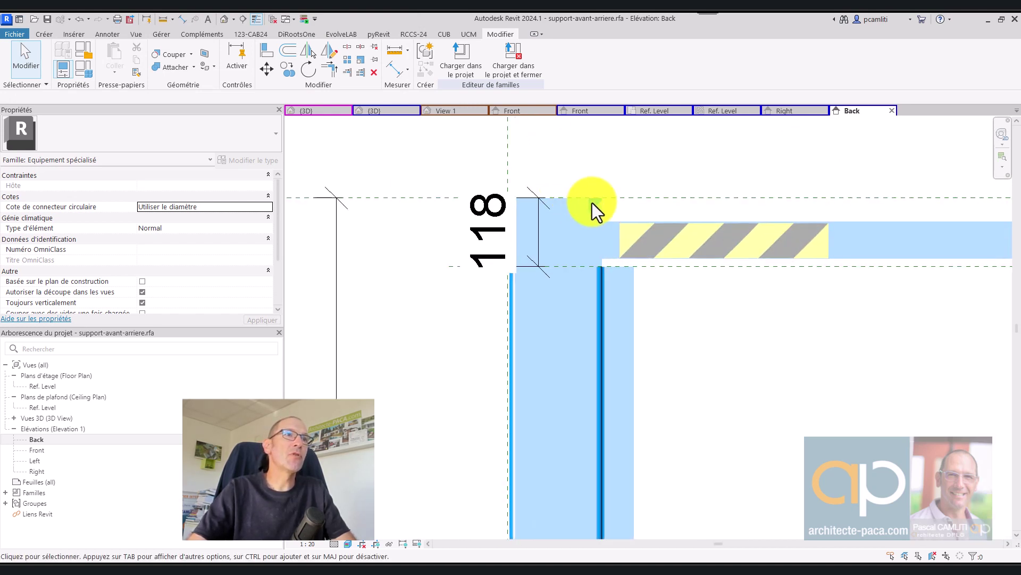
Drag the oval void cutout left into the corner block, then switch to the 3D view
{"action": "left_click", "coordinate": [595, 206]}
{"action": "left_click_drag", "start_coordinate": [571, 208], "coordinate": [530, 207]}
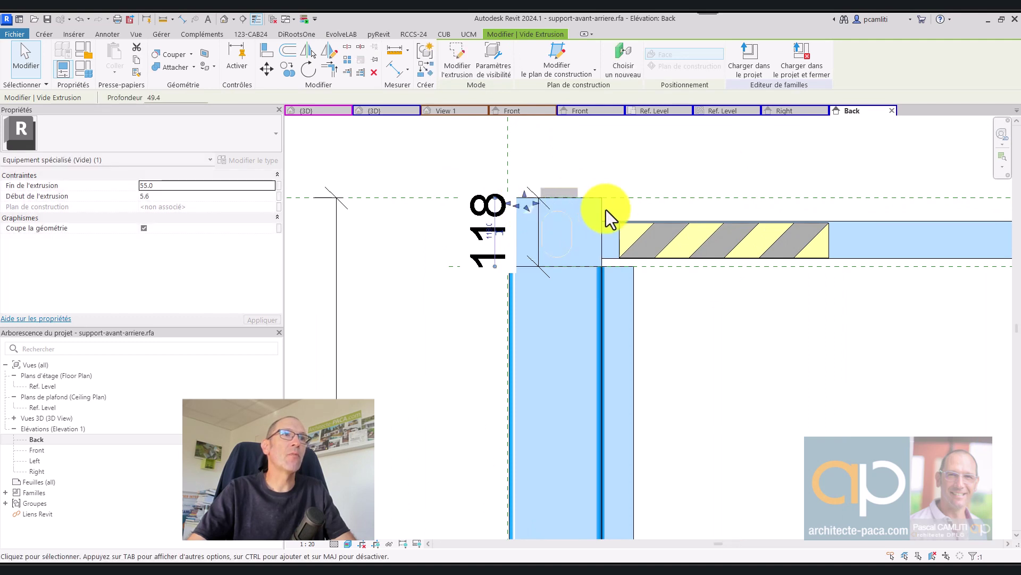
{"action": "key", "text": "Escape"}
{"action": "scroll", "coordinate": [579, 206], "scroll_direction": "up", "scroll_amount": 1}
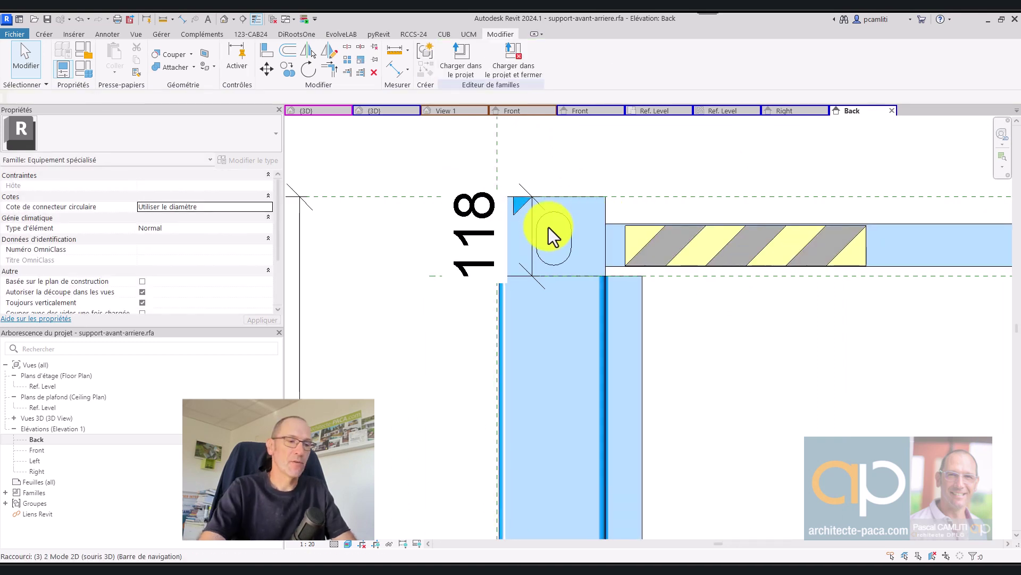
{"action": "key", "text": "ctrl+Tab"}
{"action": "scroll", "coordinate": [542, 255], "scroll_direction": "up", "scroll_amount": 4}
From the Top view, drag the top void cutout into the corner block
{"action": "scroll", "coordinate": [547, 238], "scroll_direction": "up", "scroll_amount": 2}
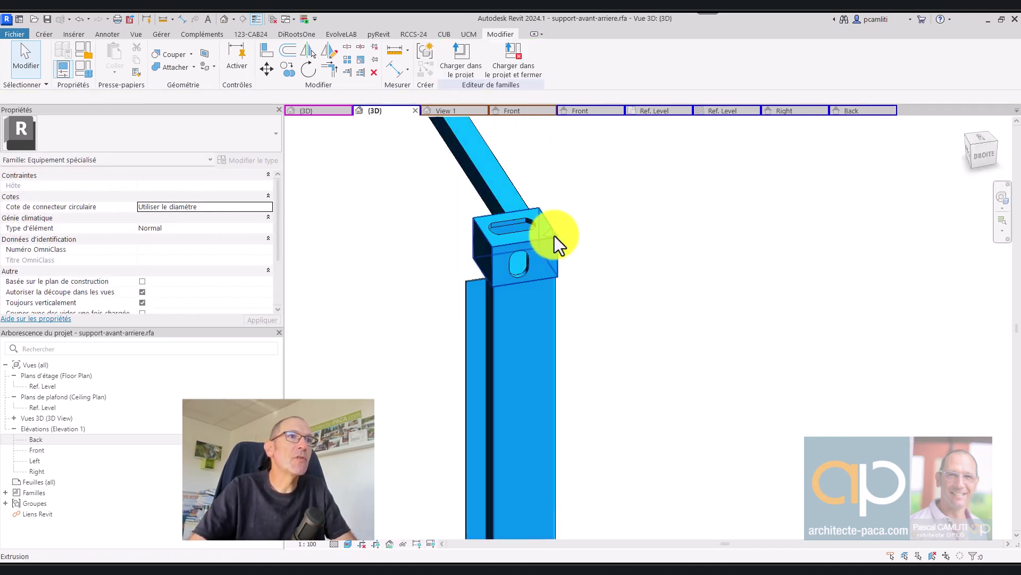
{"action": "left_click", "coordinate": [553, 234]}
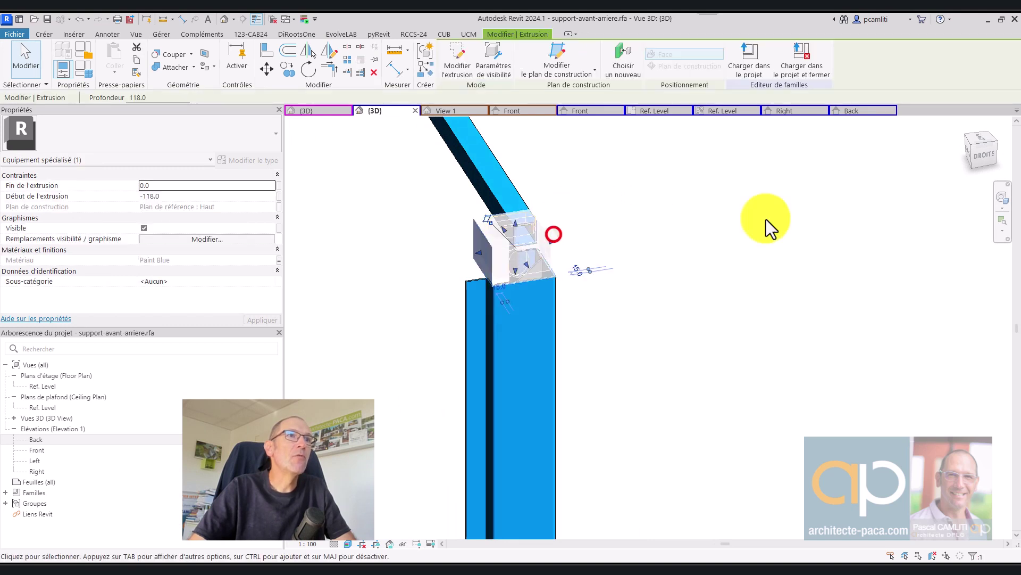
{"action": "left_click", "coordinate": [980, 143]}
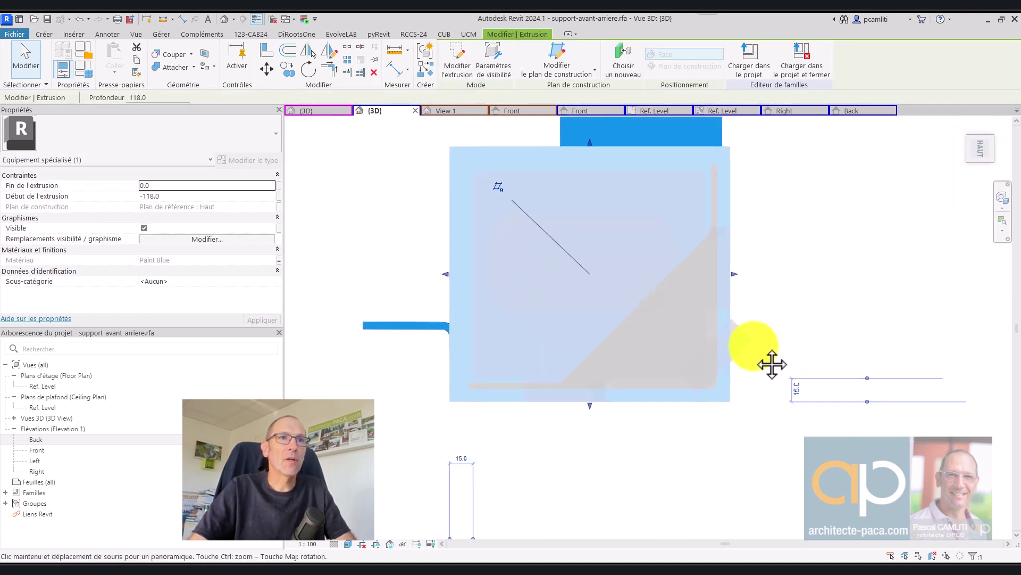
{"action": "scroll", "coordinate": [755, 351], "scroll_direction": "up", "scroll_amount": 3}
{"action": "scroll", "coordinate": [707, 326], "scroll_direction": "up", "scroll_amount": 2}
{"action": "left_click", "coordinate": [704, 317]}
{"action": "left_click_drag", "start_coordinate": [698, 379], "coordinate": [720, 398]}
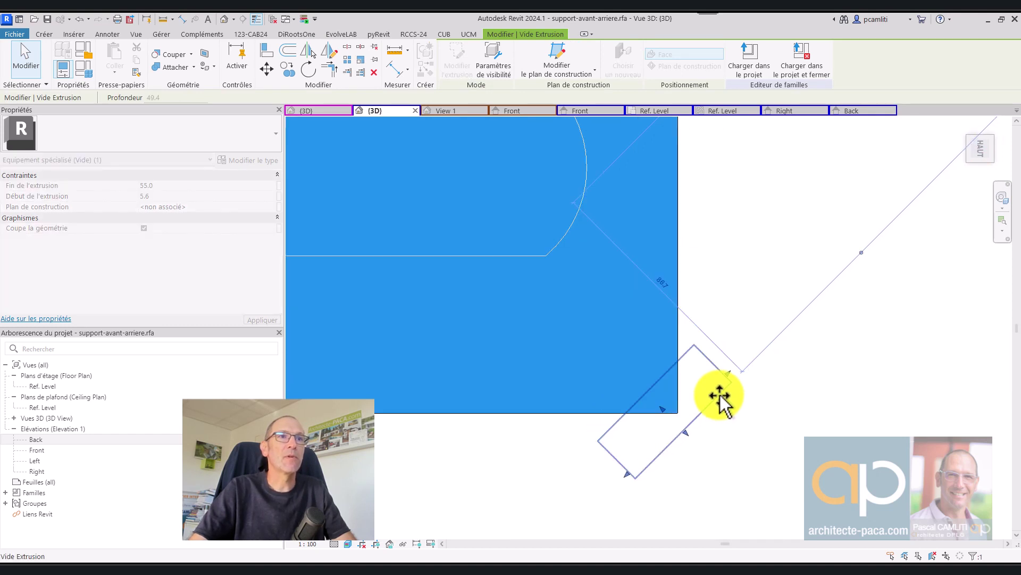
{"action": "left_click", "coordinate": [785, 383]}
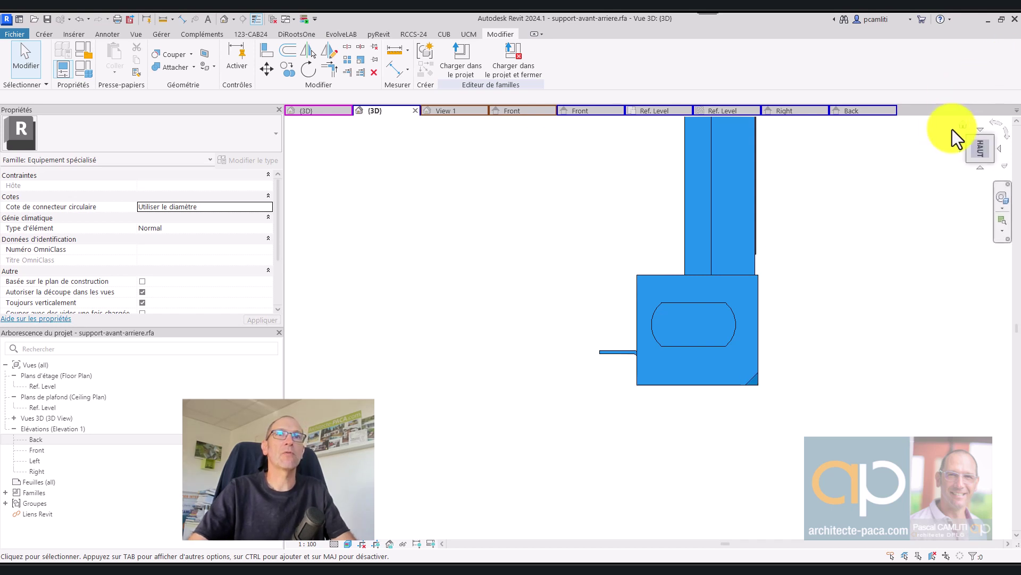
Orbit the frame through side, left-rear and back angles to check it
{"action": "left_click", "coordinate": [962, 127]}
{"action": "mouse_move", "coordinate": [854, 285]}
{"action": "middle_mouse_down", "text": "shift"}
{"action": "mouse_move", "coordinate": [736, 298]}
{"action": "mouse_move", "coordinate": [543, 250]}
{"action": "middle_mouse_up", "text": "shift"}
{"action": "scroll", "coordinate": [507, 430], "scroll_direction": "up", "scroll_amount": 3}
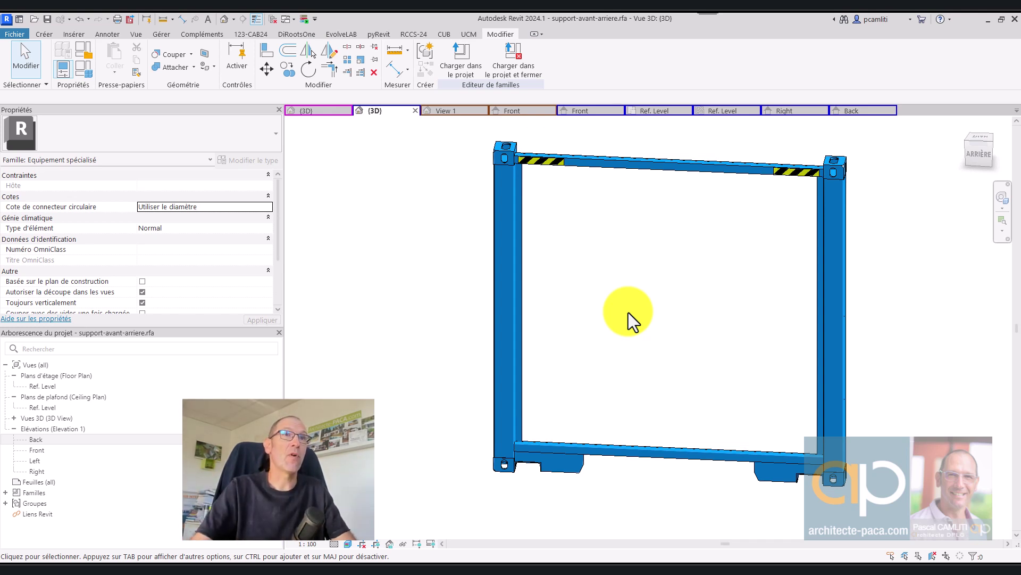
{"action": "middle_click_drag", "start_coordinate": [626, 312], "coordinate": [651, 293], "text": "shift"}
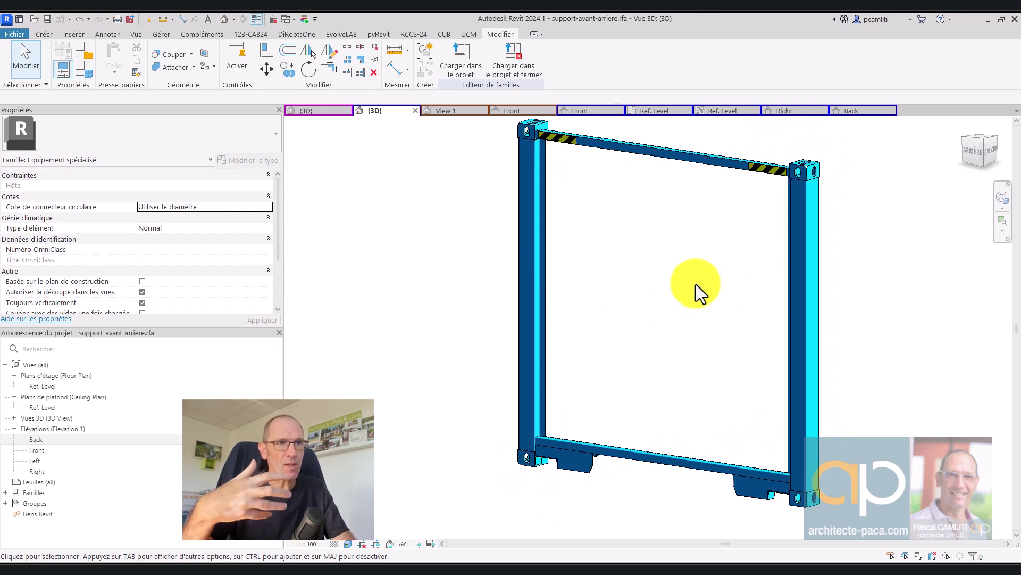
{"action": "mouse_move", "coordinate": [684, 318]}
{"action": "middle_mouse_down", "text": "shift"}
{"action": "mouse_move", "coordinate": [771, 334]}
{"action": "mouse_move", "coordinate": [697, 351]}
{"action": "middle_mouse_up", "text": "shift"}
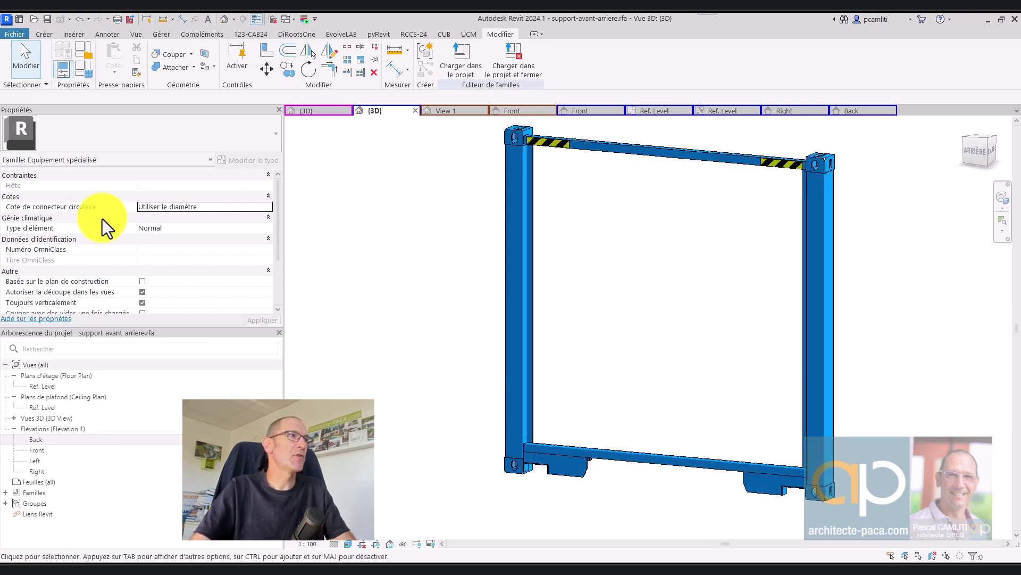
Stretch the Front elevation frame to test Largeur, undo to 2740, and begin loading into a project
{"action": "left_click", "coordinate": [795, 109]}
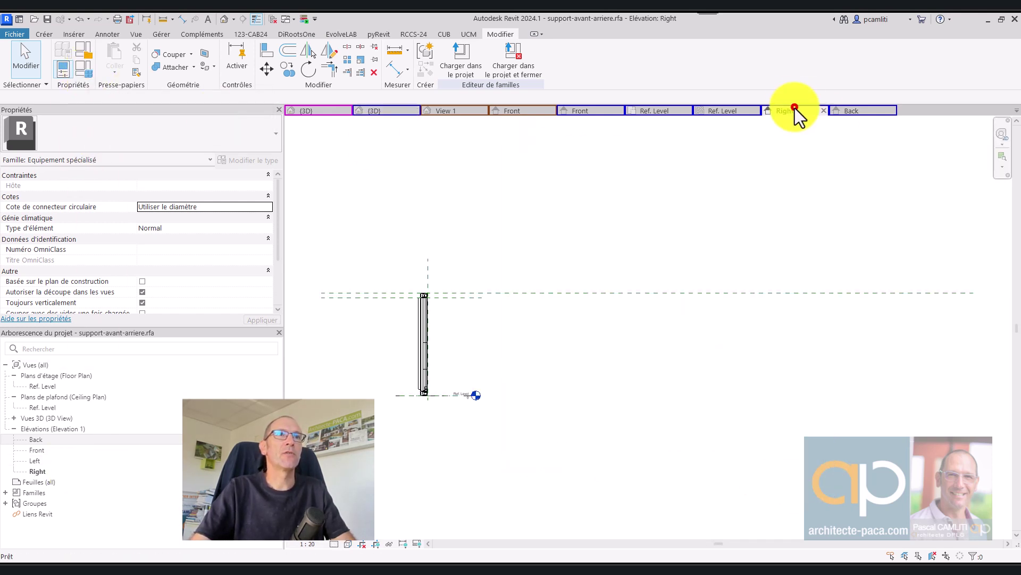
{"action": "left_click", "coordinate": [596, 110]}
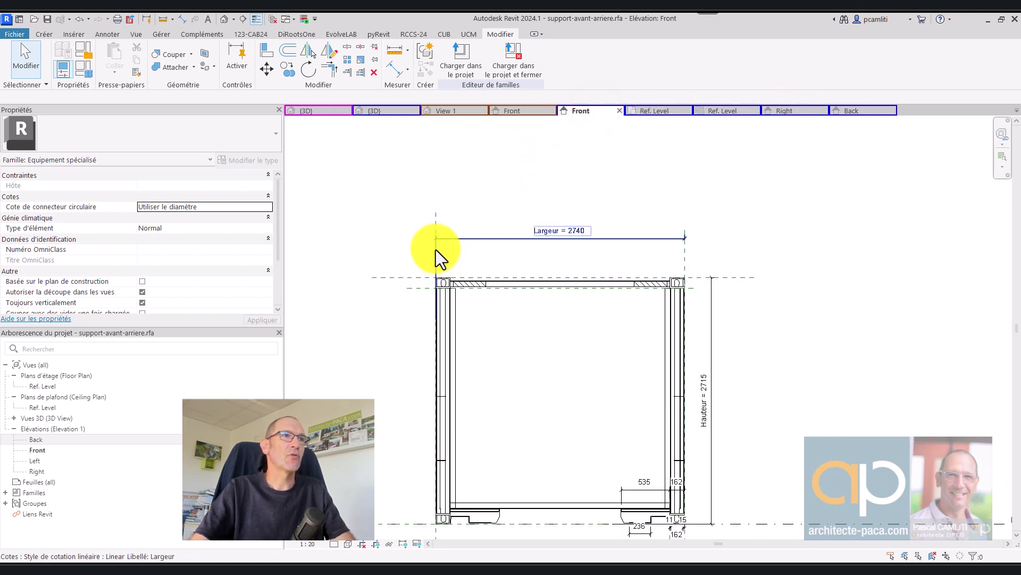
{"action": "left_click_drag", "start_coordinate": [686, 254], "coordinate": [724, 258]}
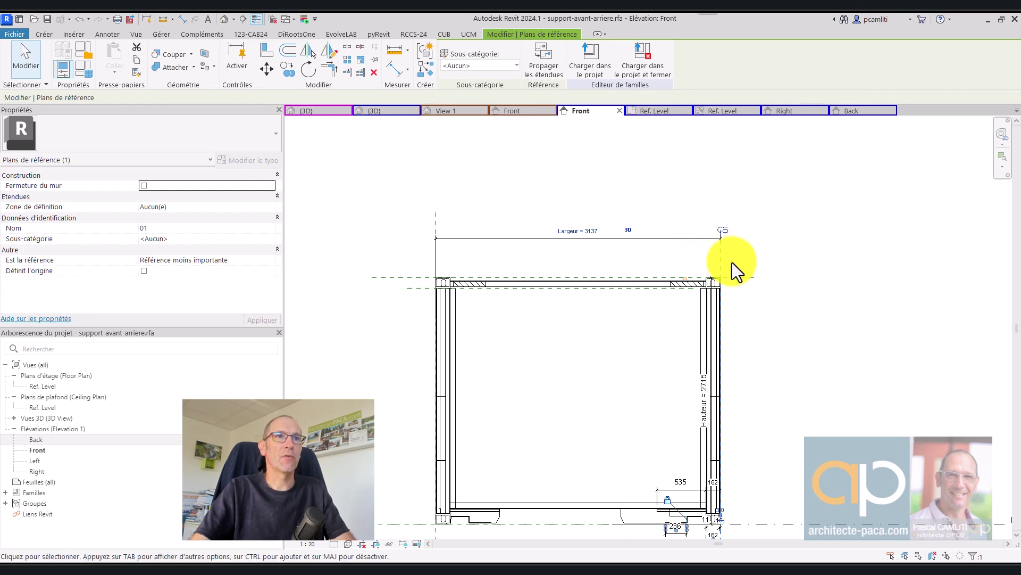
{"action": "key", "text": "ctrl+z"}
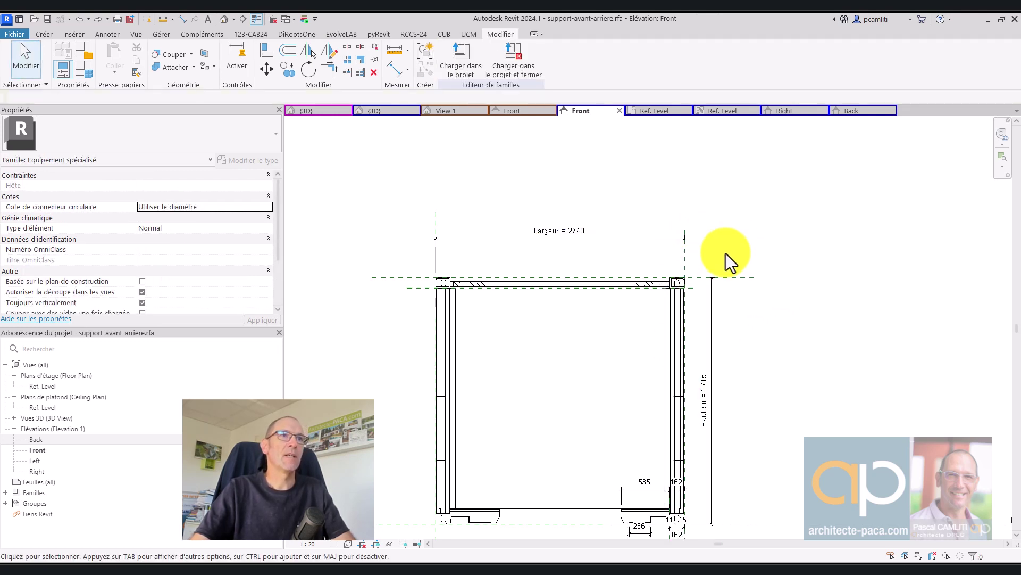
{"action": "scroll", "coordinate": [687, 294], "scroll_direction": "up", "scroll_amount": 1}
{"action": "scroll", "coordinate": [692, 290], "scroll_direction": "up", "scroll_amount": 1}
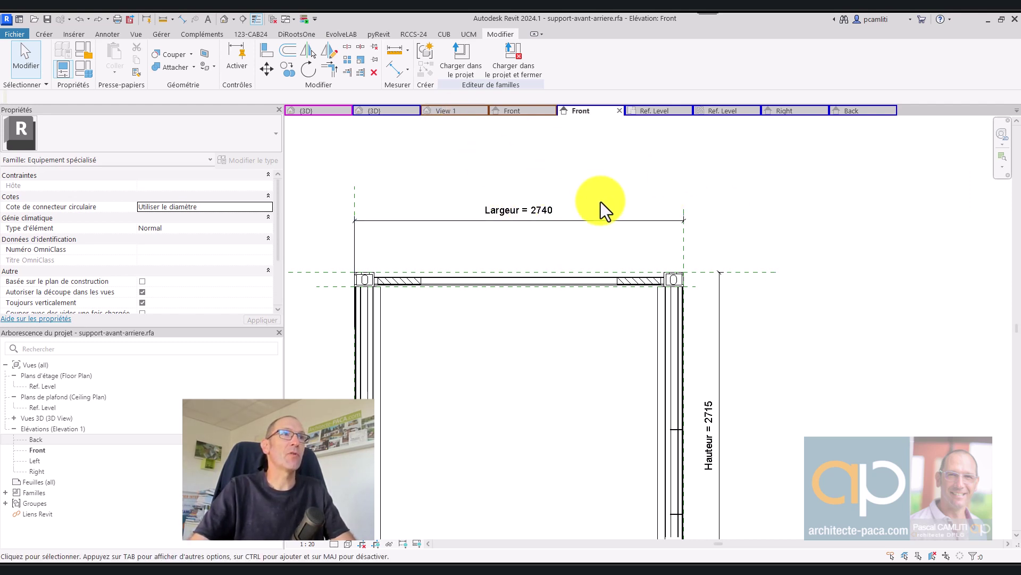
{"action": "left_click", "coordinate": [465, 59]}
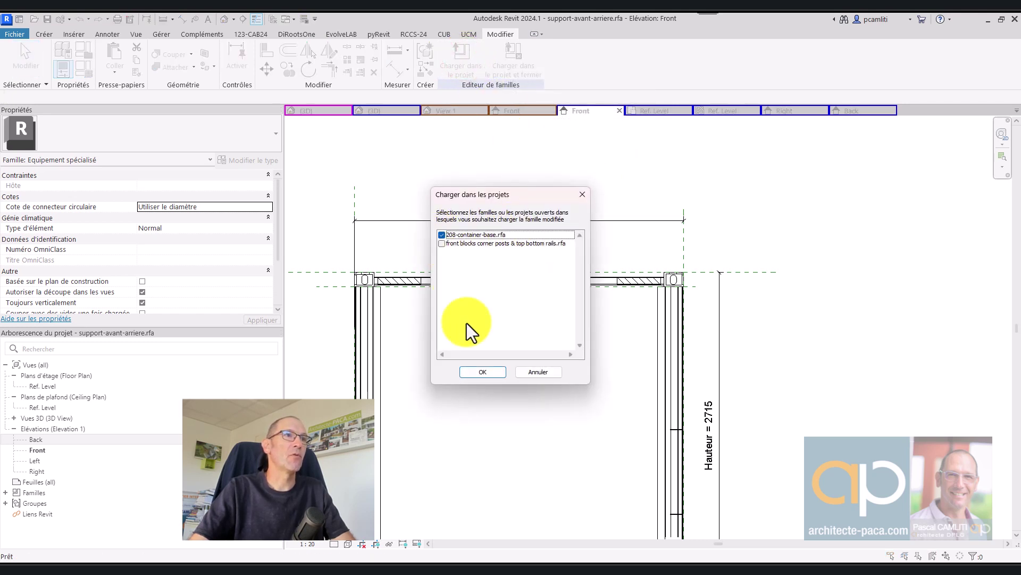
Load the family into 208-container-base.rfa, replacing the existing version
{"action": "left_click", "coordinate": [482, 372]}
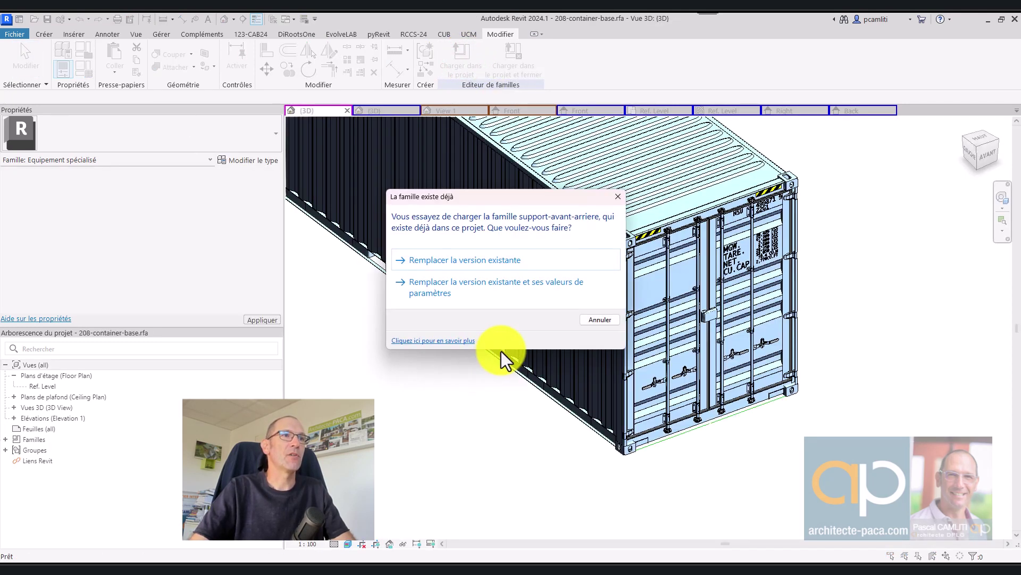
{"action": "left_click", "coordinate": [472, 257]}
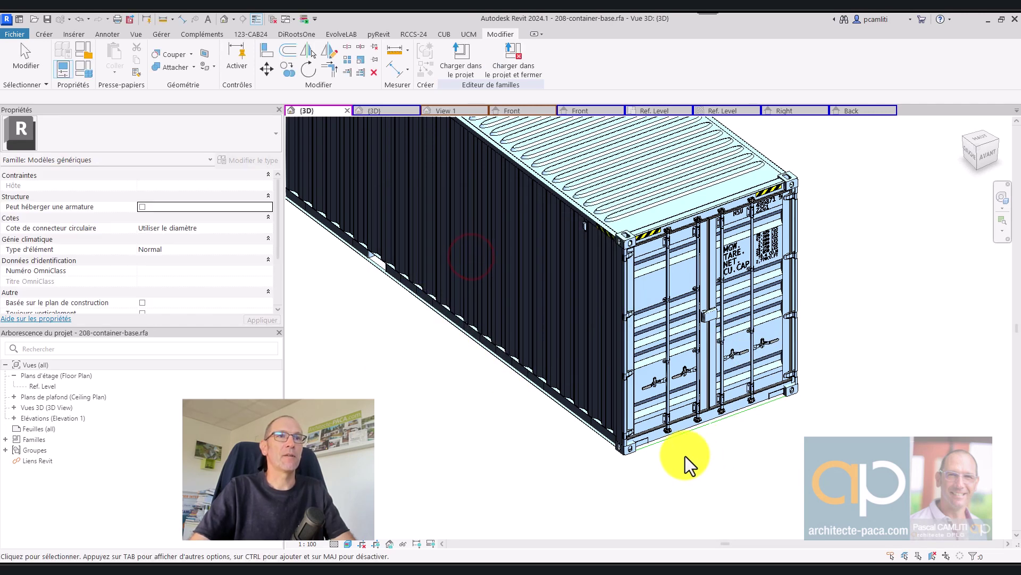
{"action": "scroll", "coordinate": [624, 329], "scroll_direction": "down", "scroll_amount": 2}
{"action": "scroll", "coordinate": [624, 276], "scroll_direction": "down", "scroll_amount": 2}
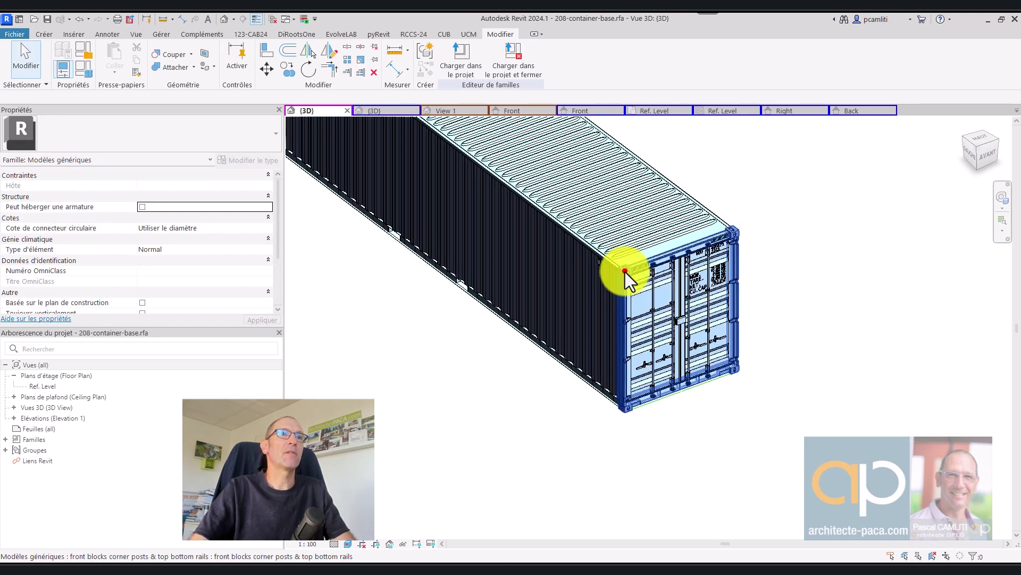
Select the front corner posts element and check its family type list
{"action": "left_click", "coordinate": [624, 272]}
{"action": "left_click", "coordinate": [153, 138]}
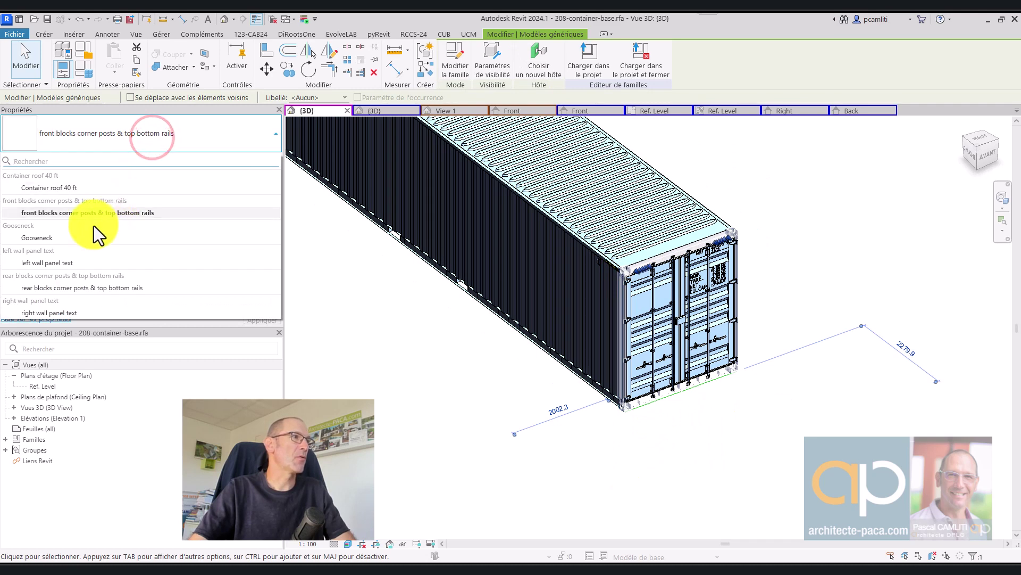
{"action": "left_click", "coordinate": [346, 315]}
{"action": "left_click", "coordinate": [641, 267]}
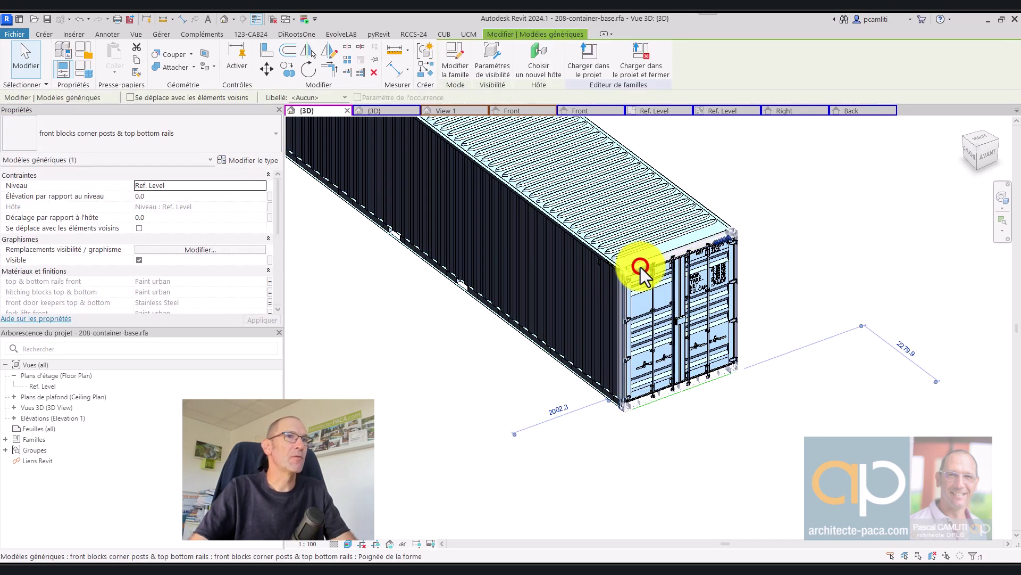
{"action": "left_click", "coordinate": [521, 374]}
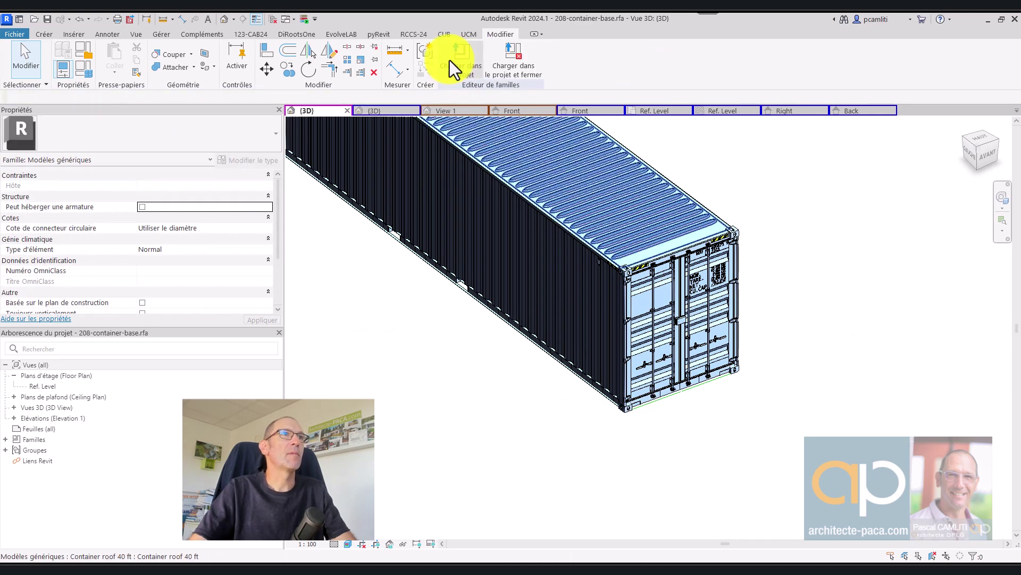
{"action": "scroll", "coordinate": [685, 252], "scroll_direction": "down", "scroll_amount": 3}
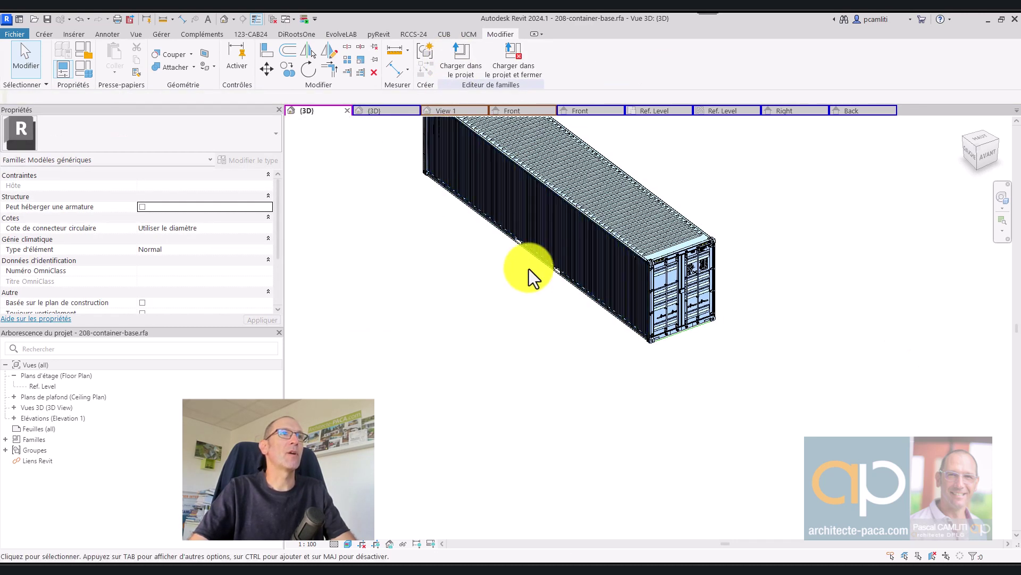
{"action": "double_click", "coordinate": [75, 388]}
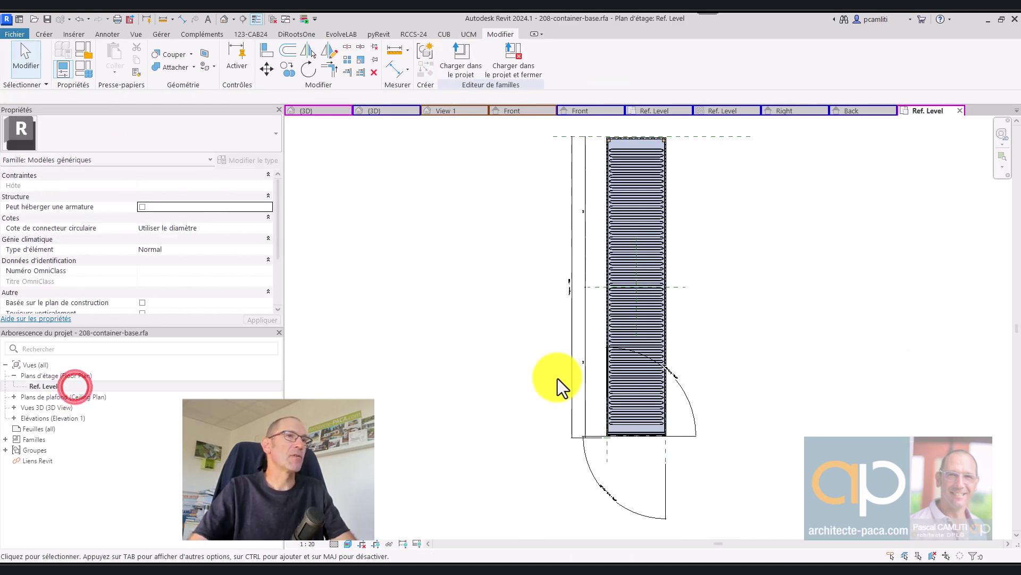
{"action": "scroll", "coordinate": [659, 446], "scroll_direction": "up", "scroll_amount": 3}
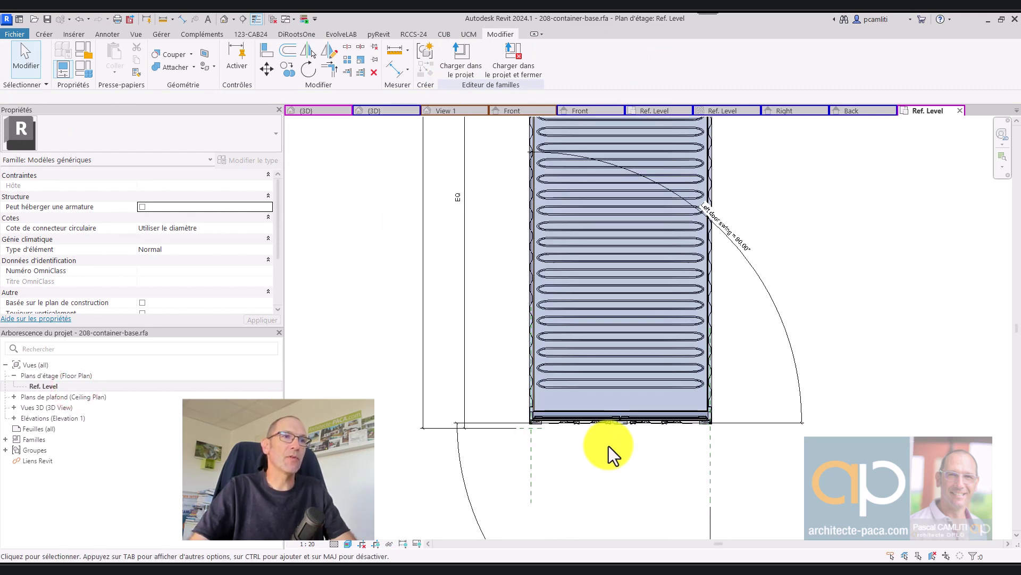
{"action": "scroll", "coordinate": [608, 446], "scroll_direction": "down", "scroll_amount": 1}
{"action": "scroll", "coordinate": [735, 286], "scroll_direction": "down", "scroll_amount": 2}
{"action": "mouse_move", "coordinate": [728, 221]}
{"action": "middle_mouse_down"}
{"action": "mouse_move", "coordinate": [673, 358]}
{"action": "mouse_move", "coordinate": [698, 221]}
{"action": "mouse_move", "coordinate": [683, 312]}
{"action": "middle_mouse_up"}
{"action": "scroll", "coordinate": [640, 231], "scroll_direction": "up", "scroll_amount": 1}
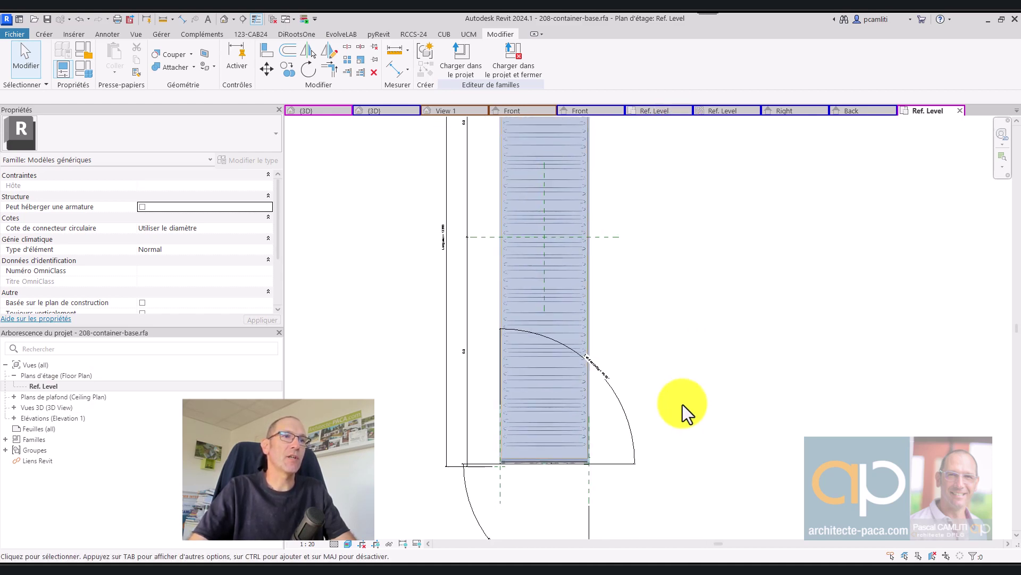
{"action": "scroll", "coordinate": [682, 404], "scroll_direction": "up", "scroll_amount": 2}
{"action": "scroll", "coordinate": [453, 471], "scroll_direction": "up", "scroll_amount": 2}
{"action": "scroll", "coordinate": [422, 473], "scroll_direction": "up", "scroll_amount": 3}
{"action": "scroll", "coordinate": [439, 466], "scroll_direction": "up", "scroll_amount": 2}
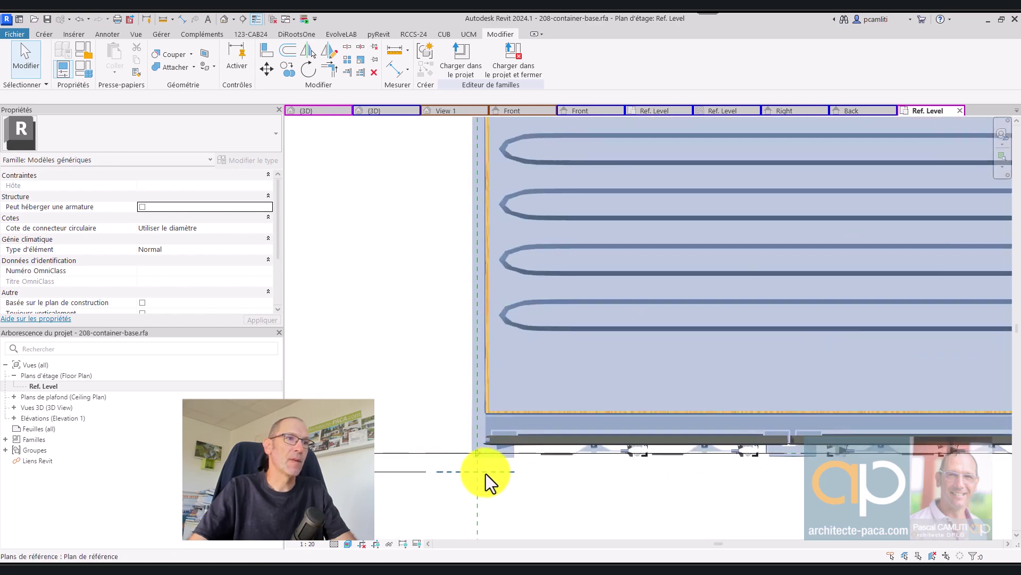
{"action": "left_click", "coordinate": [498, 474]}
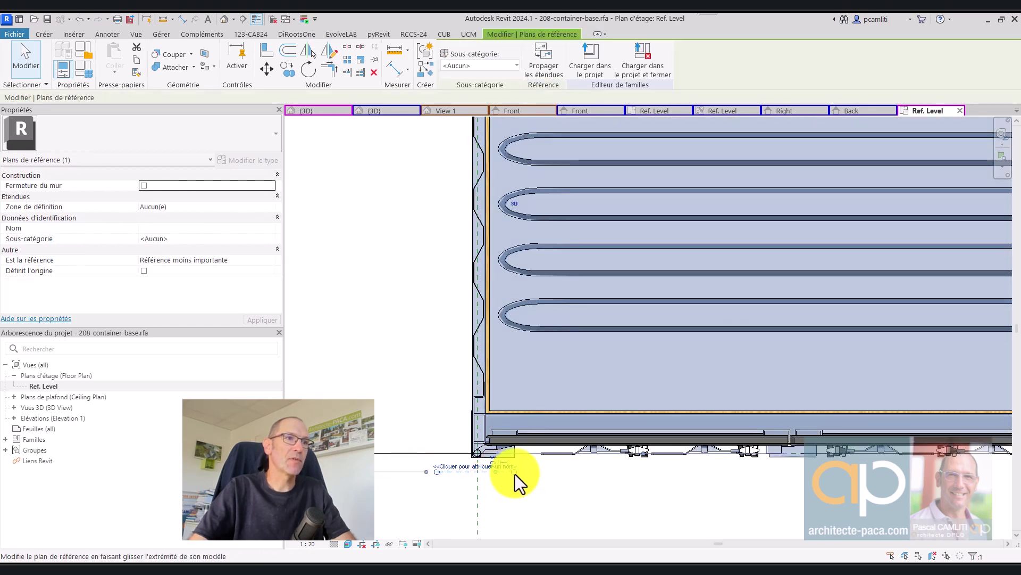
{"action": "scroll", "coordinate": [647, 479], "scroll_direction": "down", "scroll_amount": 3}
{"action": "scroll", "coordinate": [647, 482], "scroll_direction": "down", "scroll_amount": 1}
{"action": "left_click", "coordinate": [646, 474]}
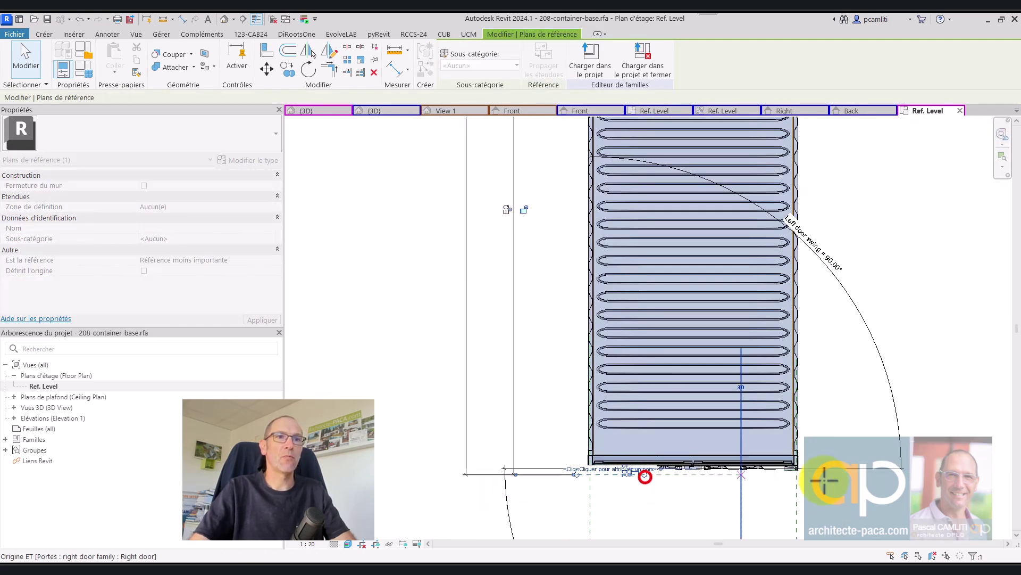
{"action": "scroll", "coordinate": [859, 459], "scroll_direction": "down", "scroll_amount": 2}
{"action": "middle_click_drag", "start_coordinate": [859, 458], "coordinate": [880, 399]}
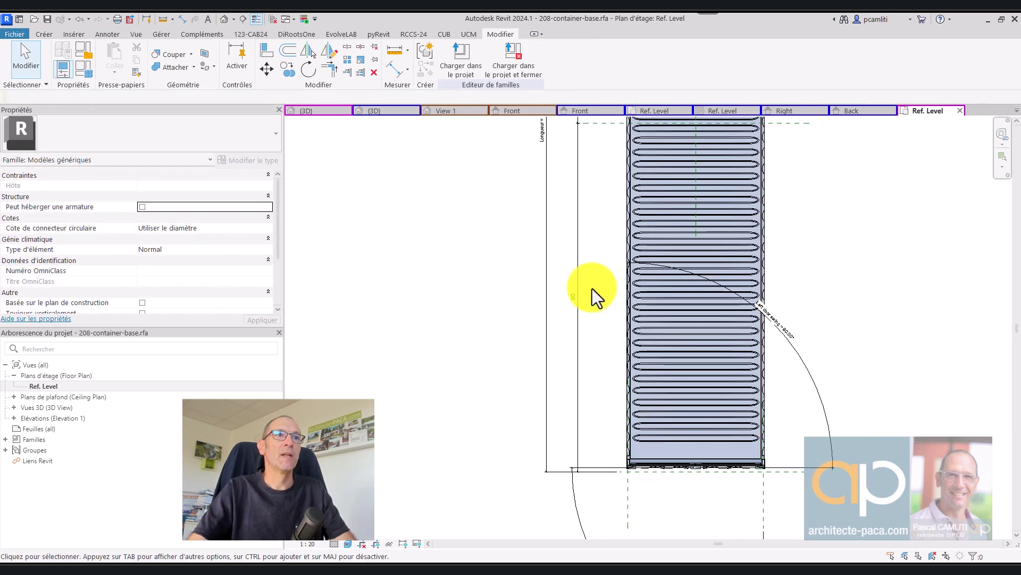
{"action": "scroll", "coordinate": [601, 251], "scroll_direction": "down", "scroll_amount": 1}
{"action": "left_click", "coordinate": [566, 212]}
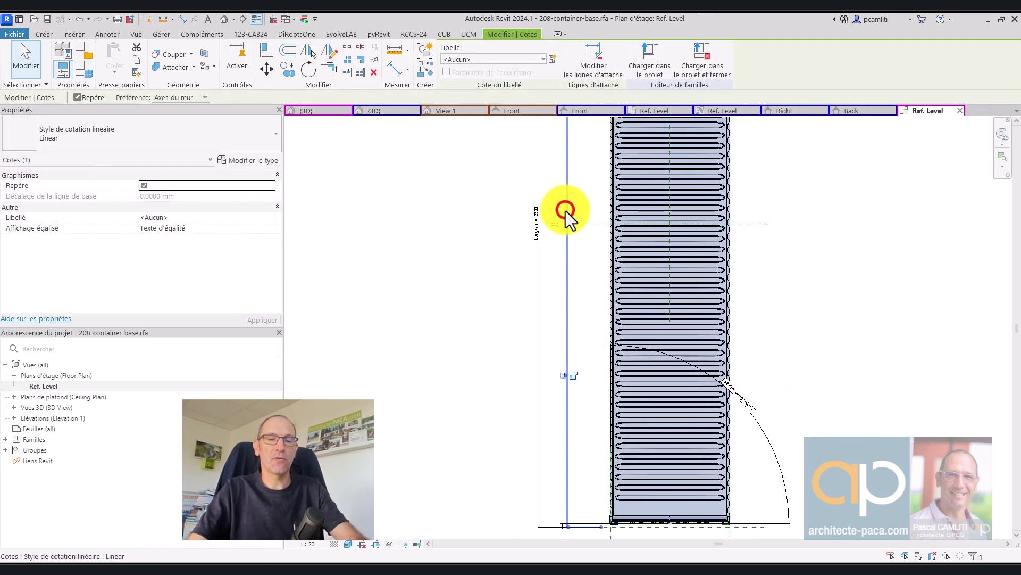
{"action": "left_click", "coordinate": [541, 256]}
{"action": "scroll", "coordinate": [556, 276], "scroll_direction": "down", "scroll_amount": 1}
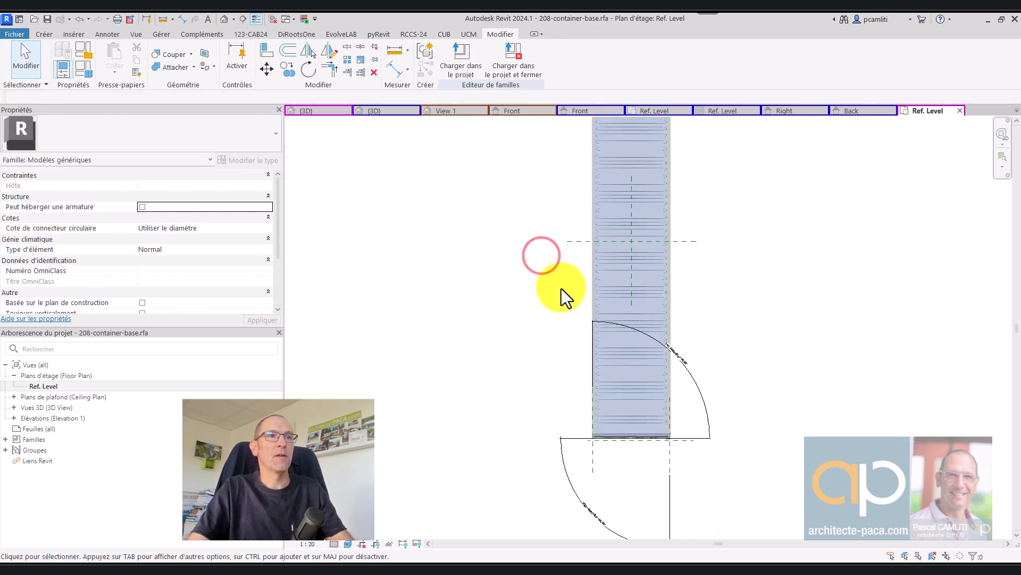
{"action": "scroll", "coordinate": [612, 405], "scroll_direction": "up", "scroll_amount": 1}
{"action": "scroll", "coordinate": [585, 383], "scroll_direction": "up", "scroll_amount": 1}
{"action": "scroll", "coordinate": [544, 411], "scroll_direction": "down", "scroll_amount": 1}
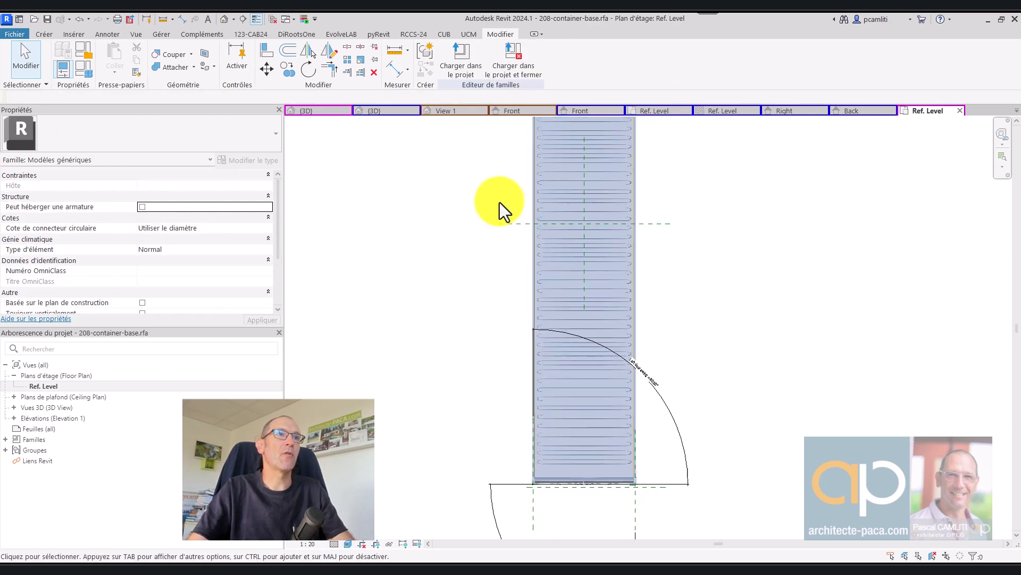
{"action": "left_click", "coordinate": [516, 225]}
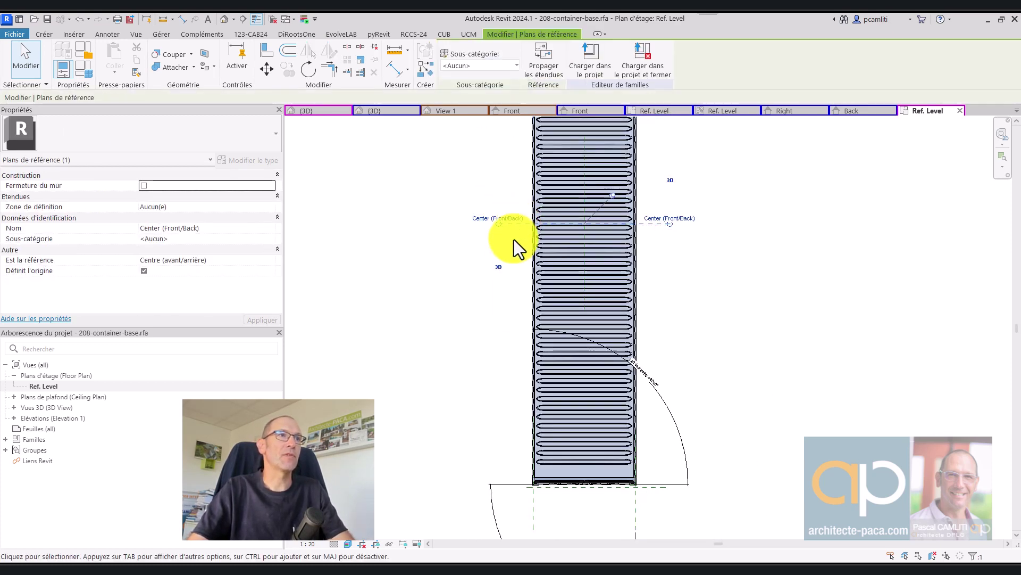
{"action": "left_click", "coordinate": [492, 245]}
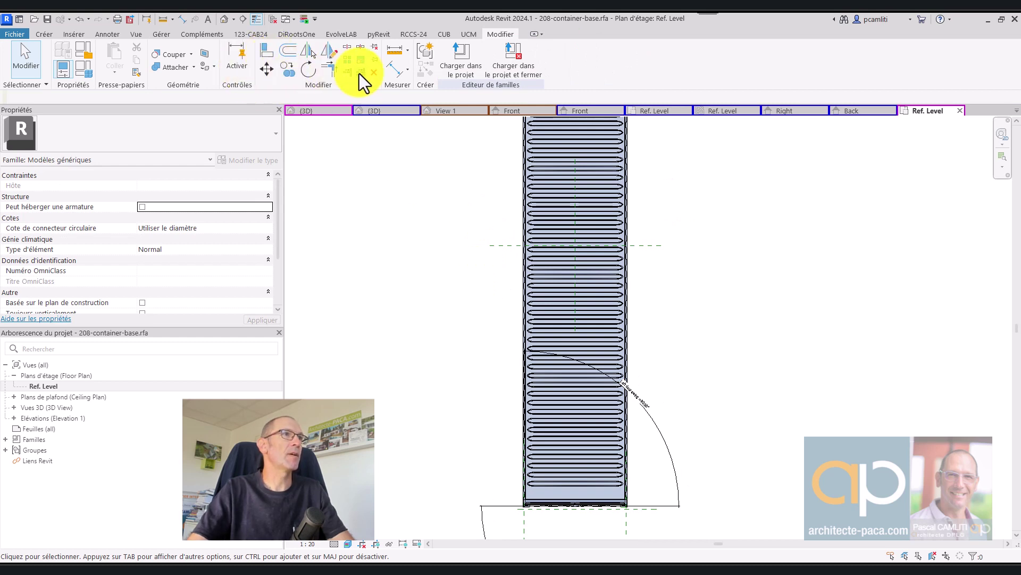
Place an aligned dimension between the container's top and bottom end reference planes
{"action": "left_click", "coordinate": [391, 71]}
{"action": "left_click", "coordinate": [492, 244]}
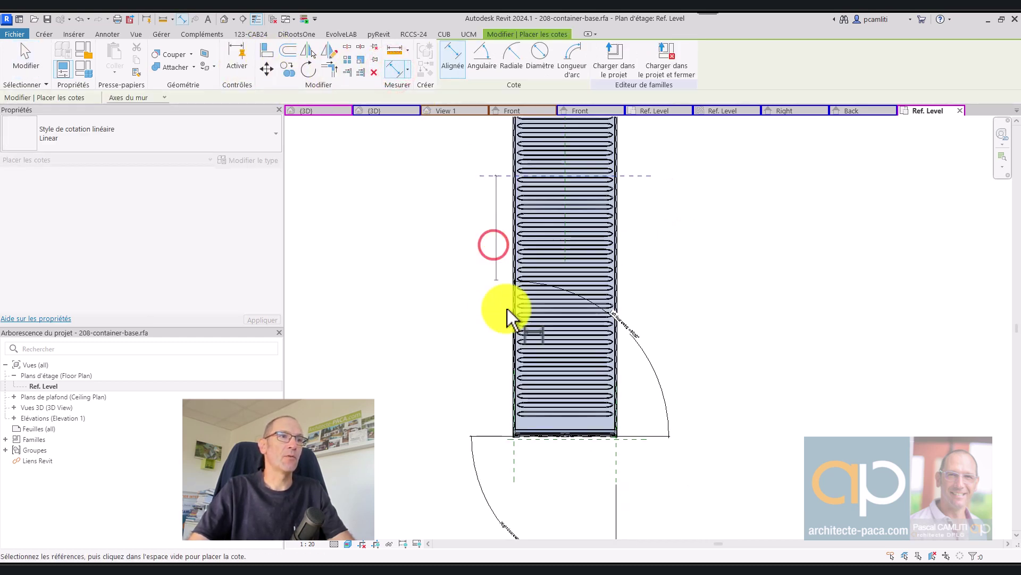
{"action": "left_click", "coordinate": [522, 442]}
{"action": "scroll", "coordinate": [486, 269], "scroll_direction": "down", "scroll_amount": 2}
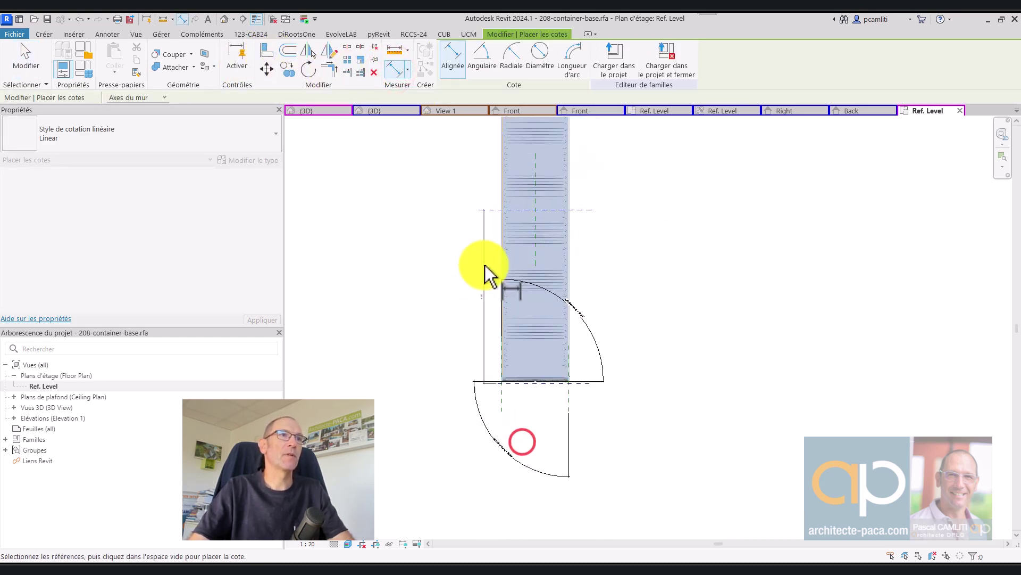
{"action": "left_click", "coordinate": [494, 194]}
{"action": "scroll", "coordinate": [490, 319], "scroll_direction": "up", "scroll_amount": 2}
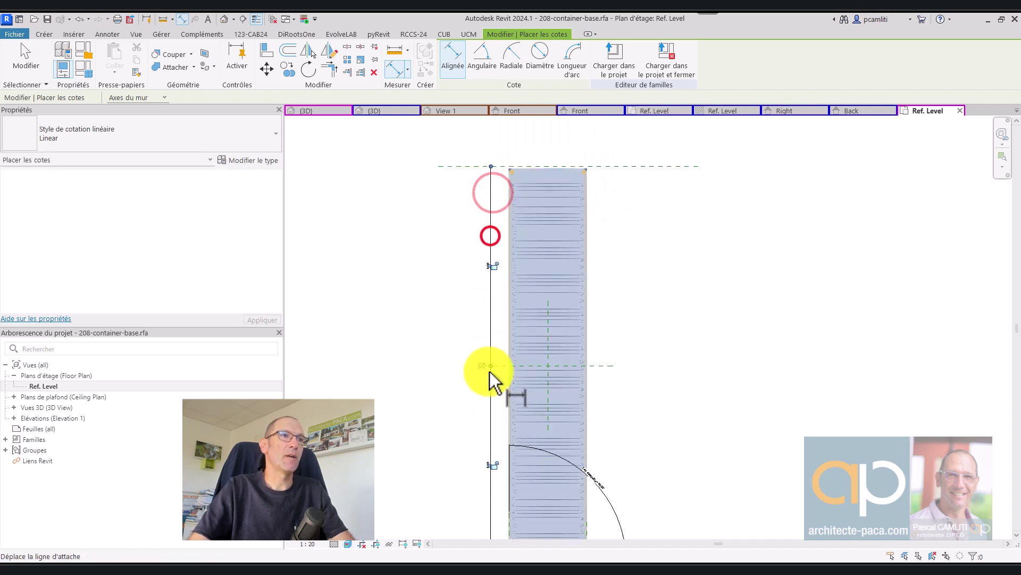
{"action": "scroll", "coordinate": [488, 373], "scroll_direction": "up", "scroll_amount": 2}
{"action": "left_click", "coordinate": [474, 355]}
{"action": "scroll", "coordinate": [478, 356], "scroll_direction": "down", "scroll_amount": 1}
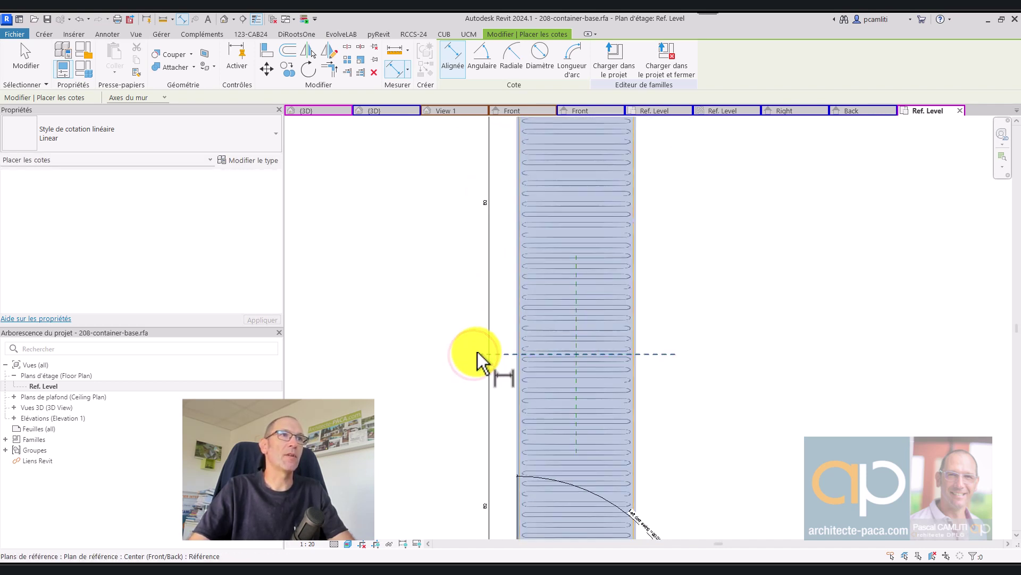
{"action": "scroll", "coordinate": [482, 346], "scroll_direction": "down", "scroll_amount": 2}
{"action": "left_click", "coordinate": [577, 220]}
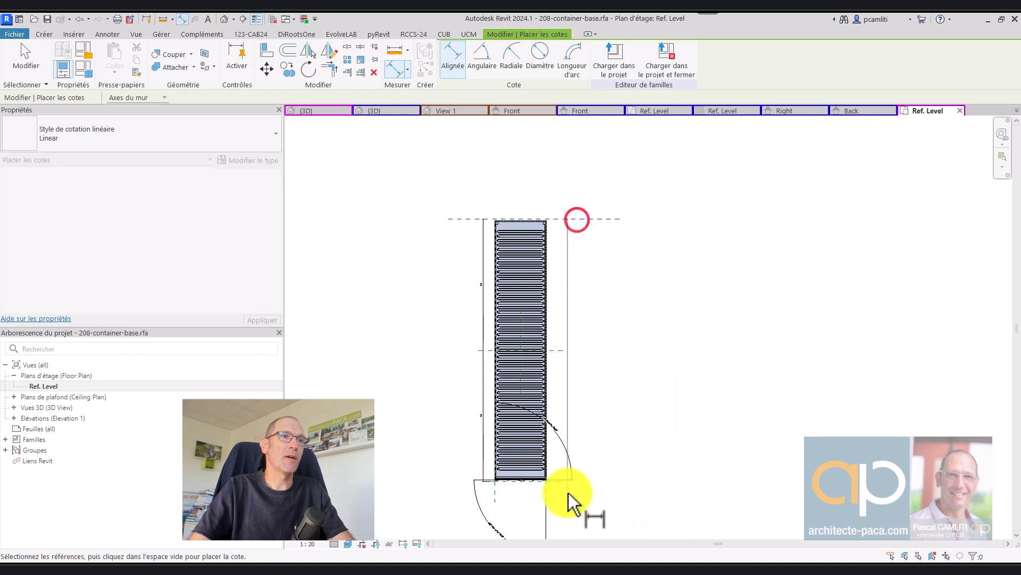
{"action": "left_click", "coordinate": [559, 484]}
{"action": "left_click", "coordinate": [472, 391]}
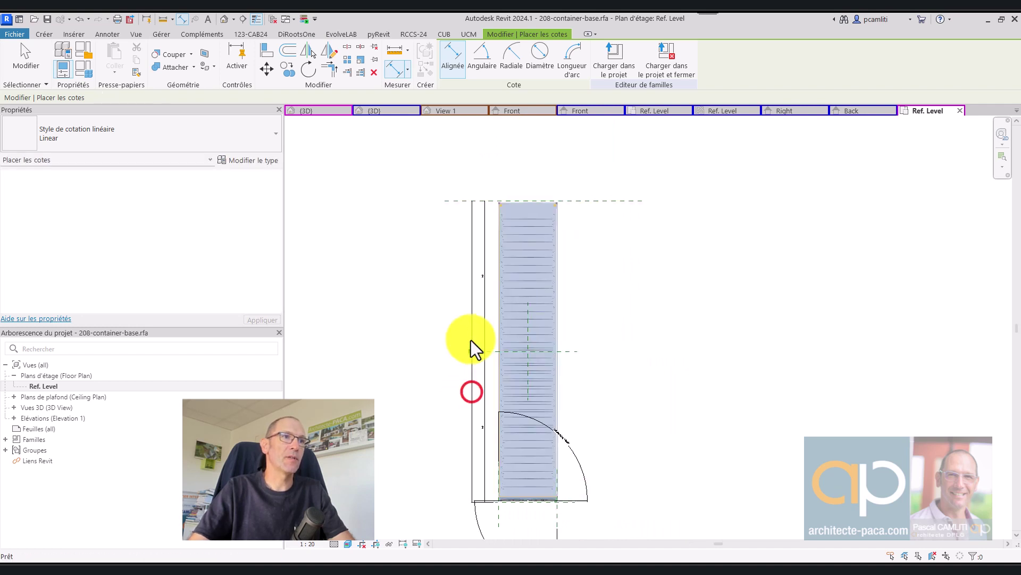
{"action": "scroll", "coordinate": [470, 340], "scroll_direction": "up", "scroll_amount": 2}
{"action": "key", "text": "Escape"}
Label the new dimension with the Longueur parameter (12300)
{"action": "left_click", "coordinate": [470, 327]}
{"action": "scroll", "coordinate": [459, 279], "scroll_direction": "up", "scroll_amount": 2}
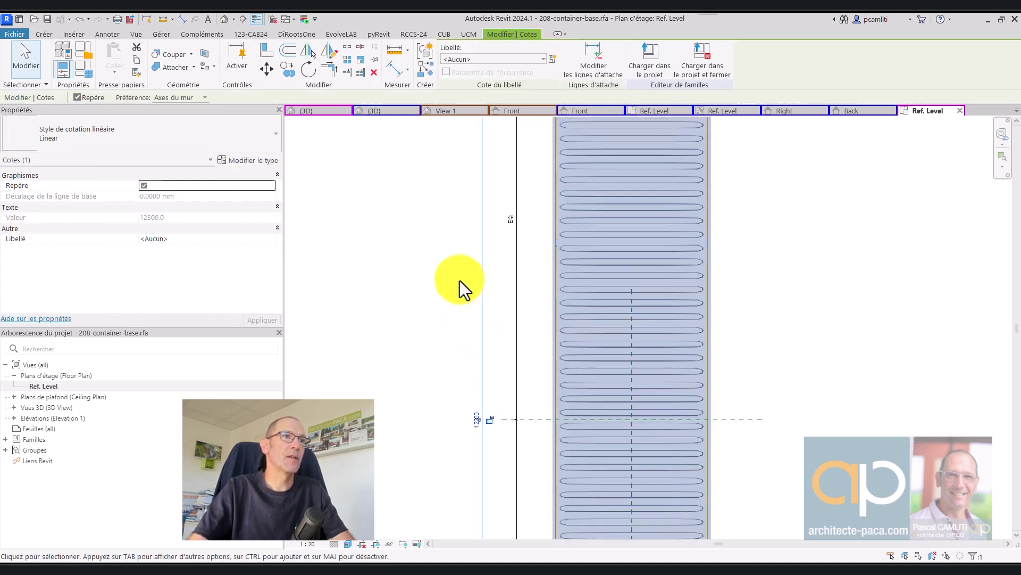
{"action": "left_click", "coordinate": [541, 59]}
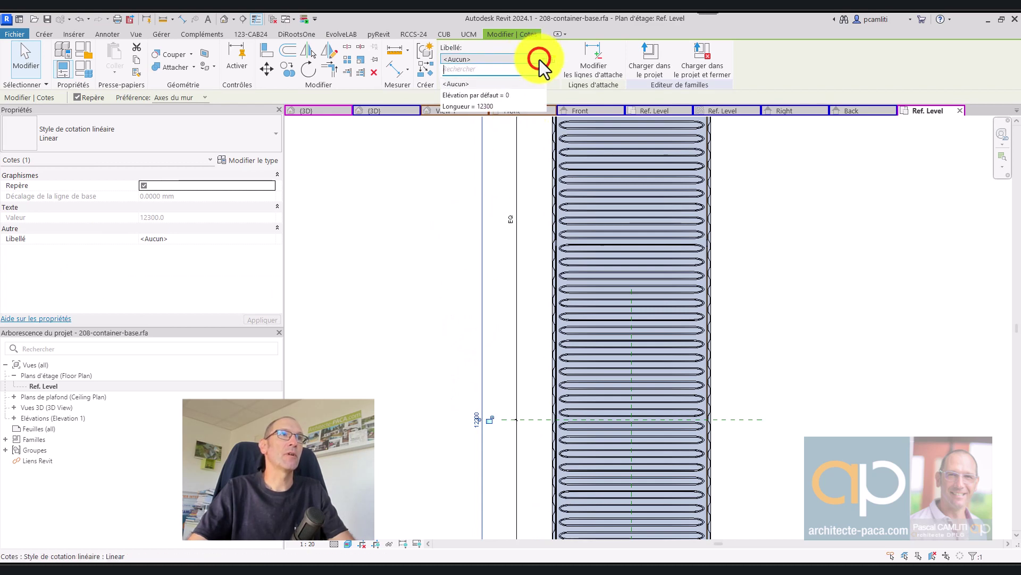
{"action": "left_click", "coordinate": [499, 107]}
{"action": "left_click", "coordinate": [452, 233]}
{"action": "scroll", "coordinate": [468, 247], "scroll_direction": "down", "scroll_amount": 2}
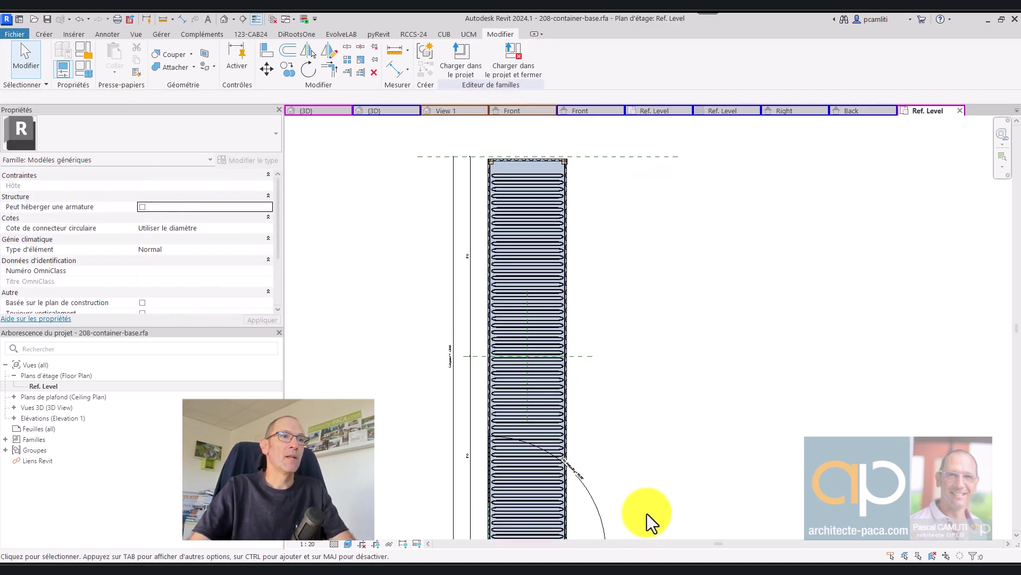
{"action": "scroll", "coordinate": [468, 399], "scroll_direction": "up", "scroll_amount": 3}
{"action": "left_click", "coordinate": [436, 420]}
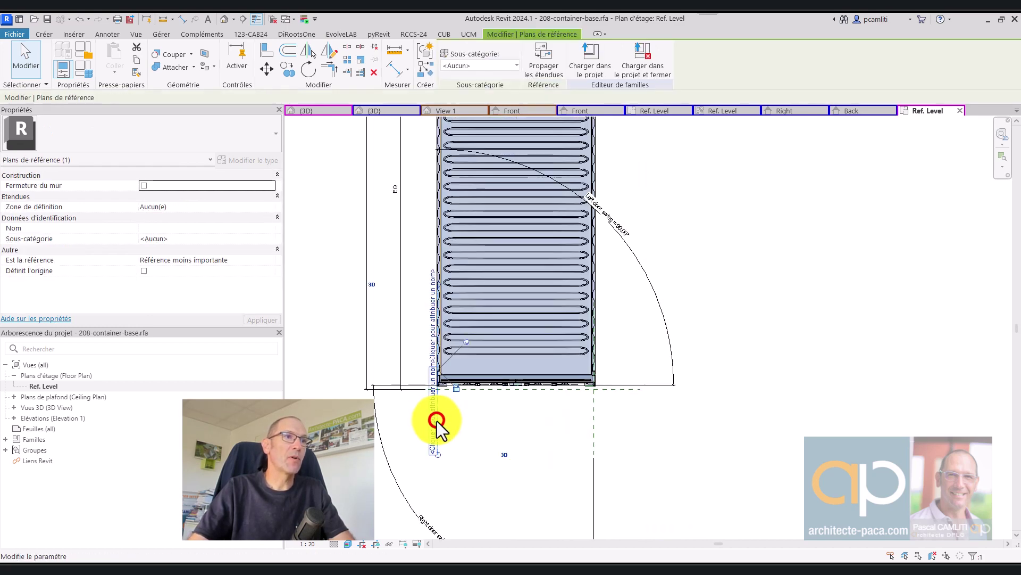
{"action": "scroll", "coordinate": [437, 418], "scroll_direction": "up", "scroll_amount": 3}
{"action": "left_click", "coordinate": [449, 379]}
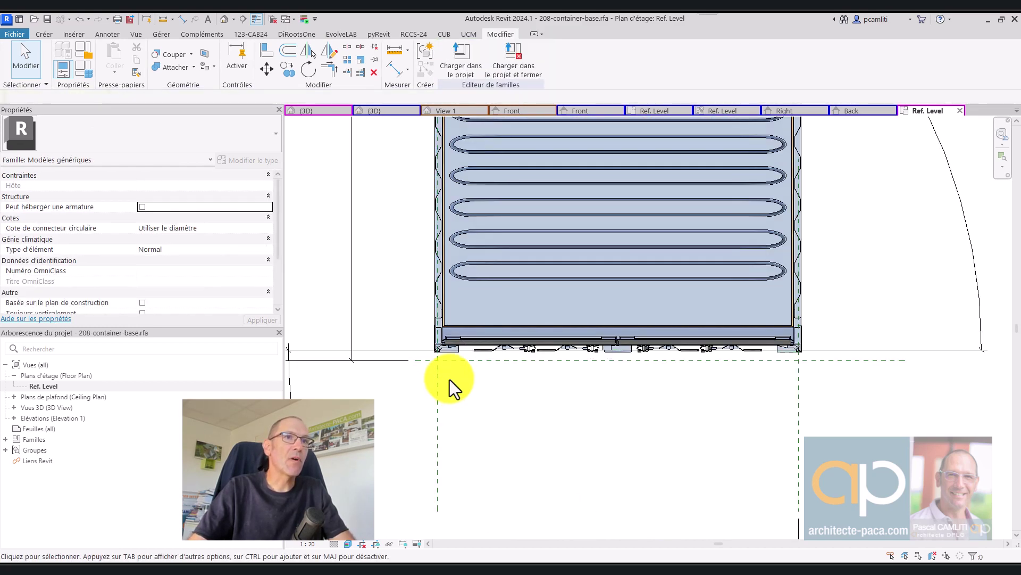
{"action": "scroll", "coordinate": [805, 387], "scroll_direction": "down", "scroll_amount": 2}
{"action": "mouse_move", "coordinate": [804, 387]}
{"action": "middle_mouse_down"}
{"action": "mouse_move", "coordinate": [741, 429]}
{"action": "mouse_move", "coordinate": [671, 337]}
{"action": "middle_mouse_up"}
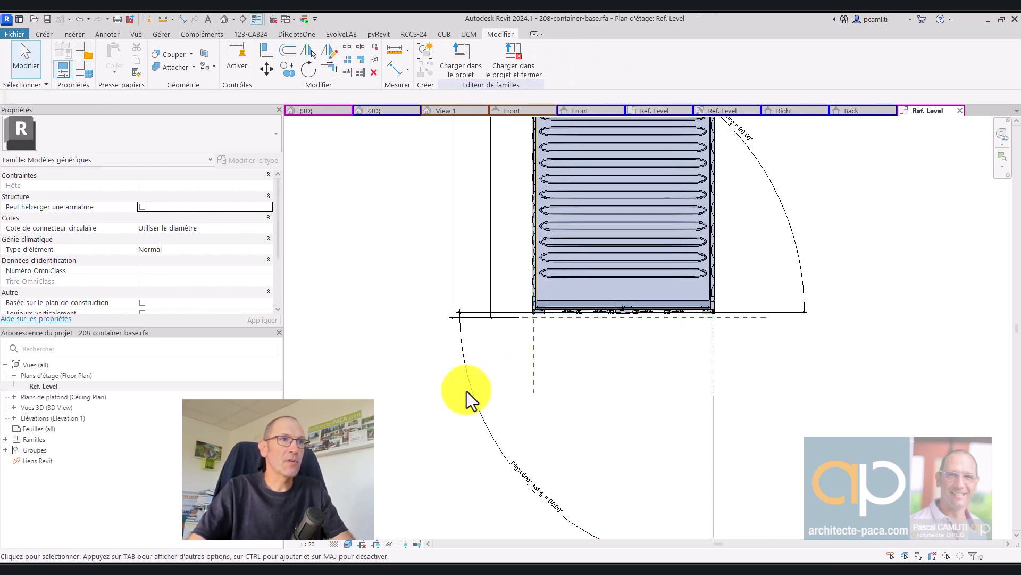
{"action": "scroll", "coordinate": [659, 353], "scroll_direction": "up", "scroll_amount": 2}
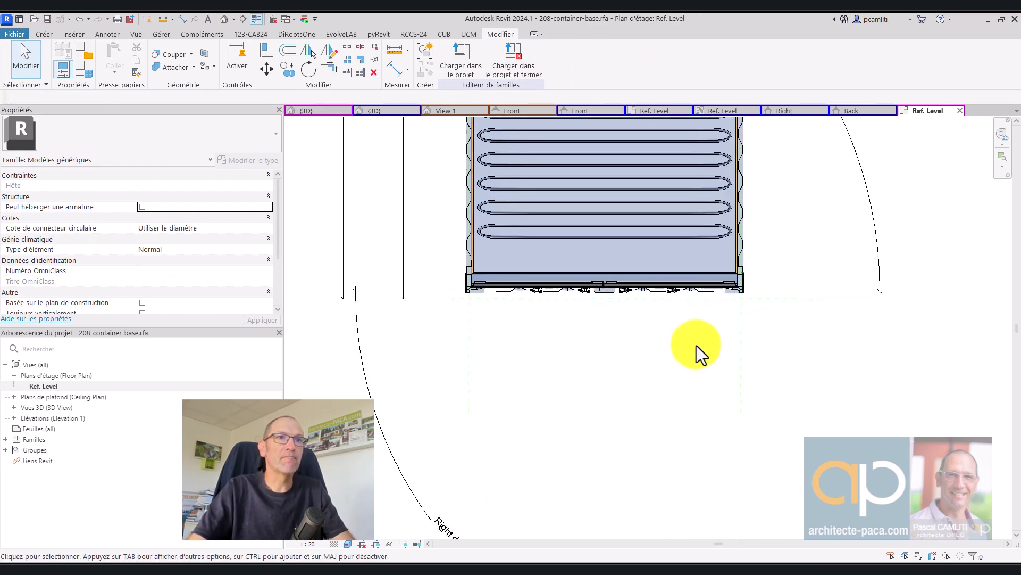
{"action": "left_click", "coordinate": [740, 325]}
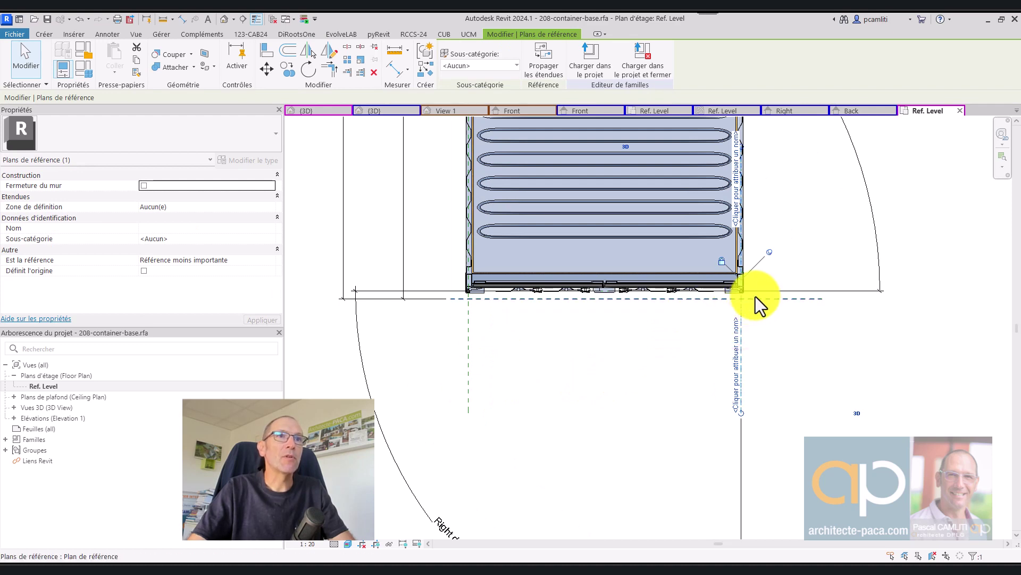
{"action": "scroll", "coordinate": [757, 296], "scroll_direction": "up", "scroll_amount": 3}
{"action": "scroll", "coordinate": [758, 296], "scroll_direction": "down", "scroll_amount": 1}
{"action": "key", "text": "Escape"}
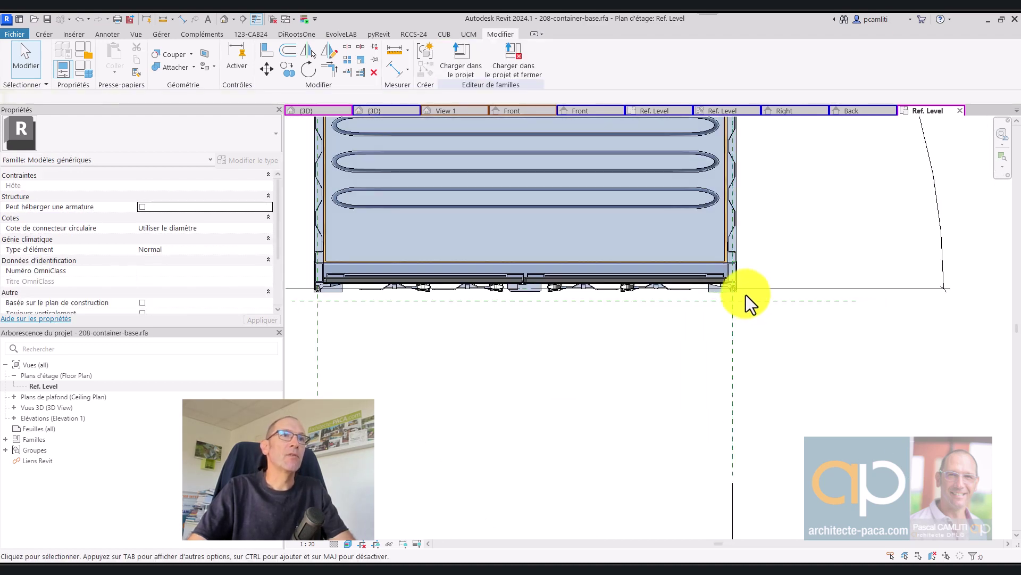
{"action": "scroll", "coordinate": [632, 318], "scroll_direction": "down", "scroll_amount": 2}
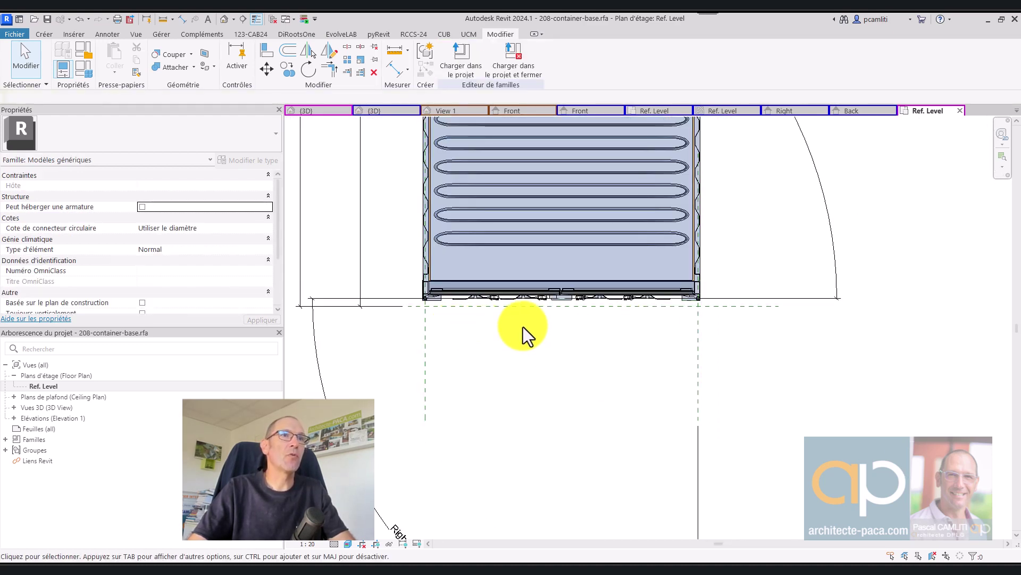
{"action": "left_click", "coordinate": [45, 34]}
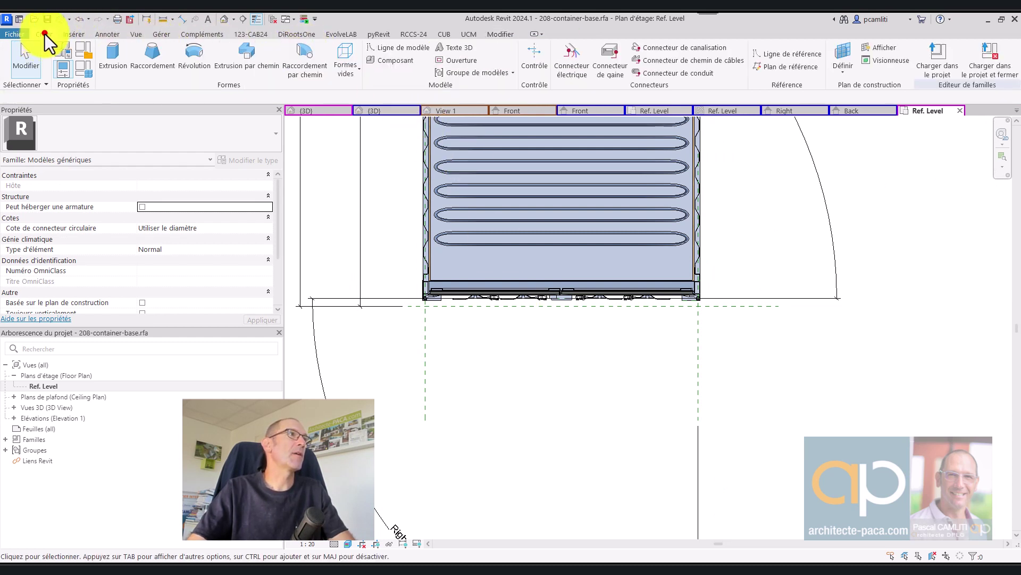
{"action": "left_click", "coordinate": [789, 69]}
{"action": "scroll", "coordinate": [415, 308], "scroll_direction": "up", "scroll_amount": 2}
{"action": "scroll", "coordinate": [418, 306], "scroll_direction": "down", "scroll_amount": 4}
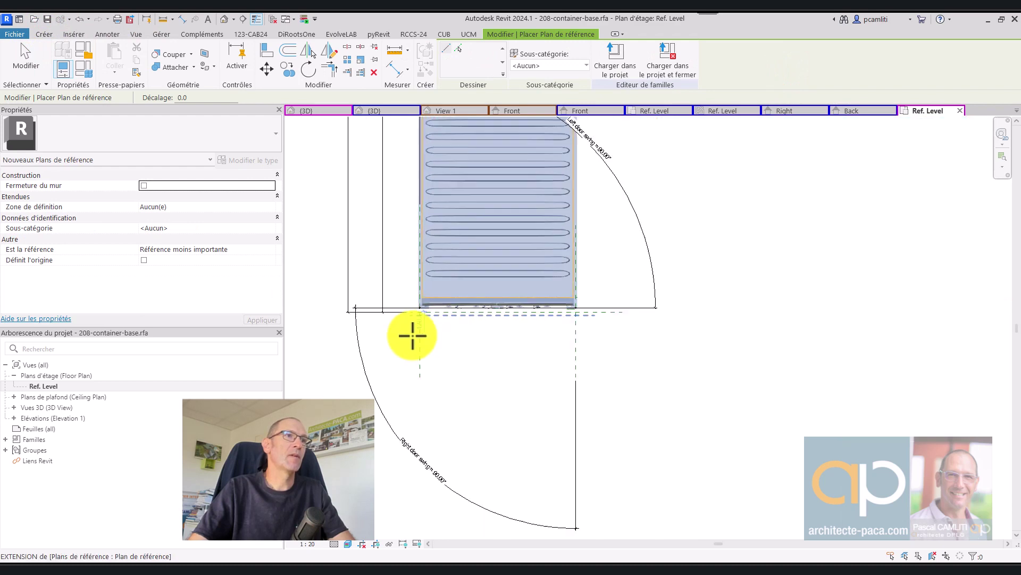
{"action": "scroll", "coordinate": [410, 335], "scroll_direction": "up", "scroll_amount": 2}
{"action": "left_click", "coordinate": [408, 369]}
{"action": "scroll", "coordinate": [423, 324], "scroll_direction": "down", "scroll_amount": 1}
{"action": "scroll", "coordinate": [442, 296], "scroll_direction": "up", "scroll_amount": 1}
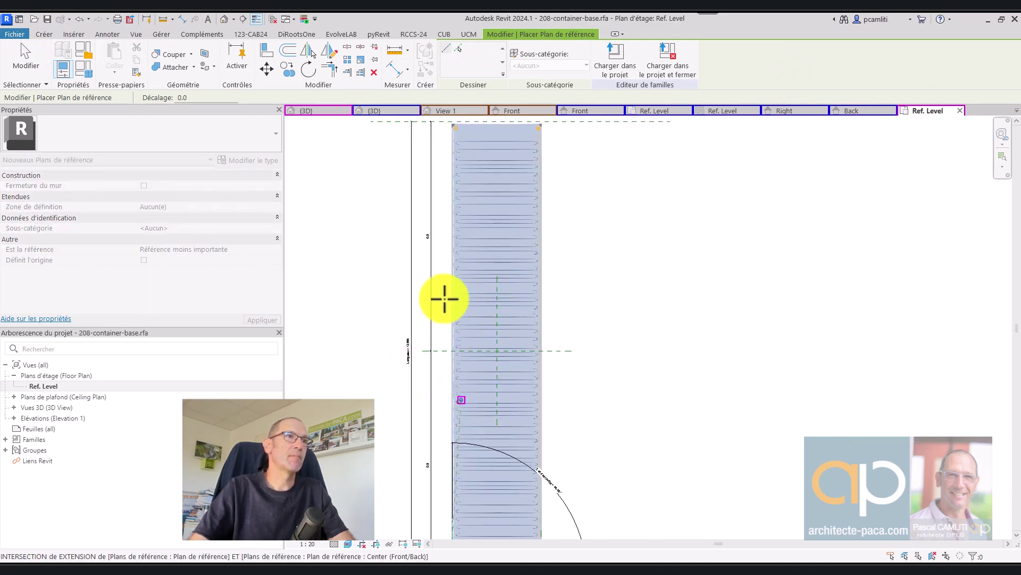
{"action": "scroll", "coordinate": [463, 239], "scroll_direction": "down", "scroll_amount": 1}
{"action": "scroll", "coordinate": [453, 203], "scroll_direction": "up", "scroll_amount": 1}
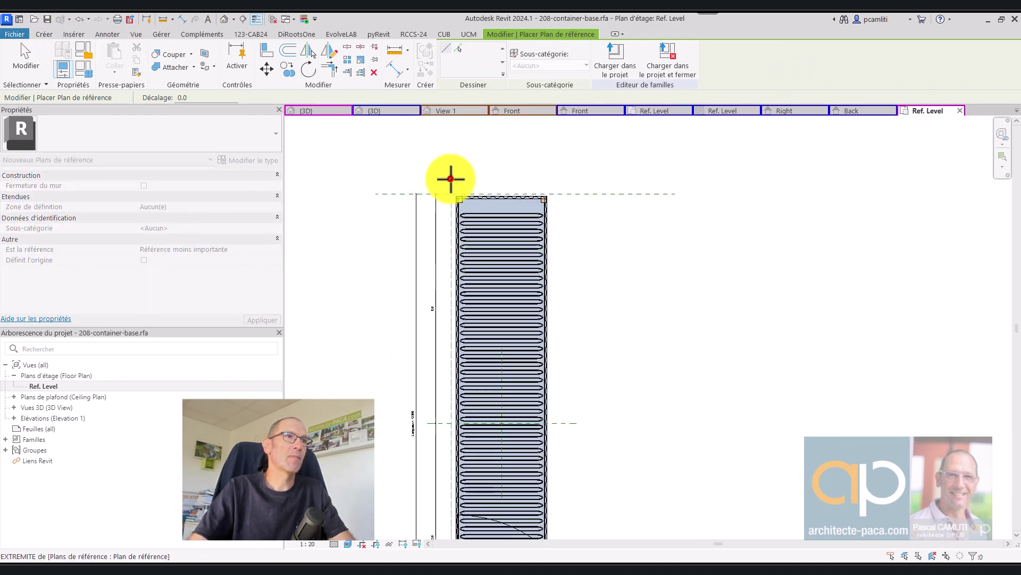
{"action": "left_click", "coordinate": [451, 179]}
{"action": "left_click", "coordinate": [552, 177]}
{"action": "middle_click_drag", "start_coordinate": [591, 359], "coordinate": [540, 157]}
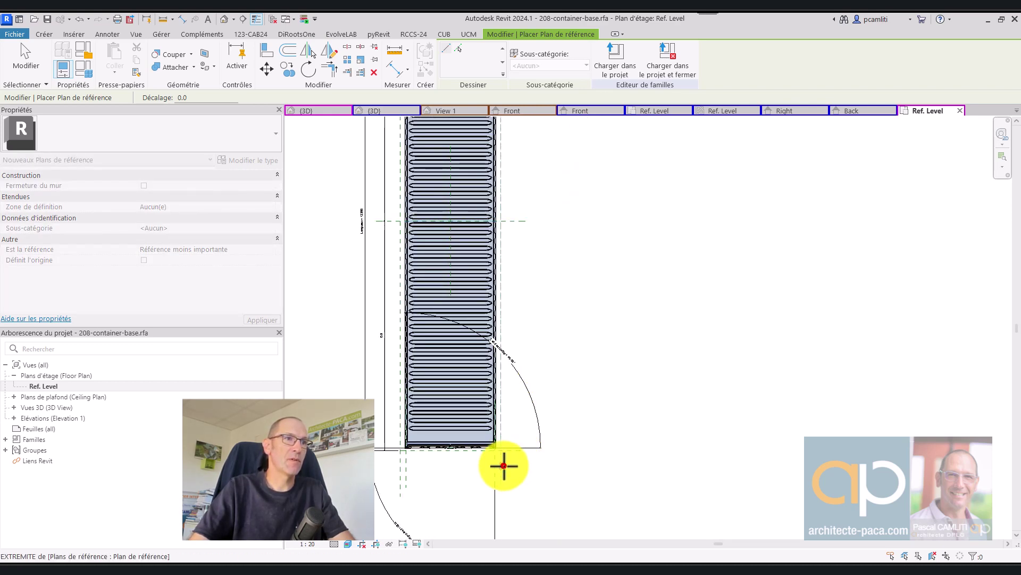
{"action": "key", "text": "Escape"}
{"action": "key", "text": "Escape"}
{"action": "middle_click_drag", "start_coordinate": [554, 346], "coordinate": [600, 452]}
{"action": "scroll", "coordinate": [586, 317], "scroll_direction": "up", "scroll_amount": 2}
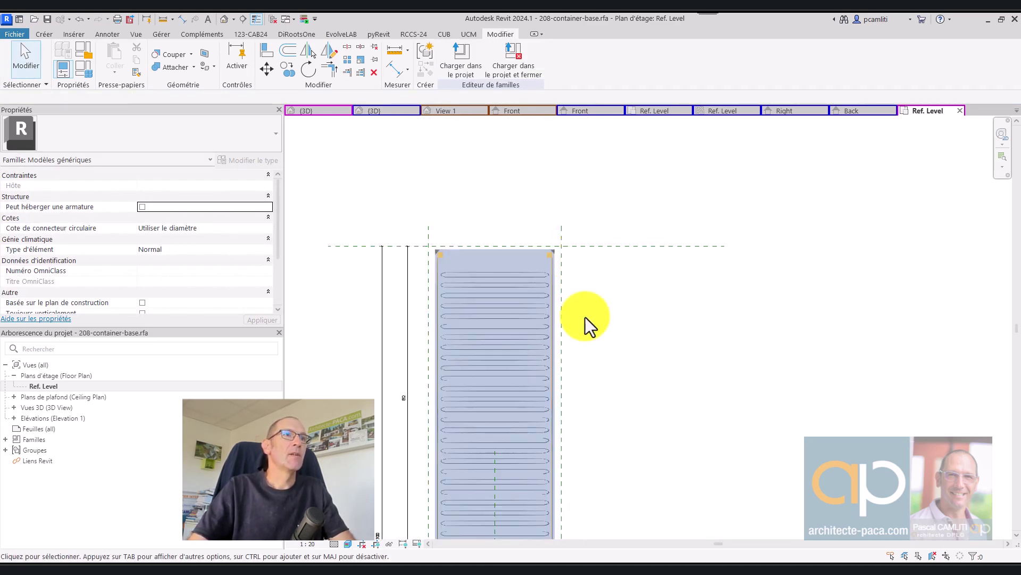
{"action": "middle_click_drag", "start_coordinate": [585, 317], "coordinate": [606, 182]}
{"action": "key", "text": "Tab"}
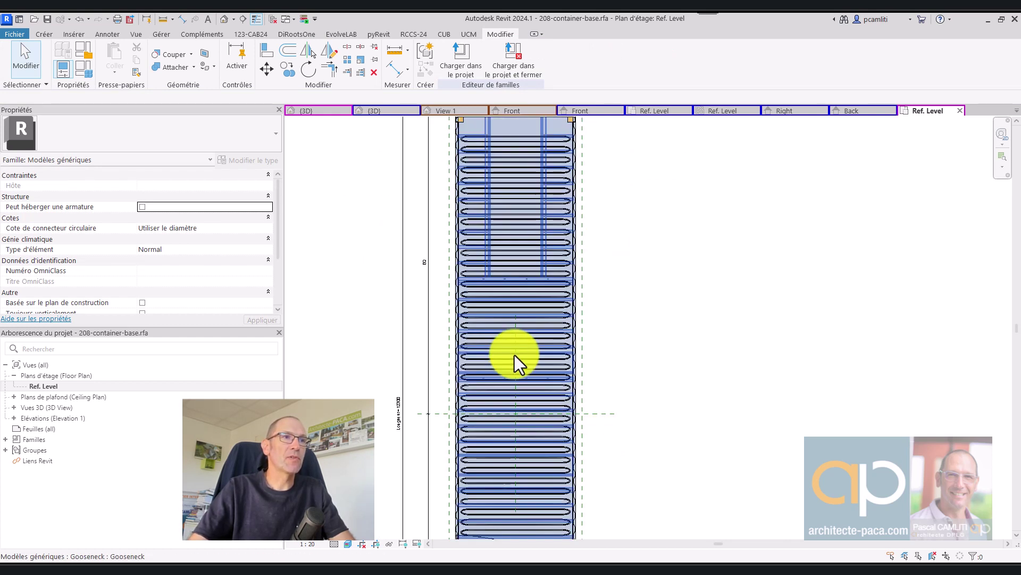
{"action": "left_click", "coordinate": [515, 355]}
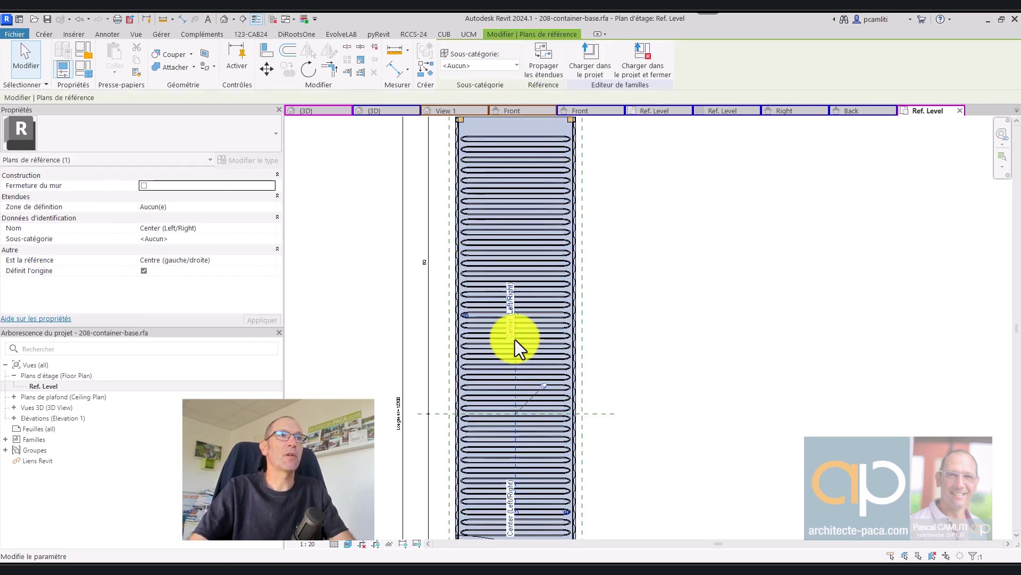
{"action": "scroll", "coordinate": [515, 327], "scroll_direction": "down", "scroll_amount": 3}
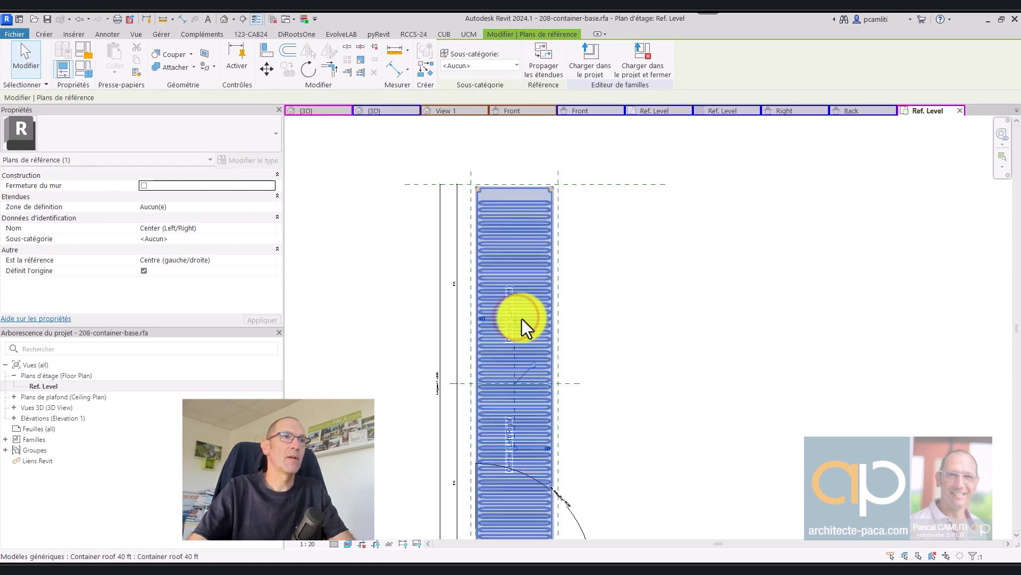
{"action": "scroll", "coordinate": [521, 318], "scroll_direction": "up", "scroll_amount": 5}
{"action": "key", "text": "Escape"}
{"action": "left_click", "coordinate": [508, 321]}
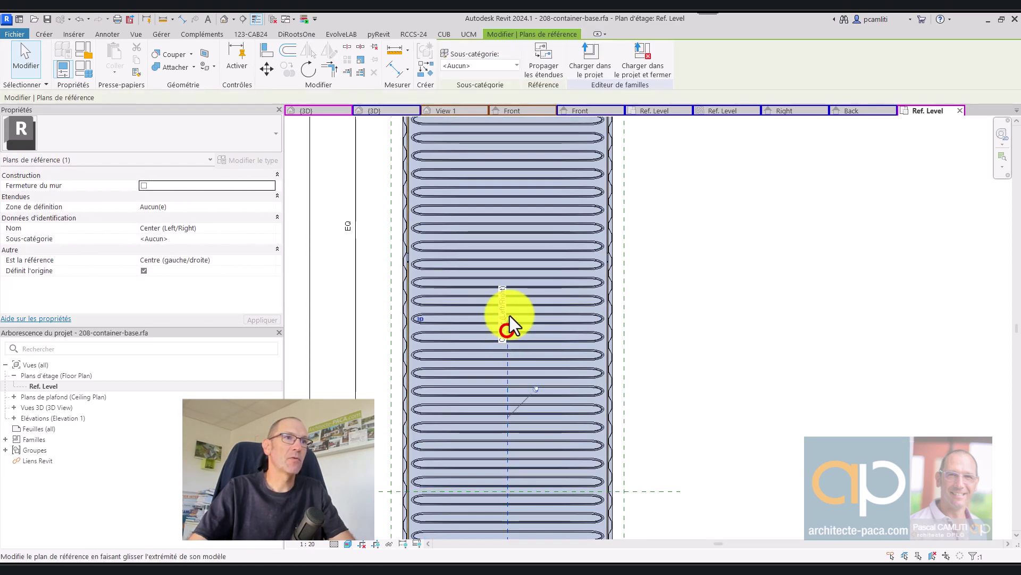
{"action": "scroll", "coordinate": [511, 319], "scroll_direction": "up", "scroll_amount": 3}
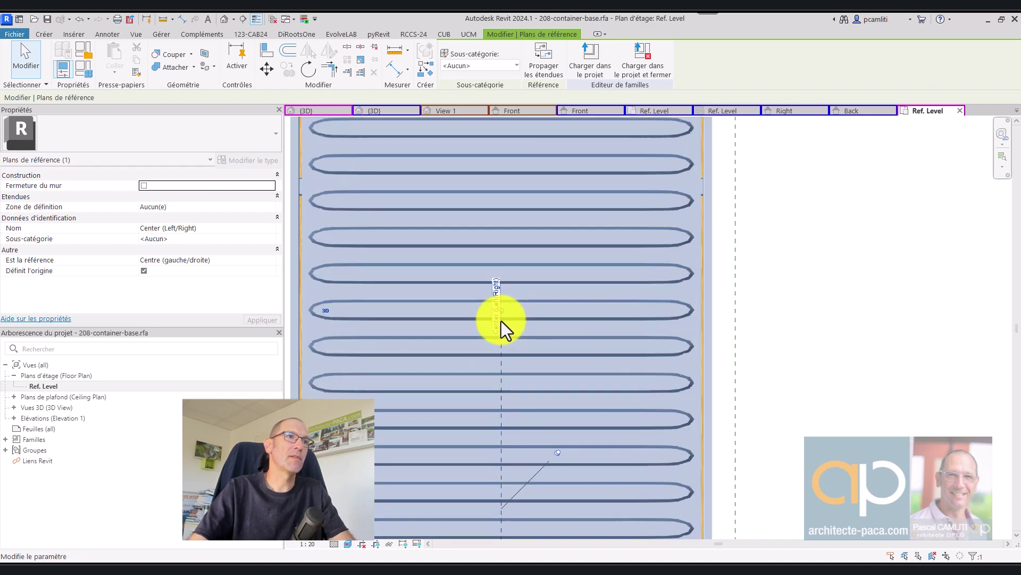
{"action": "scroll", "coordinate": [502, 317], "scroll_direction": "up", "scroll_amount": 1}
{"action": "key", "text": "Escape"}
{"action": "scroll", "coordinate": [508, 309], "scroll_direction": "down", "scroll_amount": 1}
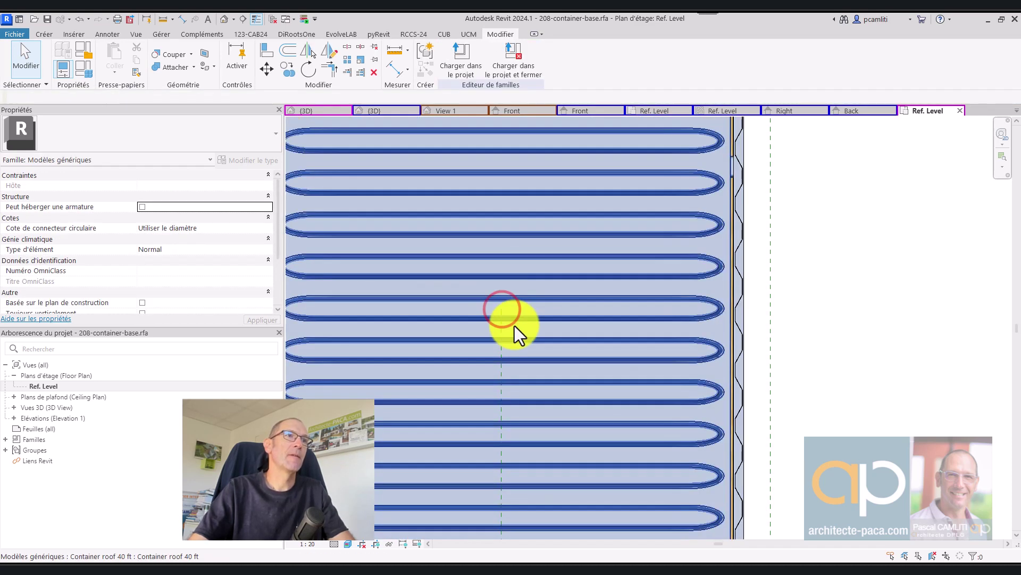
{"action": "scroll", "coordinate": [515, 325], "scroll_direction": "down", "scroll_amount": 3}
{"action": "scroll", "coordinate": [515, 326], "scroll_direction": "down", "scroll_amount": 1}
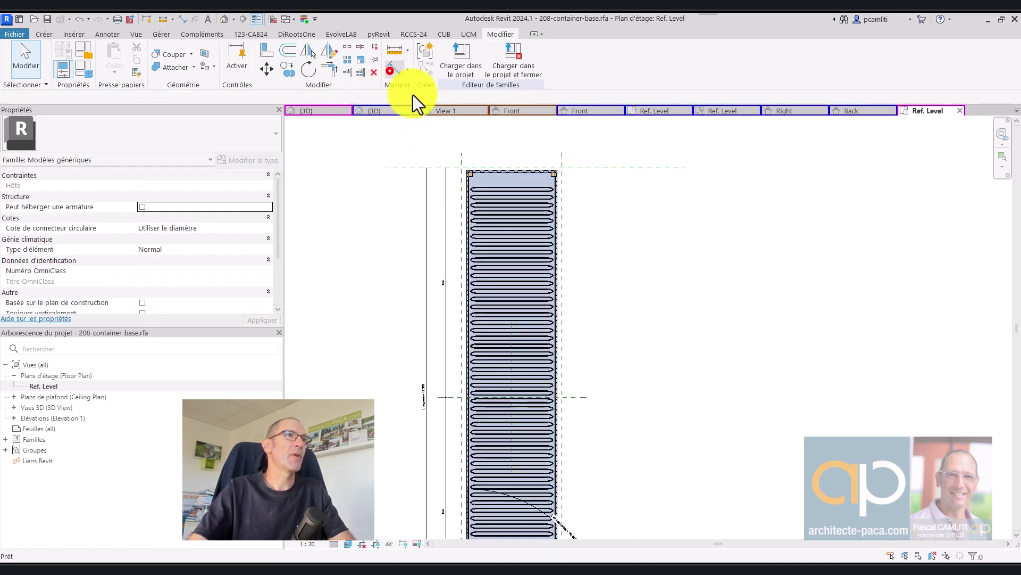
Dimension the left, centre and right reference planes (1350|1350) and set them EQ
{"action": "left_click", "coordinate": [394, 68]}
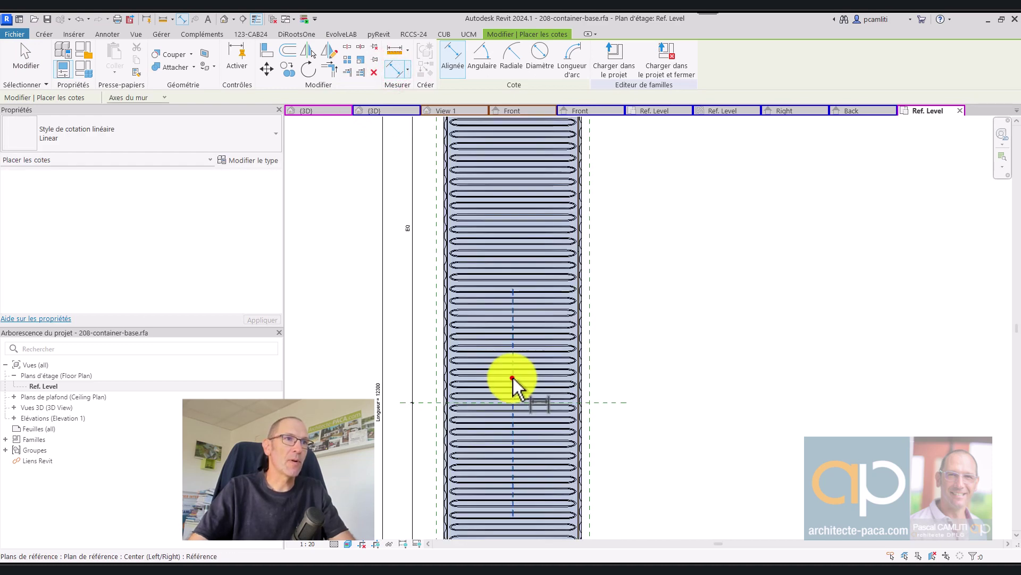
{"action": "left_click", "coordinate": [513, 378]}
{"action": "left_click", "coordinate": [588, 378]}
{"action": "left_click", "coordinate": [438, 379]}
{"action": "scroll", "coordinate": [559, 304], "scroll_direction": "down", "scroll_amount": 1}
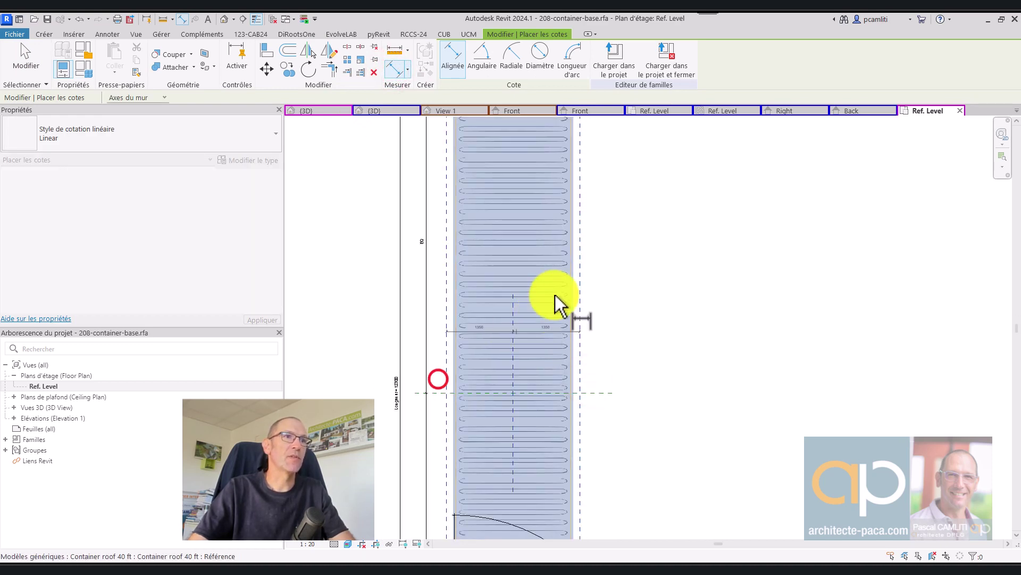
{"action": "scroll", "coordinate": [558, 303], "scroll_direction": "down", "scroll_amount": 2}
{"action": "left_click", "coordinate": [541, 223]}
{"action": "scroll", "coordinate": [515, 218], "scroll_direction": "up", "scroll_amount": 3}
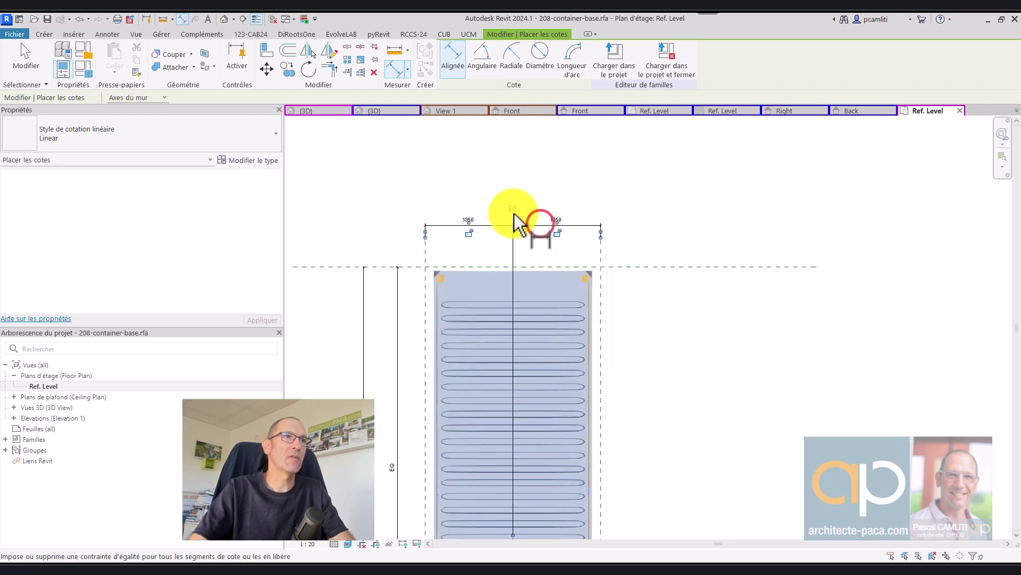
{"action": "left_click", "coordinate": [513, 209]}
Add a 2700 overall dimension from the left to the right plane
{"action": "left_click", "coordinate": [427, 258]}
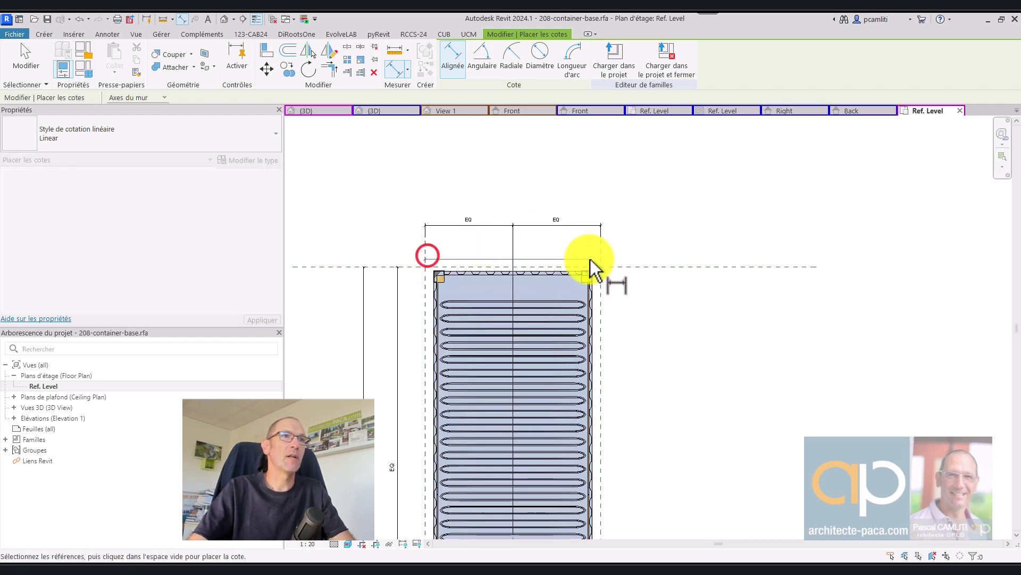
{"action": "left_click", "coordinate": [596, 261]}
{"action": "left_click", "coordinate": [589, 207]}
{"action": "key", "text": "Escape"}
{"action": "key", "text": "Escape"}
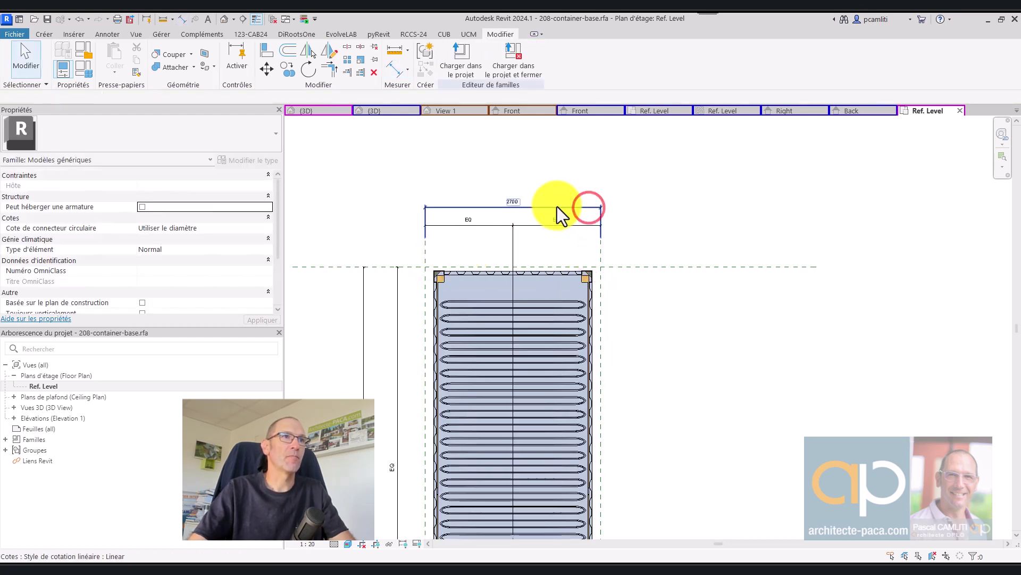
Label the 2700 dimension with a new parameter named Largeur
{"action": "left_click", "coordinate": [550, 207]}
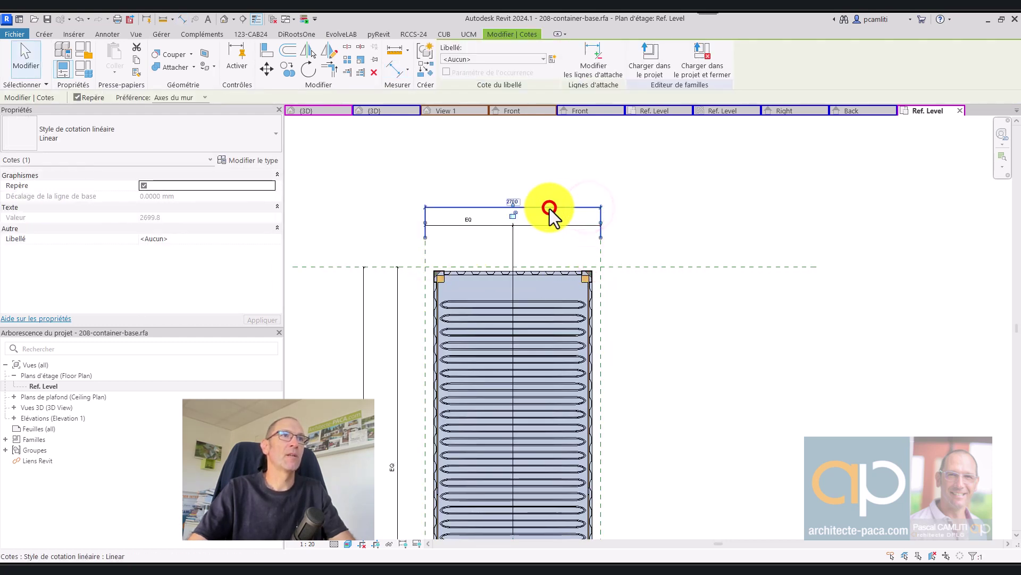
{"action": "left_click", "coordinate": [551, 60]}
{"action": "type", "text": "Largeur"}
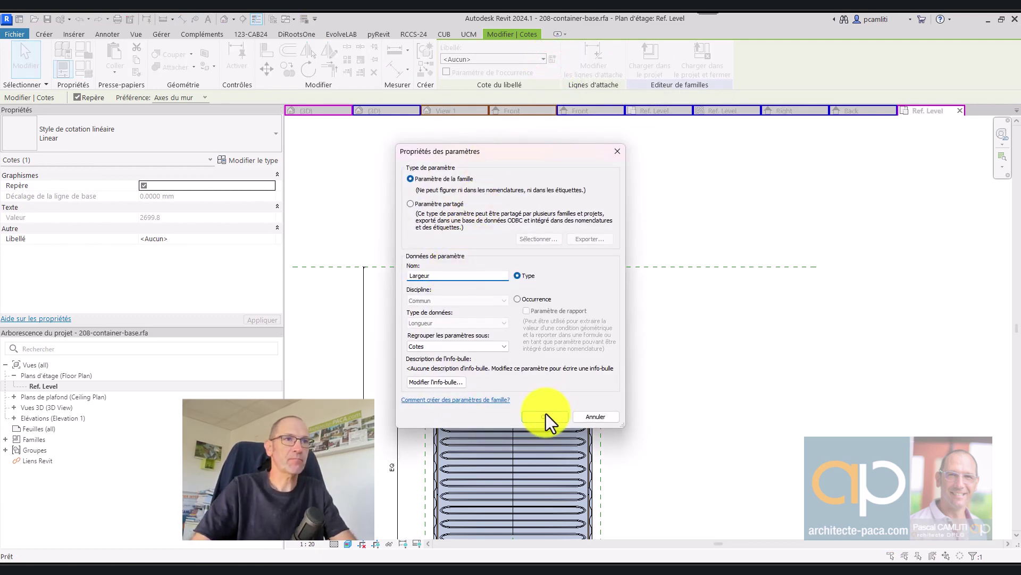
{"action": "left_click", "coordinate": [545, 416]}
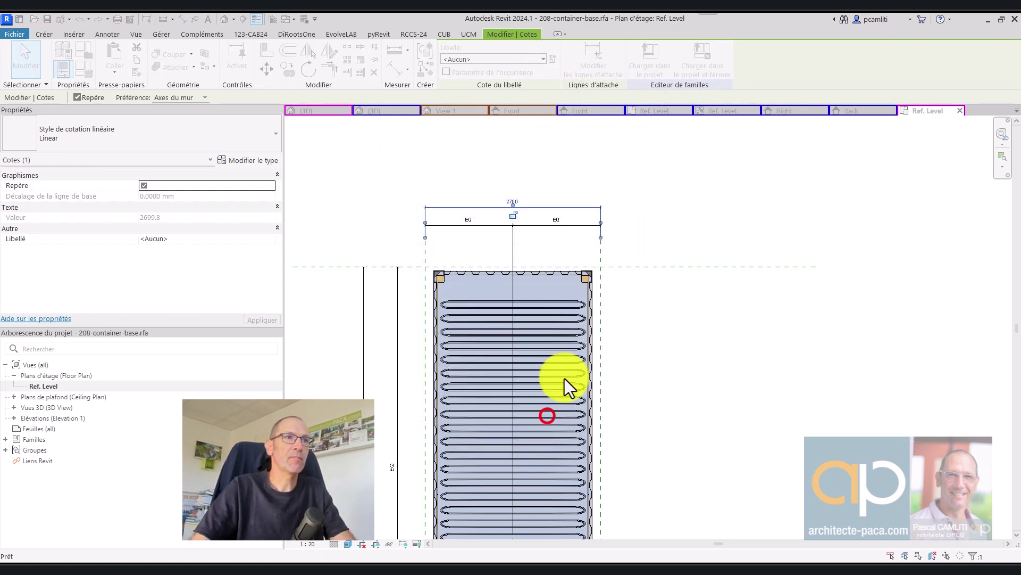
{"action": "left_click", "coordinate": [691, 340]}
{"action": "scroll", "coordinate": [689, 353], "scroll_direction": "down", "scroll_amount": 2}
{"action": "middle_click_drag", "start_coordinate": [686, 365], "coordinate": [682, 274]}
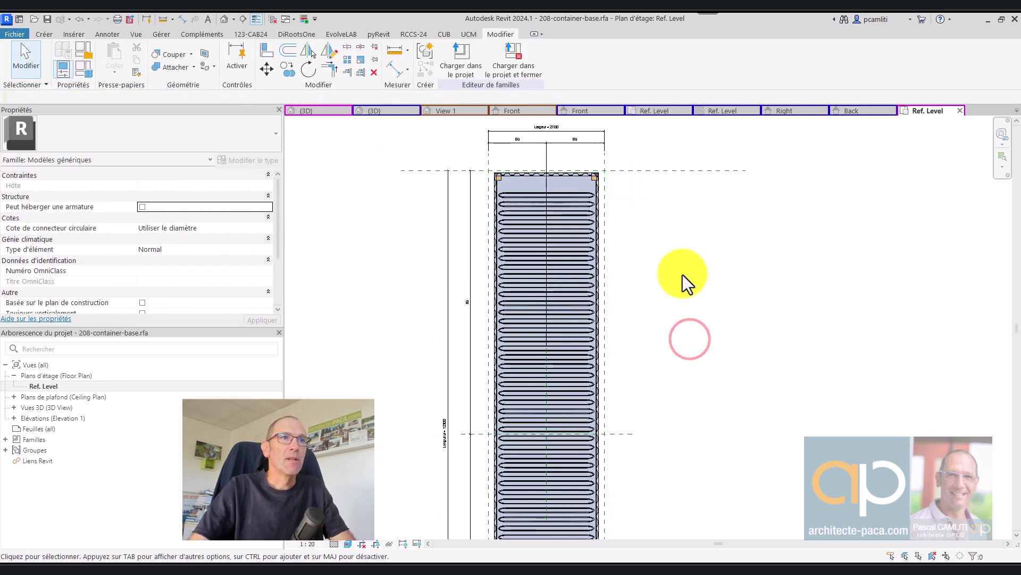
{"action": "scroll", "coordinate": [670, 325], "scroll_direction": "down", "scroll_amount": 1}
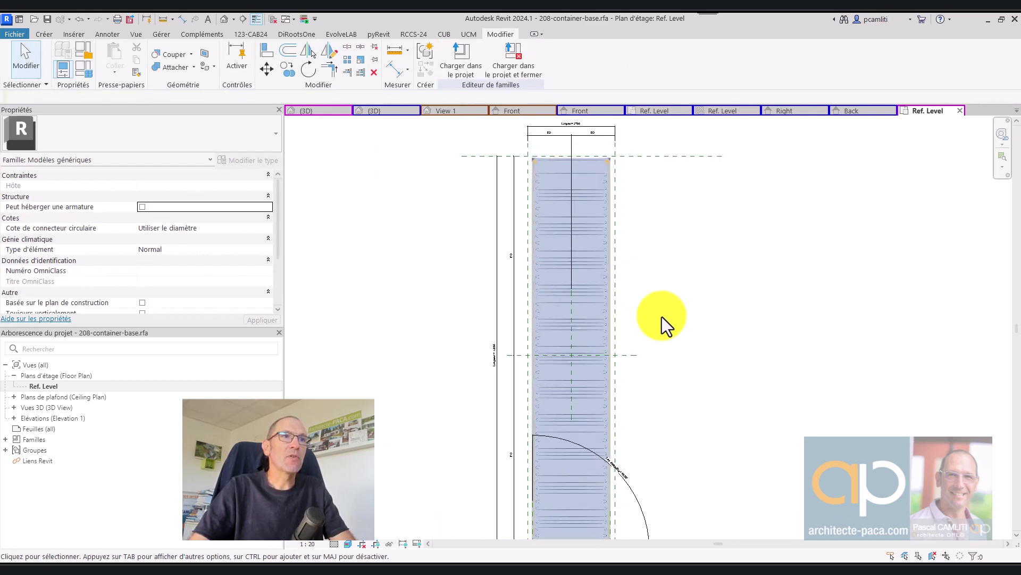
In Family Types, change Largeur from 2699.8 to 2800 and apply
{"action": "left_click", "coordinate": [88, 74]}
{"action": "scroll", "coordinate": [298, 214], "scroll_direction": "down", "scroll_amount": 1}
{"action": "scroll", "coordinate": [298, 215], "scroll_direction": "down", "scroll_amount": 3}
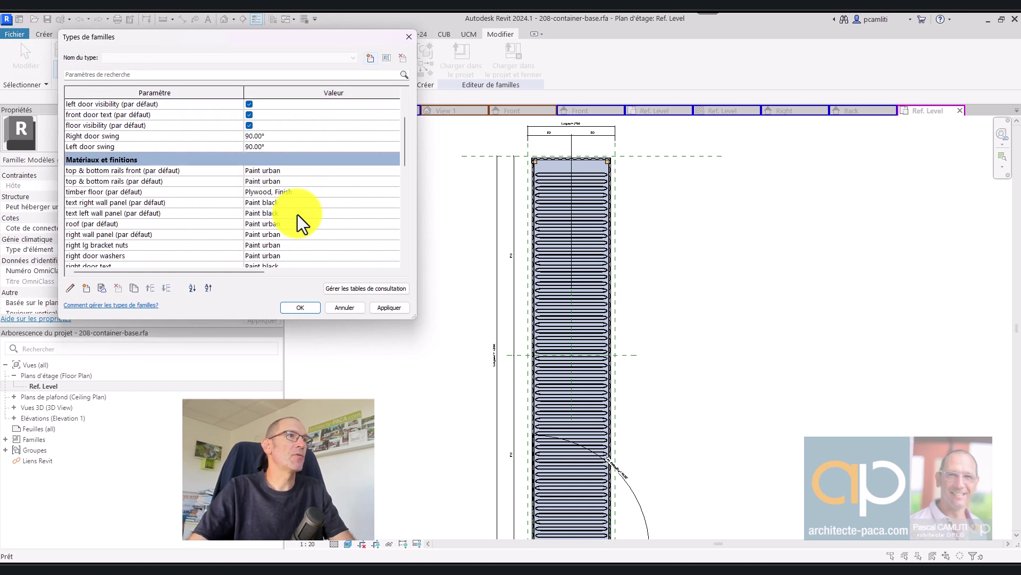
{"action": "scroll", "coordinate": [298, 215], "scroll_direction": "down", "scroll_amount": 5}
{"action": "scroll", "coordinate": [296, 212], "scroll_direction": "down", "scroll_amount": 5}
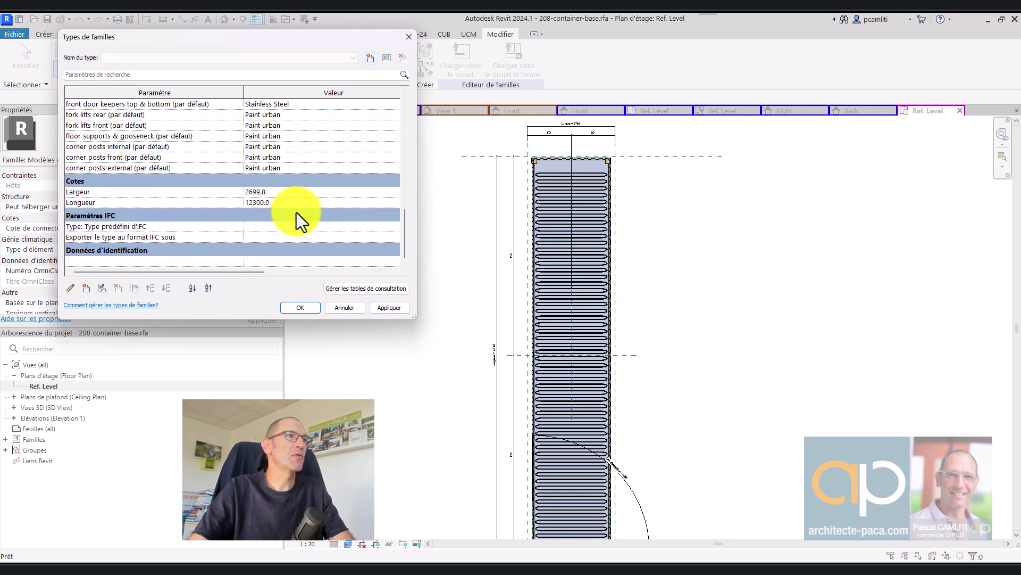
{"action": "left_click", "coordinate": [279, 190]}
{"action": "left_click_drag", "start_coordinate": [225, 269], "coordinate": [127, 272]}
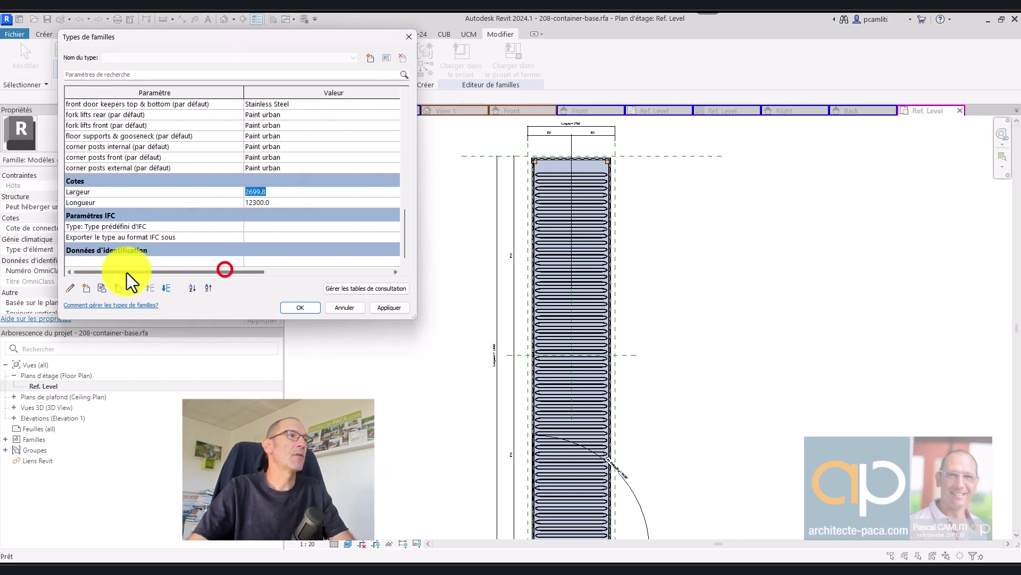
{"action": "mouse_move", "coordinate": [417, 319]}
{"action": "left_mouse_down"}
{"action": "mouse_move", "coordinate": [297, 362]}
{"action": "mouse_move", "coordinate": [304, 386]}
{"action": "left_mouse_up"}
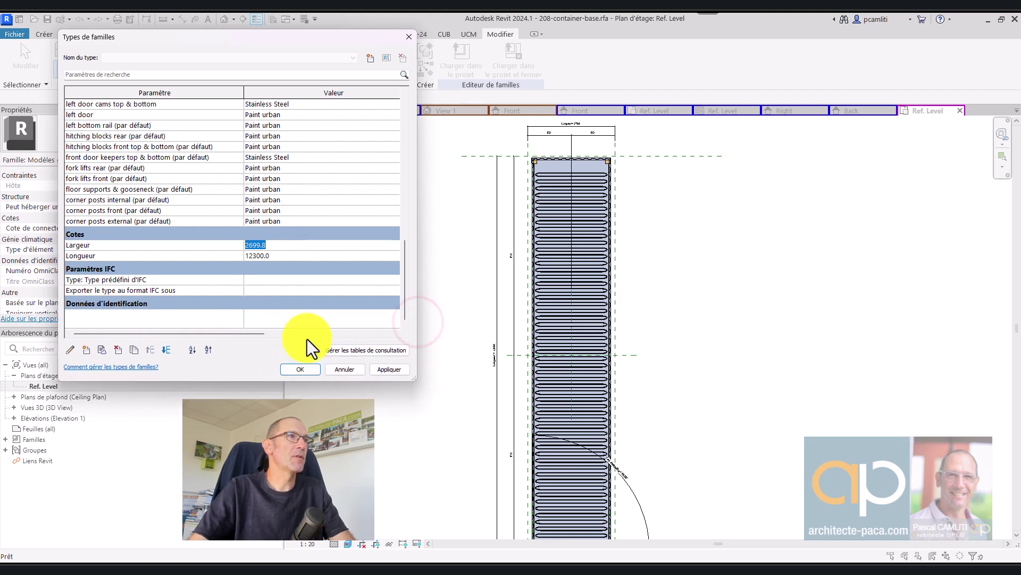
{"action": "left_click", "coordinate": [244, 246]}
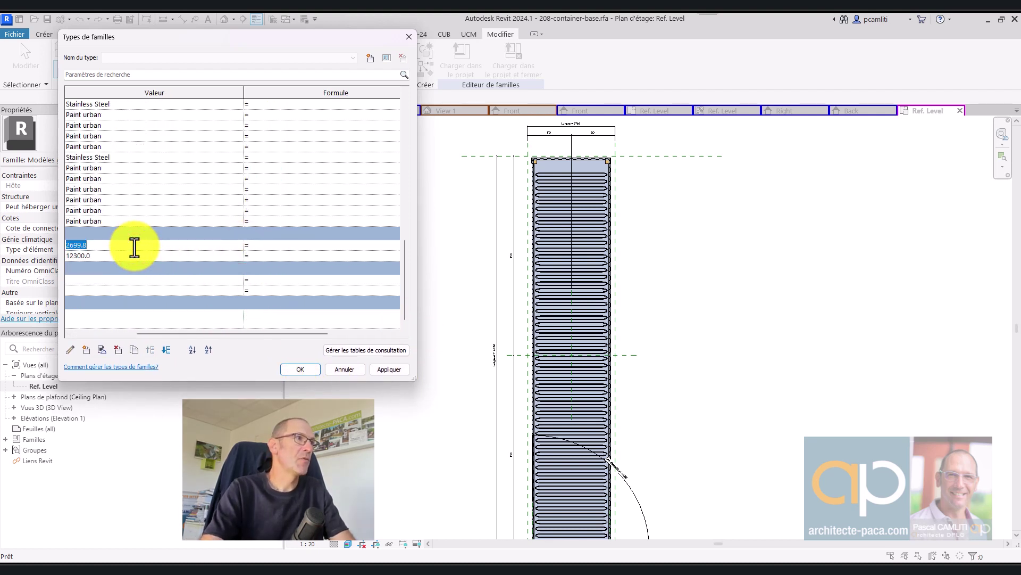
{"action": "type", "text": "280"}
{"action": "key", "text": "Tab"}
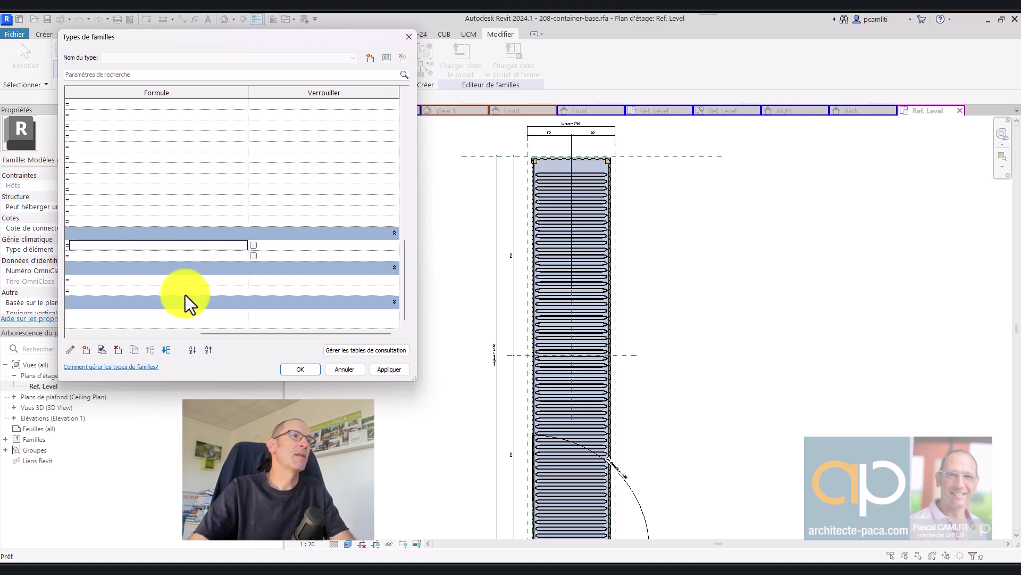
{"action": "left_click", "coordinate": [318, 372]}
{"action": "scroll", "coordinate": [592, 120], "scroll_direction": "up", "scroll_amount": 2}
{"action": "scroll", "coordinate": [572, 131], "scroll_direction": "up", "scroll_amount": 3}
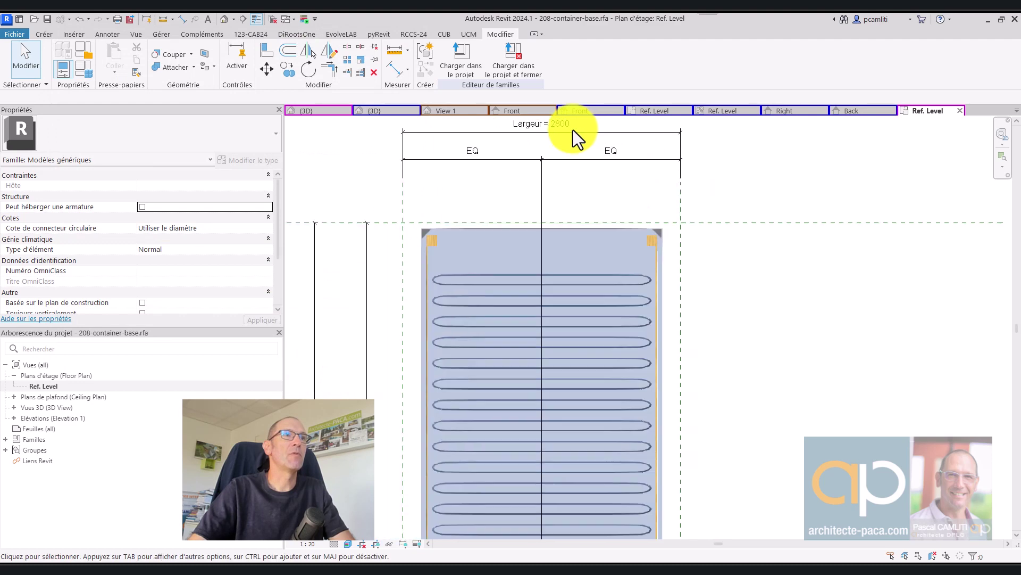
Pan to the container's bottom end and expand the Portes and Equipement spécialisé families
{"action": "scroll", "coordinate": [573, 130], "scroll_direction": "down", "scroll_amount": 1}
{"action": "scroll", "coordinate": [695, 259], "scroll_direction": "down", "scroll_amount": 5}
{"action": "mouse_move", "coordinate": [753, 247]}
{"action": "middle_mouse_down"}
{"action": "mouse_move", "coordinate": [732, 186]}
{"action": "mouse_move", "coordinate": [742, 296]}
{"action": "middle_mouse_up"}
{"action": "scroll", "coordinate": [598, 406], "scroll_direction": "up", "scroll_amount": 2}
{"action": "scroll", "coordinate": [593, 403], "scroll_direction": "up", "scroll_amount": 2}
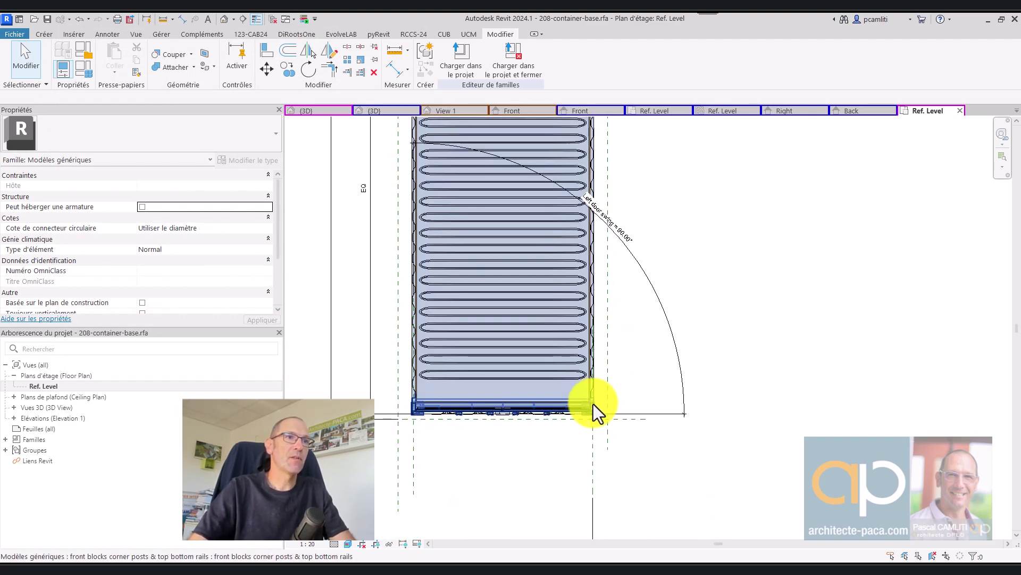
{"action": "scroll", "coordinate": [546, 430], "scroll_direction": "up", "scroll_amount": 2}
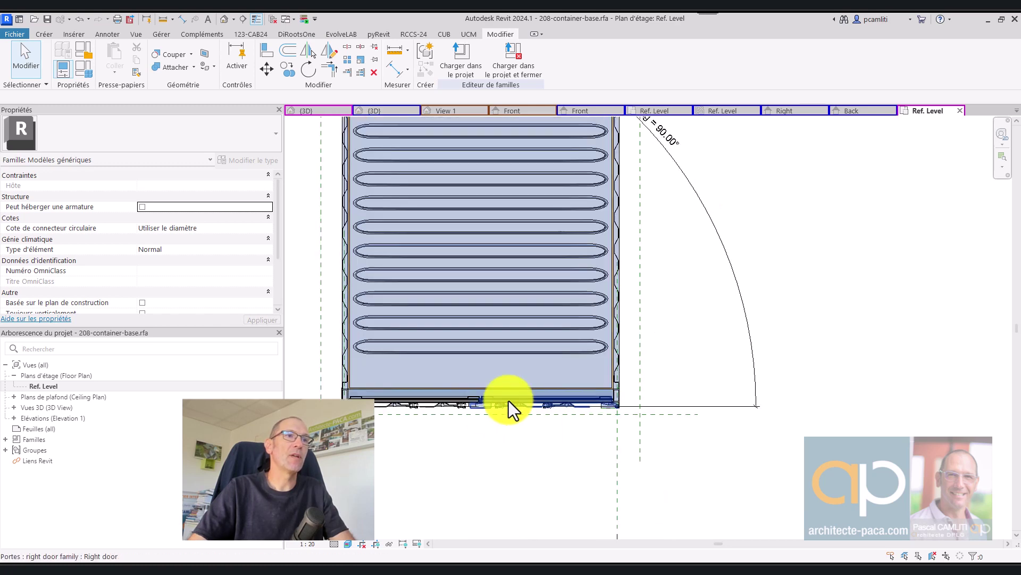
{"action": "scroll", "coordinate": [549, 392], "scroll_direction": "down", "scroll_amount": 2}
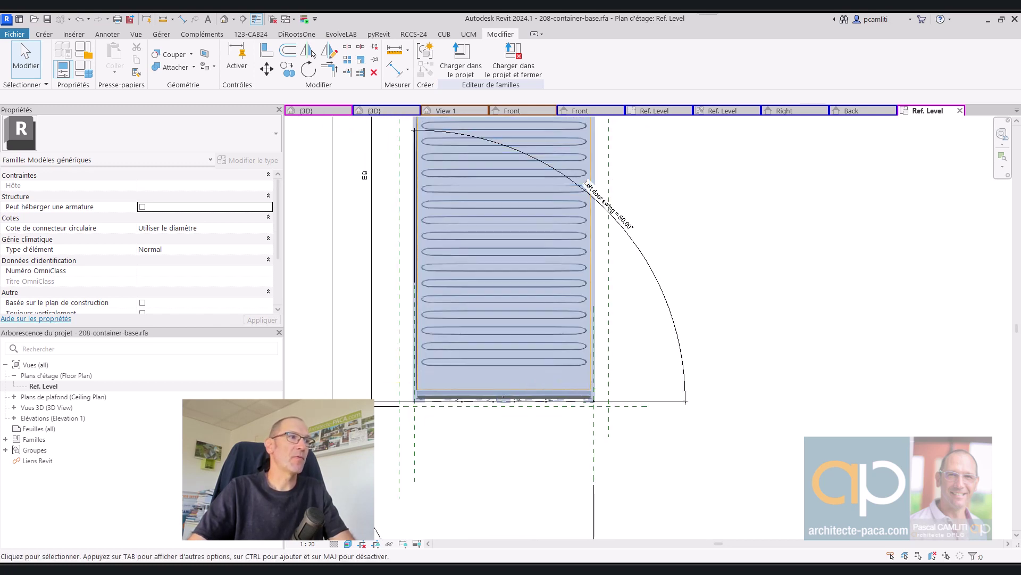
{"action": "left_click", "coordinate": [7, 440]}
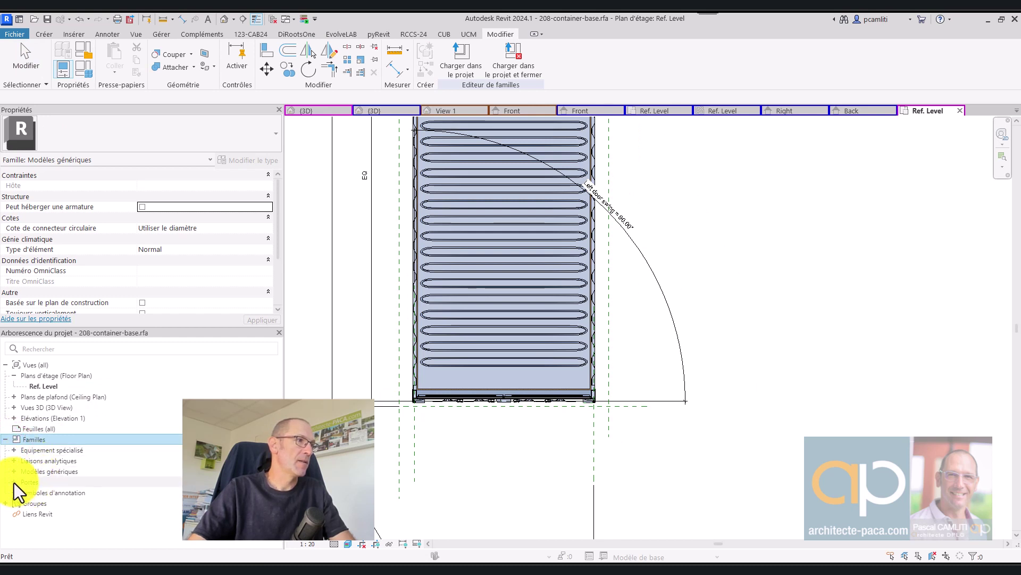
{"action": "left_click", "coordinate": [14, 483]}
{"action": "left_click", "coordinate": [18, 483]}
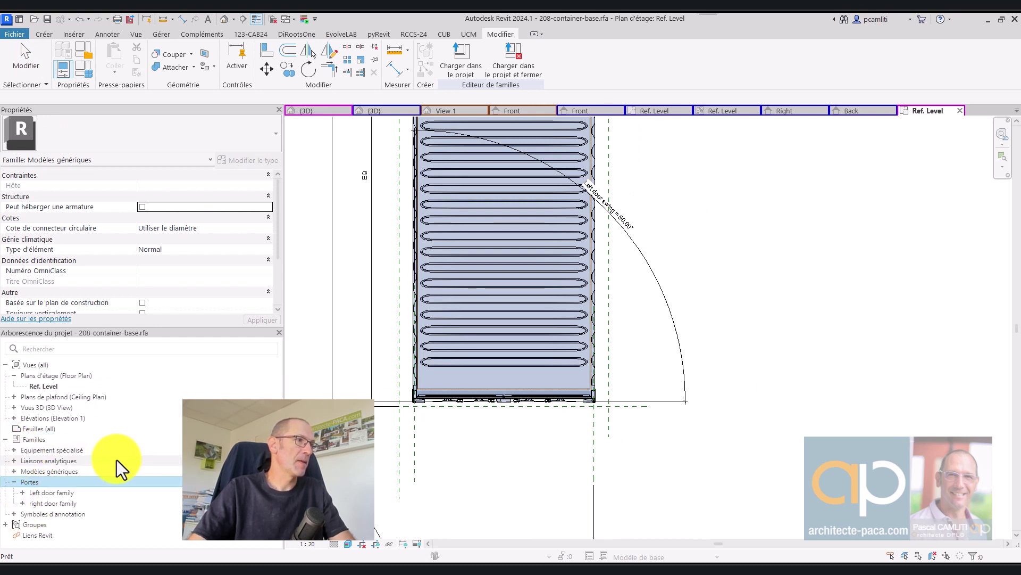
{"action": "left_click", "coordinate": [16, 451]}
Dismiss the save reminders and close the front-blocks family document
{"action": "left_click", "coordinate": [64, 461]}
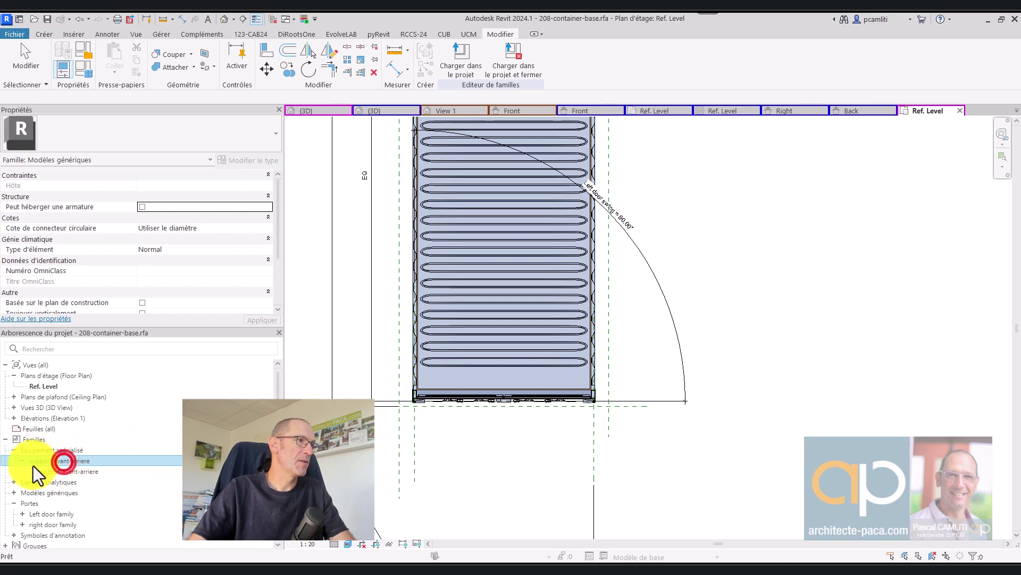
{"action": "left_click", "coordinate": [594, 401]}
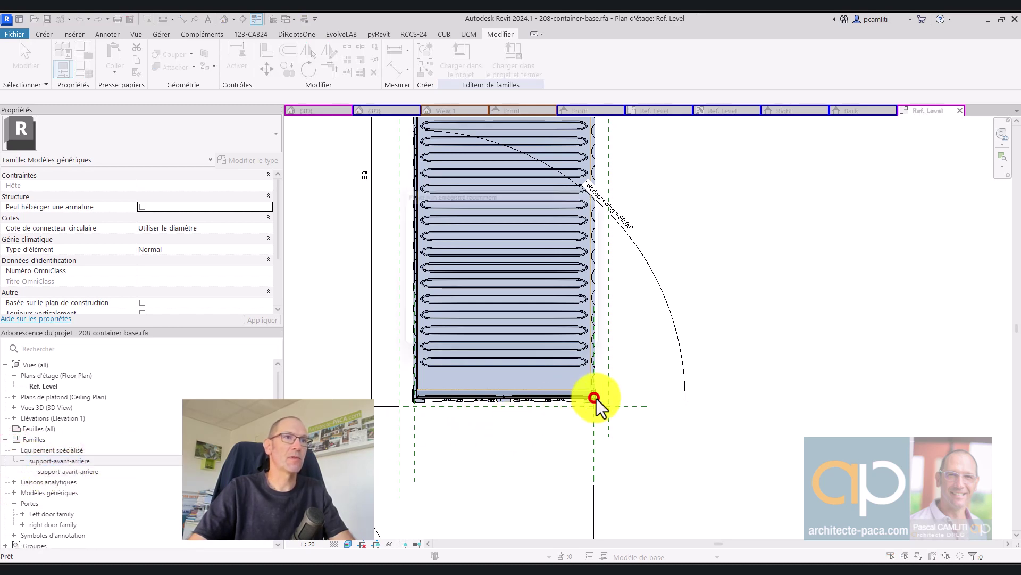
{"action": "left_click", "coordinate": [610, 195]}
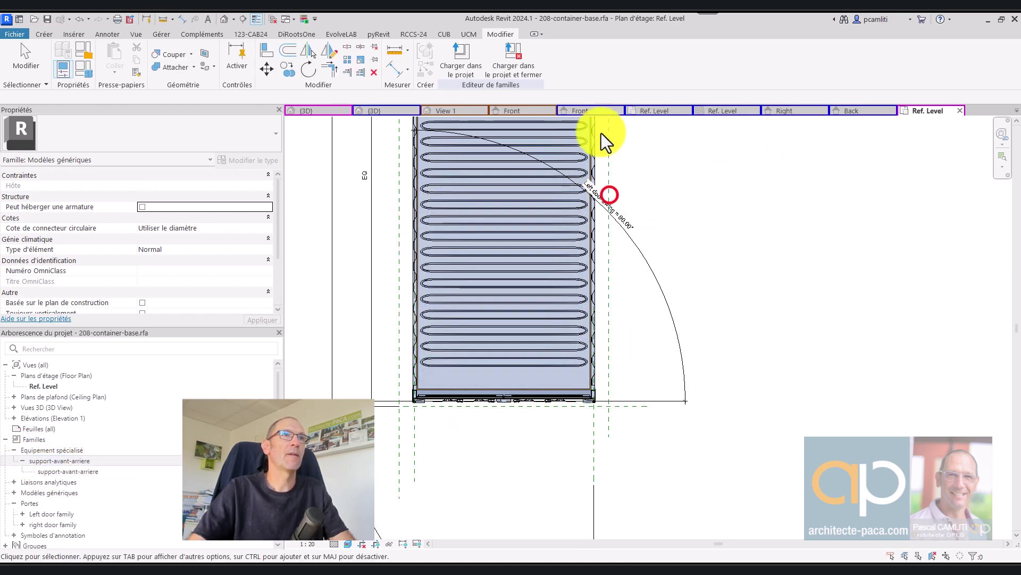
{"action": "left_click", "coordinate": [525, 112]}
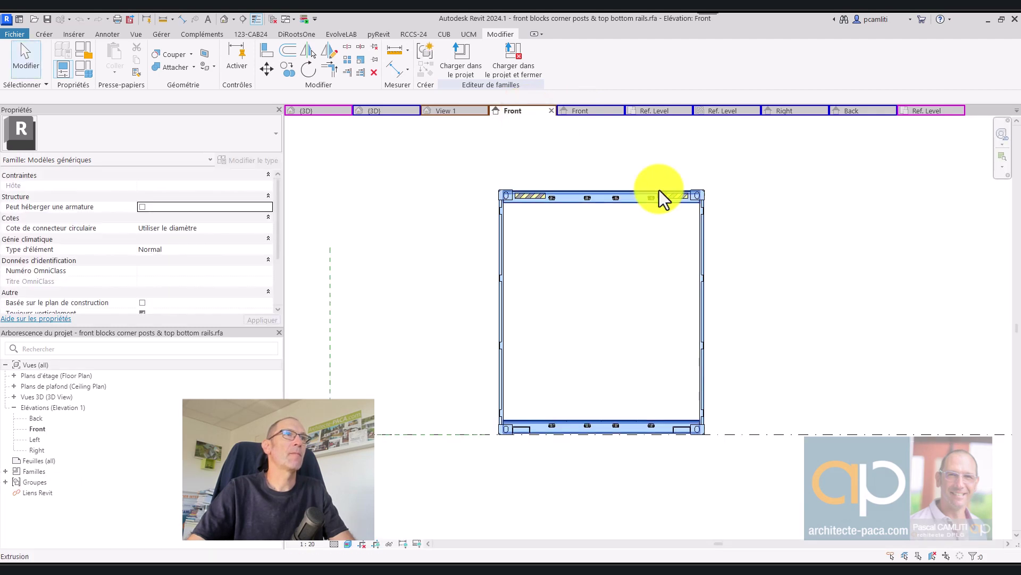
{"action": "key", "text": "ctrl+F4"}
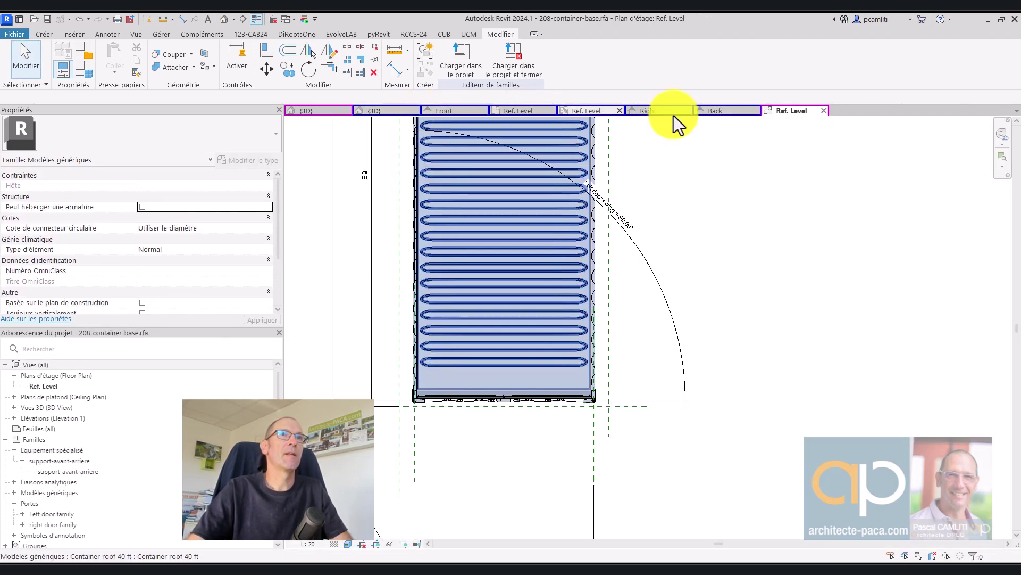
Browse the open views and return to 208-container-base's Ref. Level plan
{"action": "left_click", "coordinate": [331, 111]}
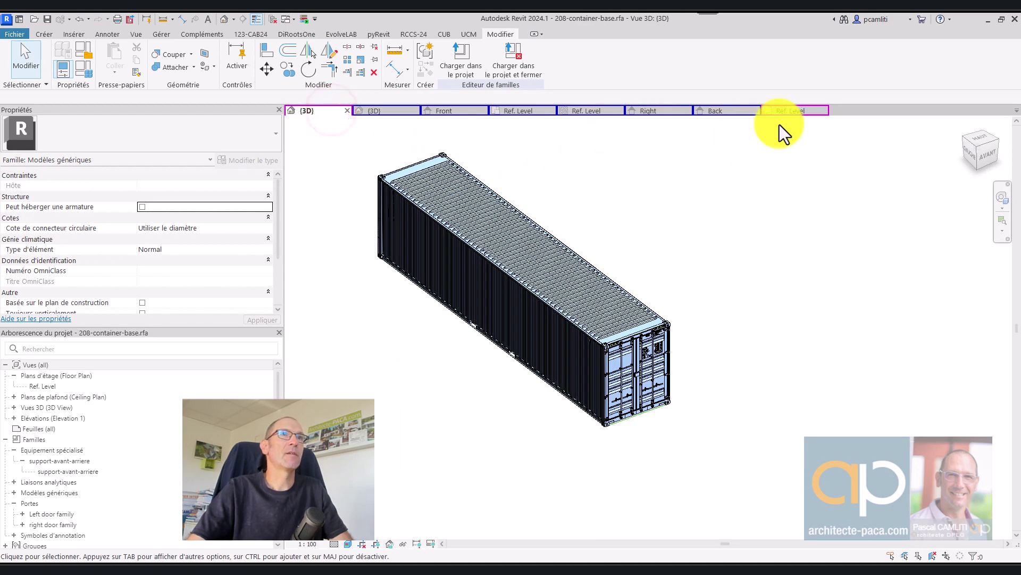
{"action": "left_click", "coordinate": [727, 110]}
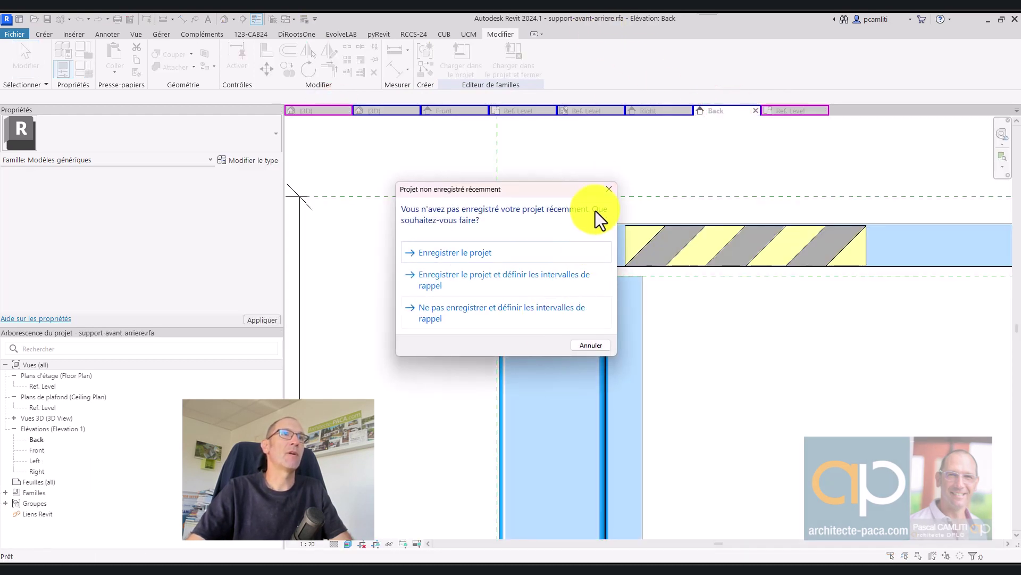
{"action": "left_click", "coordinate": [609, 189]}
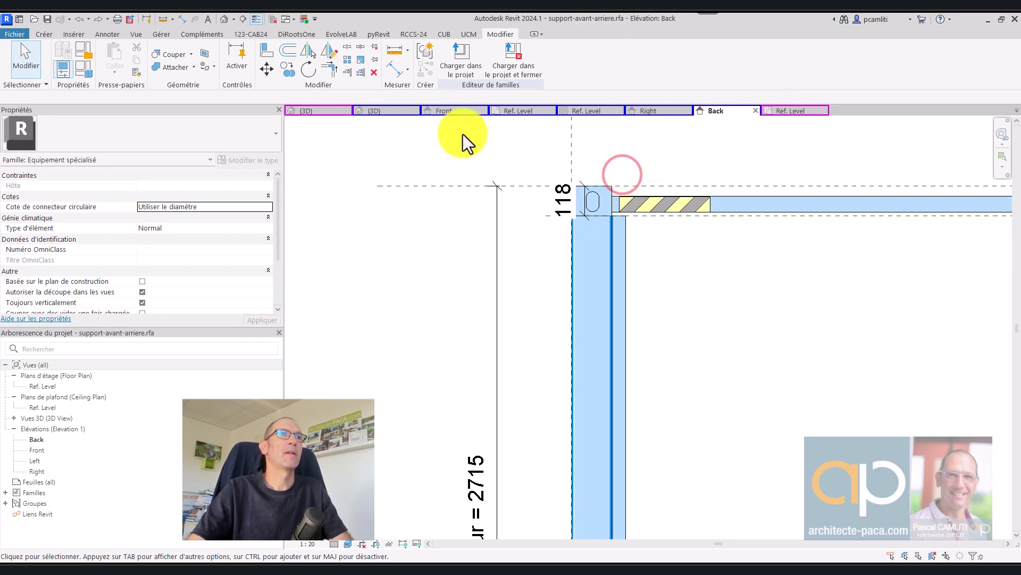
{"action": "left_click", "coordinate": [797, 110]}
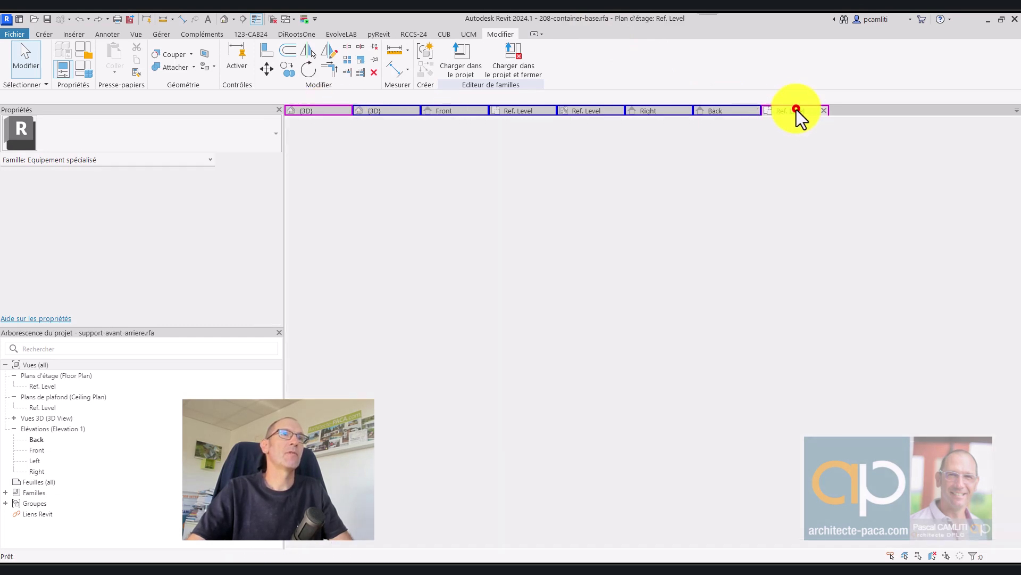
{"action": "scroll", "coordinate": [617, 292], "scroll_direction": "up", "scroll_amount": 3}
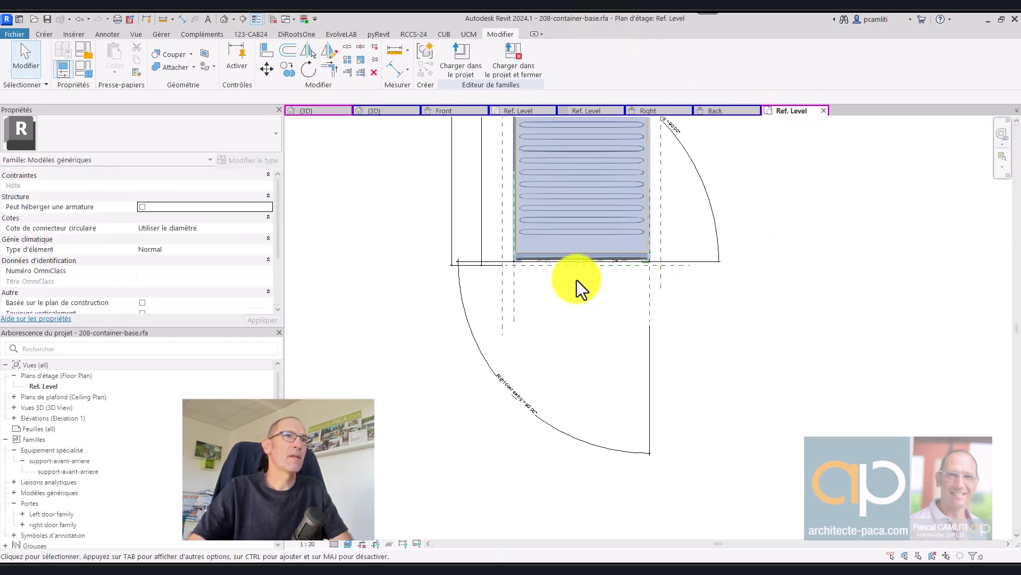
{"action": "scroll", "coordinate": [558, 319], "scroll_direction": "up", "scroll_amount": 1}
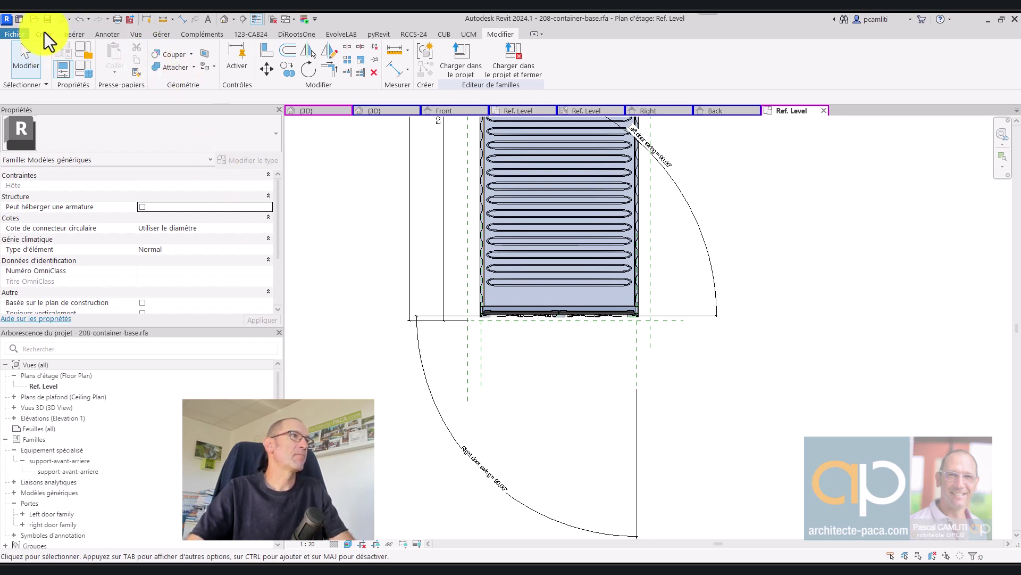
Place a support-avant-arriere instance, rotated 180°, just below the container's end in the Ref. Level plan
{"action": "left_click_drag", "start_coordinate": [63, 470], "coordinate": [515, 416]}
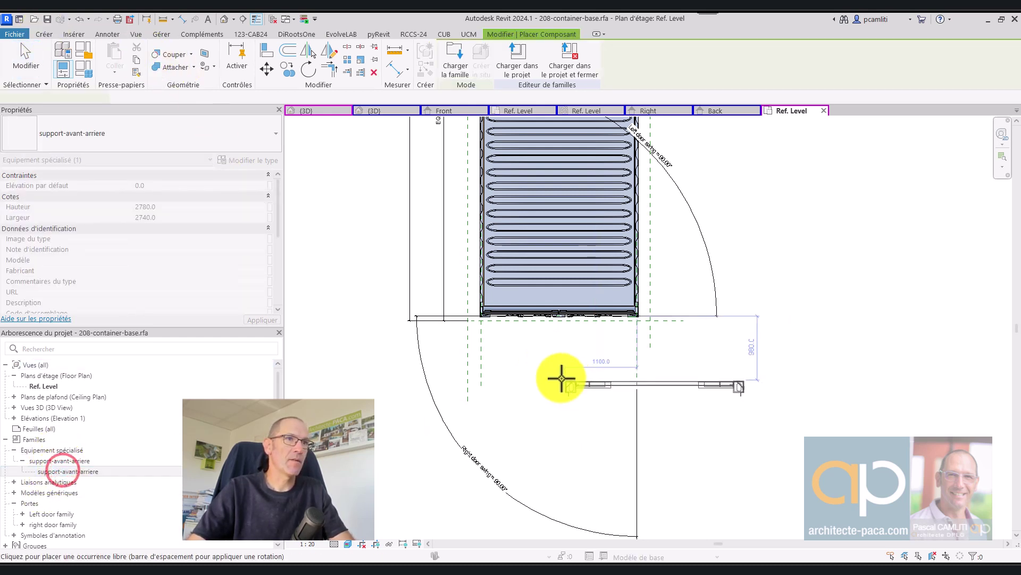
{"action": "key", "text": "space"}
{"action": "key", "text": "space"}
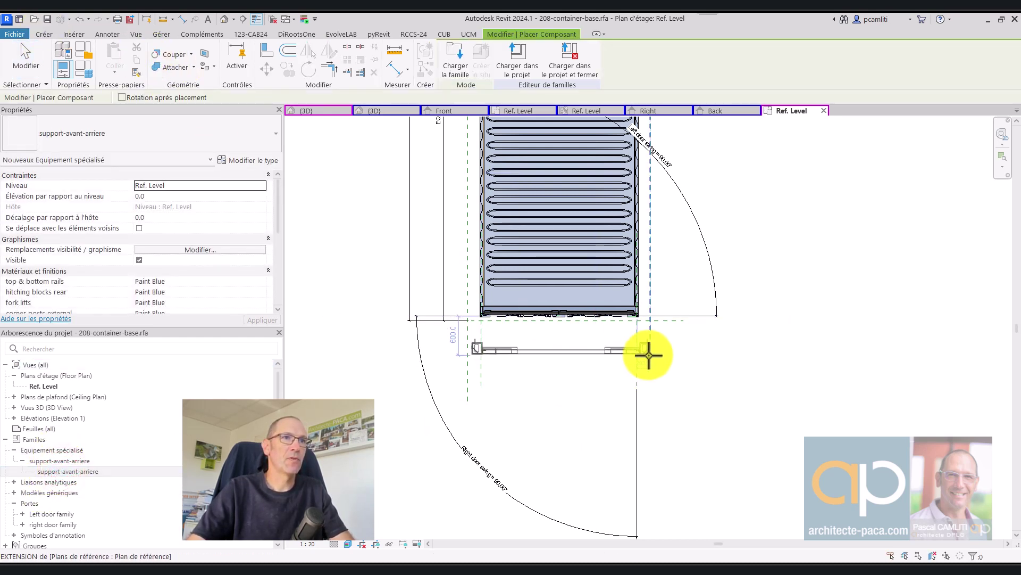
{"action": "scroll", "coordinate": [648, 355], "scroll_direction": "up", "scroll_amount": 2}
{"action": "scroll", "coordinate": [647, 342], "scroll_direction": "up", "scroll_amount": 1}
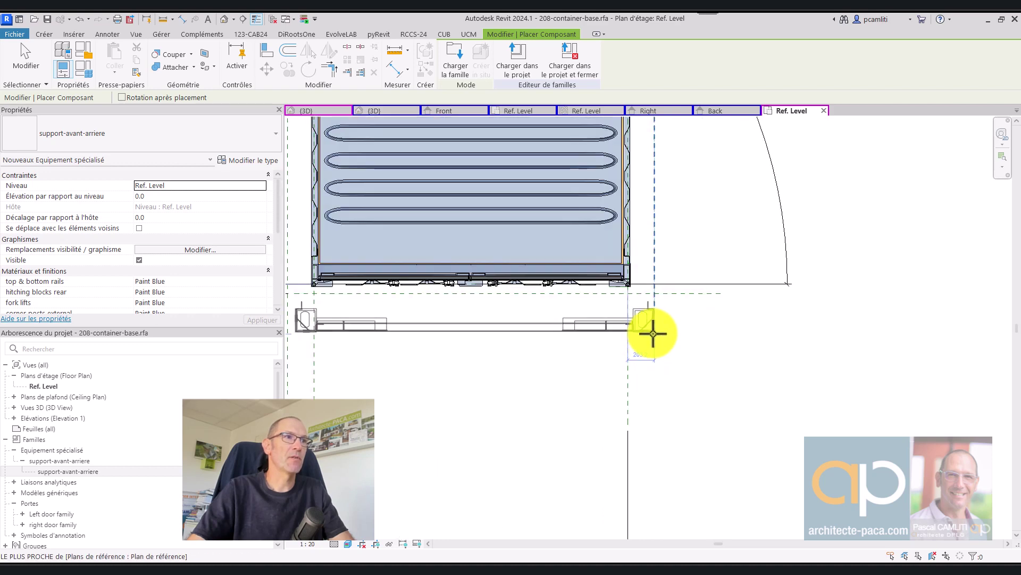
{"action": "left_click", "coordinate": [653, 333]}
{"action": "key", "text": "Escape"}
{"action": "scroll", "coordinate": [615, 372], "scroll_direction": "down", "scroll_amount": 2}
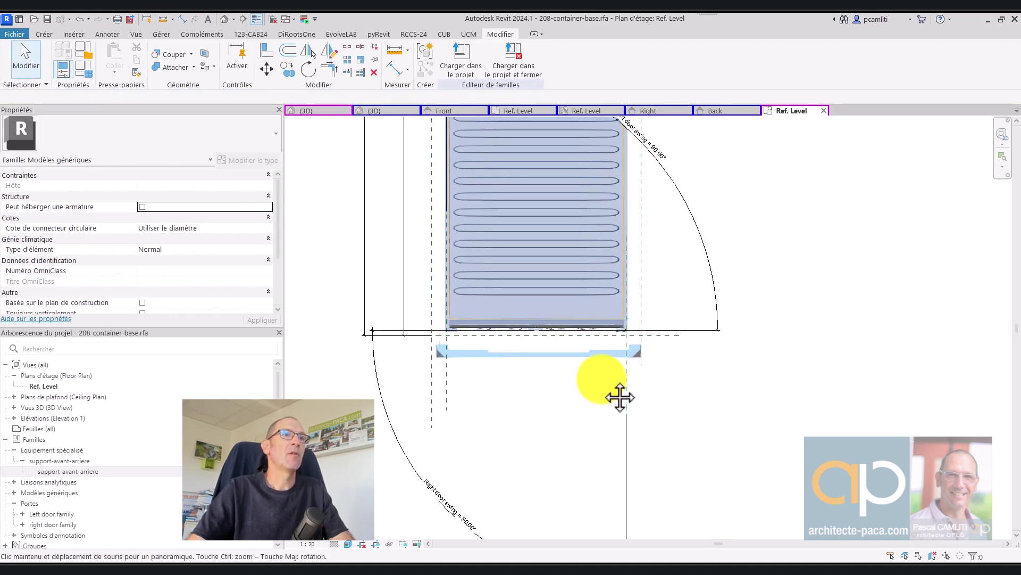
{"action": "scroll", "coordinate": [601, 373], "scroll_direction": "down", "scroll_amount": 1}
{"action": "scroll", "coordinate": [550, 369], "scroll_direction": "up", "scroll_amount": 2}
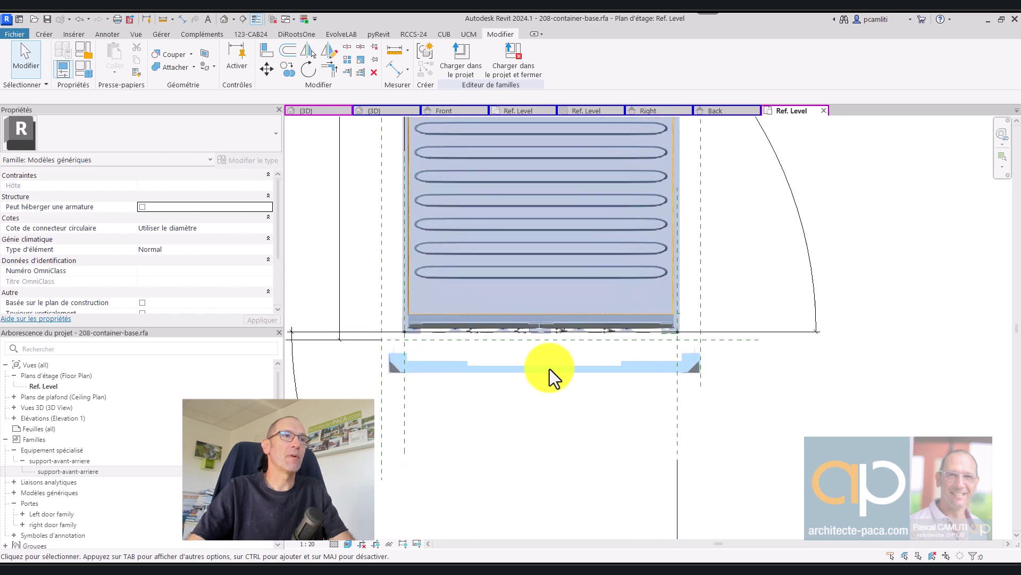
Align the support's edge flush to the container's end reference plane and lock it
{"action": "left_click", "coordinate": [267, 51]}
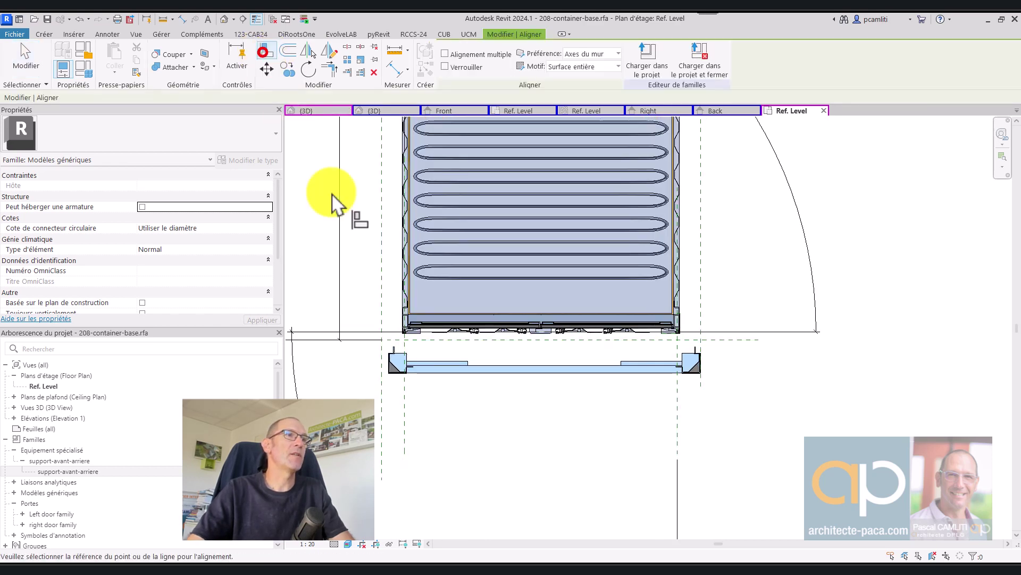
{"action": "left_click", "coordinate": [477, 341]}
{"action": "scroll", "coordinate": [526, 377], "scroll_direction": "up", "scroll_amount": 1}
{"action": "scroll", "coordinate": [521, 383], "scroll_direction": "up", "scroll_amount": 2}
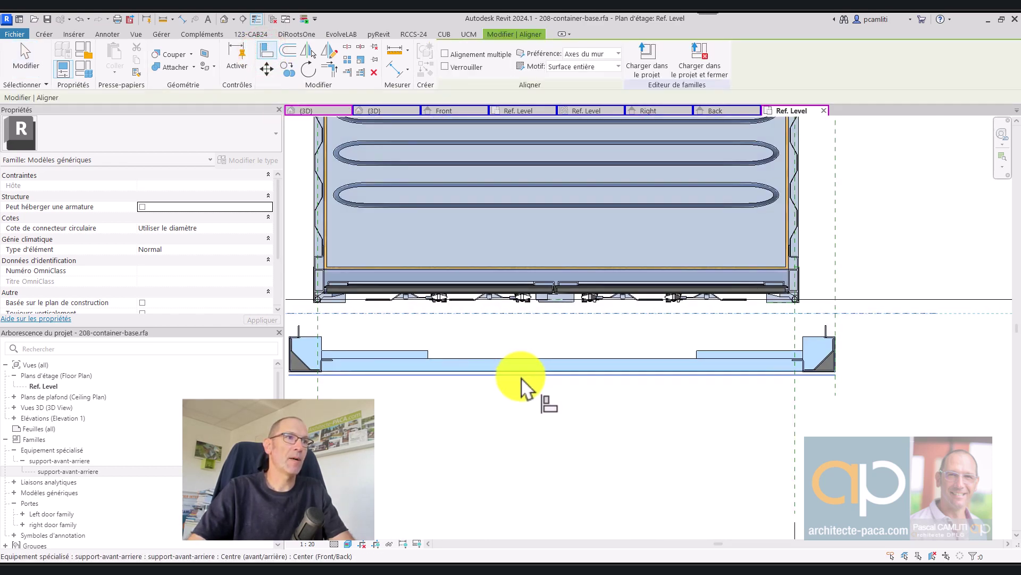
{"action": "left_click", "coordinate": [521, 376]}
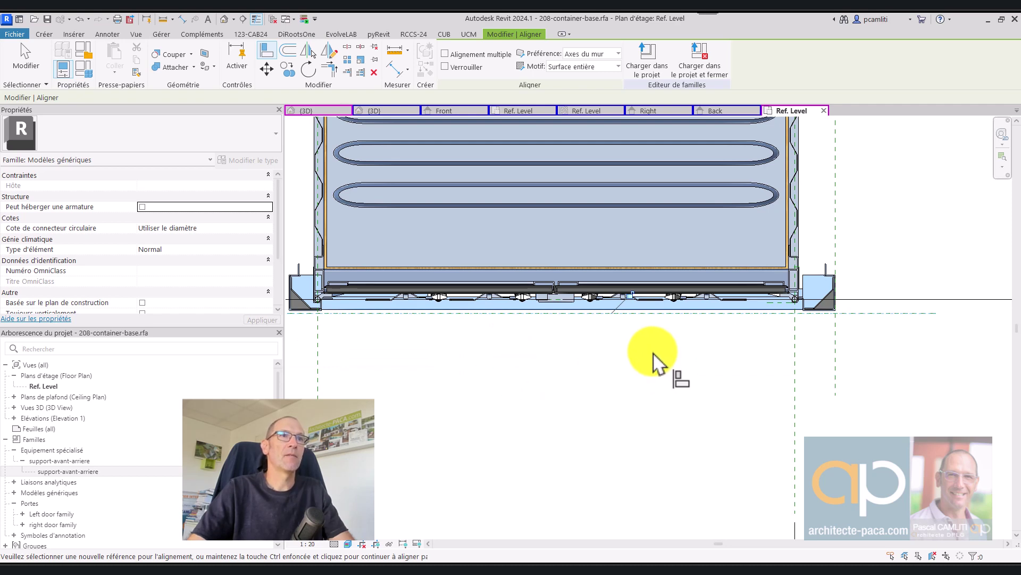
{"action": "left_click", "coordinate": [630, 295]}
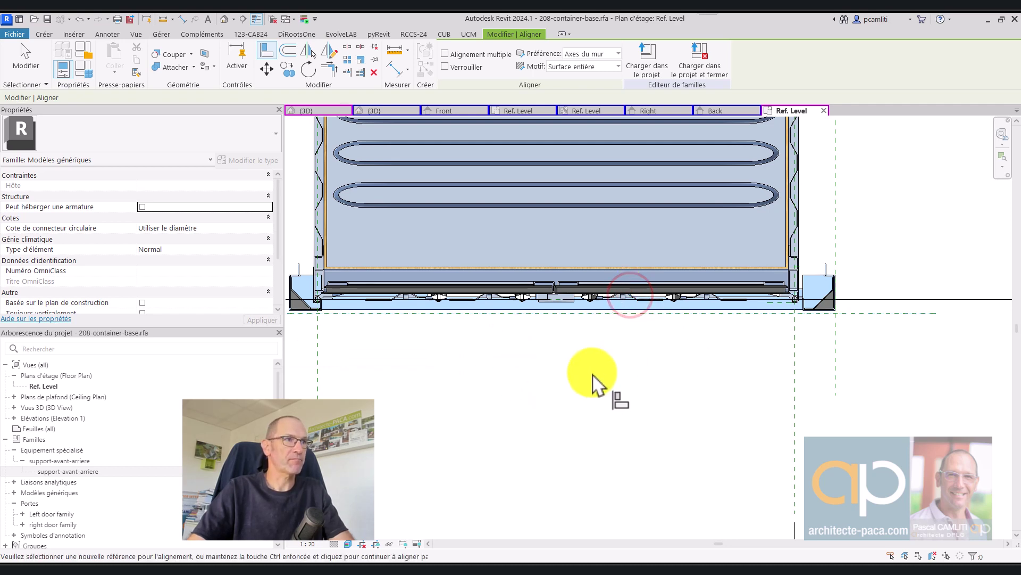
{"action": "key", "text": "Escape"}
{"action": "scroll", "coordinate": [574, 367], "scroll_direction": "down", "scroll_amount": 3}
{"action": "scroll", "coordinate": [423, 331], "scroll_direction": "up", "scroll_amount": 2}
{"action": "scroll", "coordinate": [428, 331], "scroll_direction": "up", "scroll_amount": 2}
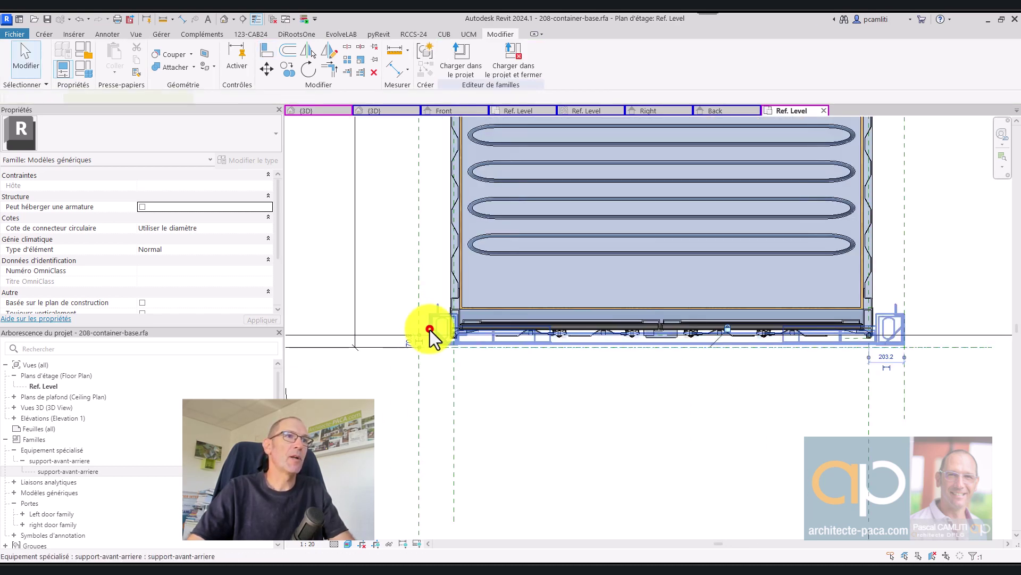
Inspect the placed support and the front corner posts, then frame the whole container
{"action": "left_click", "coordinate": [429, 330]}
{"action": "scroll", "coordinate": [532, 335], "scroll_direction": "down", "scroll_amount": 2}
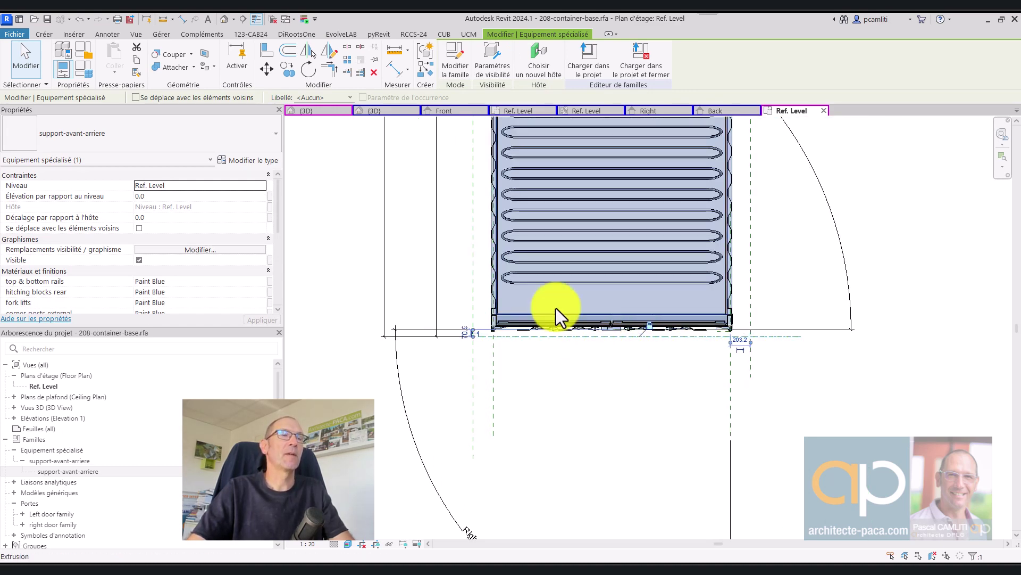
{"action": "scroll", "coordinate": [557, 308], "scroll_direction": "down", "scroll_amount": 2}
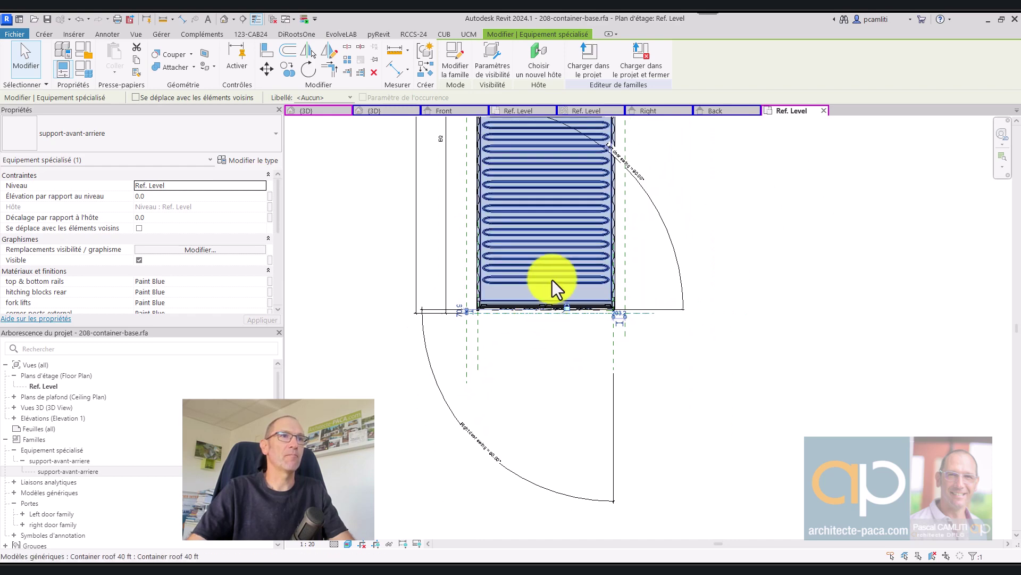
{"action": "scroll", "coordinate": [553, 279], "scroll_direction": "down", "scroll_amount": 2}
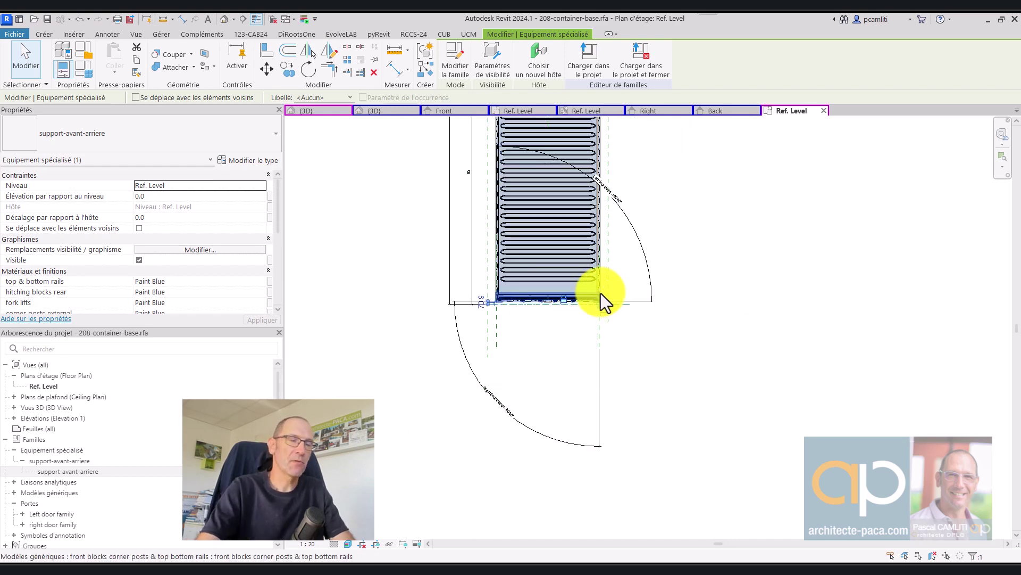
{"action": "scroll", "coordinate": [521, 307], "scroll_direction": "up", "scroll_amount": 2}
{"action": "scroll", "coordinate": [521, 306], "scroll_direction": "up", "scroll_amount": 2}
{"action": "scroll", "coordinate": [517, 292], "scroll_direction": "up", "scroll_amount": 2}
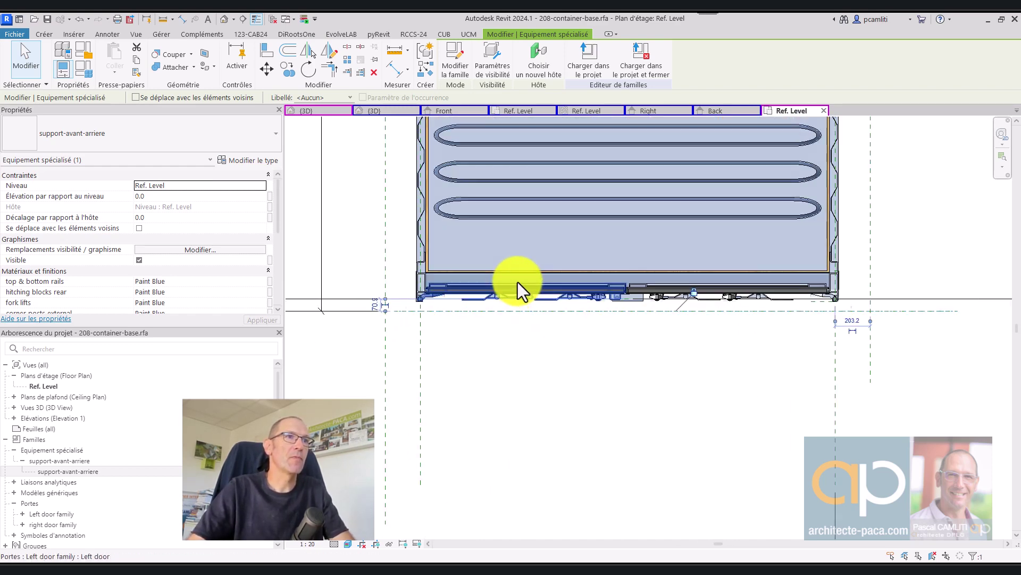
{"action": "left_click", "coordinate": [420, 266]}
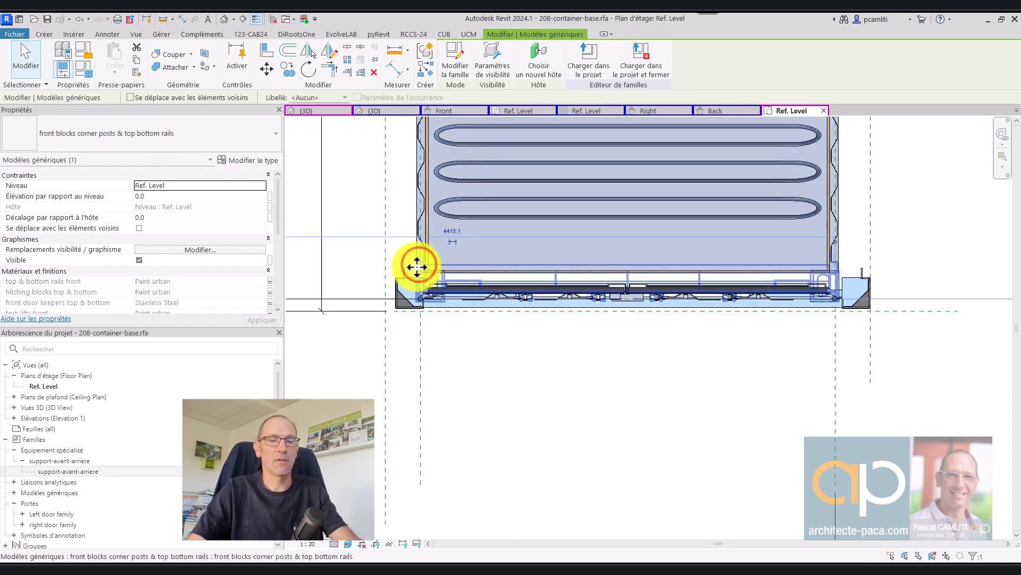
{"action": "key", "text": "Escape"}
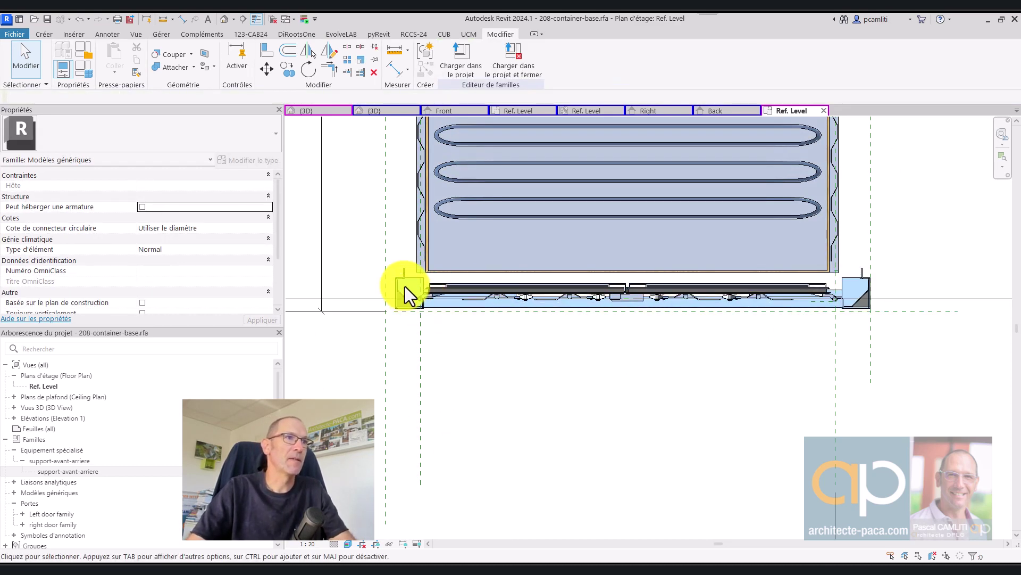
{"action": "scroll", "coordinate": [476, 275], "scroll_direction": "down", "scroll_amount": 2}
{"action": "scroll", "coordinate": [544, 295], "scroll_direction": "down", "scroll_amount": 2}
{"action": "middle_click_drag", "start_coordinate": [543, 294], "coordinate": [555, 388]}
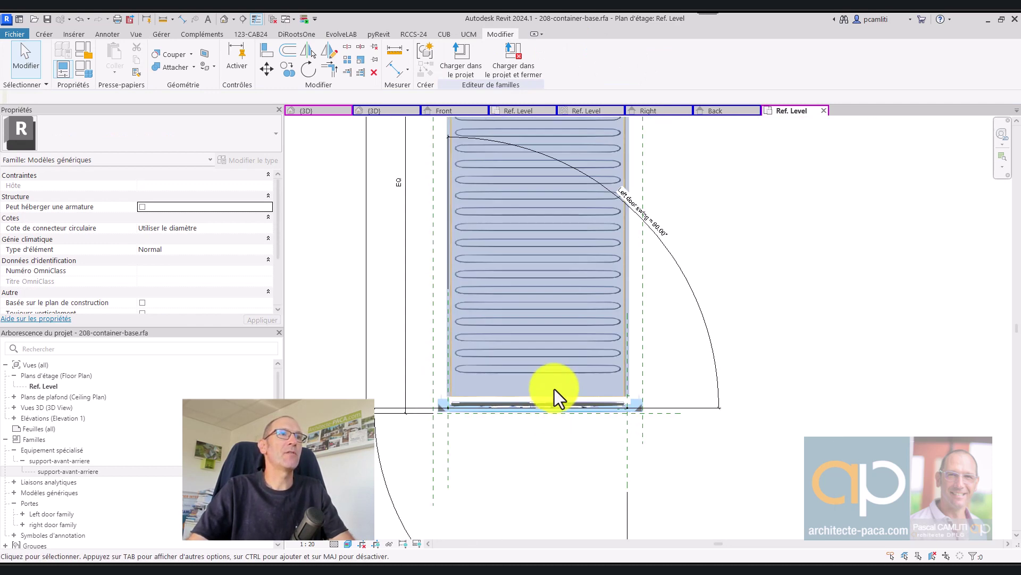
Centre the support on the container's Center (Left/Right) reference plane with Align
{"action": "left_click", "coordinate": [266, 52]}
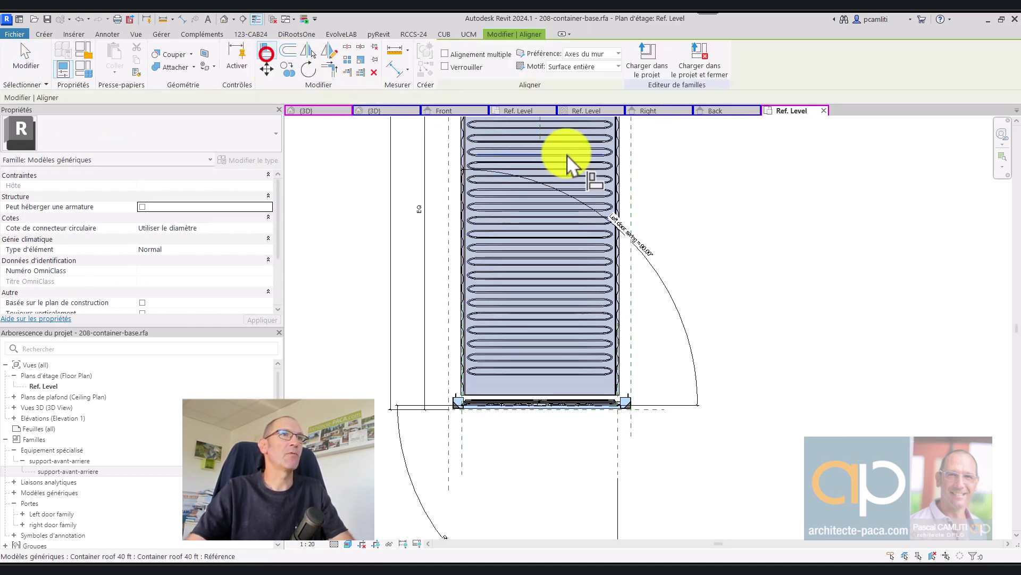
{"action": "left_click", "coordinate": [540, 128]}
{"action": "scroll", "coordinate": [541, 411], "scroll_direction": "up", "scroll_amount": 1}
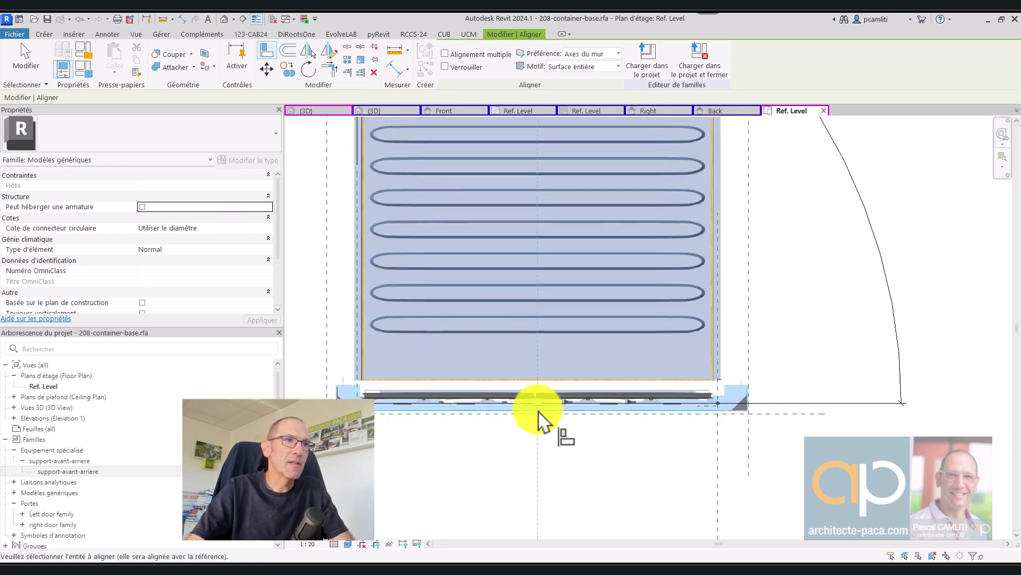
{"action": "scroll", "coordinate": [538, 397], "scroll_direction": "up", "scroll_amount": 1}
{"action": "scroll", "coordinate": [545, 411], "scroll_direction": "up", "scroll_amount": 1}
{"action": "scroll", "coordinate": [536, 402], "scroll_direction": "up", "scroll_amount": 1}
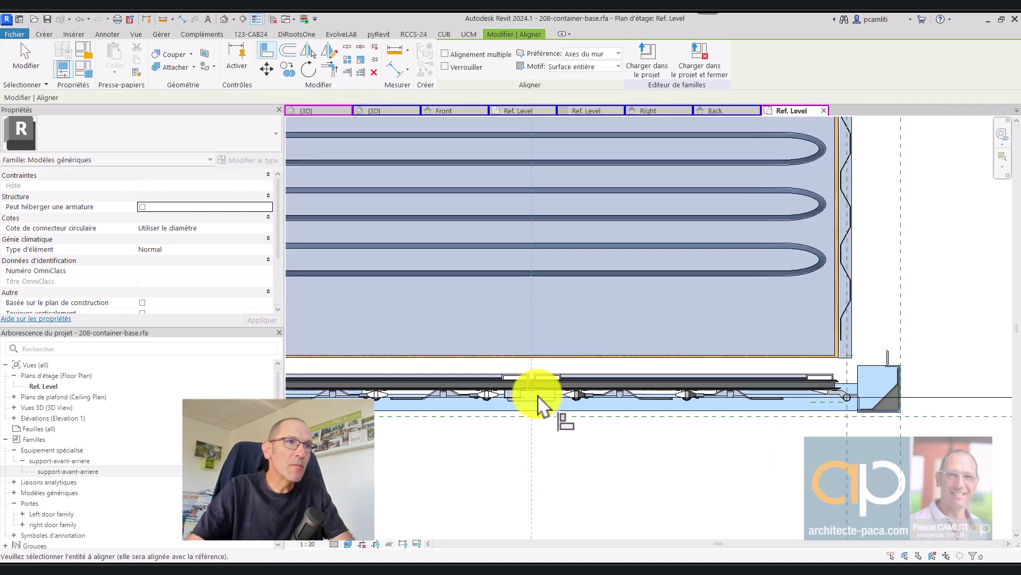
{"action": "key", "text": "Escape"}
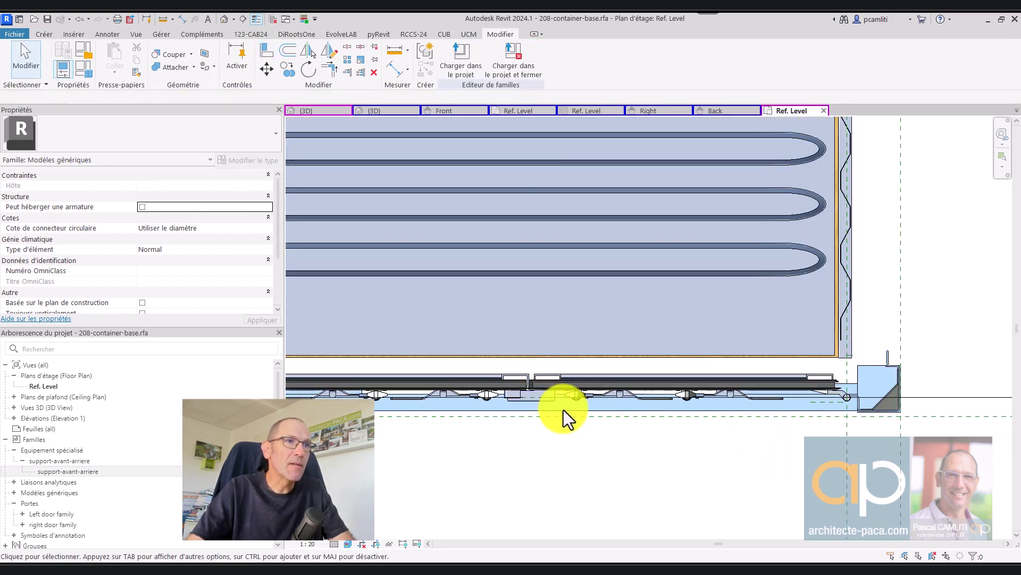
{"action": "left_click", "coordinate": [563, 411]}
{"action": "scroll", "coordinate": [564, 411], "scroll_direction": "down", "scroll_amount": 3}
{"action": "key", "text": "Escape"}
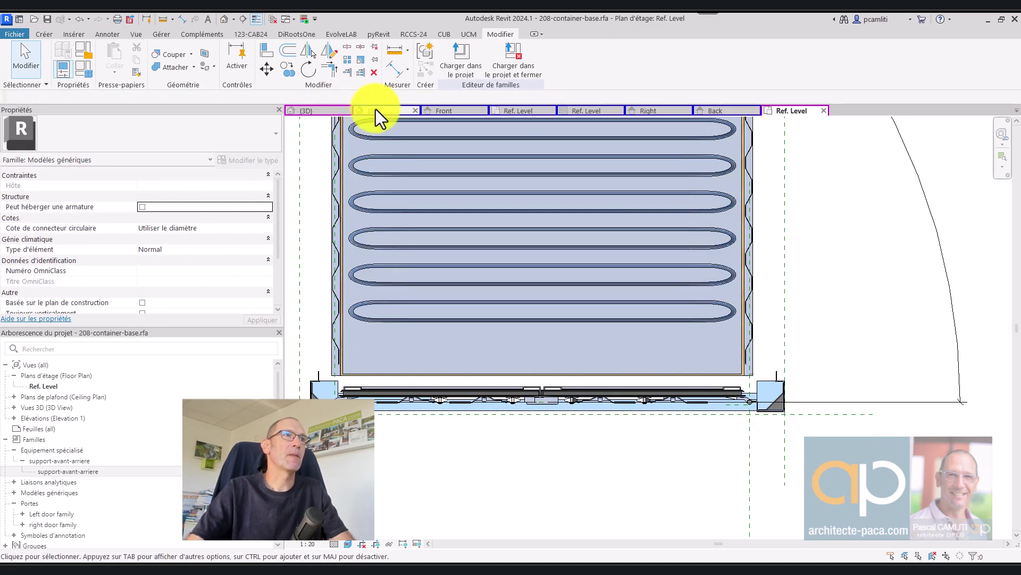
Draw a vertical reference plane near the middle of the support family's Ref. Level ceiling plan
{"action": "left_click", "coordinate": [586, 111]}
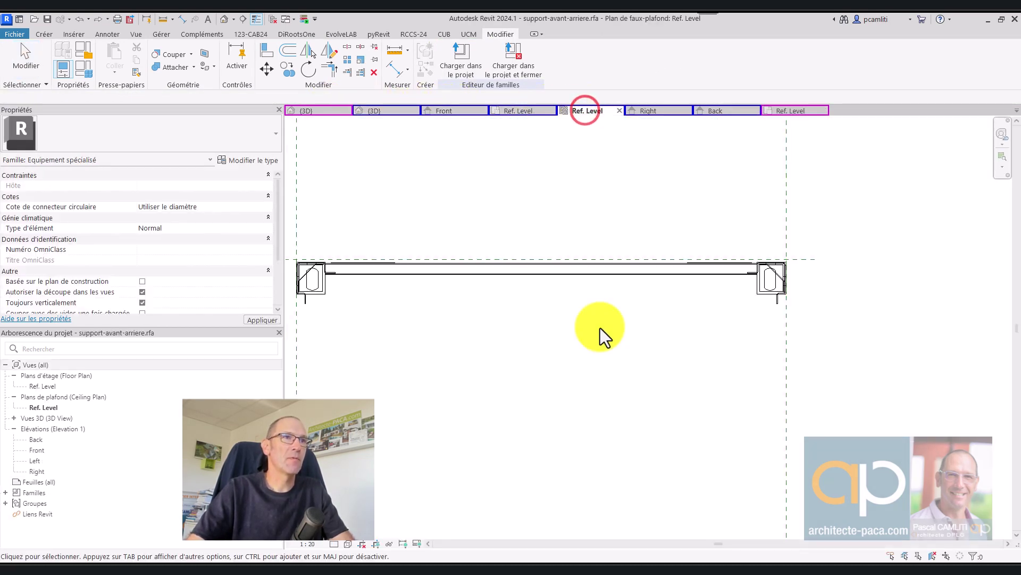
{"action": "scroll", "coordinate": [596, 319], "scroll_direction": "down", "scroll_amount": 2}
{"action": "scroll", "coordinate": [595, 314], "scroll_direction": "down", "scroll_amount": 2}
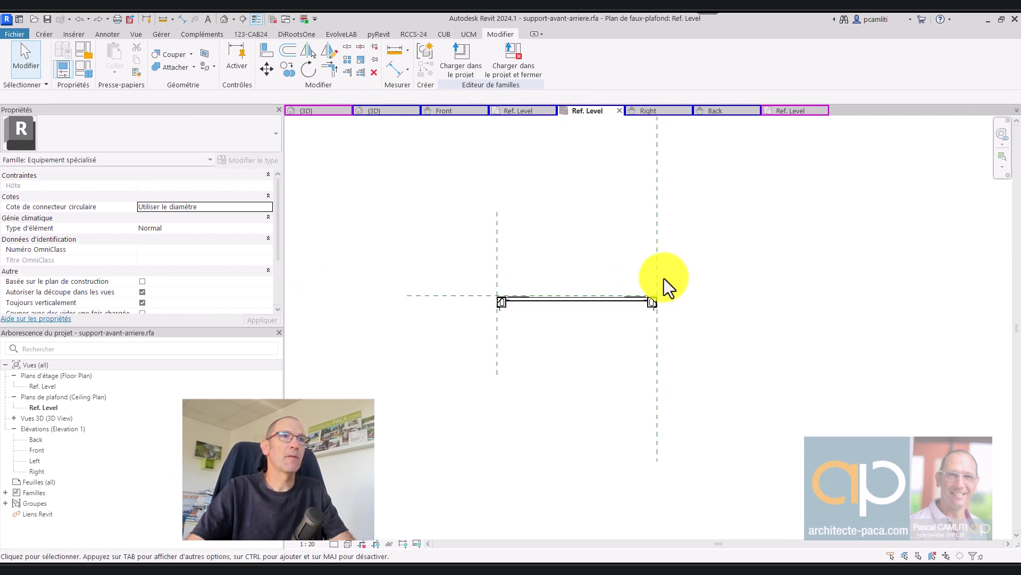
{"action": "left_click", "coordinate": [46, 35]}
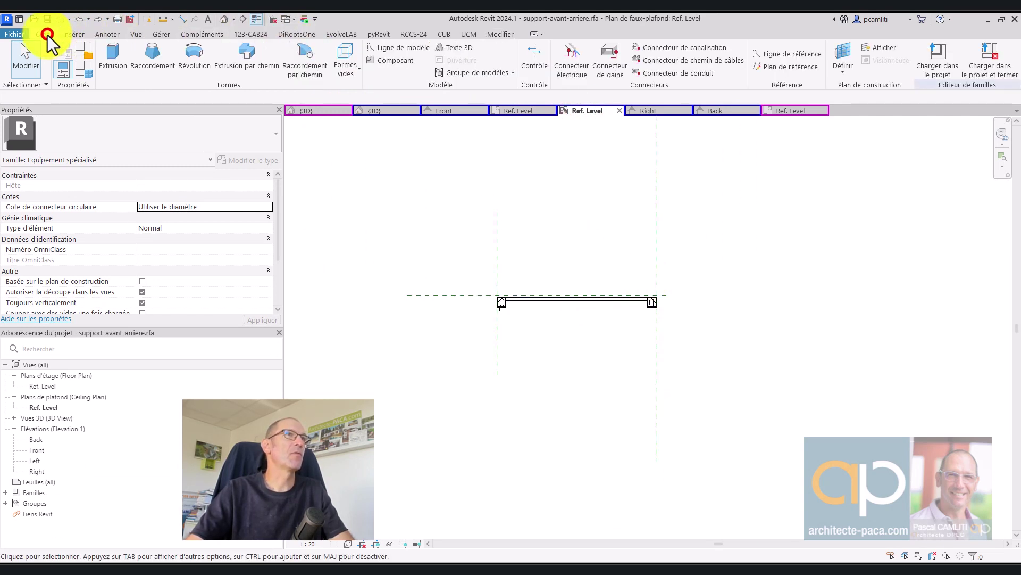
{"action": "left_click", "coordinate": [790, 68]}
{"action": "left_click", "coordinate": [575, 261]}
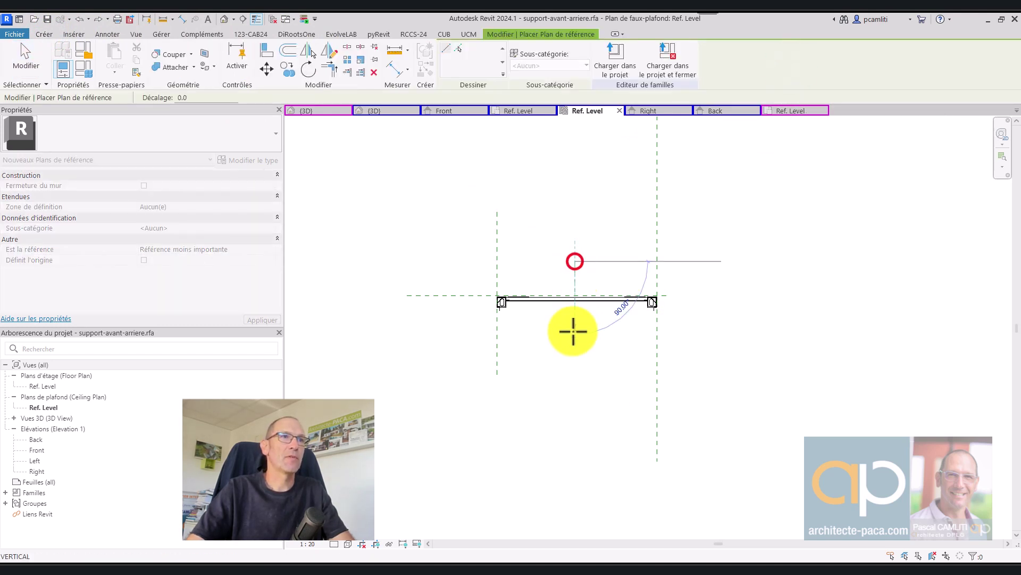
{"action": "left_click", "coordinate": [573, 354]}
{"action": "key", "text": "Escape"}
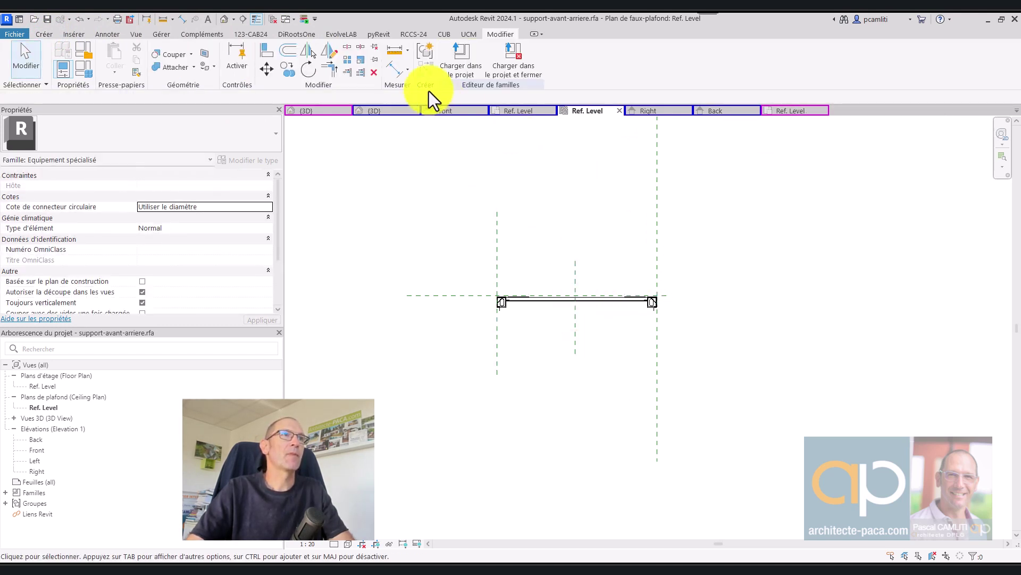
Add an EQ aligned dimension across the right, middle and left reference planes
{"action": "key", "text": "d"}
{"action": "key", "text": "i"}
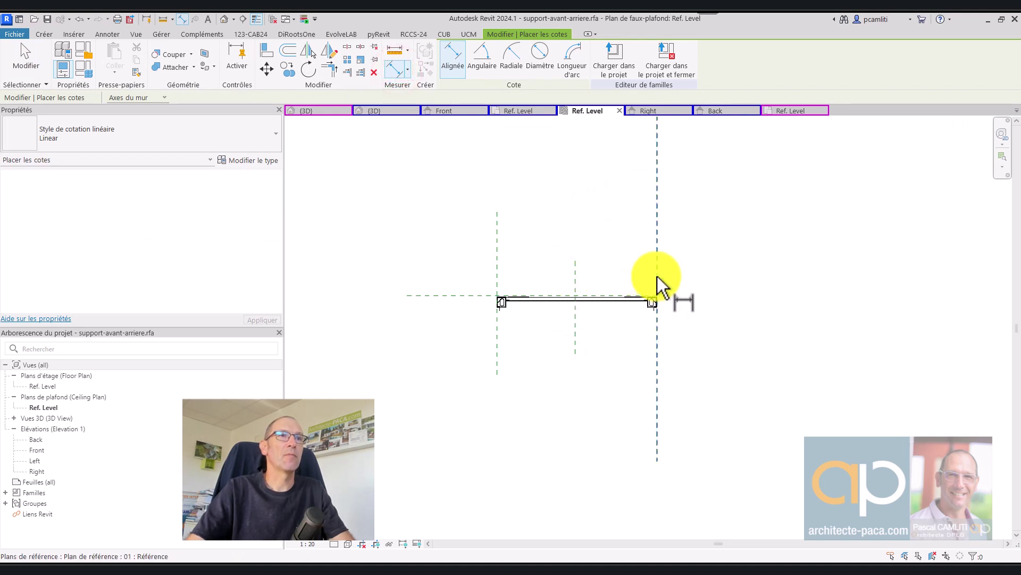
{"action": "left_click", "coordinate": [658, 277]}
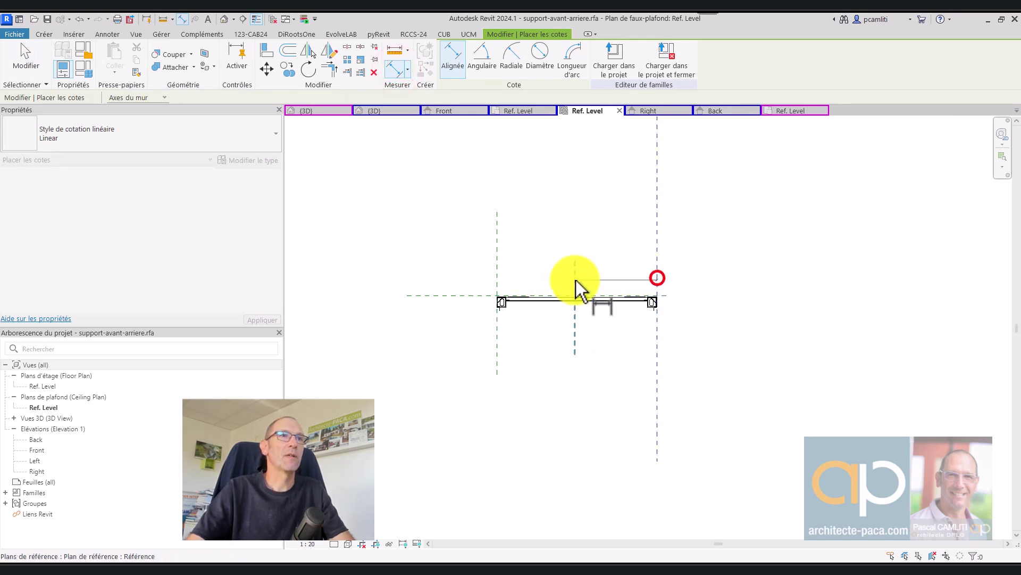
{"action": "left_click", "coordinate": [575, 279]}
{"action": "left_click", "coordinate": [497, 274]}
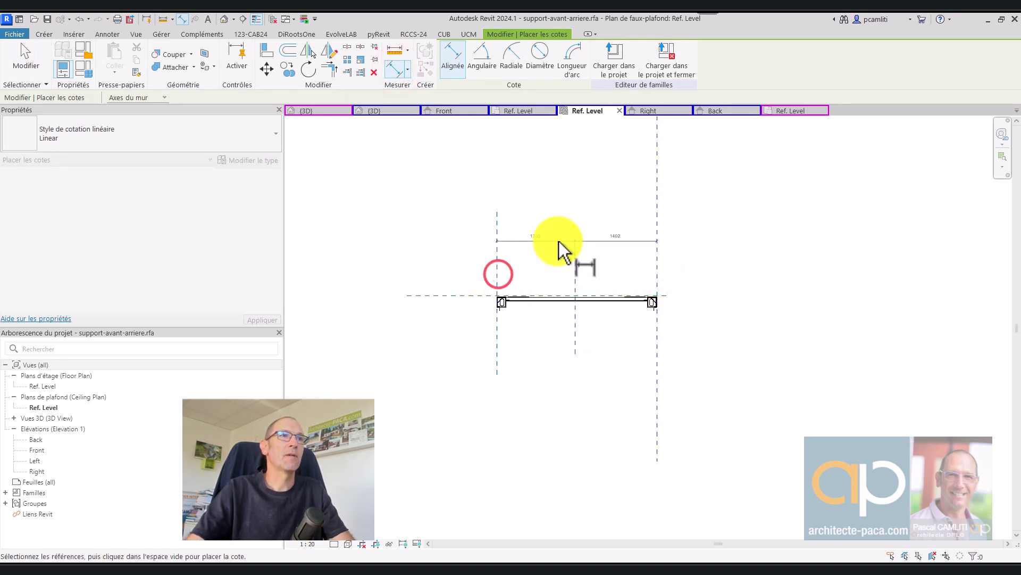
{"action": "left_click", "coordinate": [557, 241]}
{"action": "left_click", "coordinate": [577, 225]}
{"action": "key", "text": "Escape"}
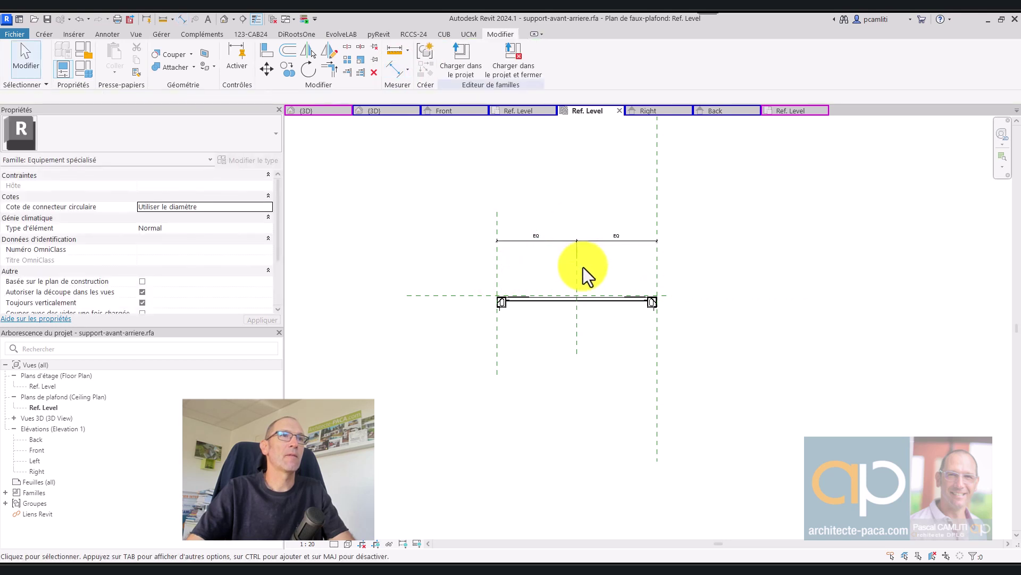
Make the middle plane a Référence importante and reload the family into the container project, replacing it
{"action": "left_click", "coordinate": [577, 273]}
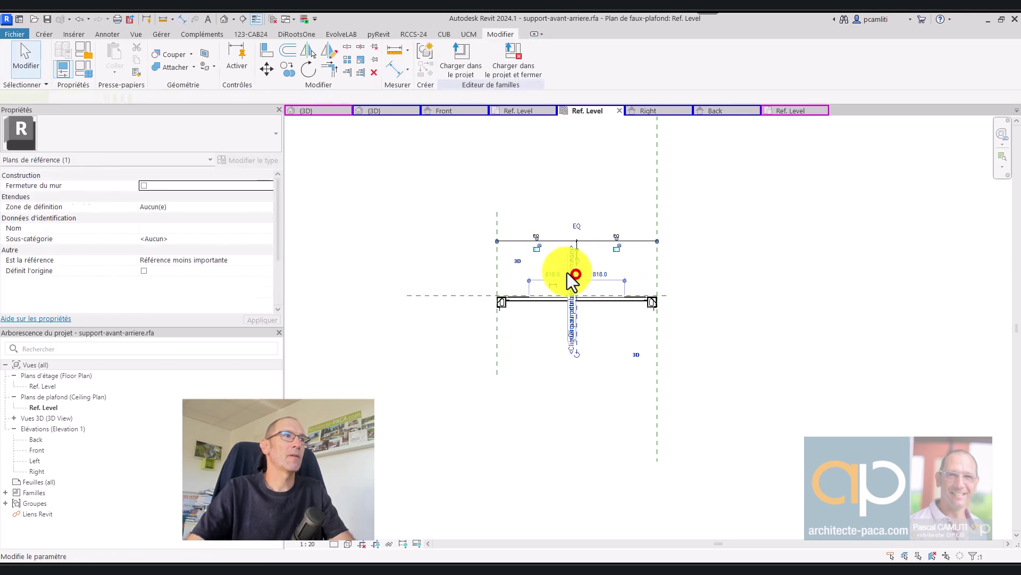
{"action": "left_click", "coordinate": [267, 260]}
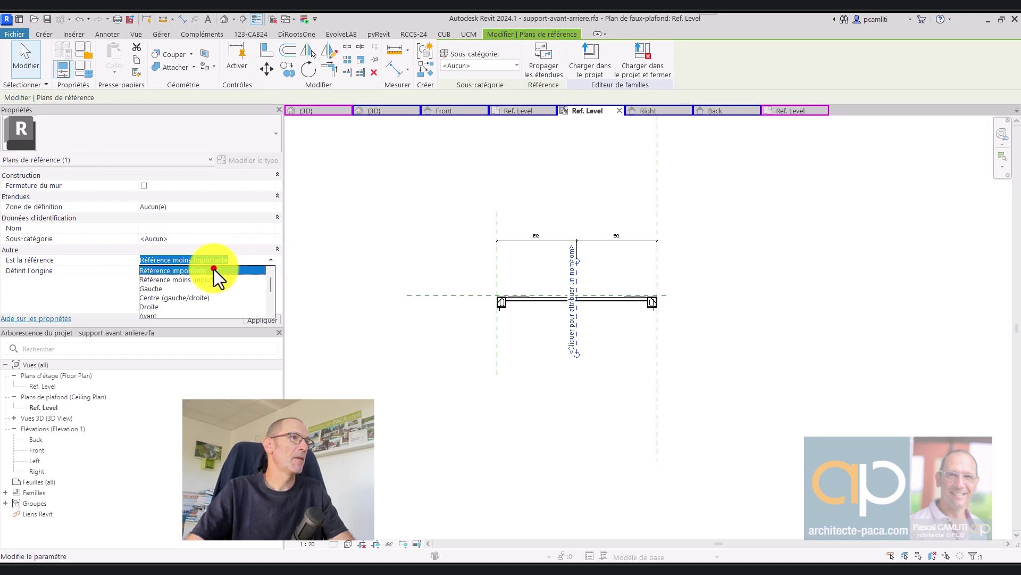
{"action": "left_click", "coordinate": [214, 269]}
{"action": "left_click", "coordinate": [622, 156]}
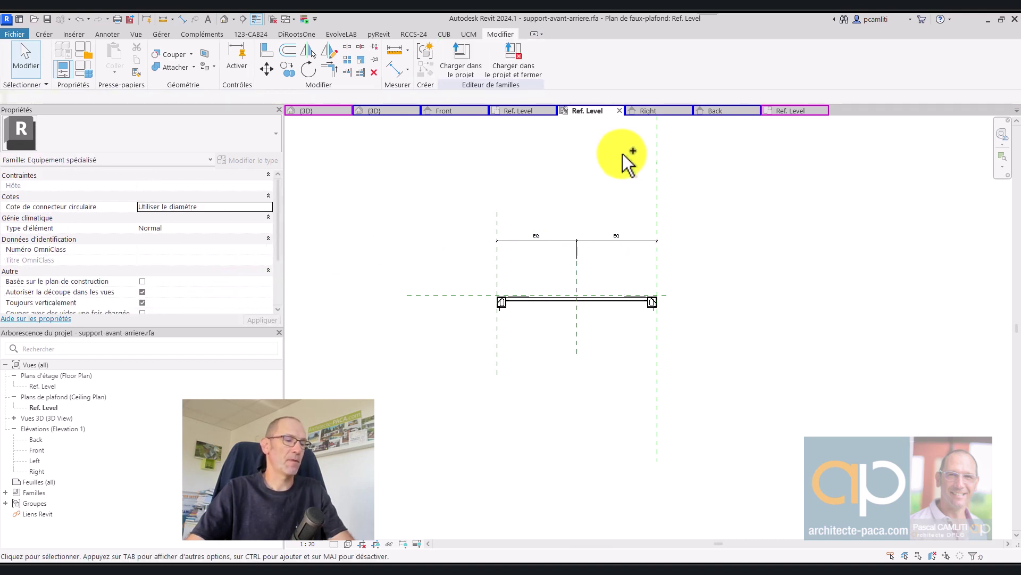
{"action": "left_click", "coordinate": [462, 53]}
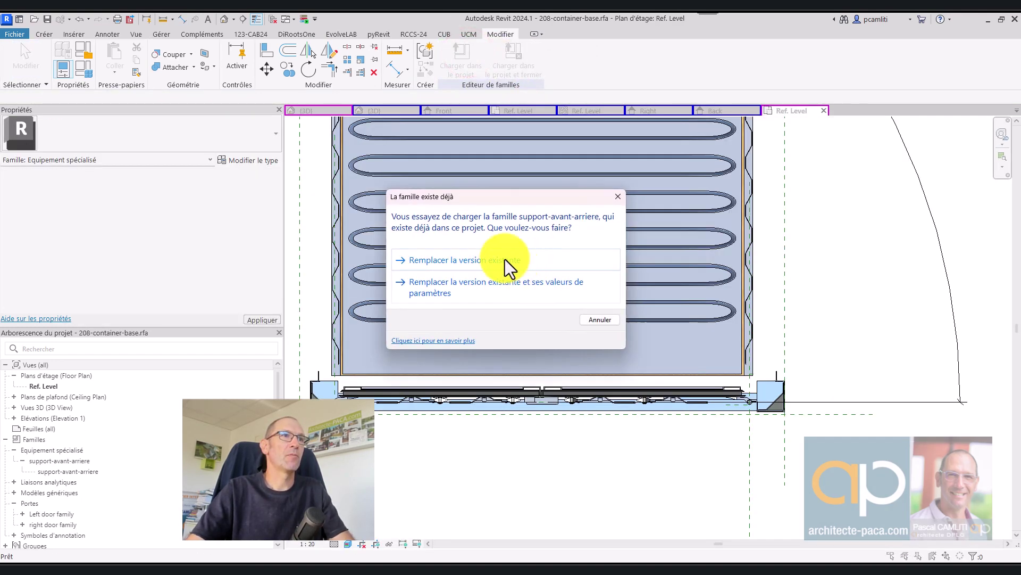
{"action": "left_click", "coordinate": [481, 258]}
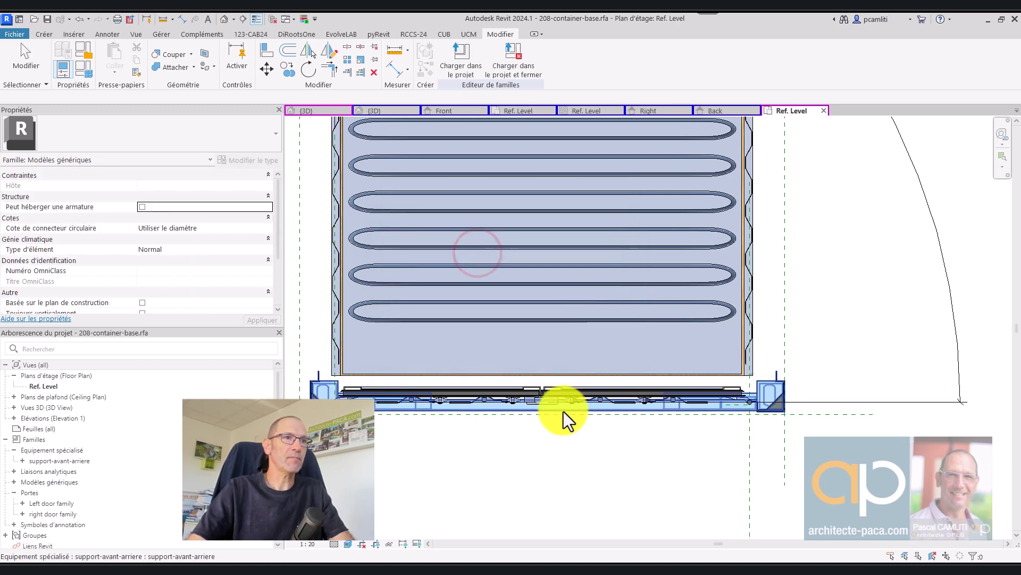
Re-align the reloaded support's base to the container's centre reference, then view it in 3D
{"action": "left_click", "coordinate": [273, 57]}
{"action": "scroll", "coordinate": [535, 202], "scroll_direction": "down", "scroll_amount": 3}
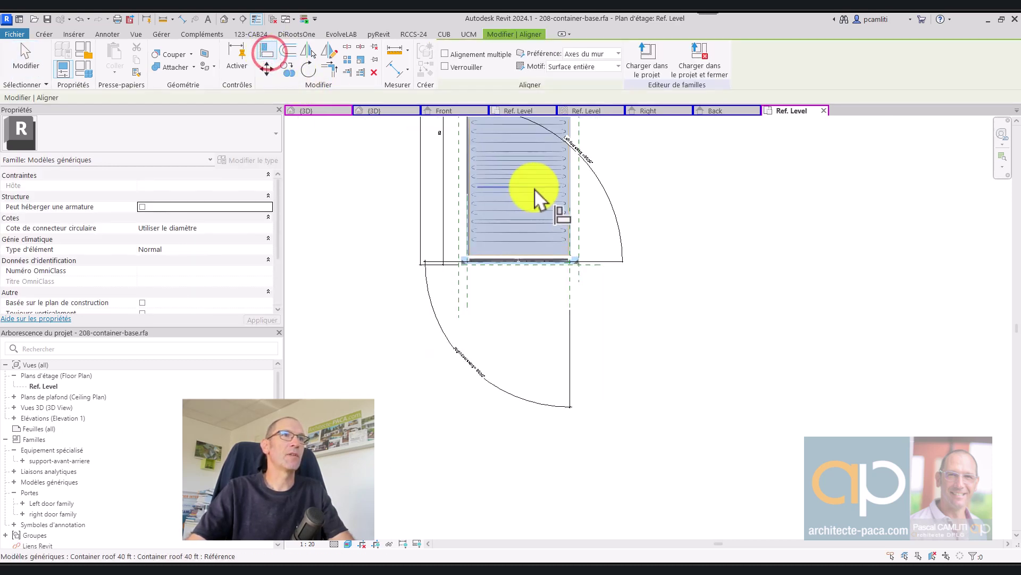
{"action": "scroll", "coordinate": [535, 205], "scroll_direction": "down", "scroll_amount": 2}
{"action": "left_click", "coordinate": [530, 159]}
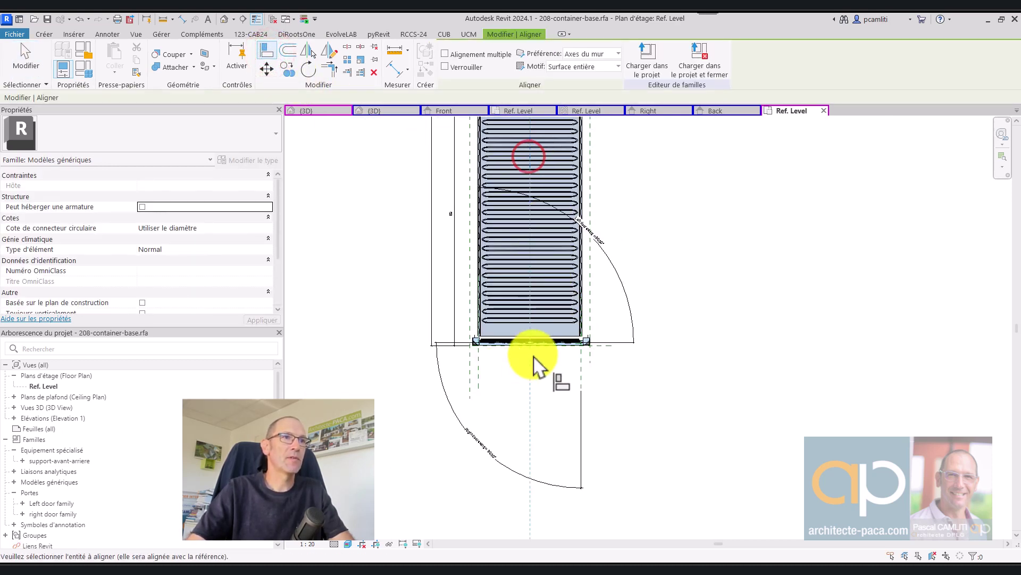
{"action": "scroll", "coordinate": [529, 348], "scroll_direction": "up", "scroll_amount": 2}
{"action": "left_click", "coordinate": [534, 336]}
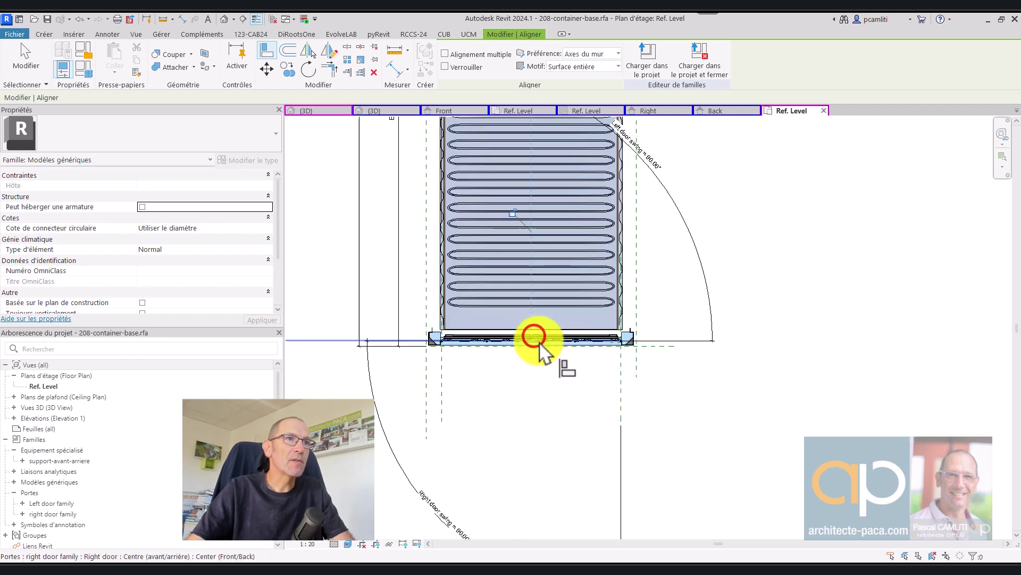
{"action": "left_click", "coordinate": [513, 213]}
{"action": "key", "text": "Escape"}
{"action": "key", "text": "Escape"}
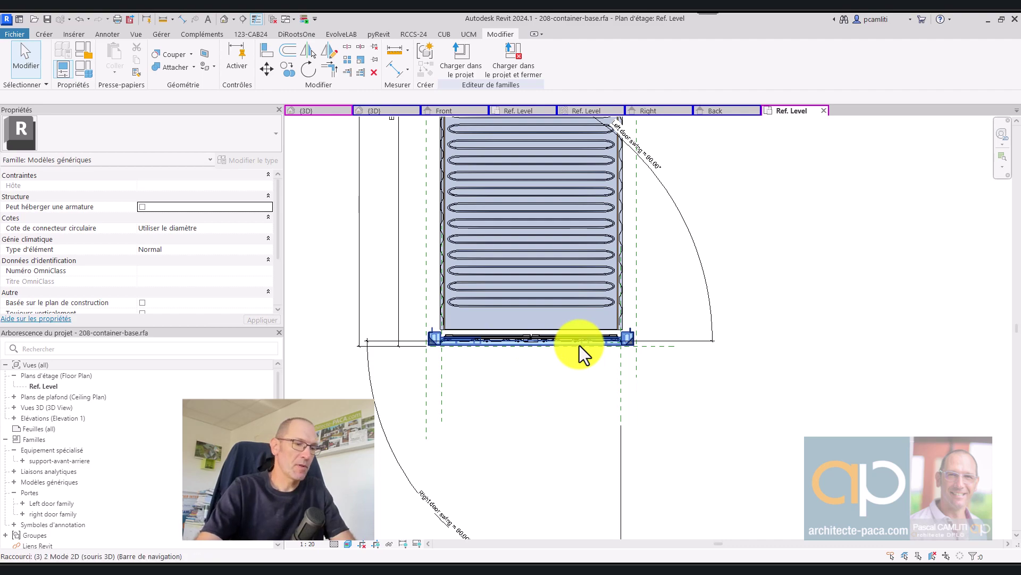
{"action": "key", "text": "ctrl+Tab"}
{"action": "scroll", "coordinate": [686, 351], "scroll_direction": "up", "scroll_amount": 4}
Associate the support's Largeur type parameter with the container's Largeur, making it 2800.0 wide
{"action": "left_click", "coordinate": [675, 336]}
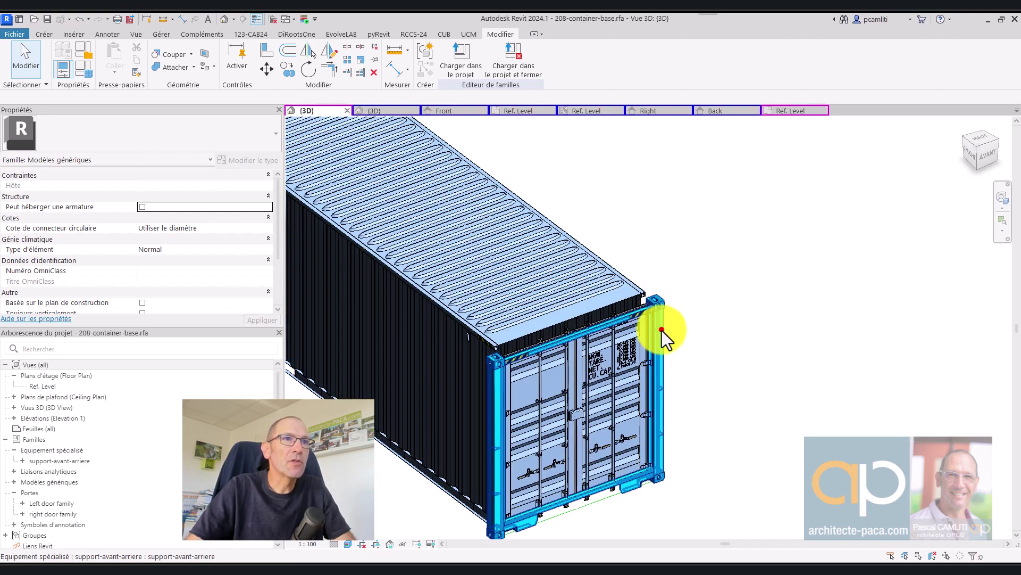
{"action": "mouse_move", "coordinate": [668, 335]}
{"action": "middle_mouse_down", "text": "shift"}
{"action": "mouse_move", "coordinate": [720, 319]}
{"action": "mouse_move", "coordinate": [702, 278]}
{"action": "mouse_move", "coordinate": [616, 257]}
{"action": "mouse_move", "coordinate": [588, 255]}
{"action": "mouse_move", "coordinate": [515, 306]}
{"action": "middle_mouse_up", "text": "shift"}
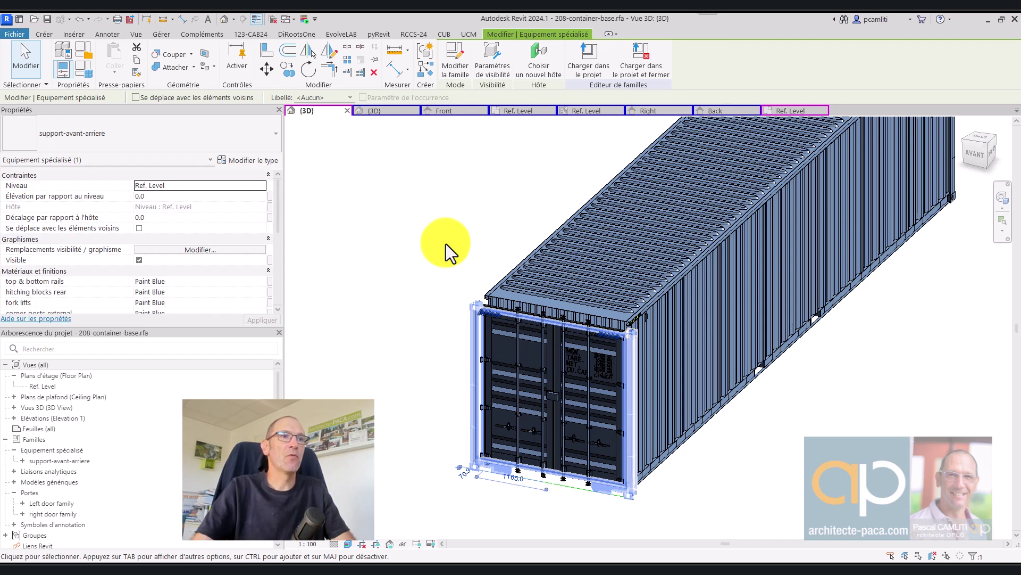
{"action": "left_click", "coordinate": [252, 161]}
{"action": "left_click_drag", "start_coordinate": [355, 108], "coordinate": [548, 43]}
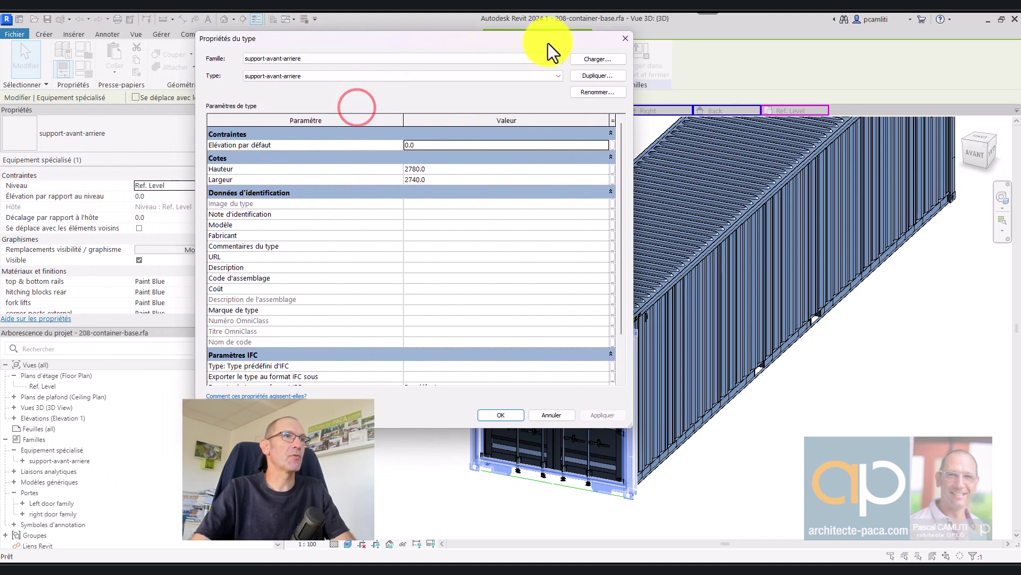
{"action": "left_click", "coordinate": [613, 179]}
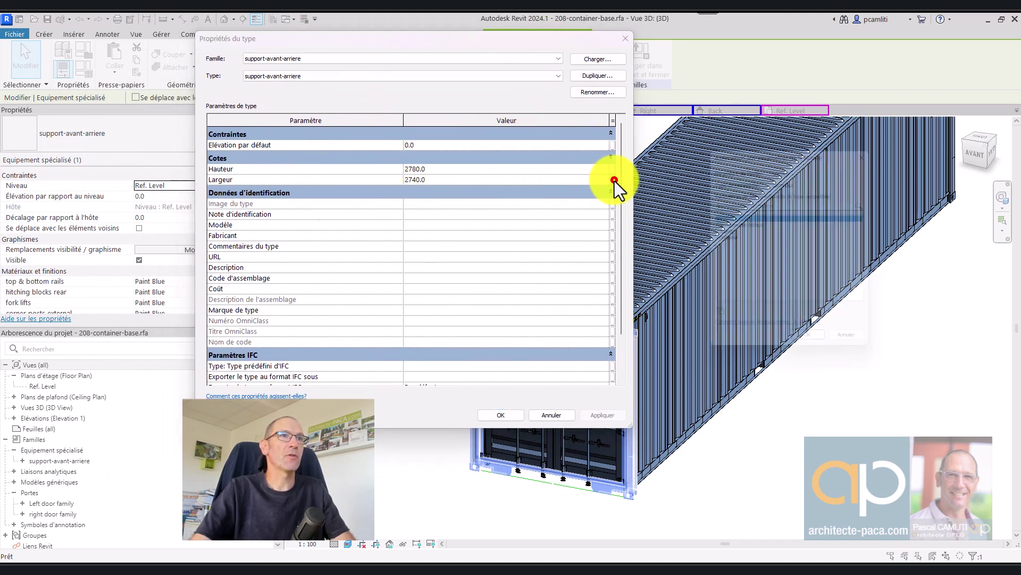
{"action": "left_click", "coordinate": [732, 230]}
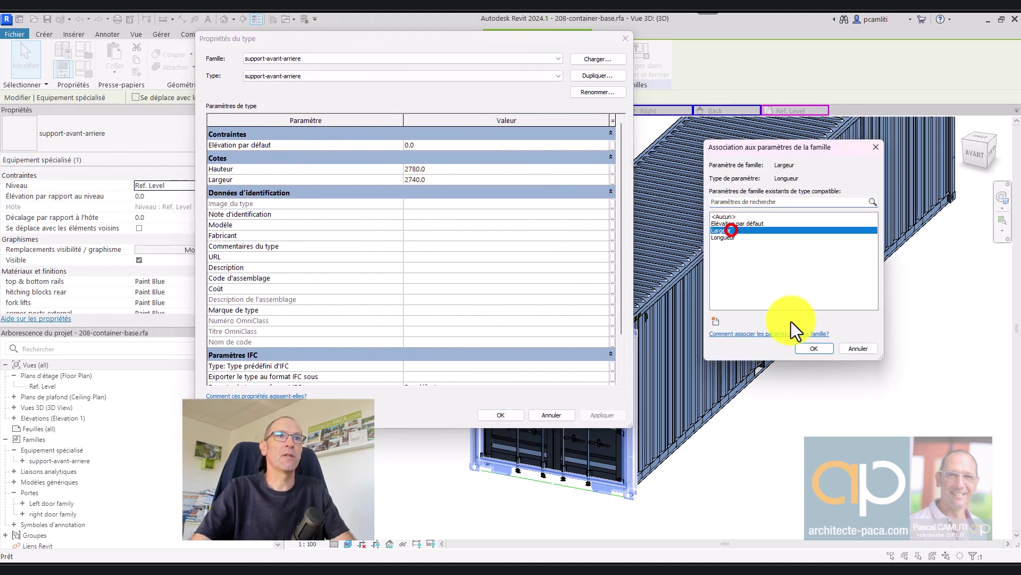
{"action": "left_click", "coordinate": [810, 348]}
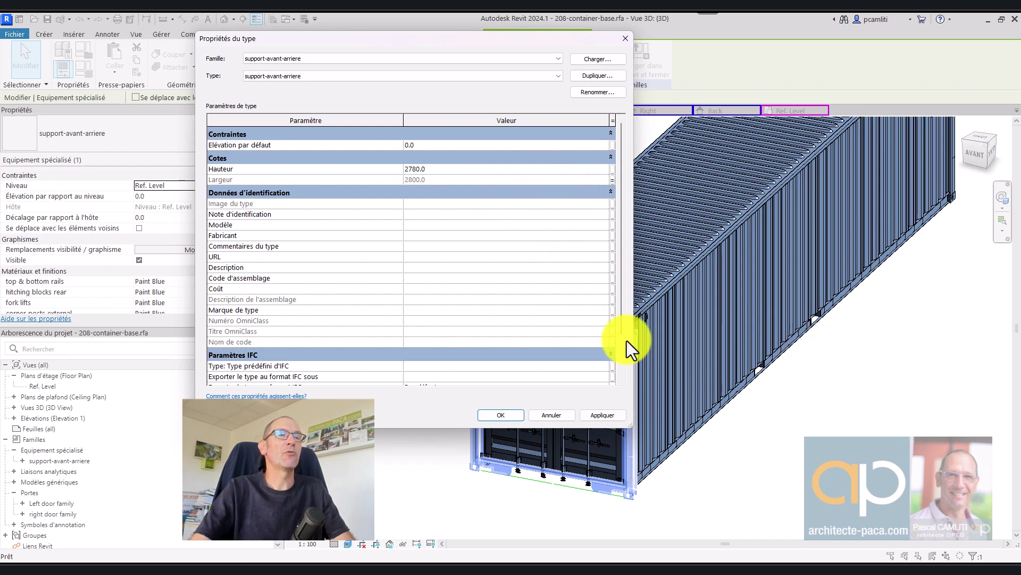
{"action": "left_click", "coordinate": [510, 413]}
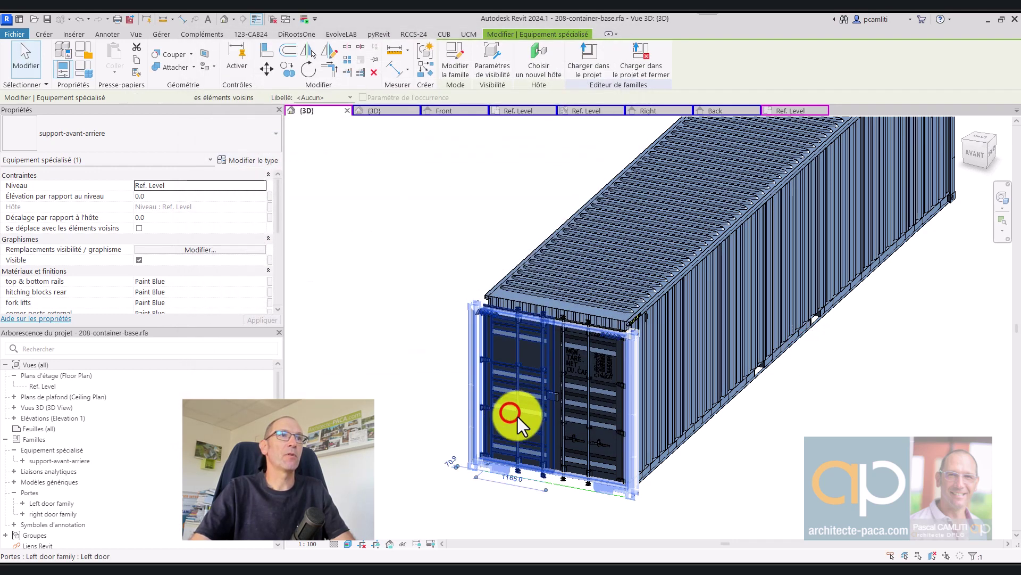
{"action": "left_click", "coordinate": [777, 430]}
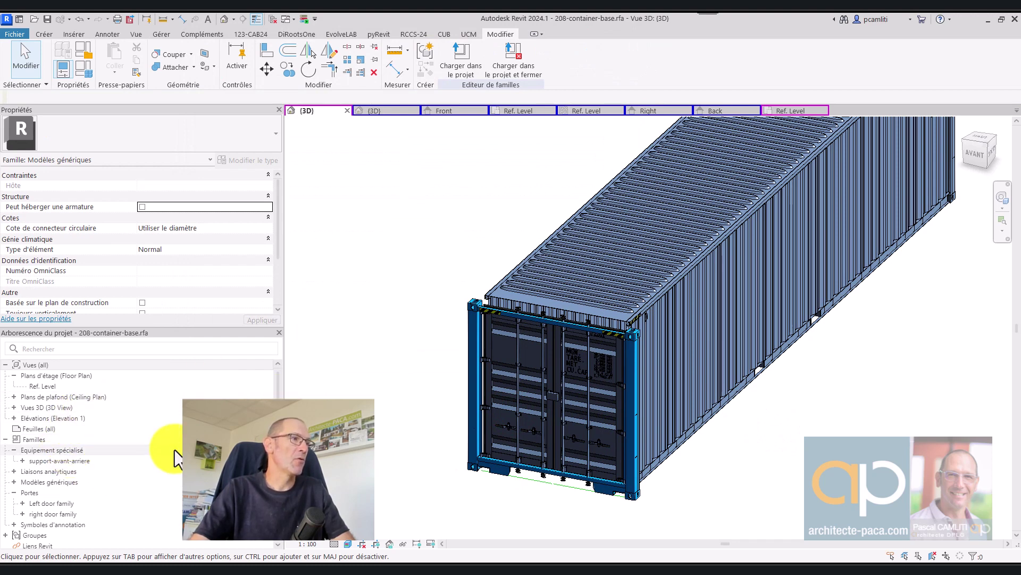
Open the Right elevation and draw a horizontal reference plane across the container's top
{"action": "double_click", "coordinate": [161, 415]}
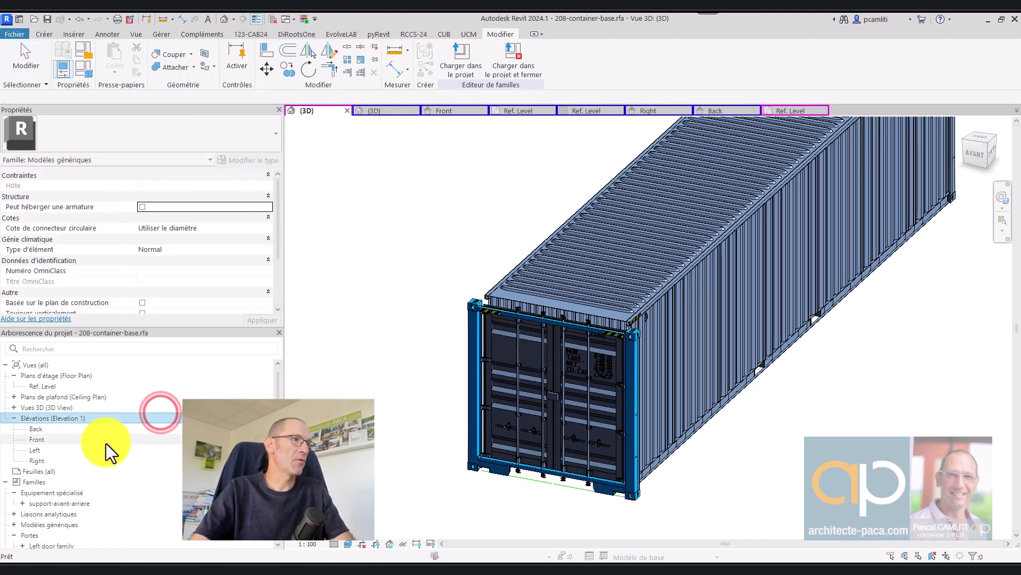
{"action": "double_click", "coordinate": [64, 460]}
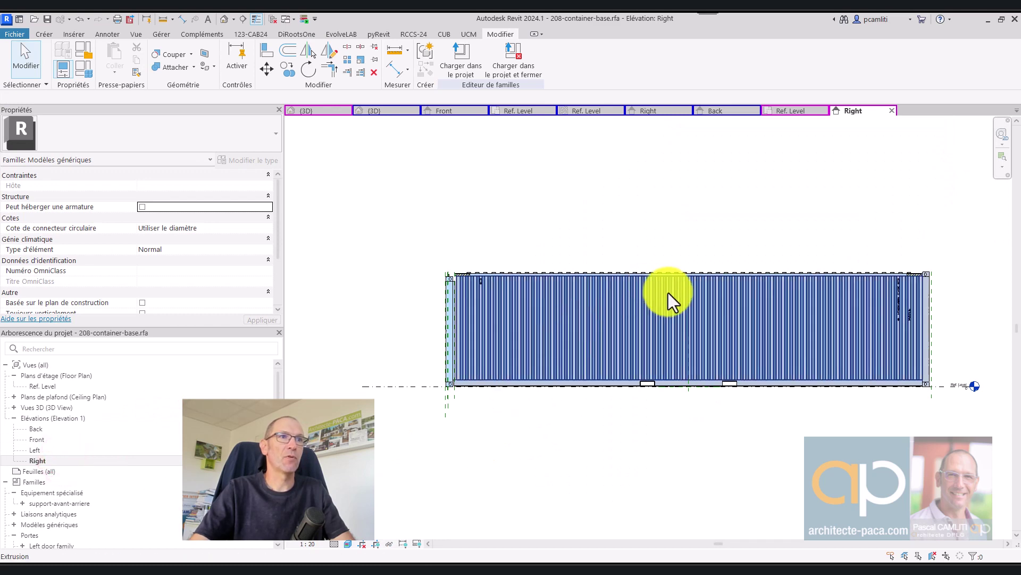
{"action": "scroll", "coordinate": [771, 287], "scroll_direction": "up", "scroll_amount": 2}
{"action": "scroll", "coordinate": [947, 282], "scroll_direction": "up", "scroll_amount": 2}
{"action": "scroll", "coordinate": [984, 277], "scroll_direction": "up", "scroll_amount": 1}
{"action": "scroll", "coordinate": [983, 277], "scroll_direction": "down", "scroll_amount": 2}
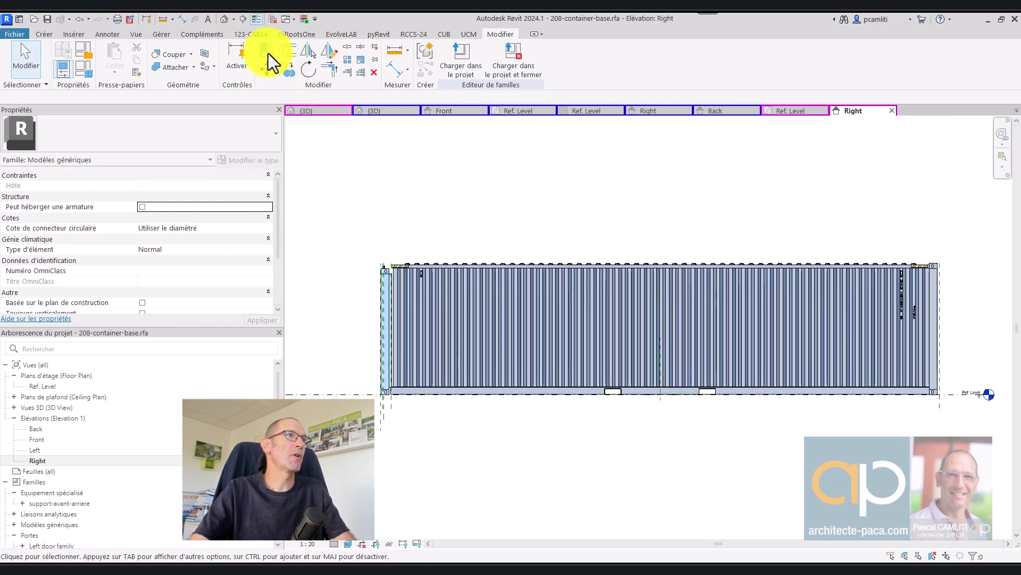
{"action": "left_click", "coordinate": [44, 34]}
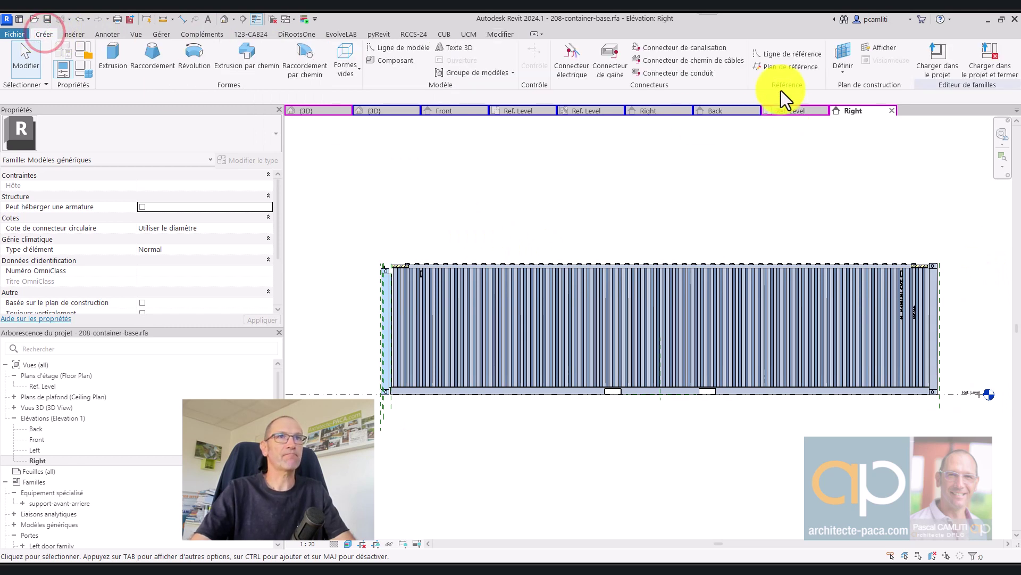
{"action": "left_click", "coordinate": [358, 261]}
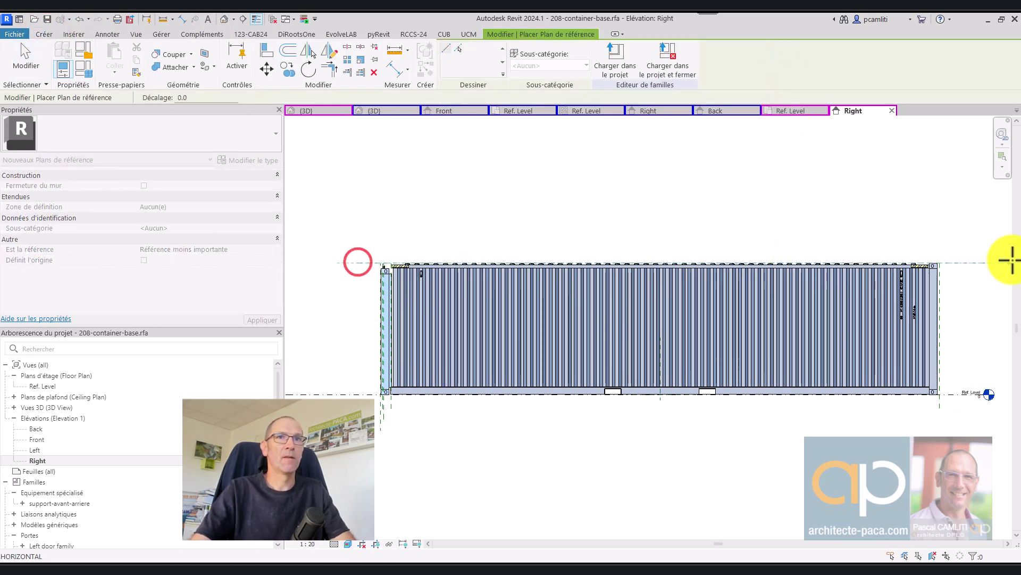
{"action": "left_click", "coordinate": [975, 262]}
{"action": "key", "text": "Escape"}
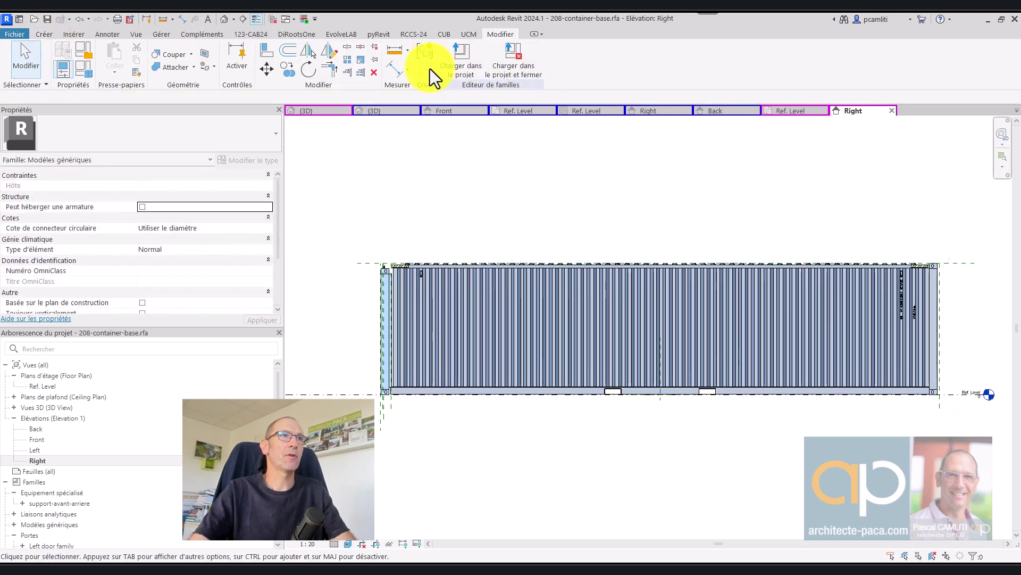
Add a 2898 aligned dimension from Ref. Level to the top plane, labelled with new parameter Hauteur
{"action": "left_click", "coordinate": [388, 76]}
{"action": "left_click", "coordinate": [364, 394]}
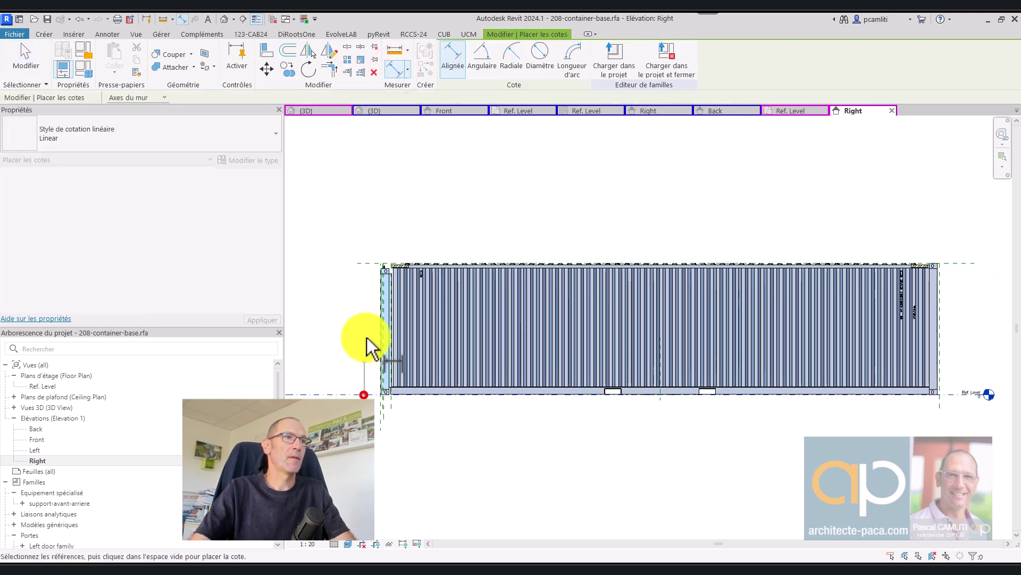
{"action": "left_click", "coordinate": [365, 265]}
{"action": "key", "text": "Escape"}
{"action": "scroll", "coordinate": [366, 289], "scroll_direction": "up", "scroll_amount": 2}
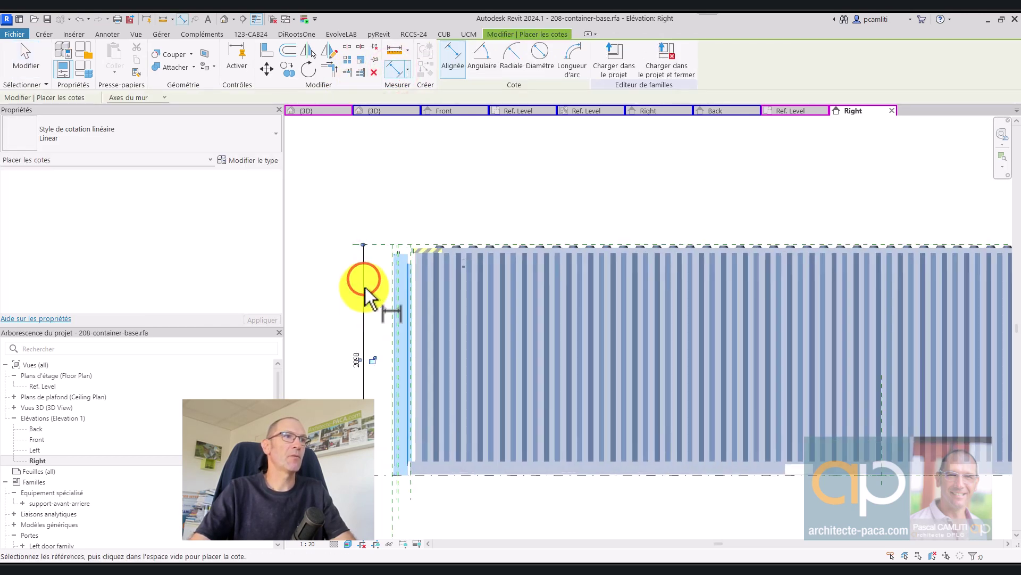
{"action": "left_click", "coordinate": [363, 292]}
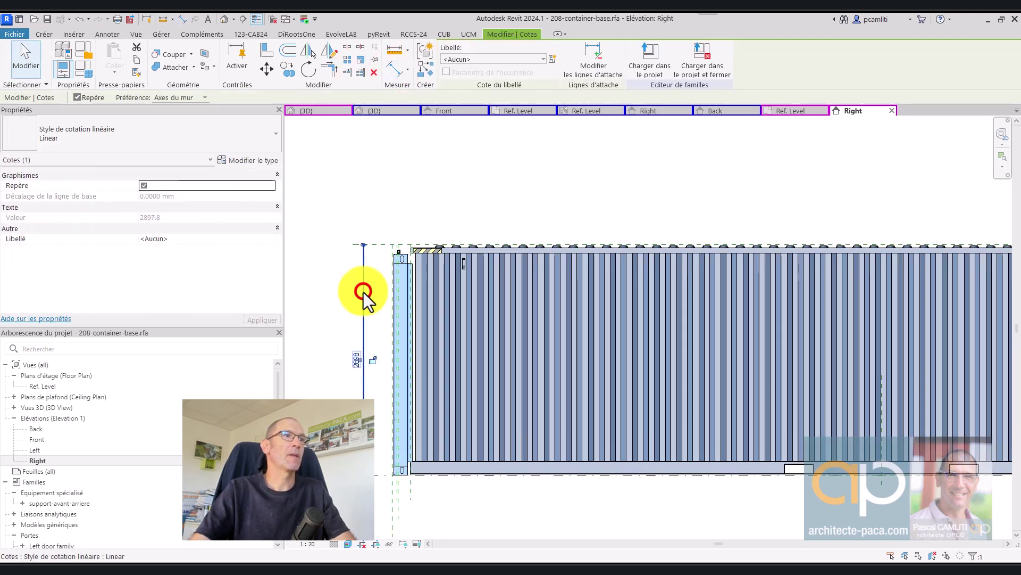
{"action": "left_click", "coordinate": [522, 58]}
{"action": "left_click", "coordinate": [522, 59]}
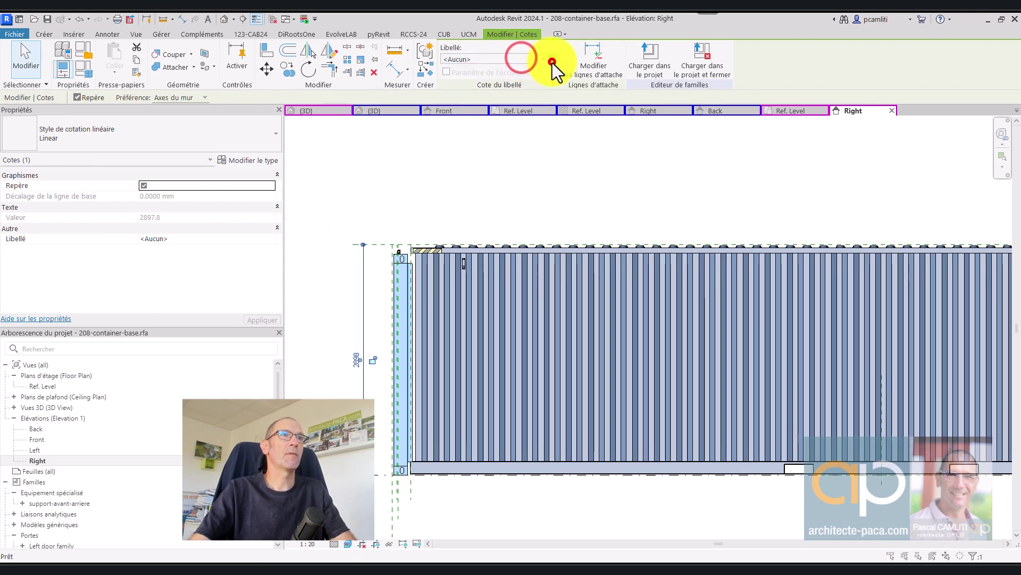
{"action": "type", "text": "Haute"}
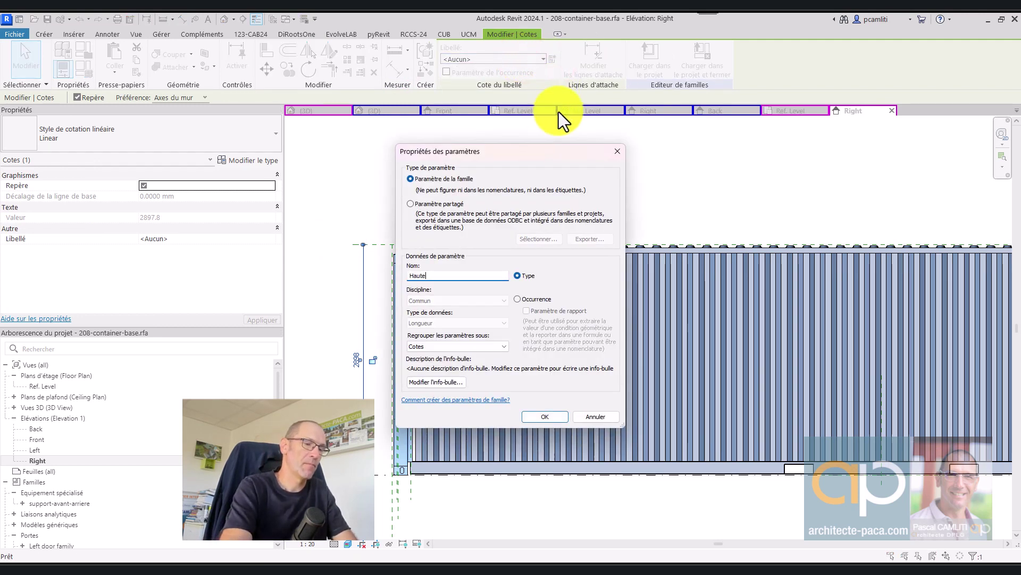
{"action": "type", "text": "ur"}
{"action": "left_click", "coordinate": [544, 418]}
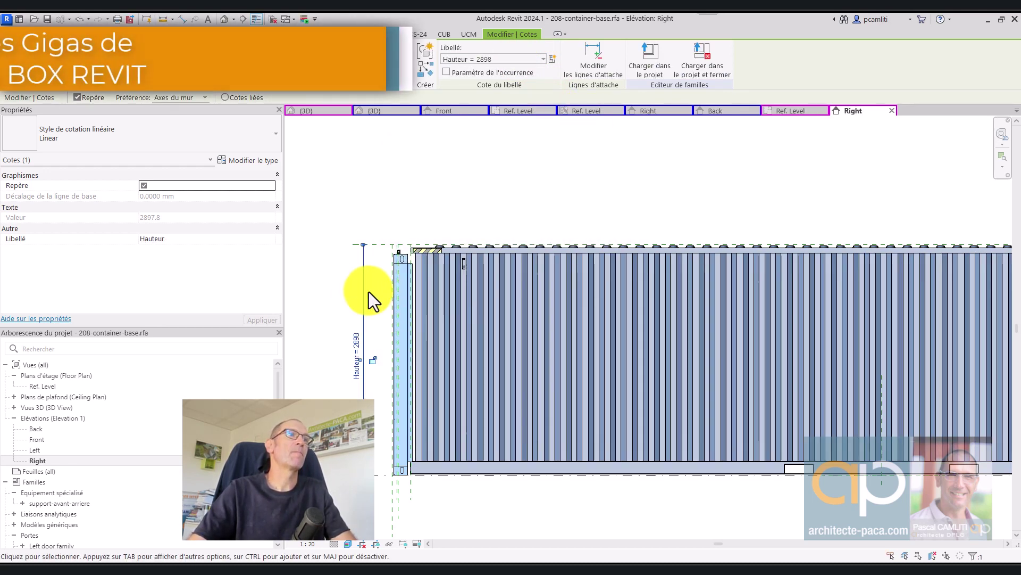
{"action": "scroll", "coordinate": [420, 266], "scroll_direction": "up", "scroll_amount": 2}
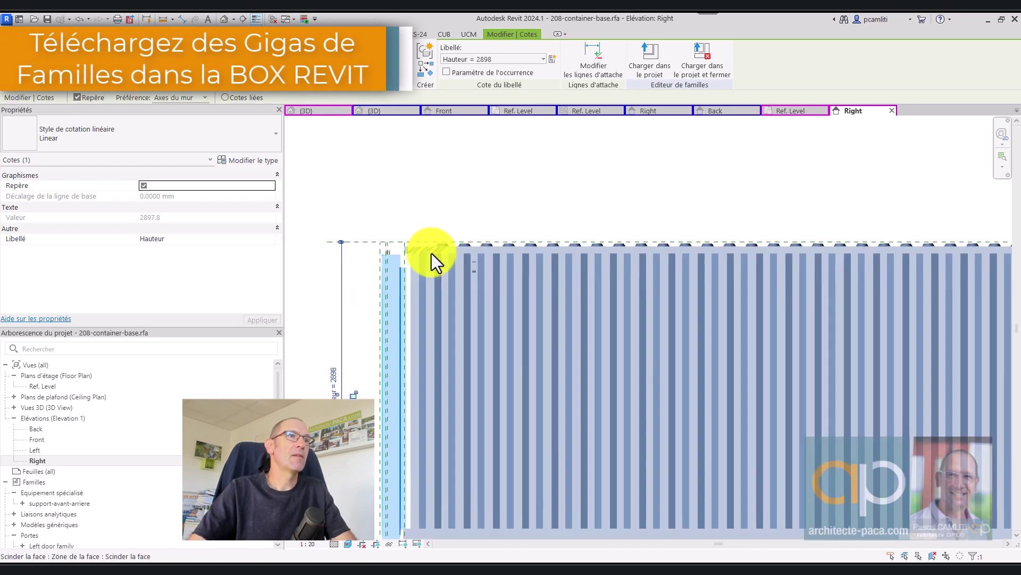
{"action": "scroll", "coordinate": [432, 255], "scroll_direction": "up", "scroll_amount": 2}
{"action": "scroll", "coordinate": [431, 240], "scroll_direction": "up", "scroll_amount": 2}
Align the dashed top reference plane to the container end's top edge in the Right elevation
{"action": "left_click", "coordinate": [430, 225]}
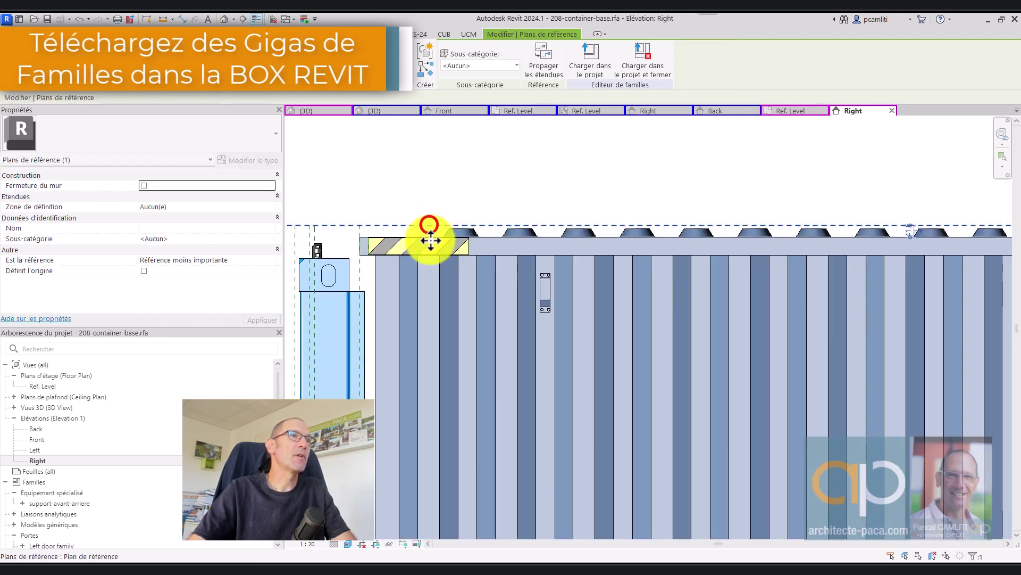
{"action": "scroll", "coordinate": [381, 228], "scroll_direction": "up", "scroll_amount": 2}
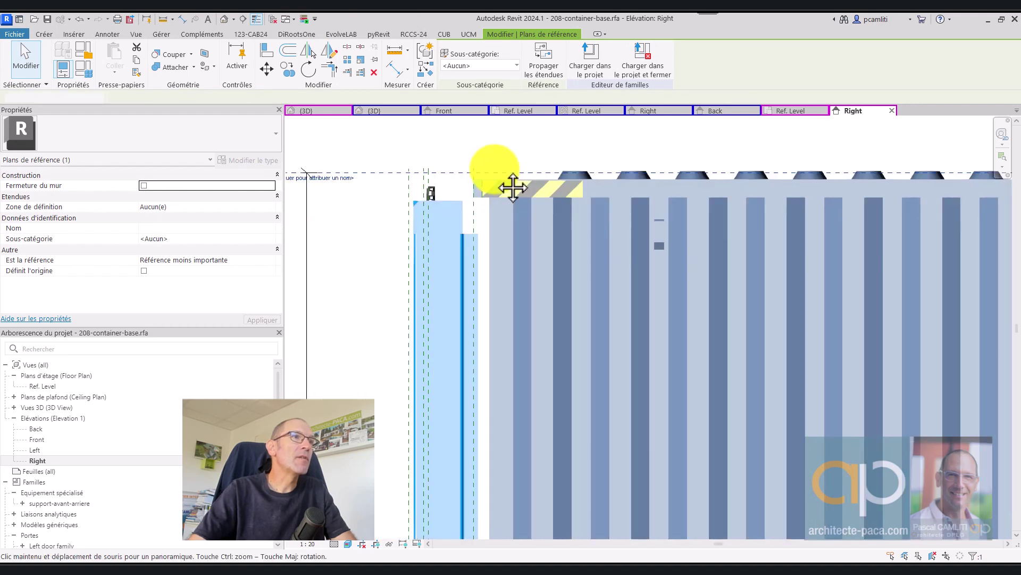
{"action": "scroll", "coordinate": [490, 171], "scroll_direction": "up", "scroll_amount": 2}
{"action": "left_click", "coordinate": [274, 65]}
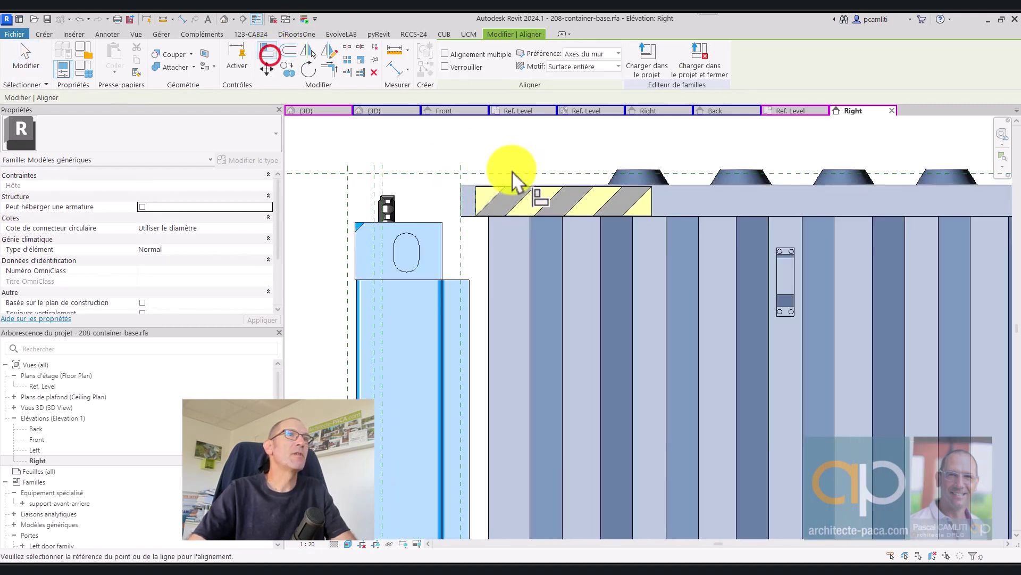
{"action": "left_click", "coordinate": [514, 180]}
{"action": "left_click", "coordinate": [514, 171]}
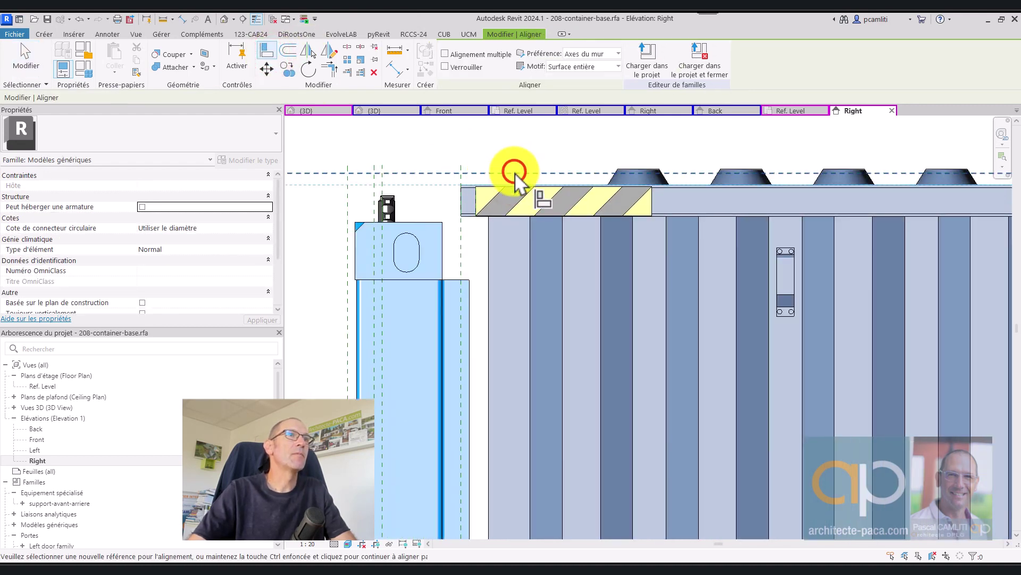
{"action": "scroll", "coordinate": [513, 170], "scroll_direction": "down", "scroll_amount": 2}
{"action": "scroll", "coordinate": [513, 170], "scroll_direction": "down", "scroll_amount": 1}
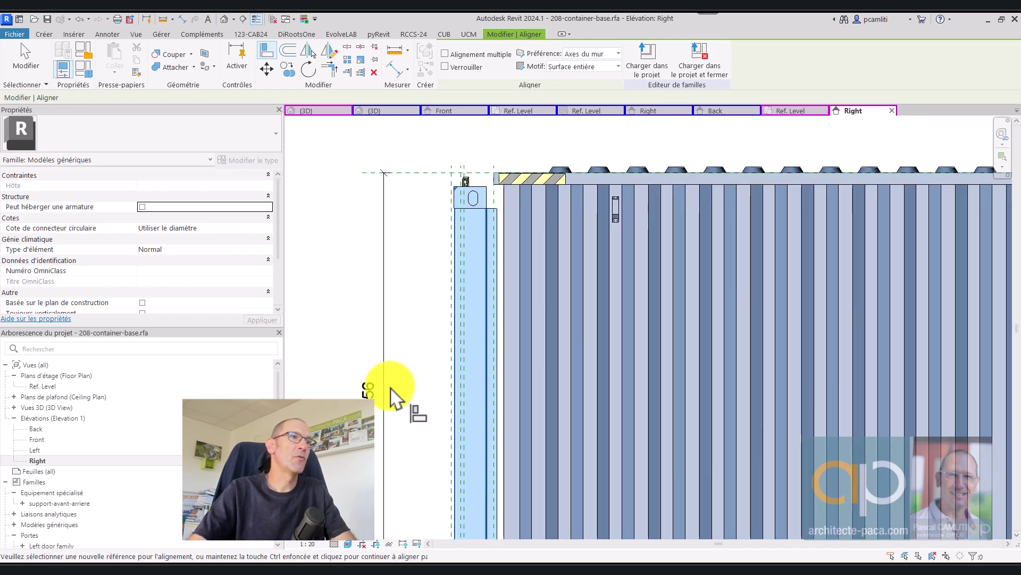
{"action": "key", "text": "Escape"}
Associate the support's Hauteur type parameter with the container's Hauteur parameter
{"action": "left_click", "coordinate": [483, 209]}
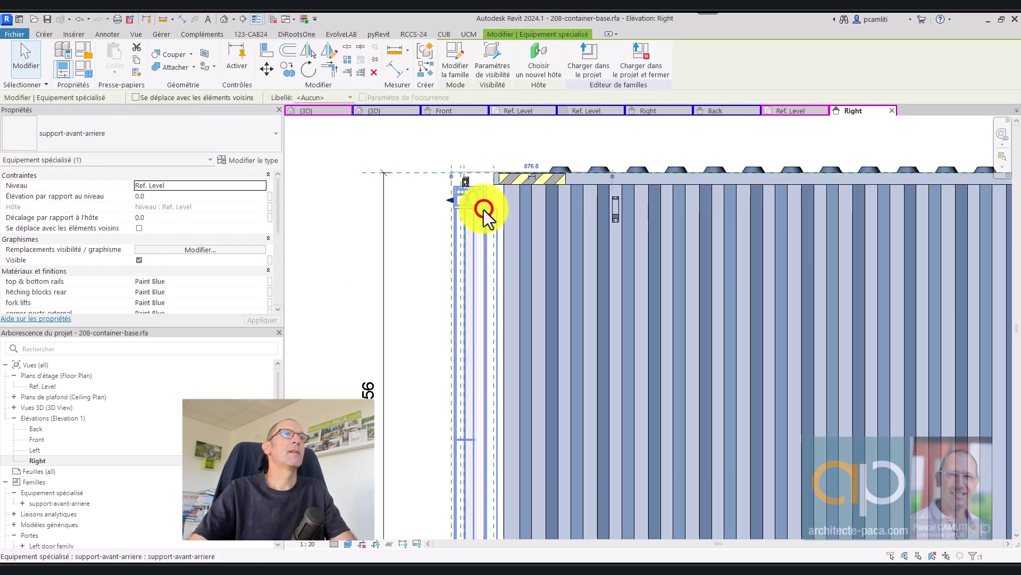
{"action": "left_click", "coordinate": [254, 156]}
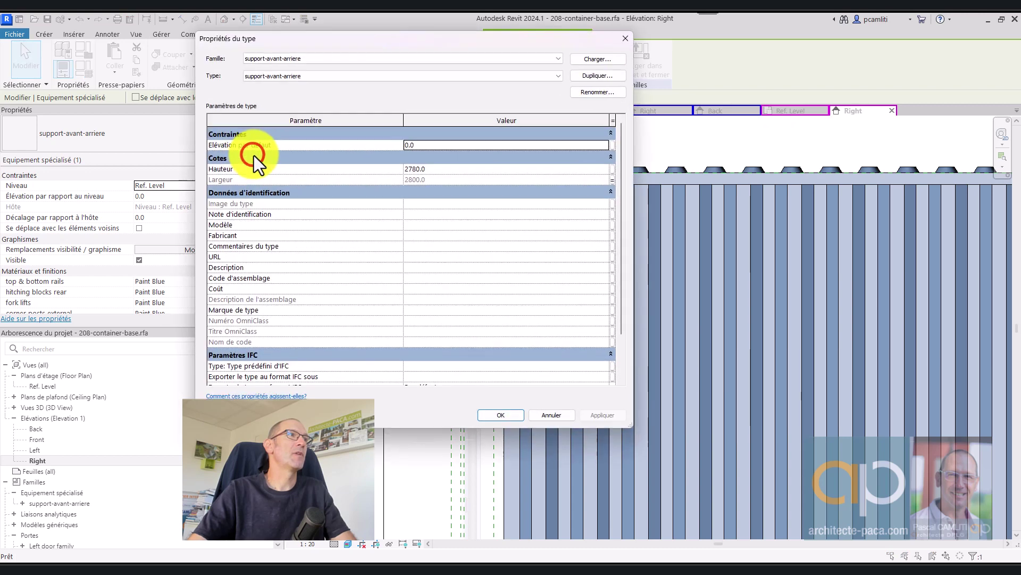
{"action": "left_click", "coordinate": [612, 169]}
{"action": "left_click", "coordinate": [728, 232]}
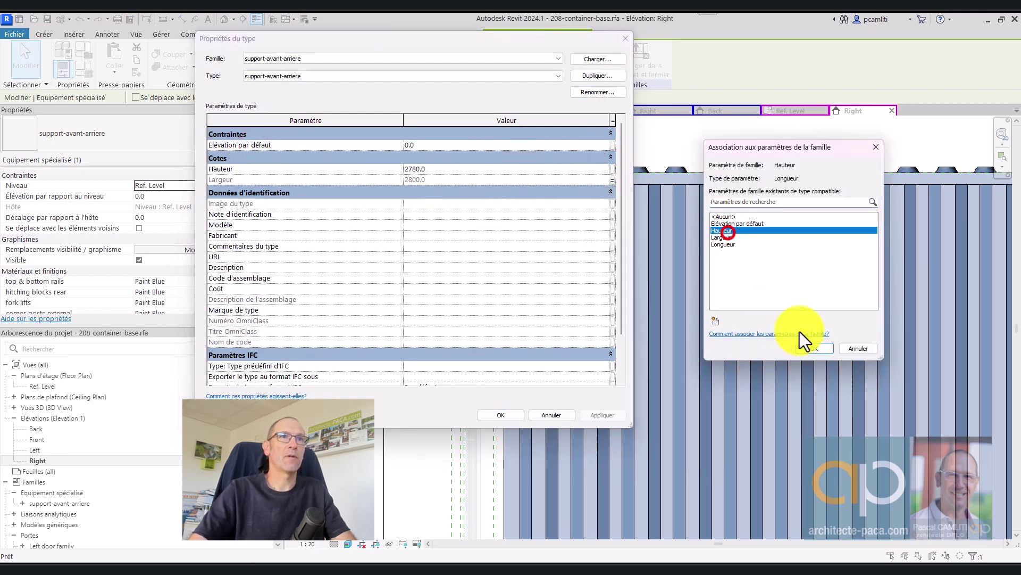
{"action": "left_click", "coordinate": [811, 346]}
{"action": "left_click", "coordinate": [513, 415]}
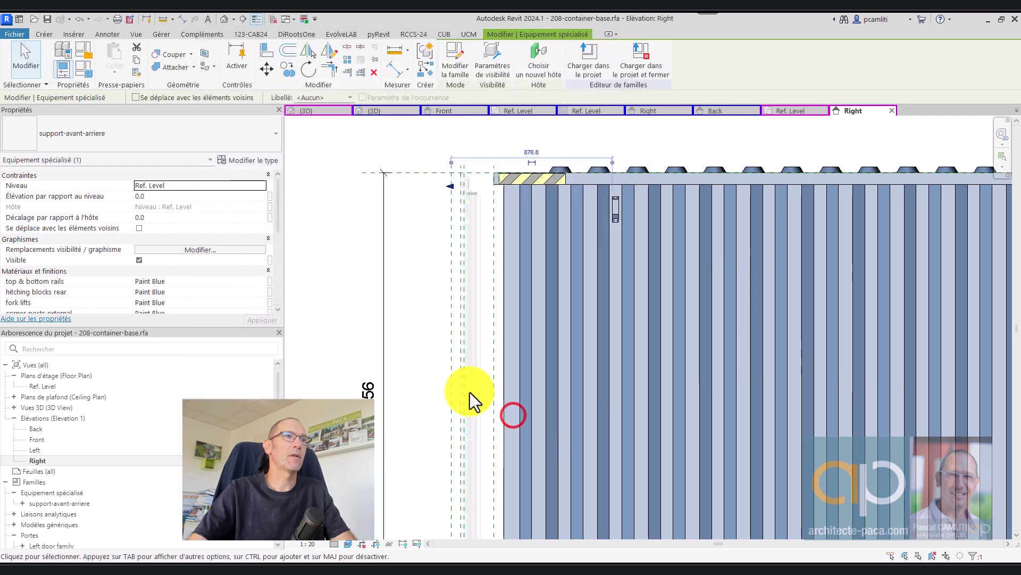
{"action": "key", "text": "Escape"}
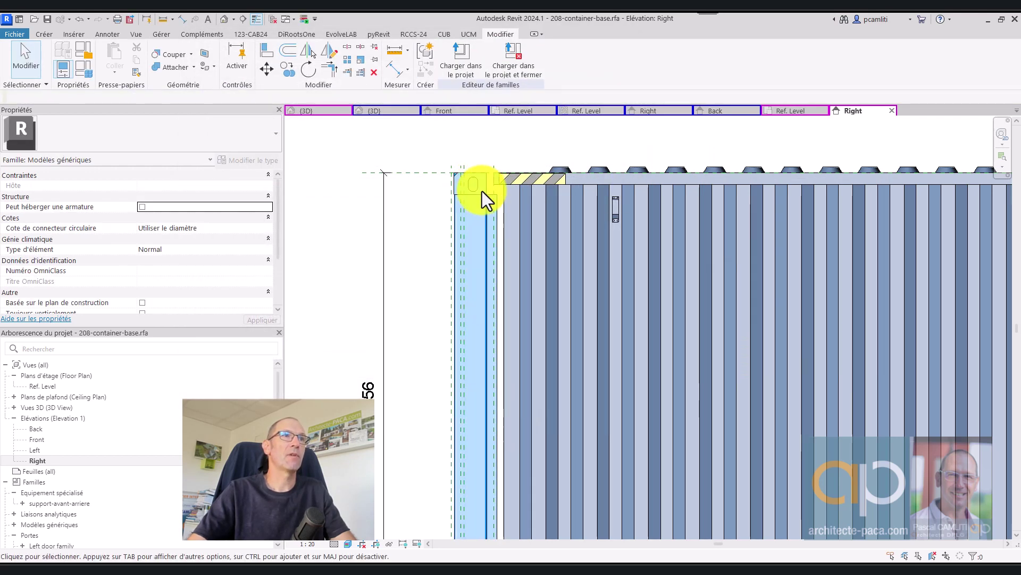
Switch to the 3D view and orbit to inspect the container's end and roof
{"action": "scroll", "coordinate": [483, 193], "scroll_direction": "down", "scroll_amount": 3}
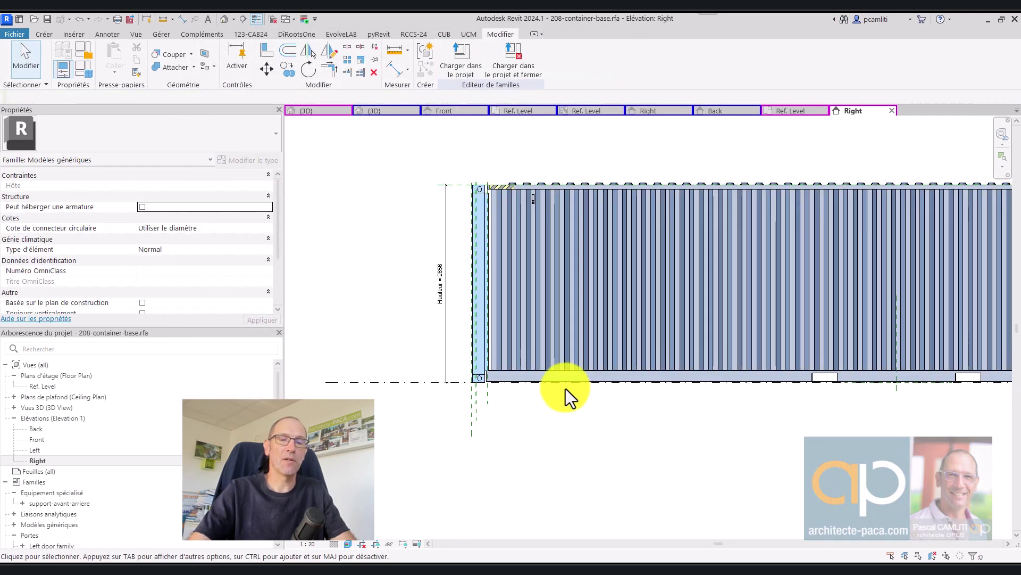
{"action": "key", "text": "ctrl+Tab"}
{"action": "mouse_move", "coordinate": [601, 382]}
{"action": "middle_mouse_down", "text": "shift"}
{"action": "mouse_move", "coordinate": [706, 385]}
{"action": "mouse_move", "coordinate": [612, 341]}
{"action": "mouse_move", "coordinate": [583, 340]}
{"action": "middle_mouse_up", "text": "shift"}
{"action": "left_click", "coordinate": [608, 327]}
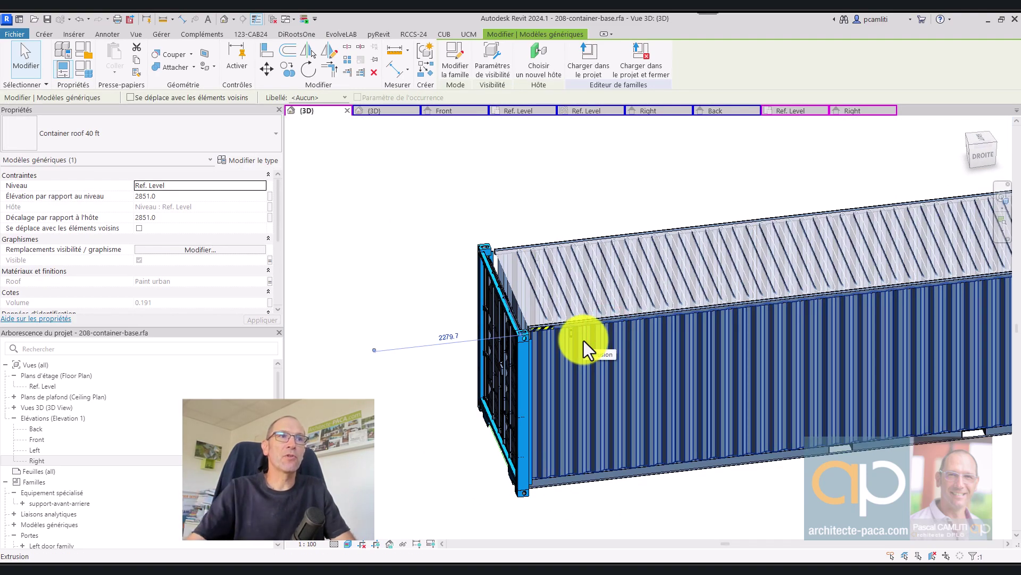
{"action": "left_click", "coordinate": [573, 326]}
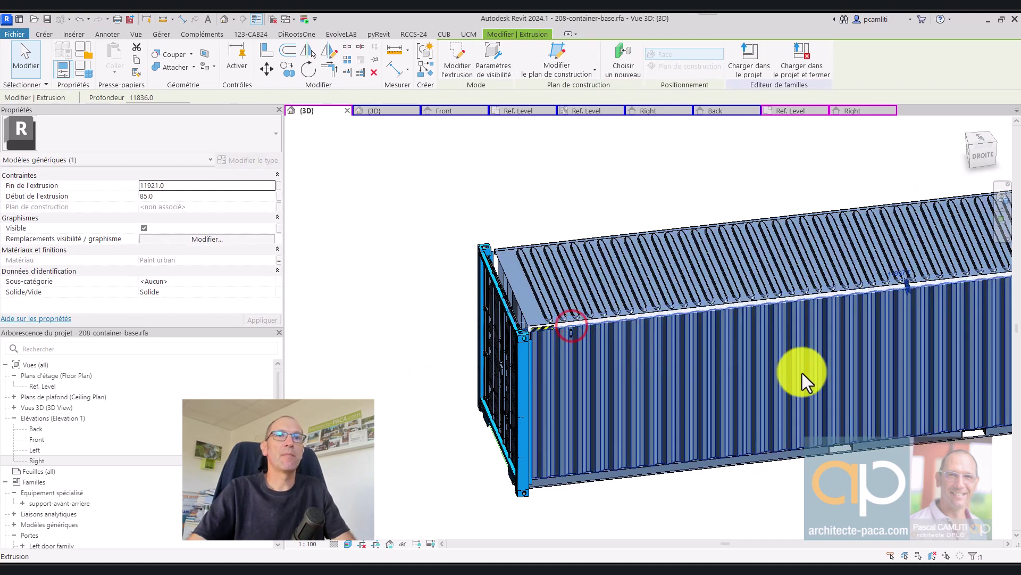
{"action": "mouse_move", "coordinate": [803, 372]}
{"action": "middle_mouse_down", "text": "shift"}
{"action": "mouse_move", "coordinate": [638, 371]}
{"action": "mouse_move", "coordinate": [807, 407]}
{"action": "mouse_move", "coordinate": [884, 454]}
{"action": "mouse_move", "coordinate": [767, 424]}
{"action": "mouse_move", "coordinate": [730, 372]}
{"action": "middle_mouse_up", "text": "shift"}
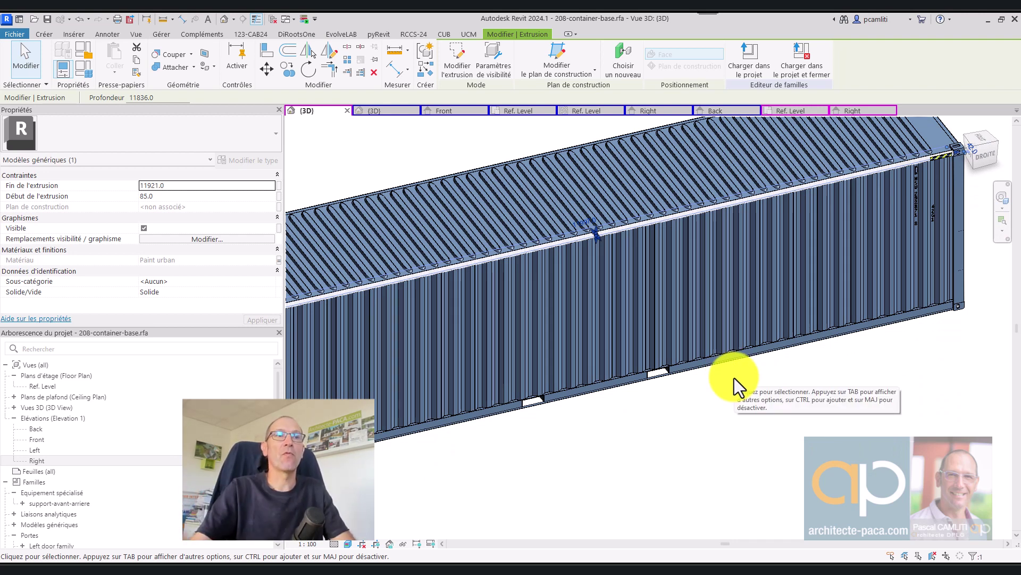
{"action": "scroll", "coordinate": [730, 379], "scroll_direction": "down", "scroll_amount": 5}
{"action": "left_click", "coordinate": [735, 410]}
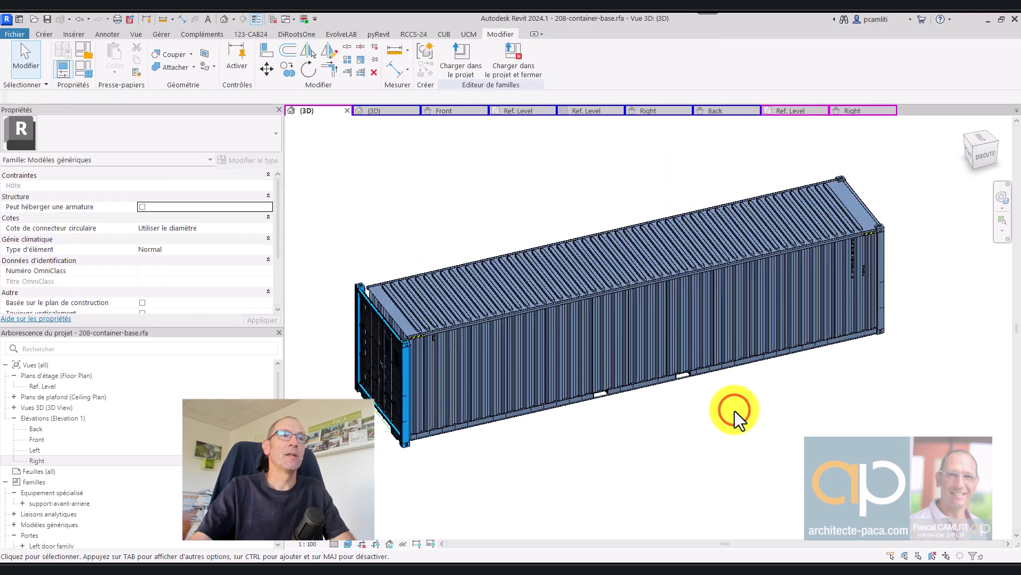
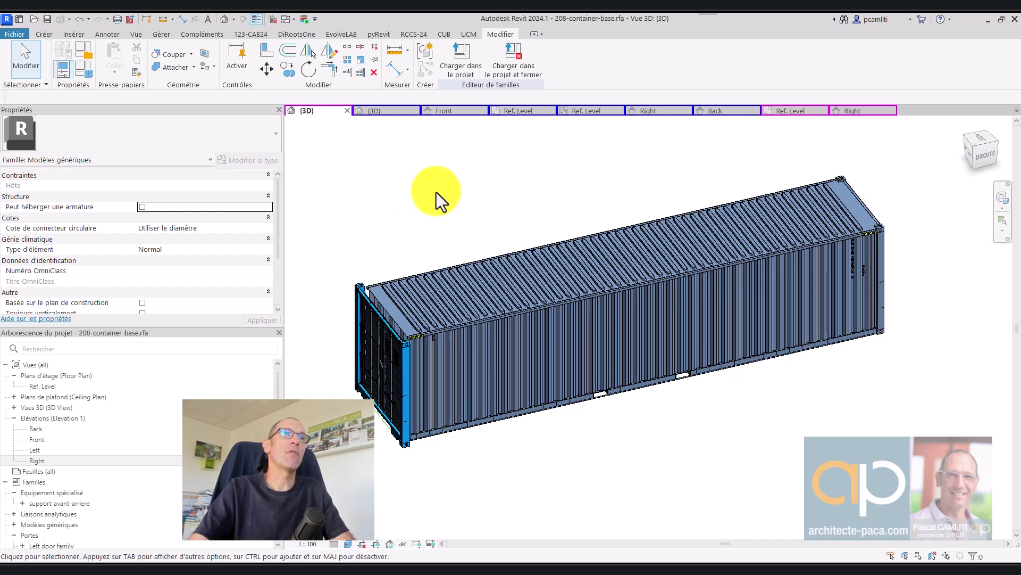
Create a new family from the 'Modèle générique métrique (face).rft' template
{"action": "left_click", "coordinate": [14, 35]}
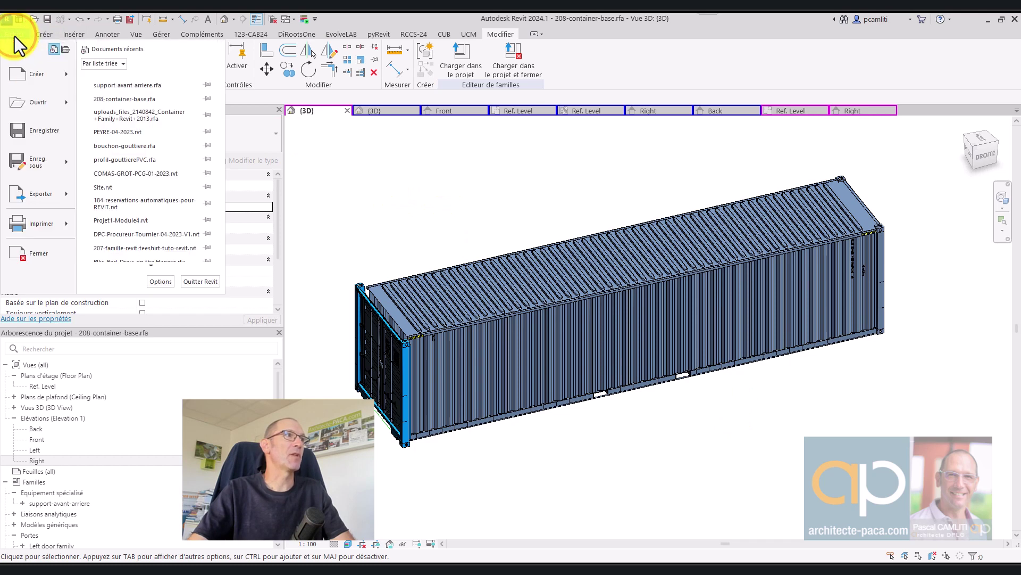
{"action": "left_click", "coordinate": [67, 74]}
{"action": "left_click", "coordinate": [144, 101]}
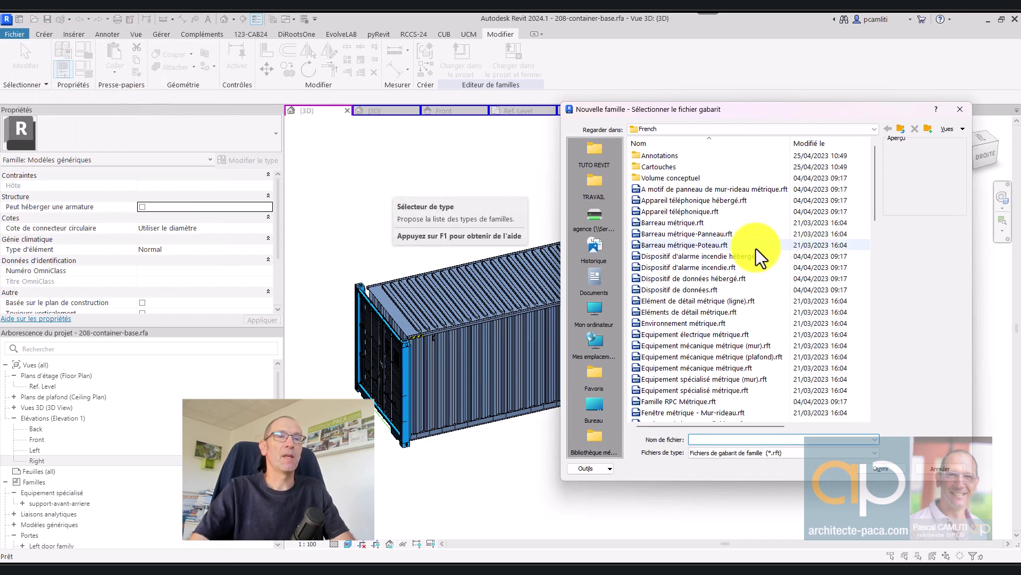
{"action": "scroll", "coordinate": [734, 235], "scroll_direction": "down", "scroll_amount": 5}
{"action": "scroll", "coordinate": [724, 239], "scroll_direction": "down", "scroll_amount": 5}
{"action": "scroll", "coordinate": [737, 268], "scroll_direction": "down", "scroll_amount": 3}
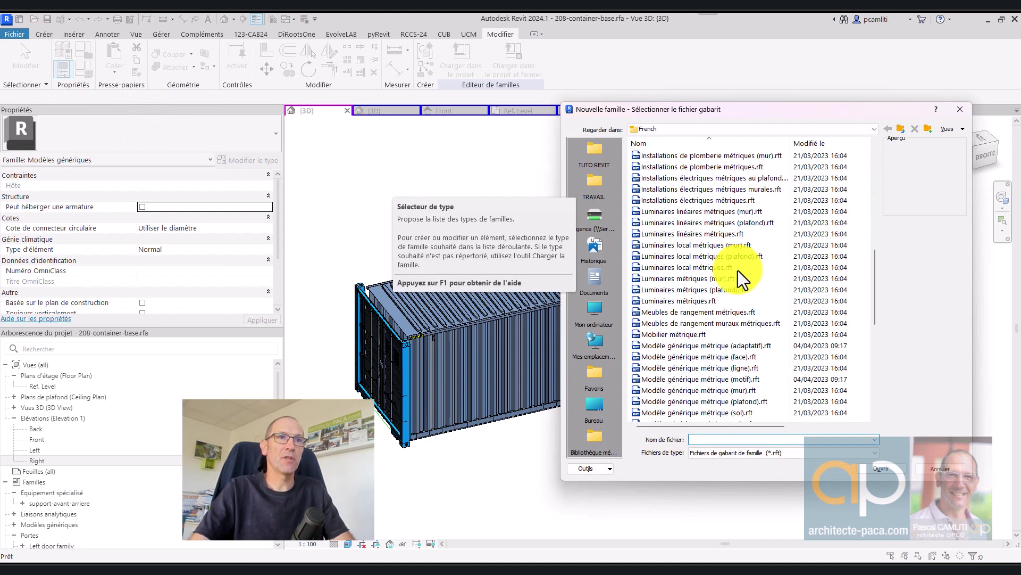
{"action": "left_click", "coordinate": [745, 357]}
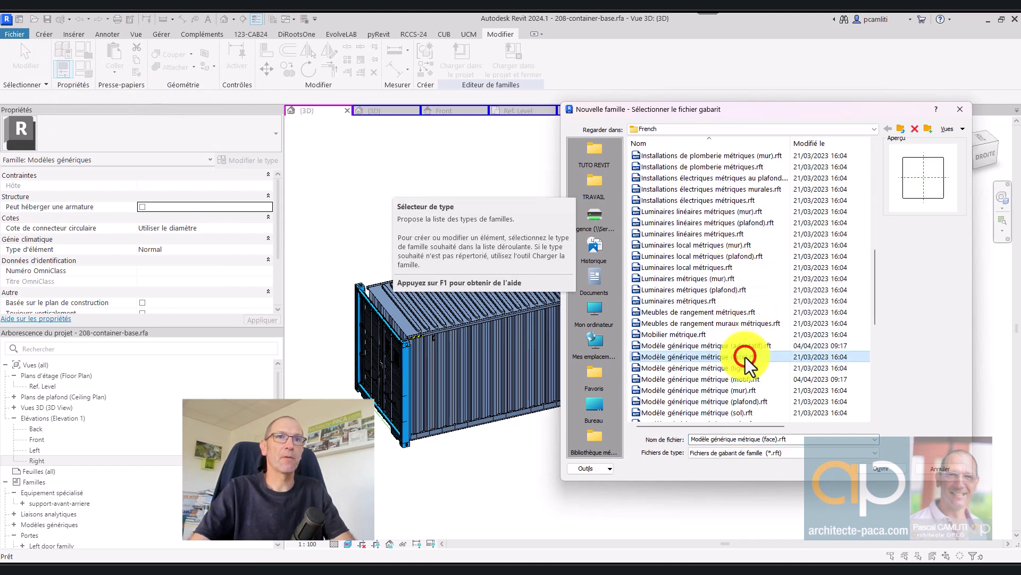
{"action": "left_click", "coordinate": [880, 469]}
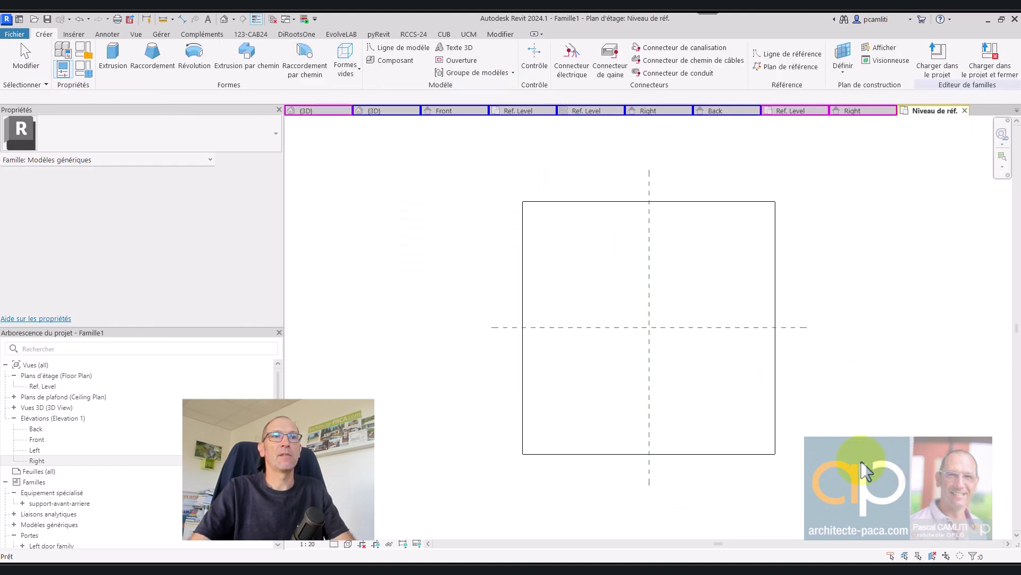
Start a void extrusion, then abandon its sketch
{"action": "left_click", "coordinate": [342, 46]}
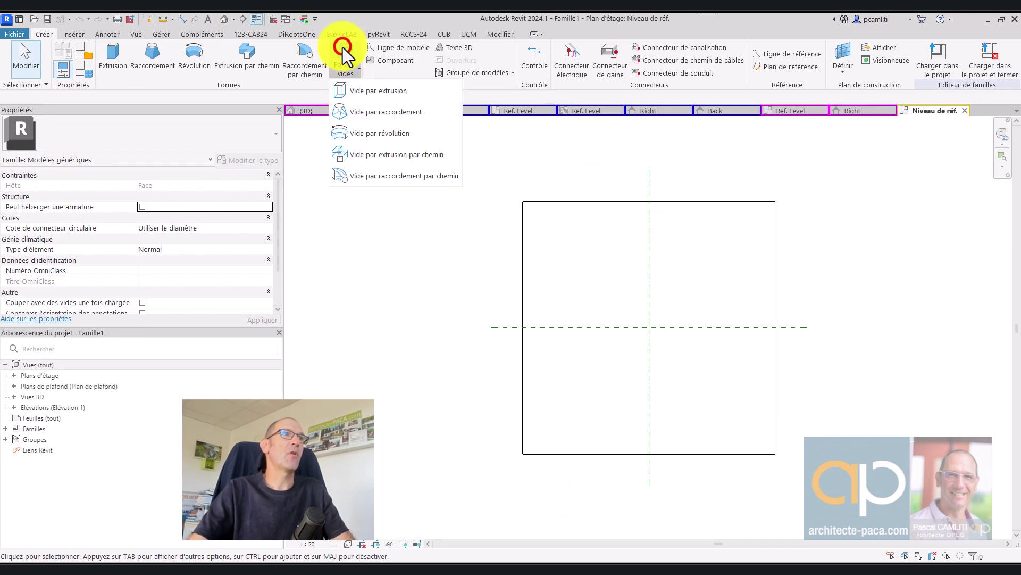
{"action": "left_click", "coordinate": [375, 93]}
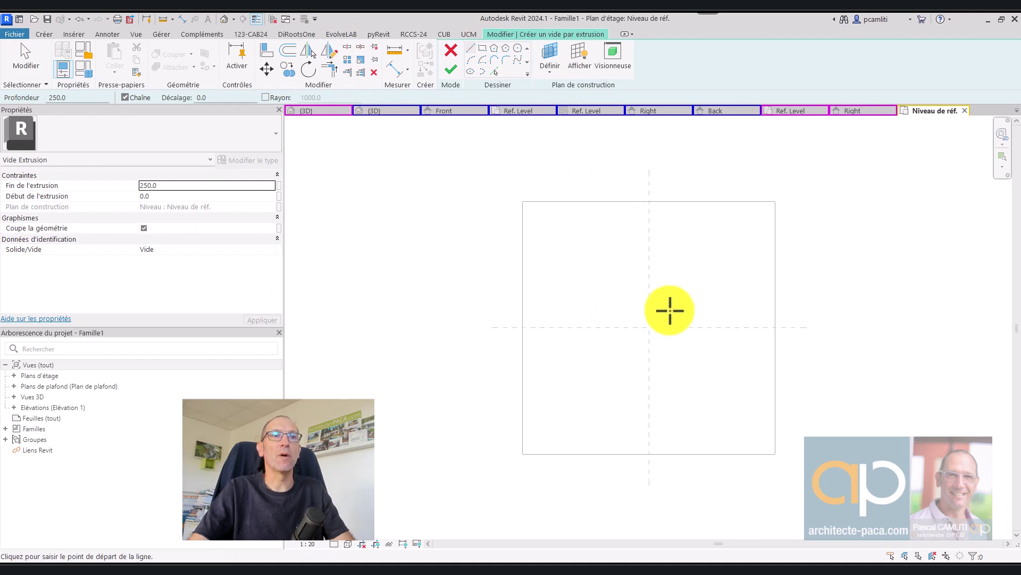
{"action": "key", "text": "Escape"}
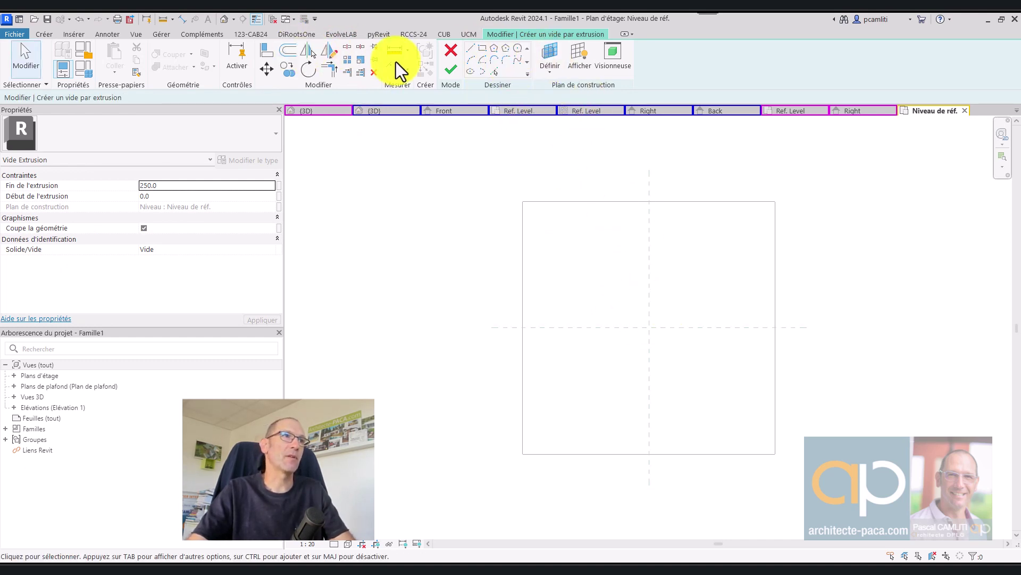
{"action": "left_click", "coordinate": [452, 51]}
Draw a vertical reference plane right of centre and a horizontal one below centre
{"action": "left_click", "coordinate": [47, 34]}
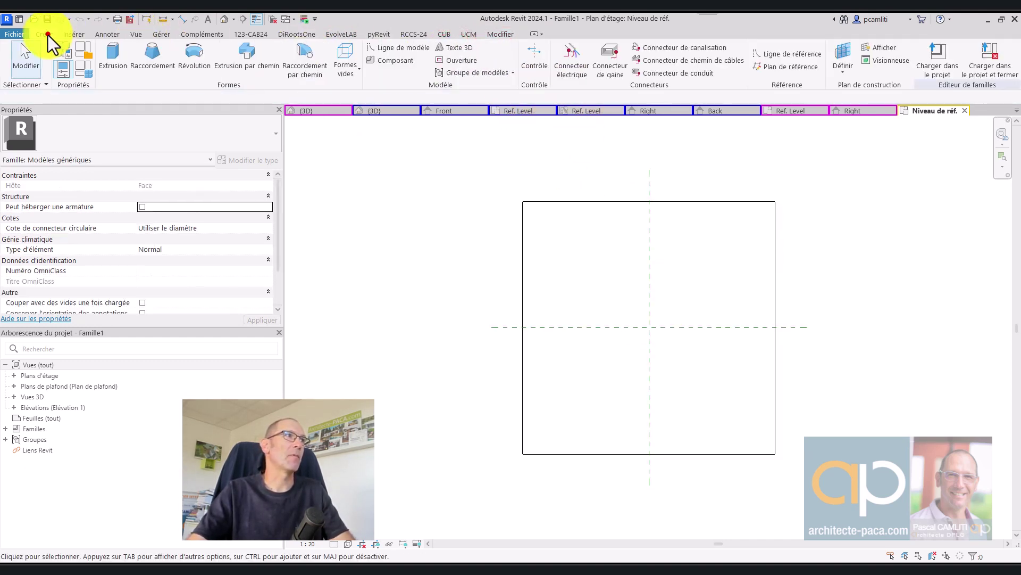
{"action": "left_click", "coordinate": [786, 65]}
{"action": "left_click", "coordinate": [727, 279]}
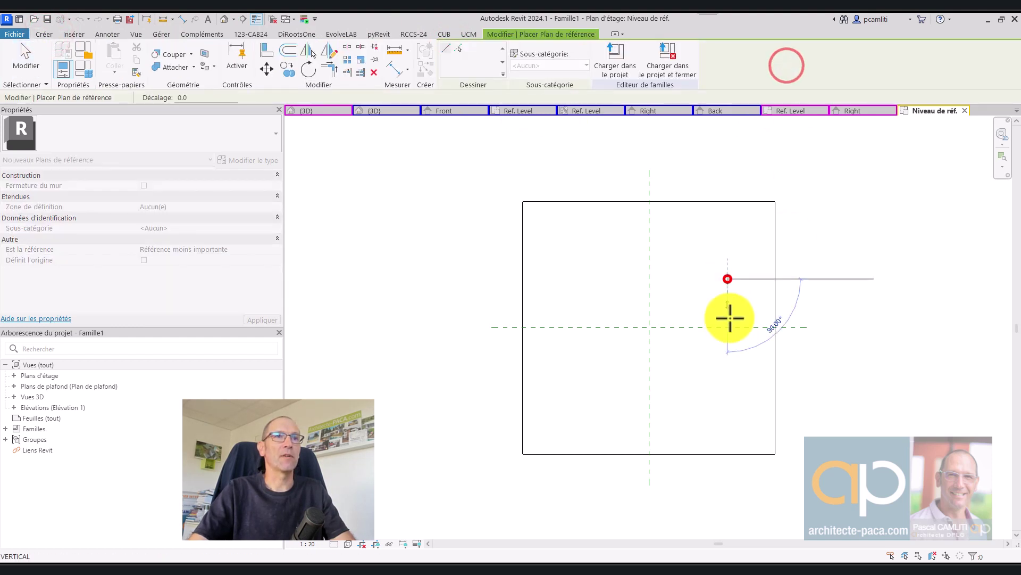
{"action": "left_click", "coordinate": [726, 424]}
{"action": "left_click", "coordinate": [598, 403]}
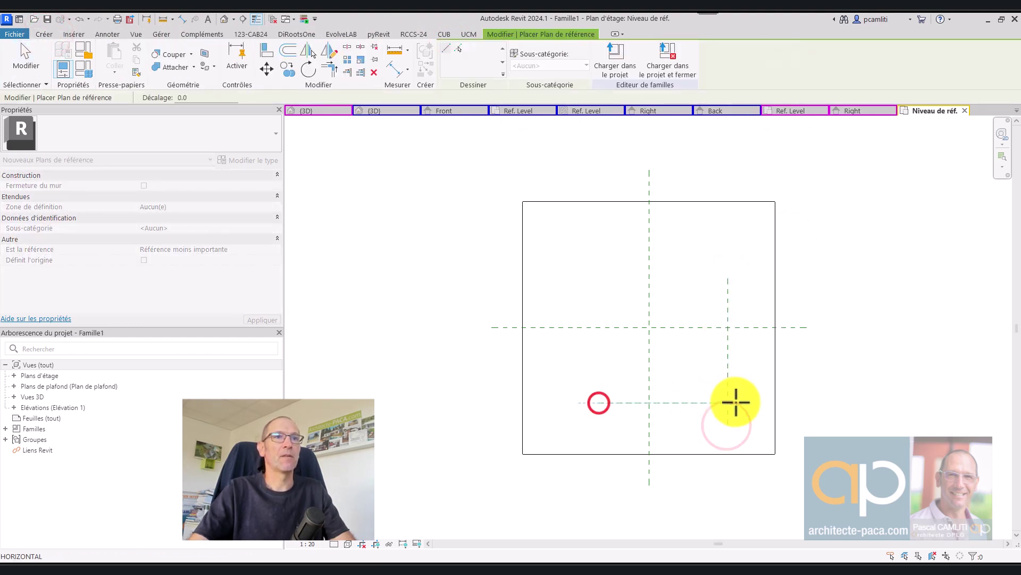
{"action": "left_click", "coordinate": [744, 402]}
{"action": "key", "text": "Escape"}
{"action": "key", "text": "Escape"}
{"action": "middle_click_drag", "start_coordinate": [741, 366], "coordinate": [672, 331]}
{"action": "scroll", "coordinate": [672, 331], "scroll_direction": "up", "scroll_amount": 2}
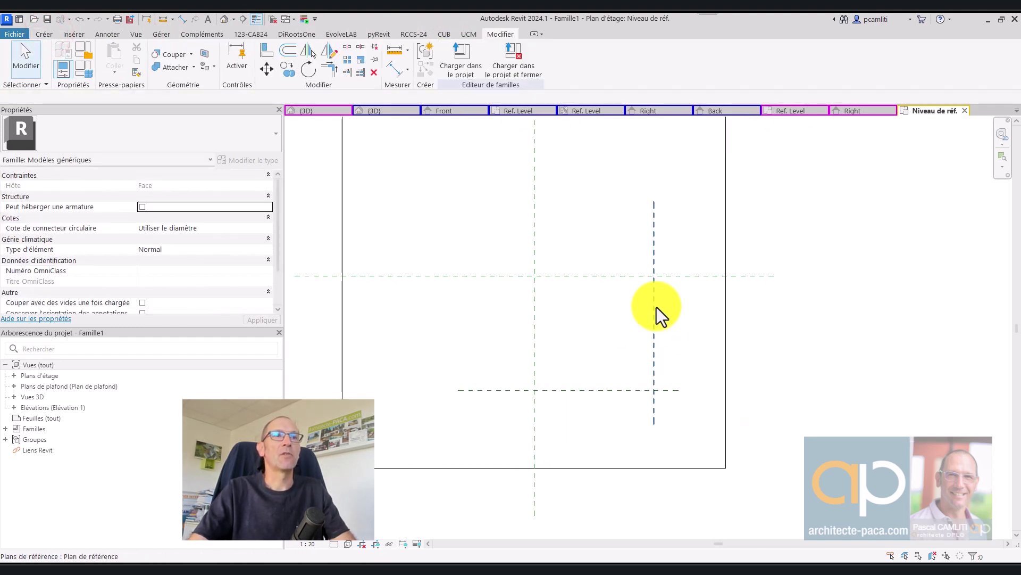
{"action": "left_click", "coordinate": [655, 307]}
Add aligned dimensions between the reference planes, measuring 761 wide and 725 high
{"action": "left_click", "coordinate": [398, 68]}
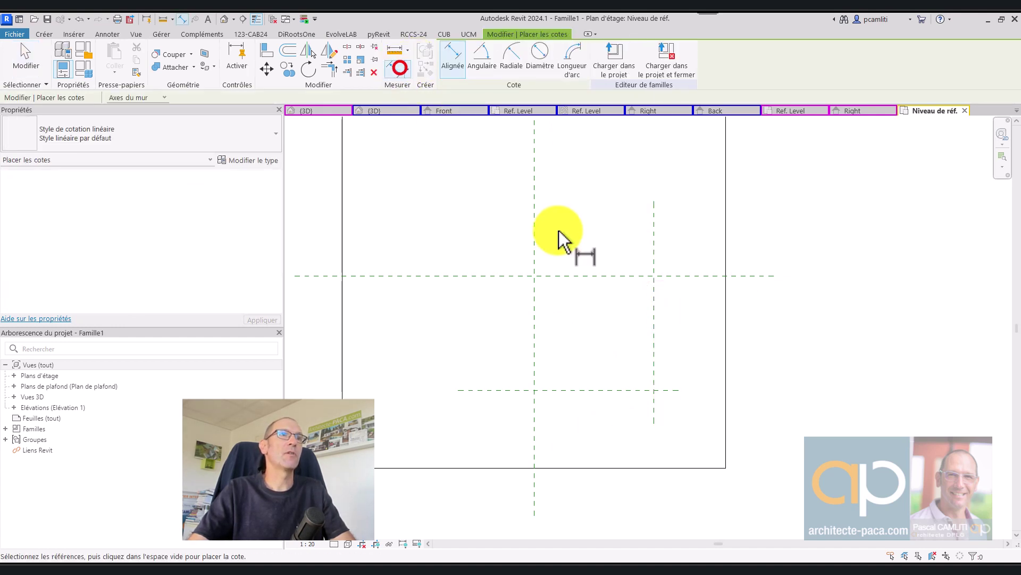
{"action": "left_click", "coordinate": [534, 246]}
{"action": "left_click", "coordinate": [652, 253]}
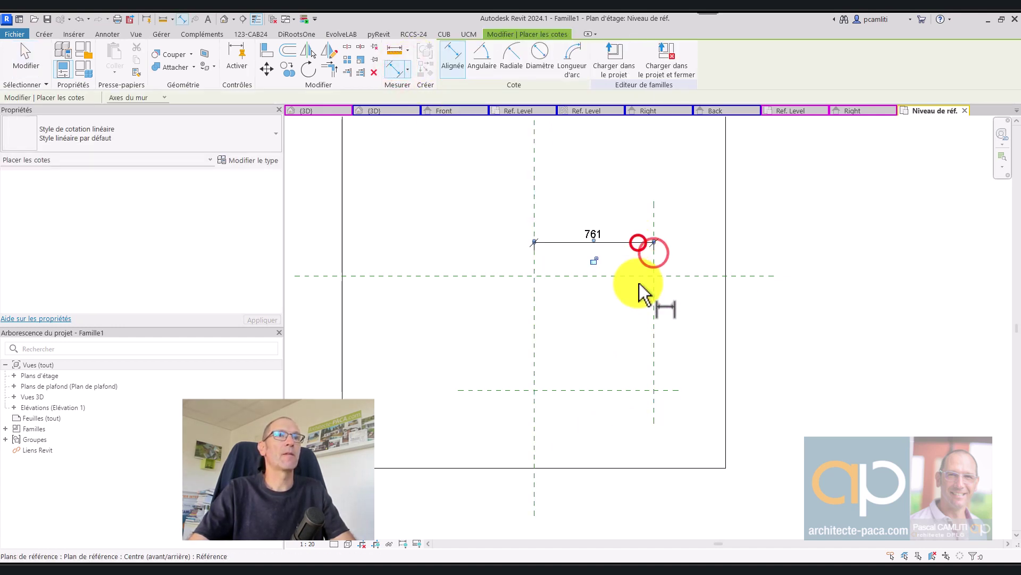
{"action": "left_click", "coordinate": [690, 277]}
{"action": "left_click", "coordinate": [665, 390]}
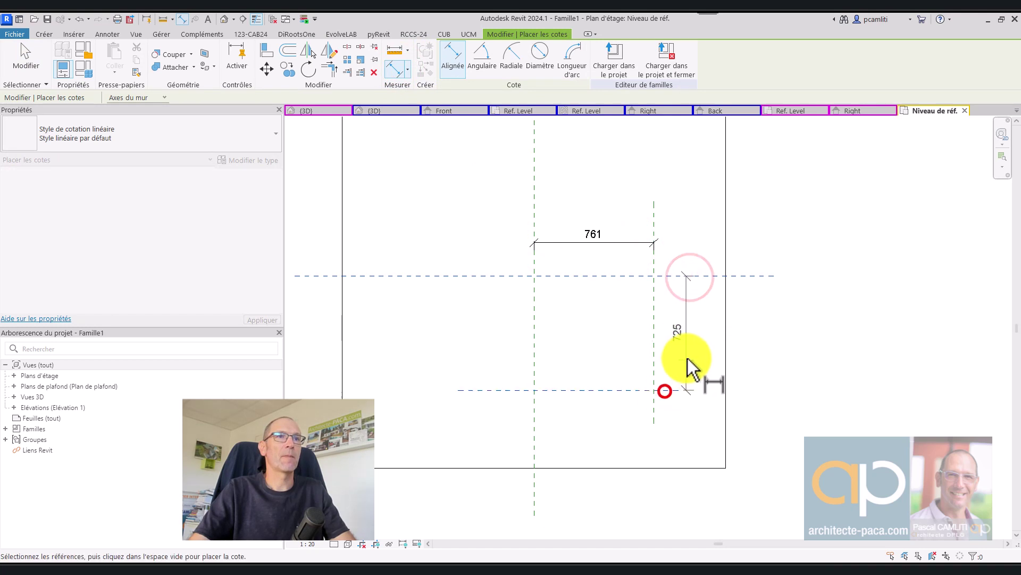
{"action": "left_click", "coordinate": [686, 353]}
{"action": "key", "text": "Escape"}
{"action": "key", "text": "Escape"}
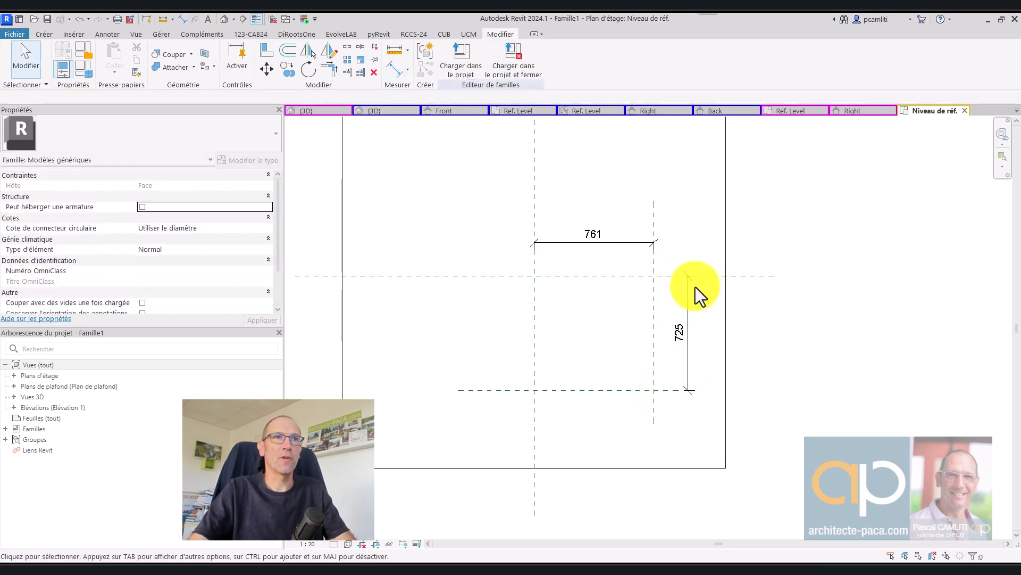
Label the 761 dimension with a new Largeur parameter
{"action": "left_click", "coordinate": [625, 243]}
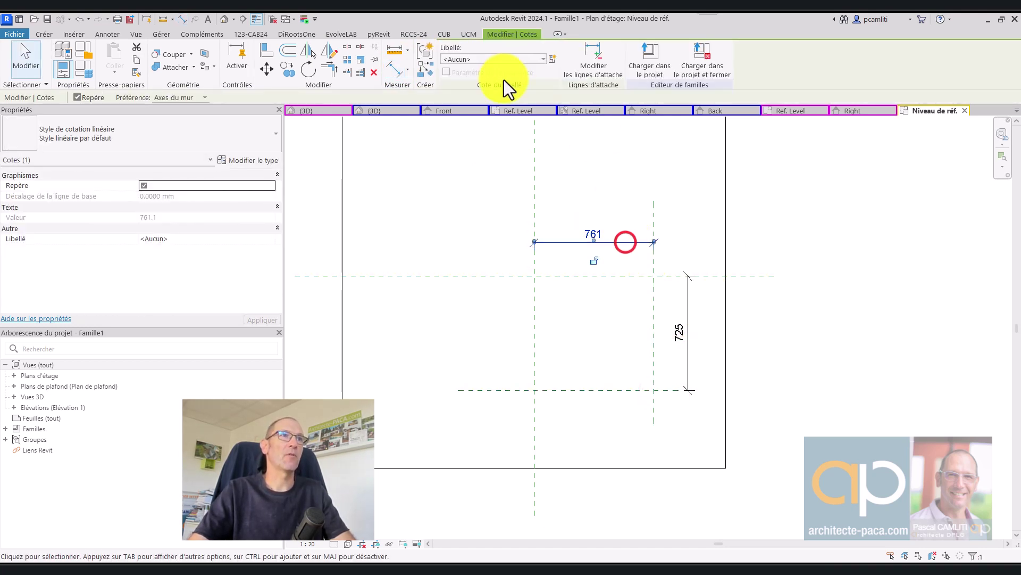
{"action": "left_click", "coordinate": [552, 59]}
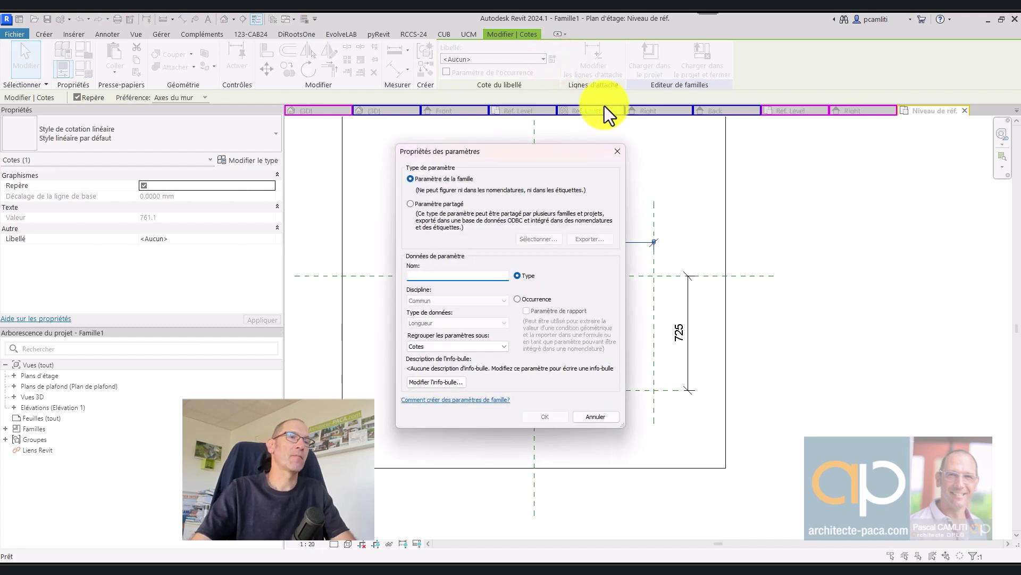
{"action": "type", "text": "Largeur"}
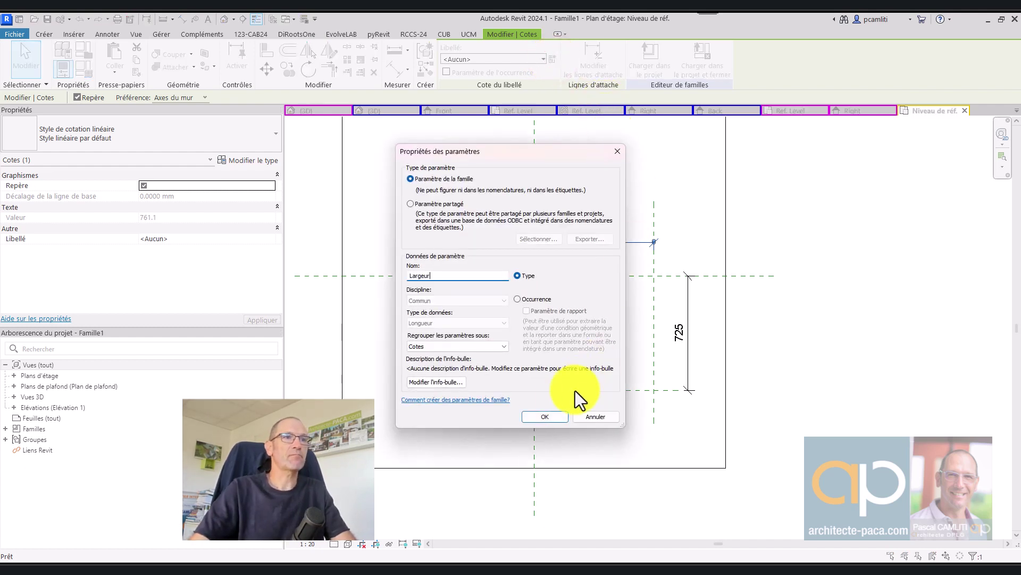
{"action": "left_click", "coordinate": [546, 415]}
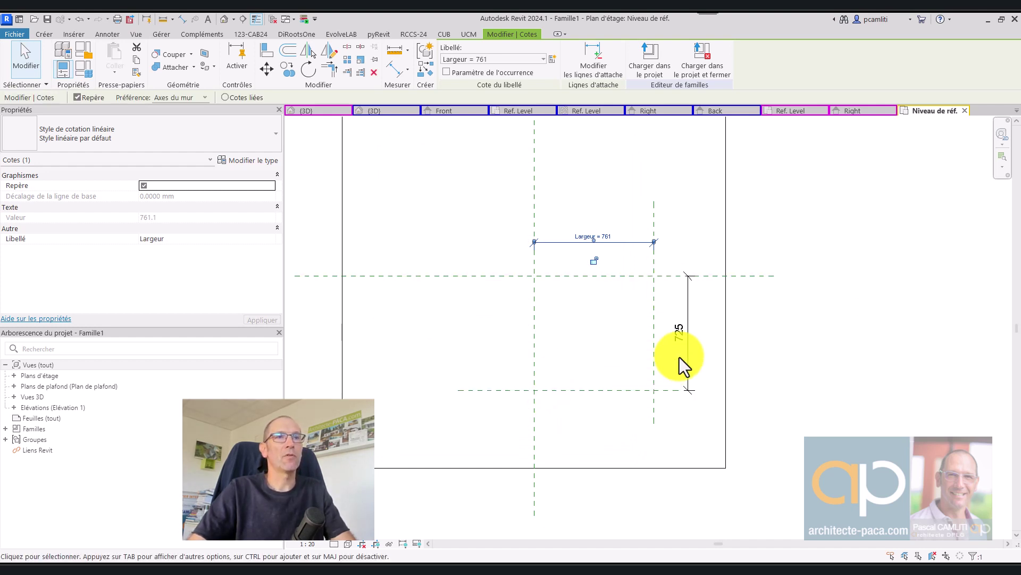
Move the lower plane to 800 spacing and label that dimension with a new Hauteur parameter
{"action": "mouse_move", "coordinate": [635, 392]}
{"action": "left_mouse_down"}
{"action": "mouse_move", "coordinate": [611, 200]}
{"action": "mouse_move", "coordinate": [620, 153]}
{"action": "left_mouse_up"}
{"action": "middle_click_drag", "start_coordinate": [681, 207], "coordinate": [666, 391]}
{"action": "left_click", "coordinate": [641, 394]}
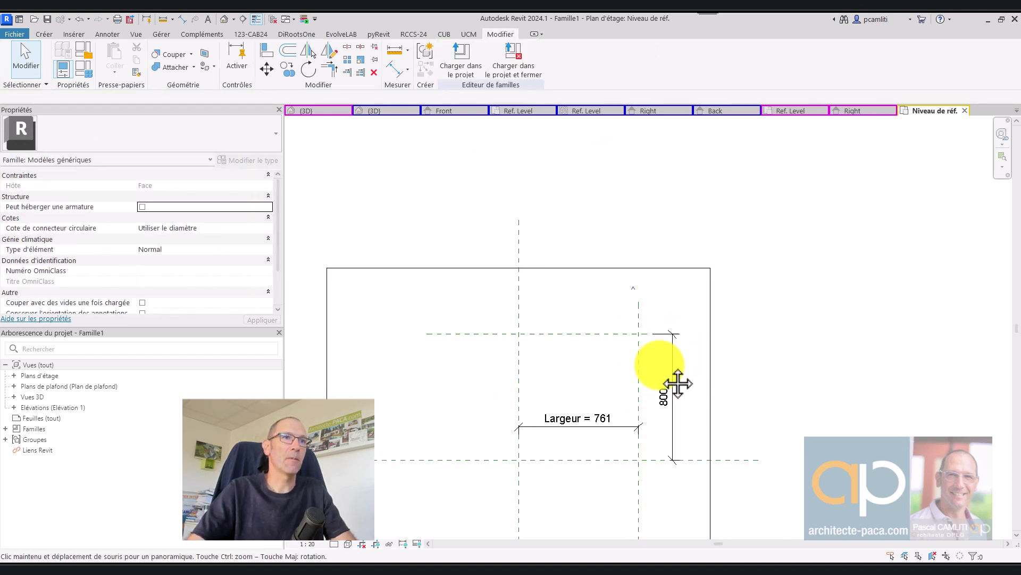
{"action": "scroll", "coordinate": [665, 367], "scroll_direction": "up", "scroll_amount": 2}
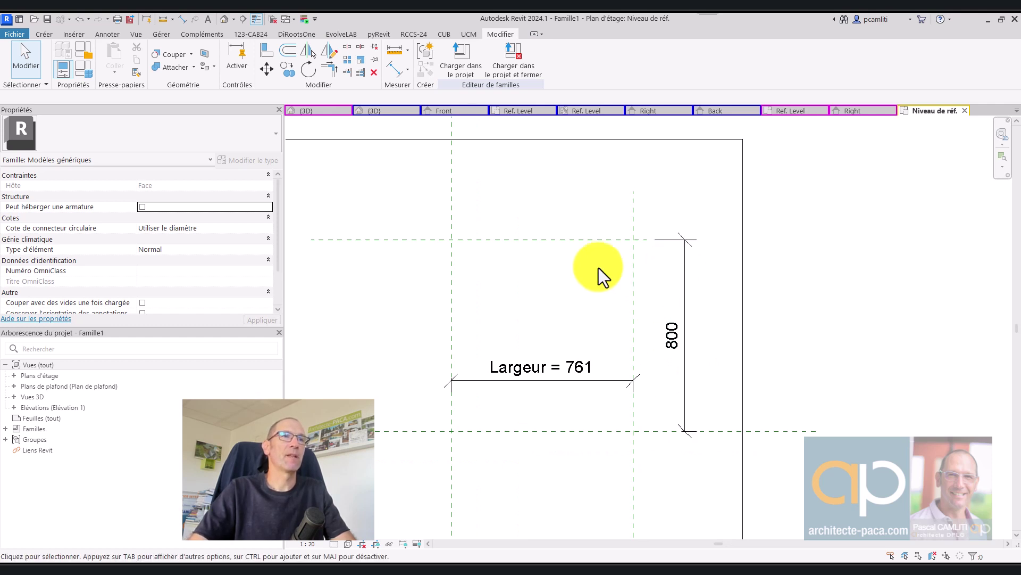
{"action": "left_click", "coordinate": [684, 259]}
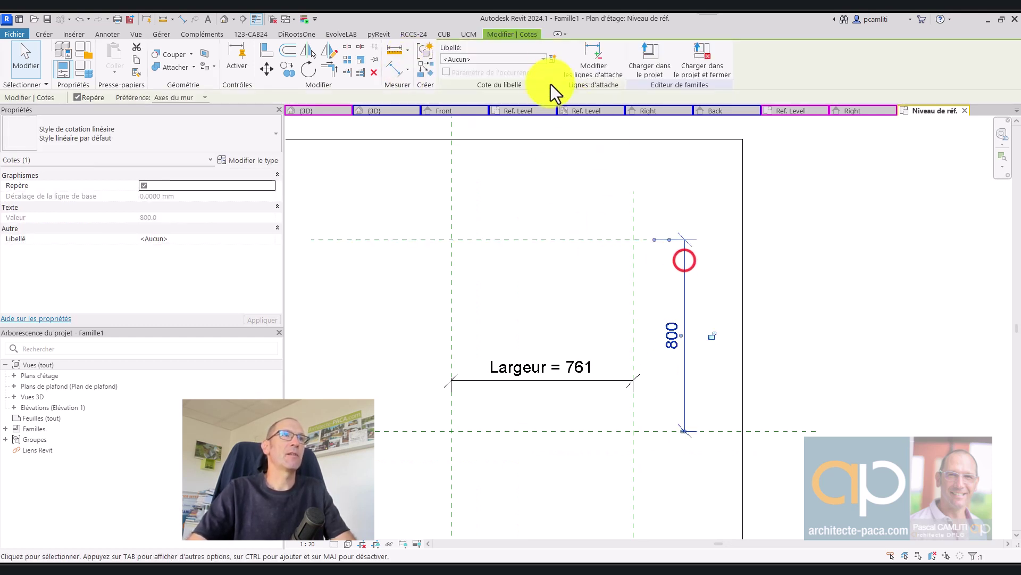
{"action": "left_click", "coordinate": [555, 60]}
{"action": "type", "text": "Hauteur"}
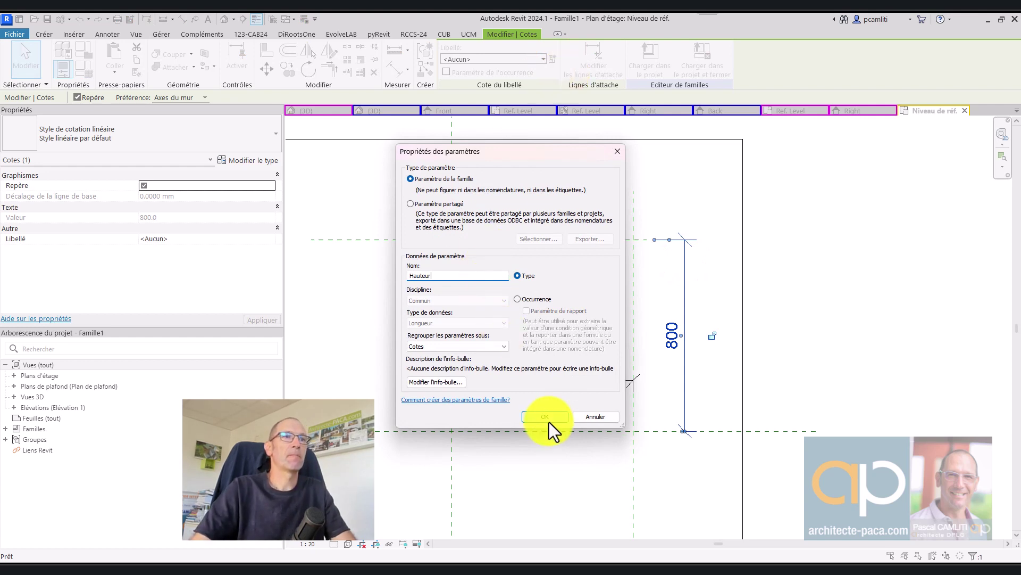
{"action": "left_click", "coordinate": [549, 422]}
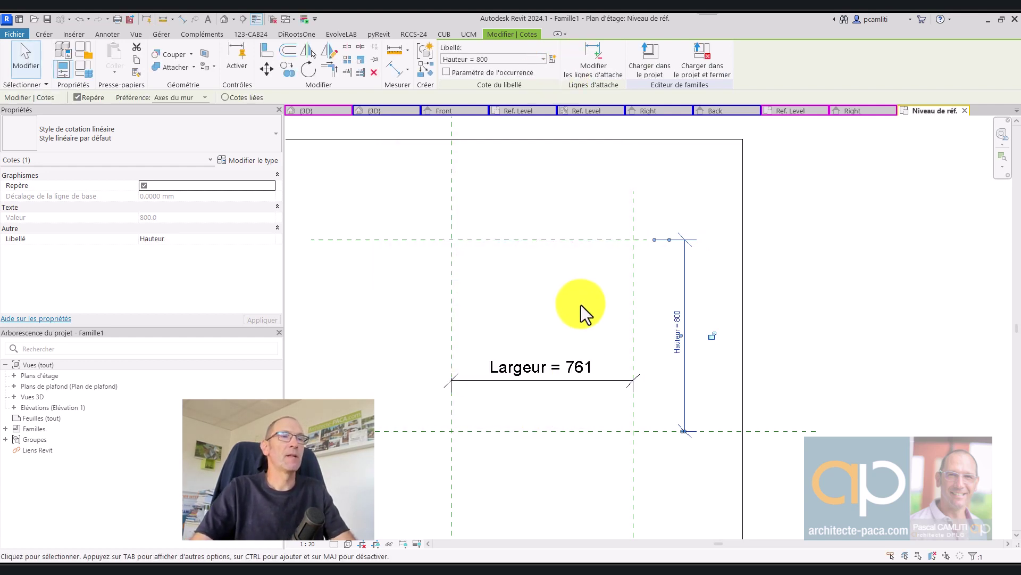
Save the family as 208-container-ouverture.rfa in the 208 - Container folder
{"action": "left_click", "coordinate": [17, 35]}
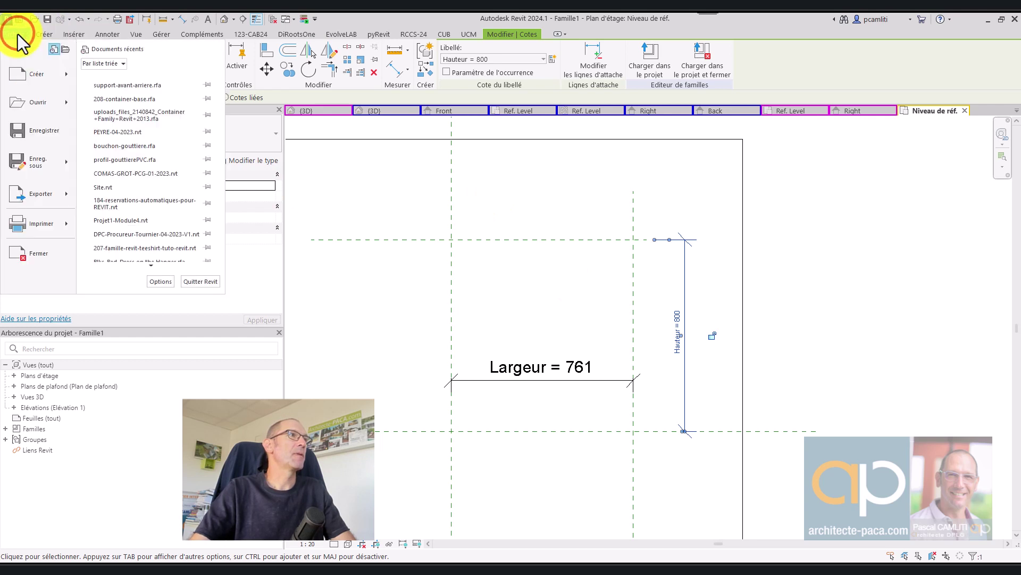
{"action": "left_click", "coordinate": [52, 164]}
{"action": "left_click", "coordinate": [128, 160]}
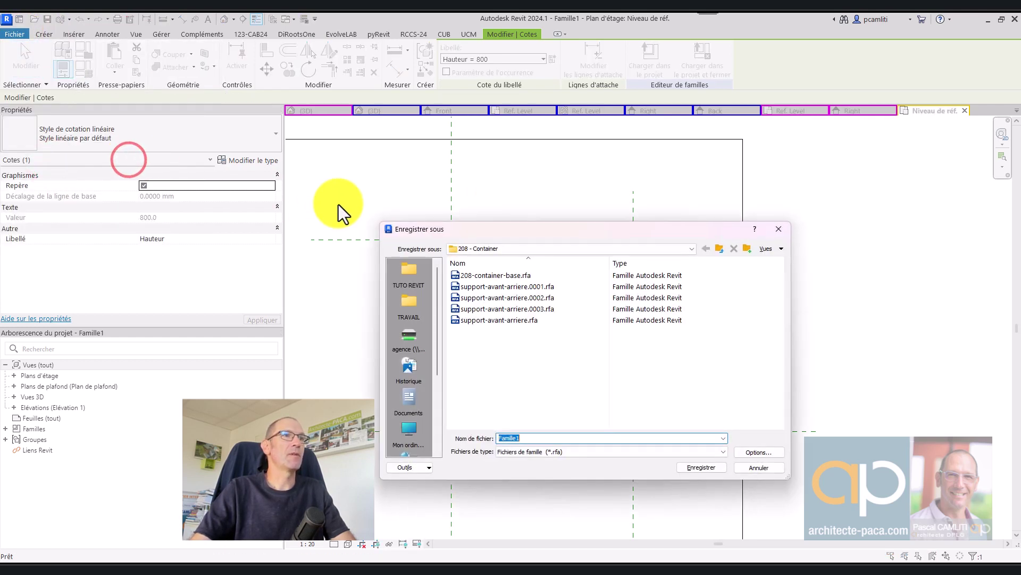
{"action": "type", "text": "2028"}
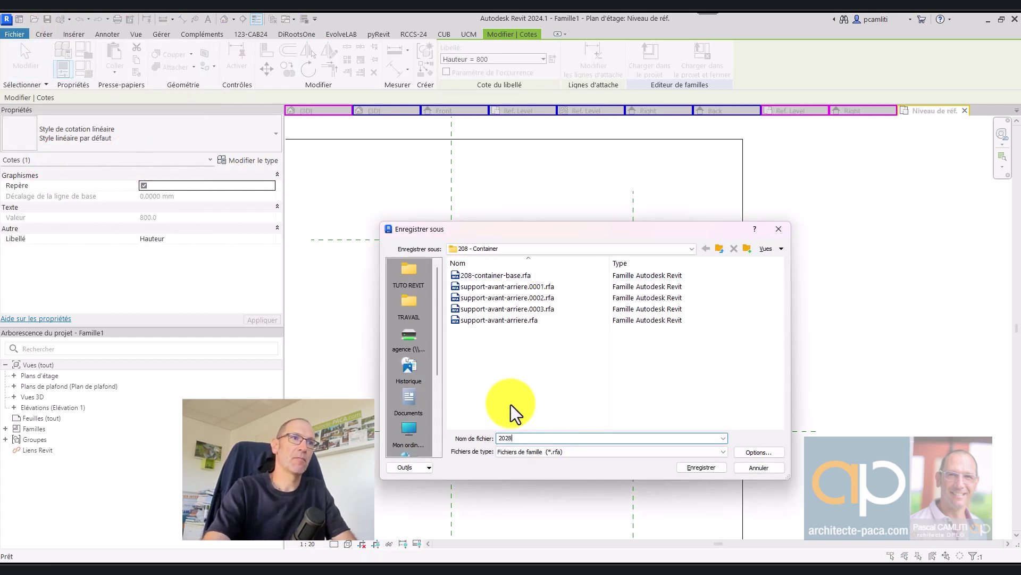
{"action": "key", "text": "BackSpace"}
{"action": "key", "text": "BackSpace"}
{"action": "type", "text": "8"}
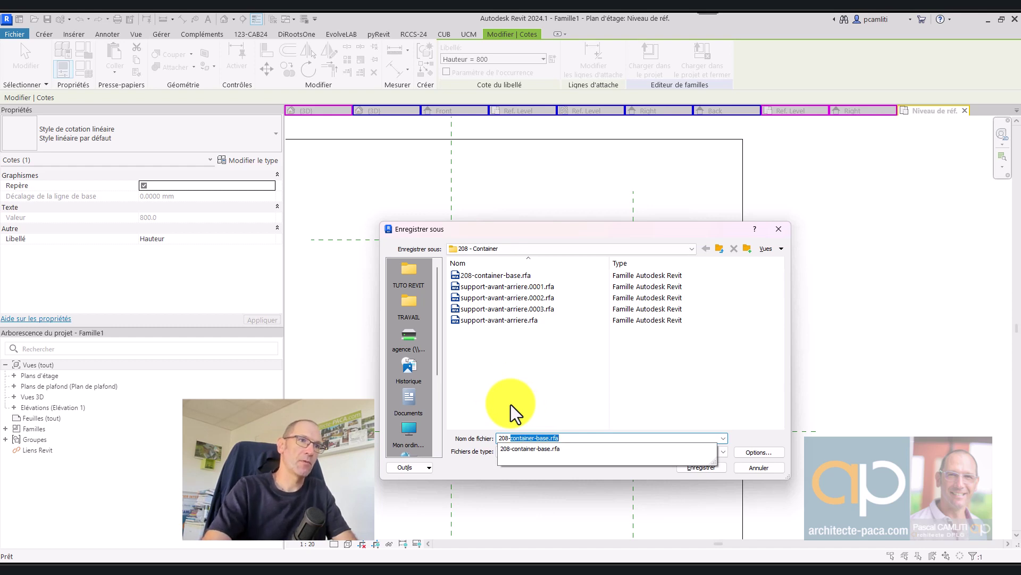
{"action": "left_click", "coordinate": [544, 439]}
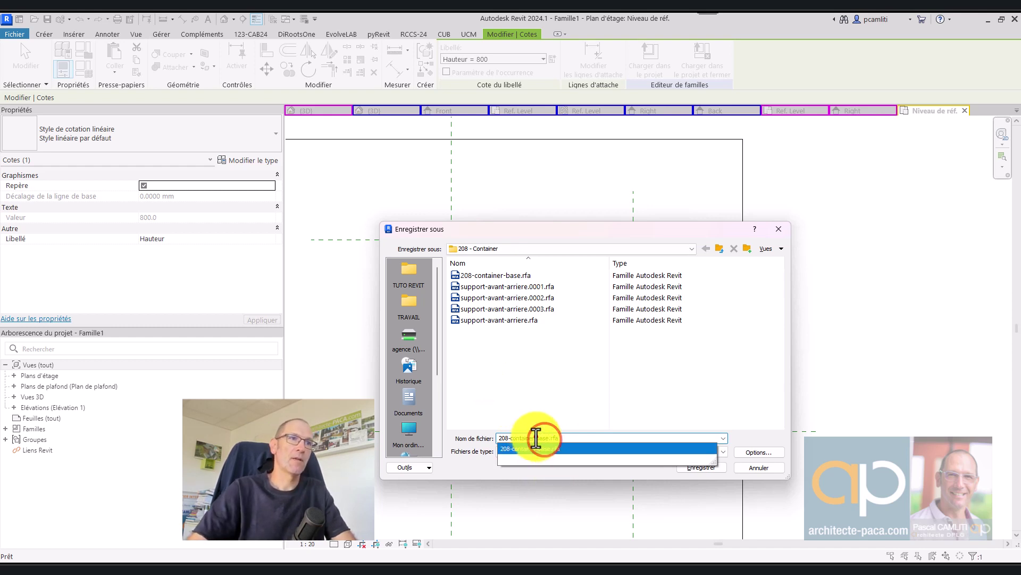
{"action": "type", "text": "-container-ouverture"}
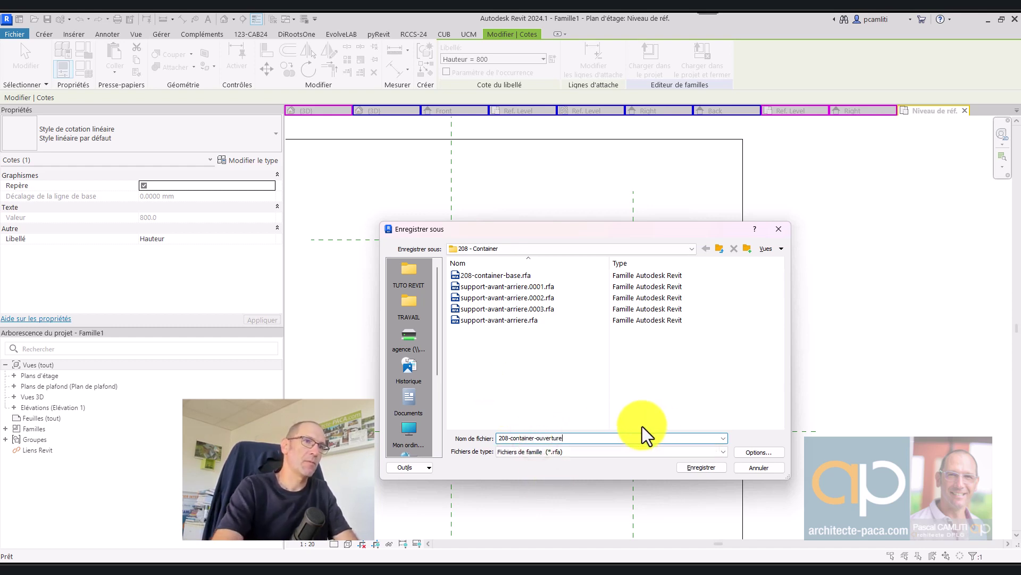
{"action": "left_click", "coordinate": [710, 470]}
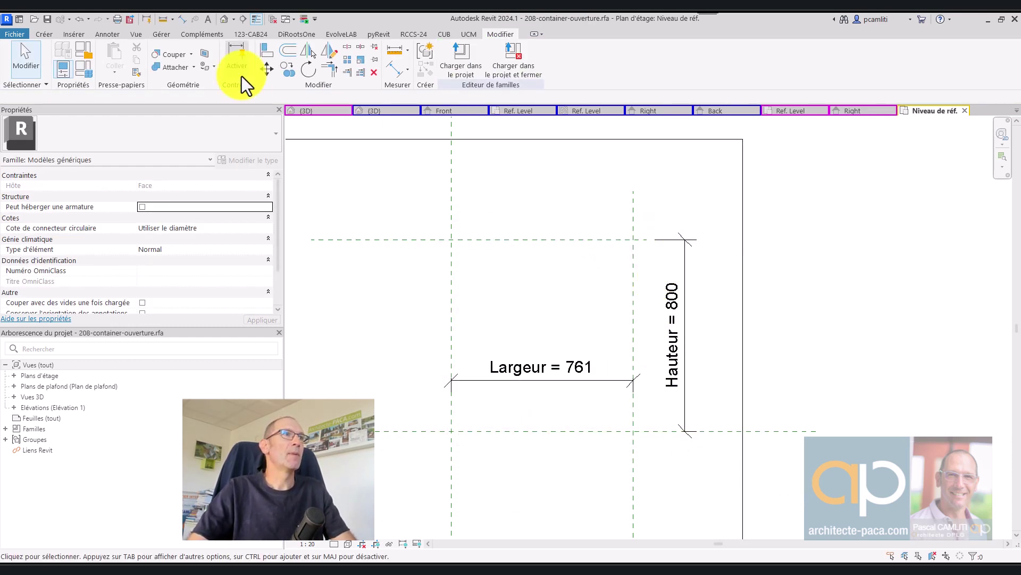
Sketch a void extrusion rectangle on the reference planes with all four edges locked
{"action": "left_click", "coordinate": [52, 35]}
{"action": "left_click", "coordinate": [345, 58]}
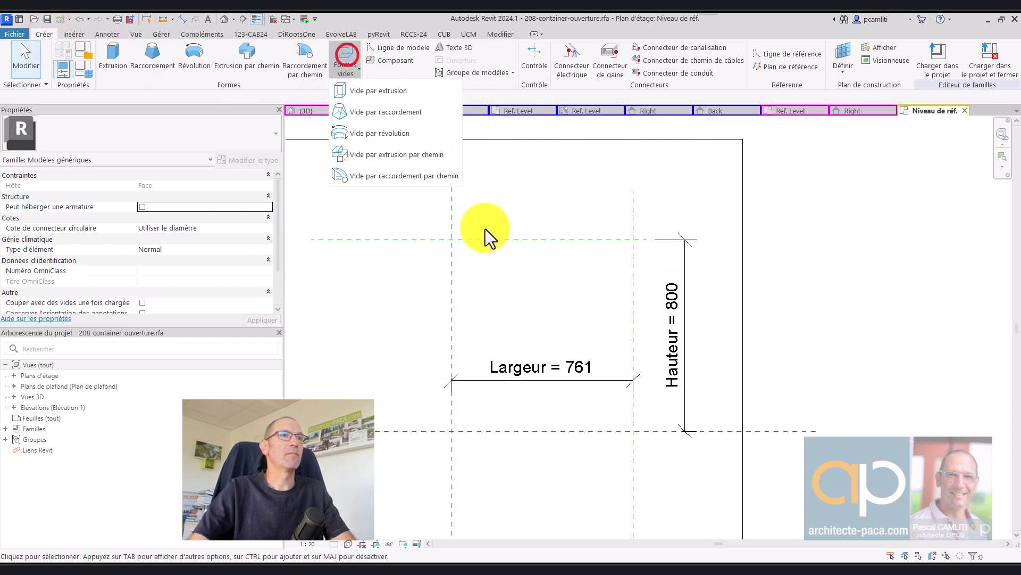
{"action": "left_click", "coordinate": [414, 95]}
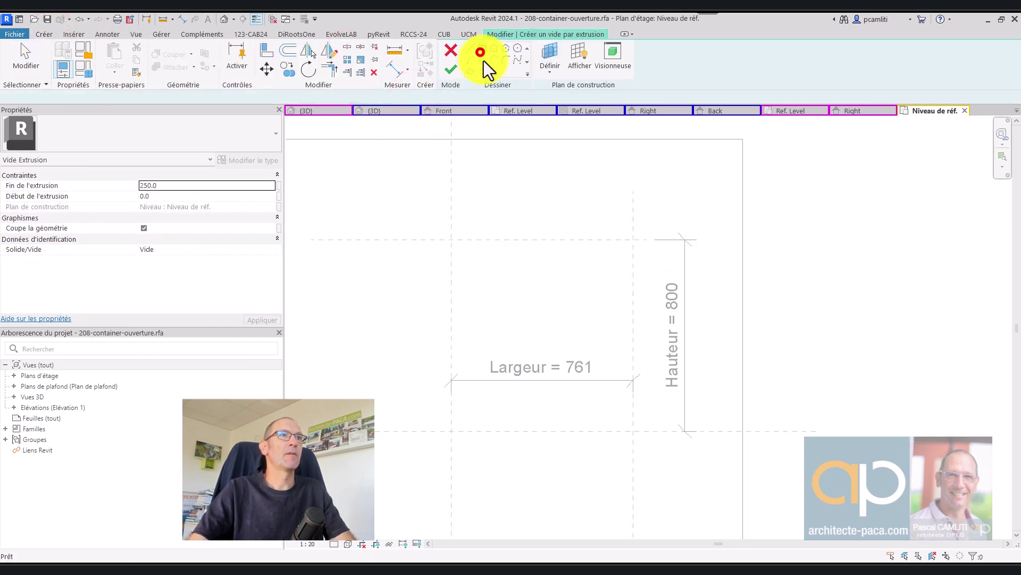
{"action": "left_click", "coordinate": [482, 50]}
{"action": "left_click", "coordinate": [452, 239]}
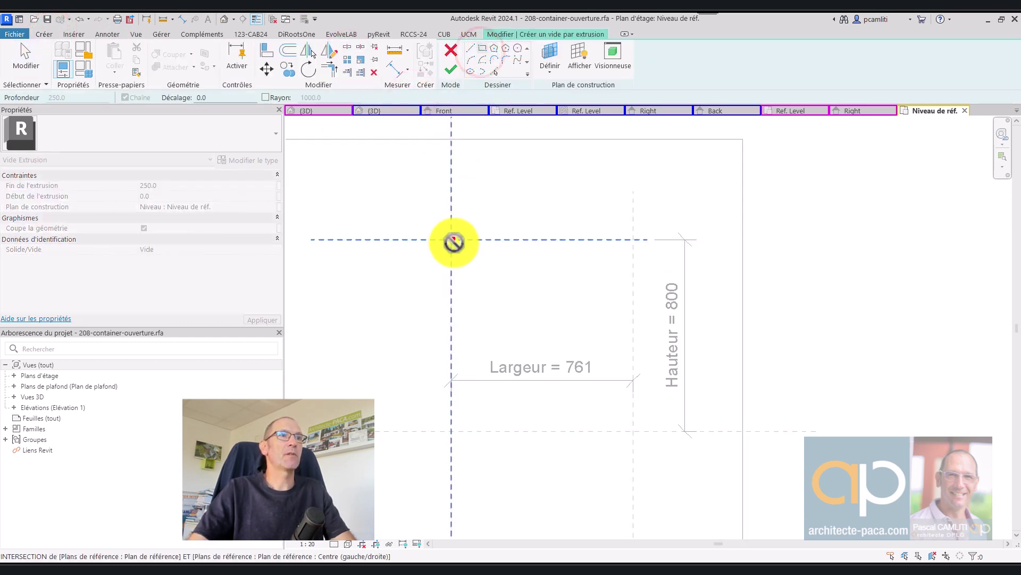
{"action": "left_click", "coordinate": [633, 430]}
{"action": "left_click", "coordinate": [459, 259]}
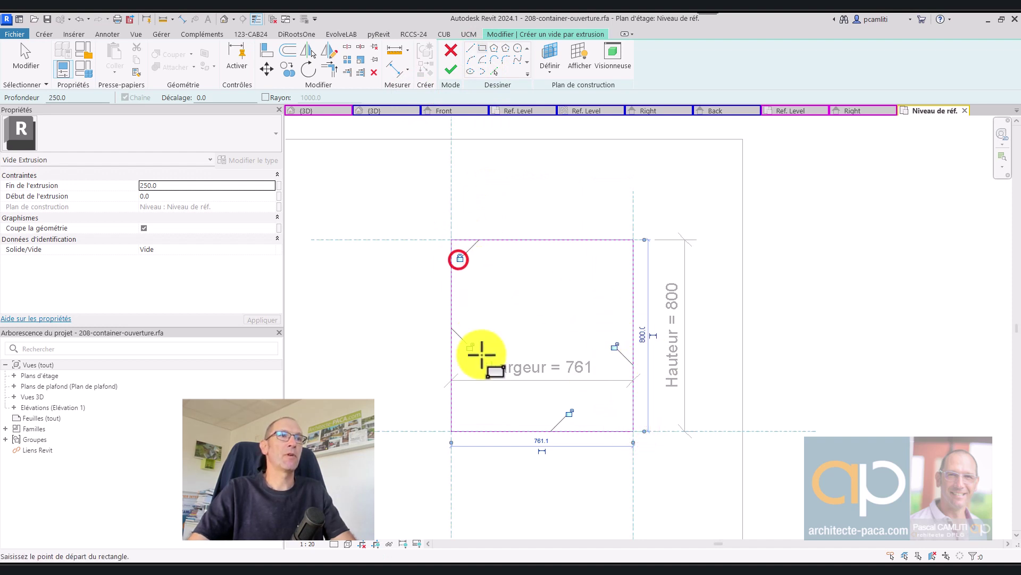
{"action": "left_click", "coordinate": [471, 348]}
{"action": "left_click", "coordinate": [614, 346]}
{"action": "left_click", "coordinate": [569, 413]}
{"action": "key", "text": "Escape"}
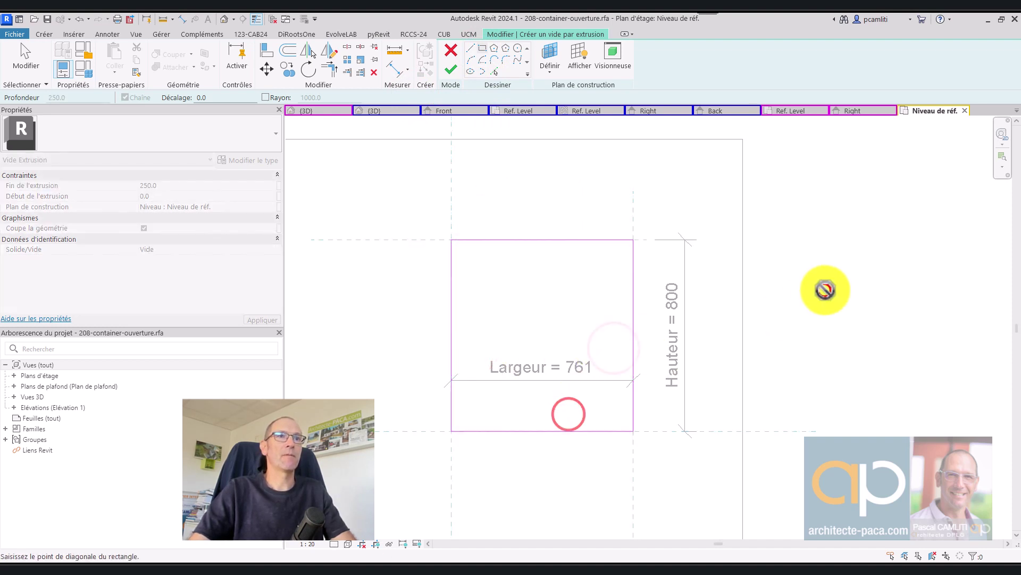
{"action": "key", "text": "Escape"}
Finish the void extrusion in 3D and extend its bottom face down through the block
{"action": "key", "text": "3"}
{"action": "key", "text": "d"}
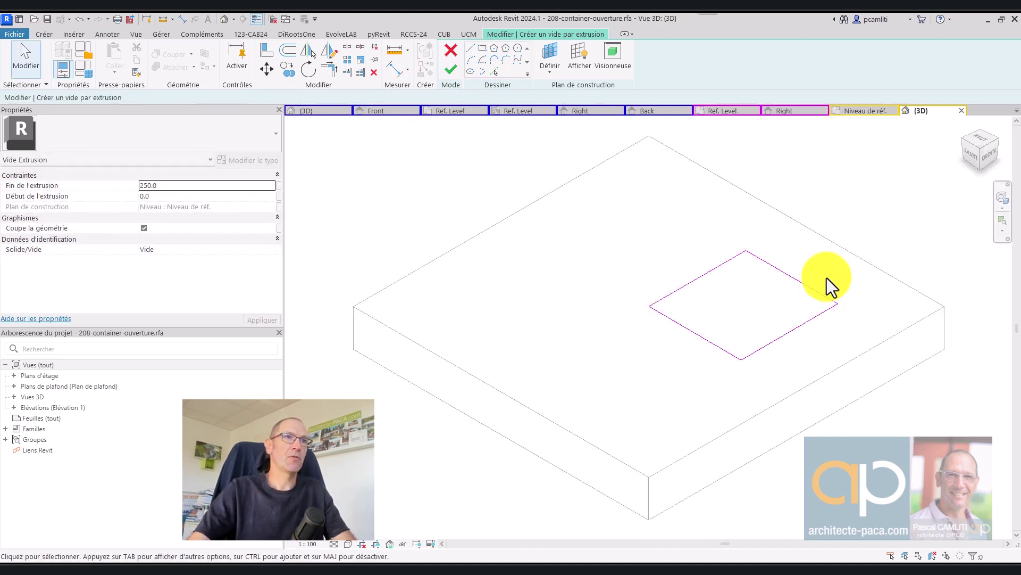
{"action": "left_click", "coordinate": [446, 62]}
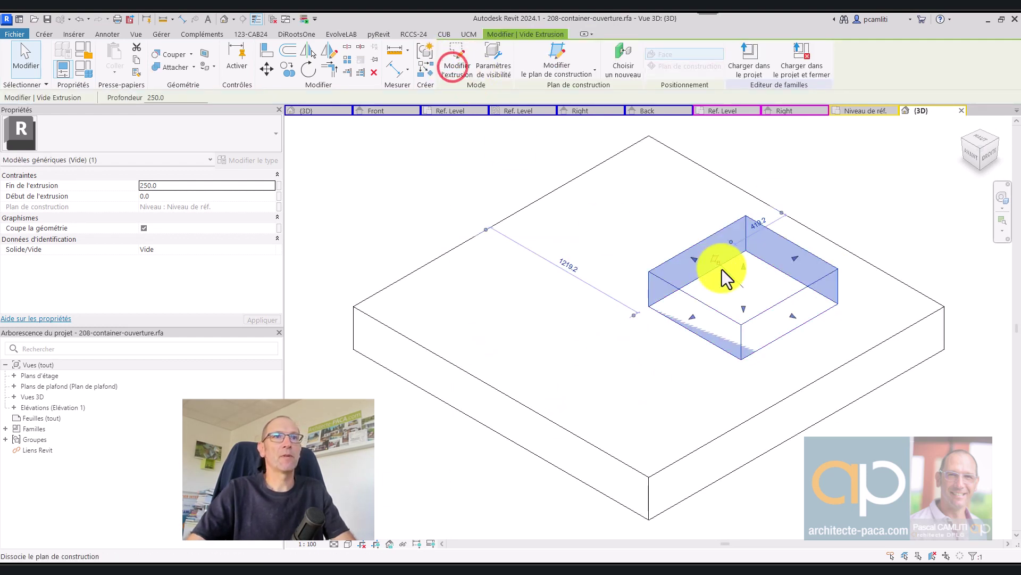
{"action": "middle_click_drag", "start_coordinate": [718, 285], "coordinate": [707, 239], "text": "shift"}
{"action": "left_click_drag", "start_coordinate": [700, 307], "coordinate": [695, 333]}
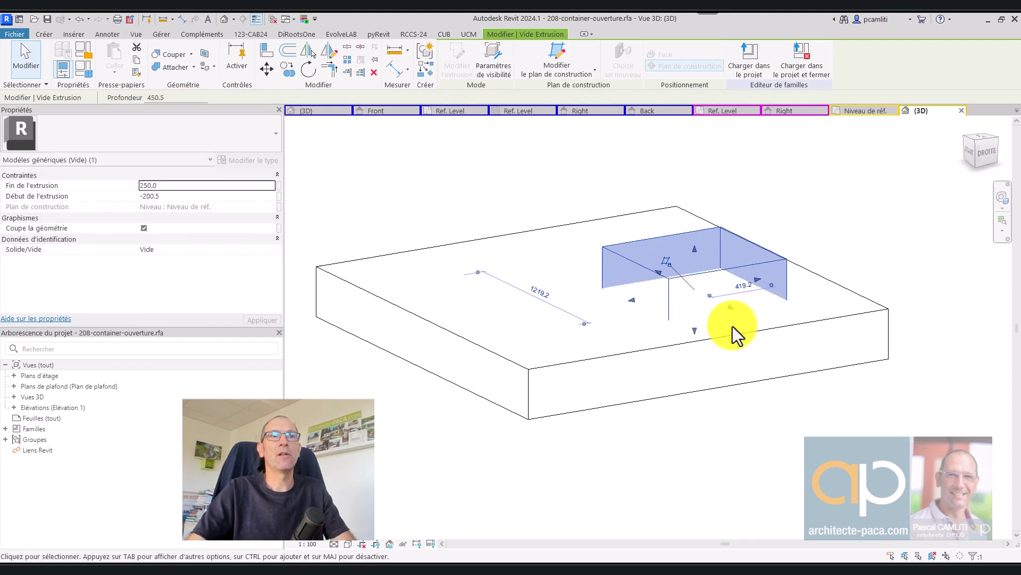
{"action": "left_click", "coordinate": [810, 224]}
{"action": "middle_click_drag", "start_coordinate": [809, 224], "coordinate": [846, 275], "text": "shift"}
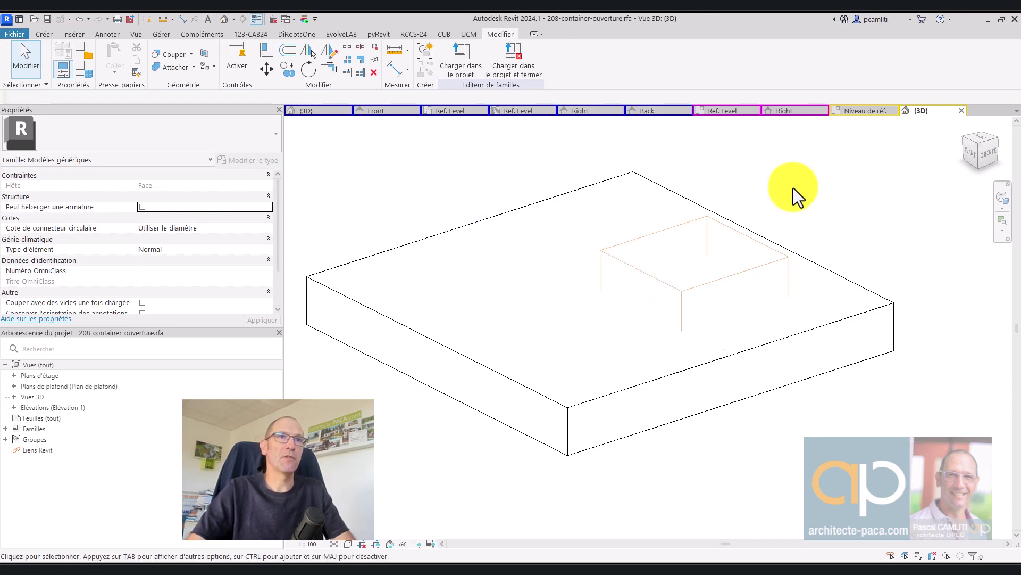
{"action": "middle_click_drag", "start_coordinate": [793, 189], "coordinate": [807, 212], "text": "shift"}
Cut the solid block with the void using Cut Geometry
{"action": "left_click", "coordinate": [175, 56]}
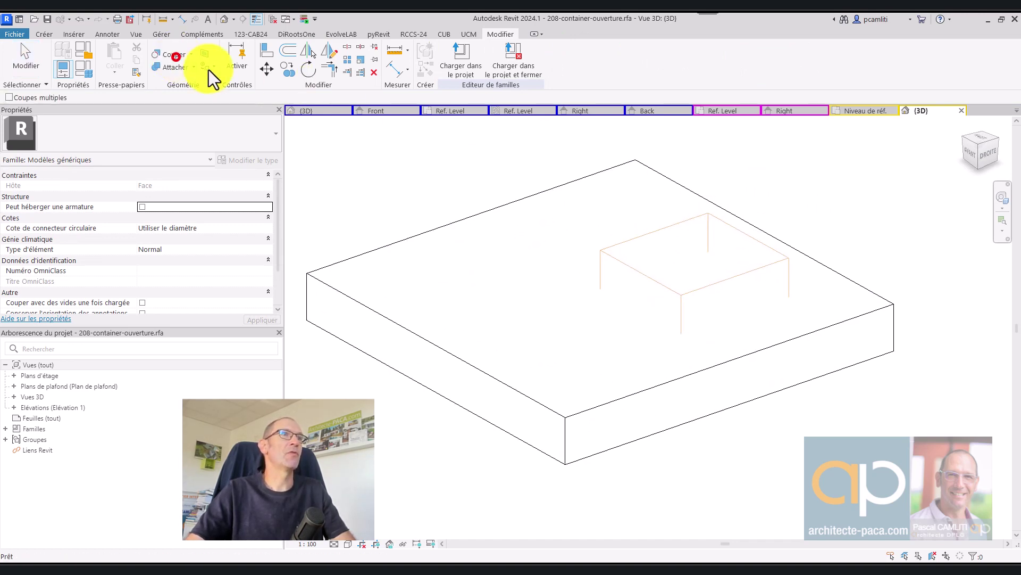
{"action": "left_click", "coordinate": [530, 196]}
{"action": "left_click", "coordinate": [633, 239]}
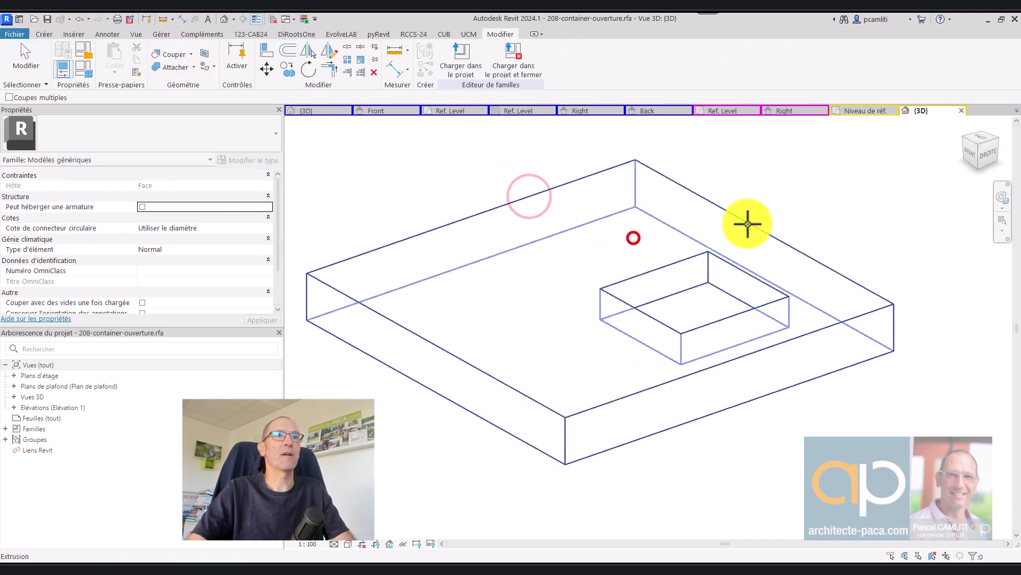
{"action": "key", "text": "Escape"}
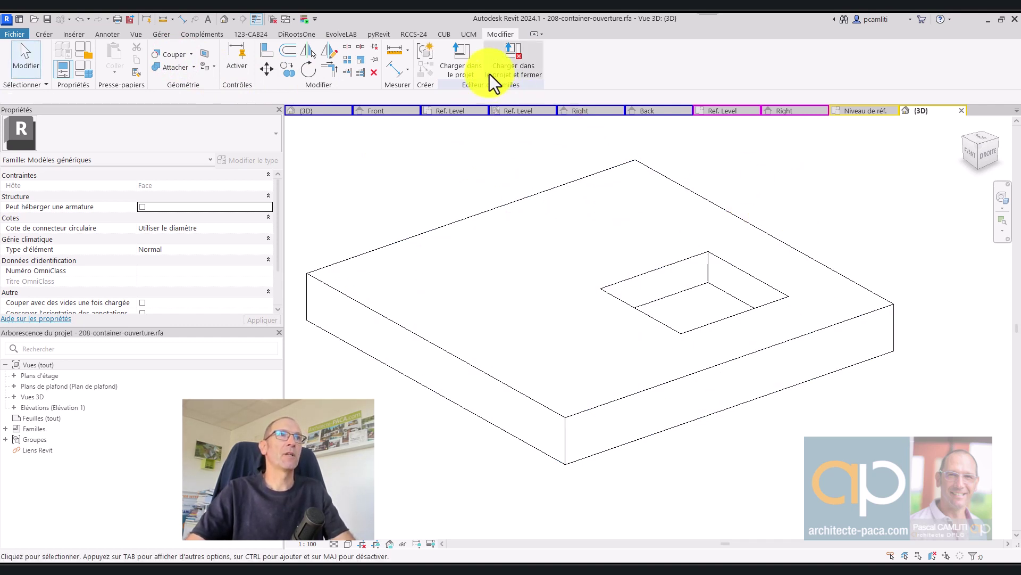
Load the family into 208-container-base.rfa and switch to its 3D view
{"action": "left_click", "coordinate": [469, 62]}
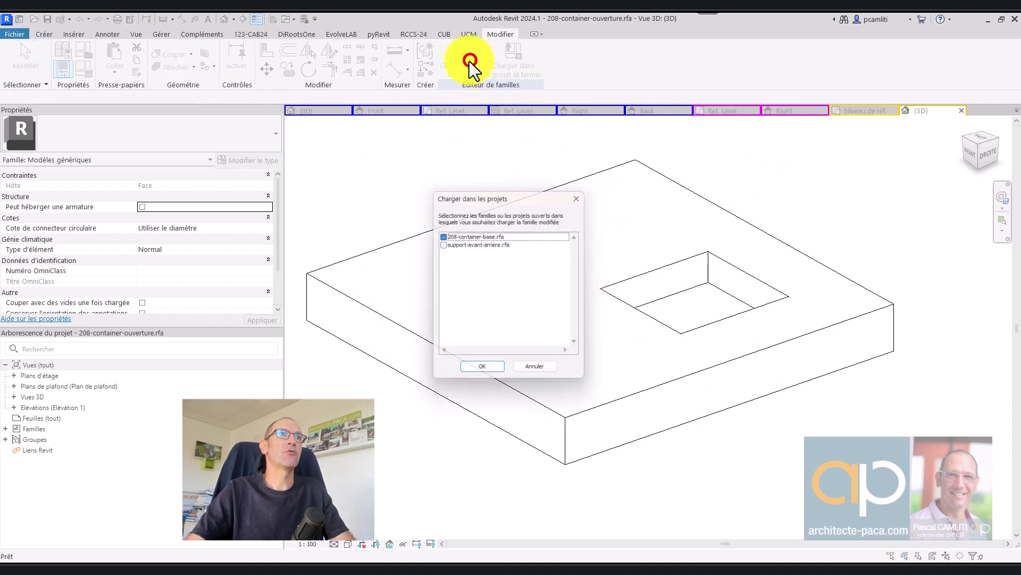
{"action": "left_click", "coordinate": [490, 373]}
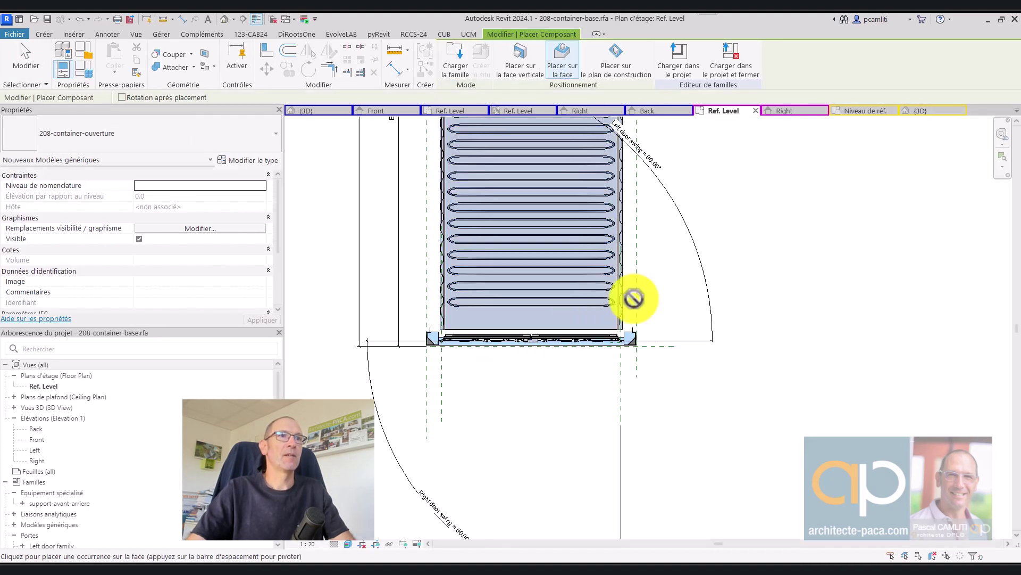
{"action": "key", "text": "ctrl+Tab"}
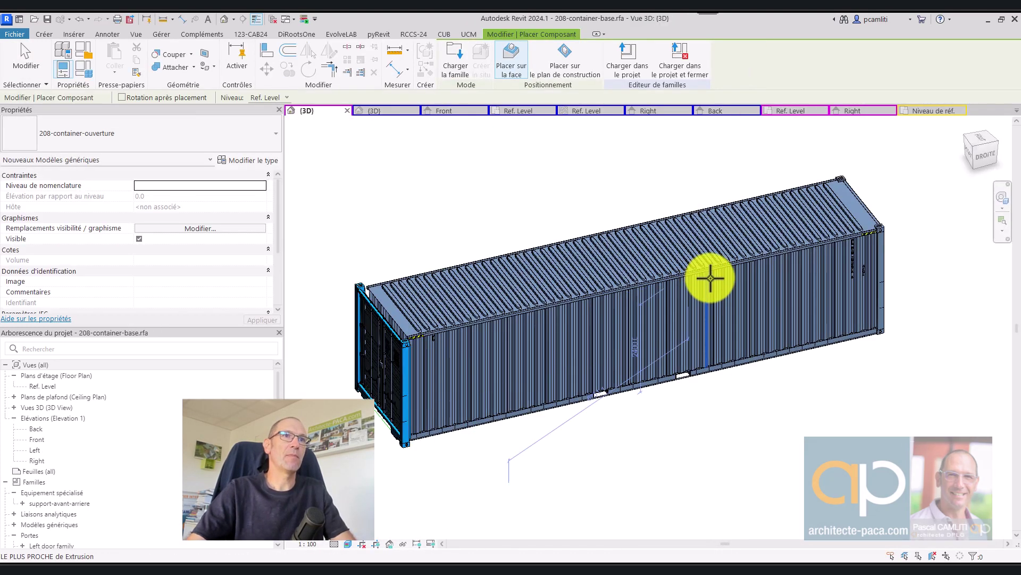
{"action": "key", "text": "Escape"}
Place a 208-container-ouverture opening on the side wall, then delete the misplaced instance
{"action": "left_click", "coordinate": [43, 36]}
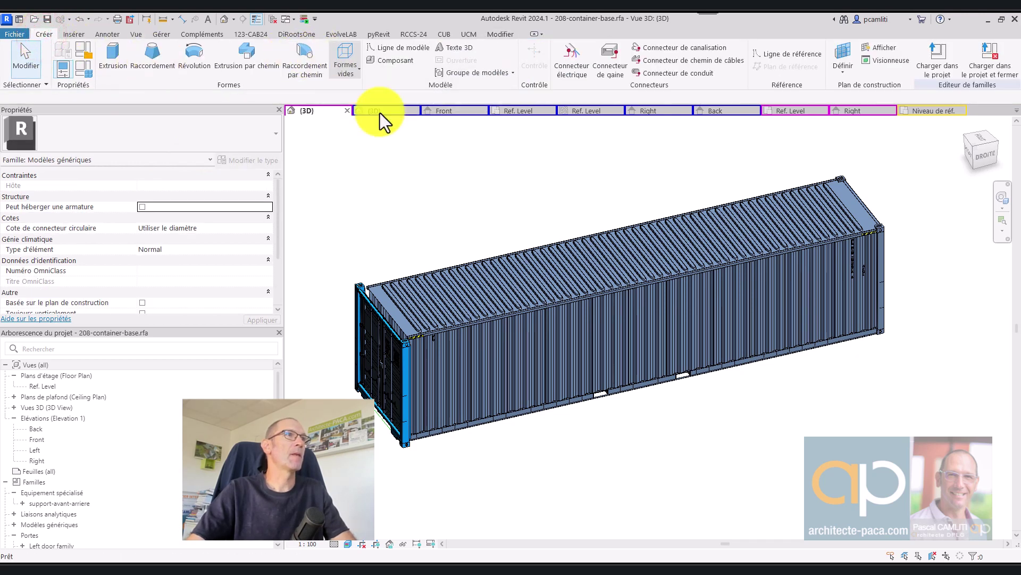
{"action": "left_click", "coordinate": [378, 61]}
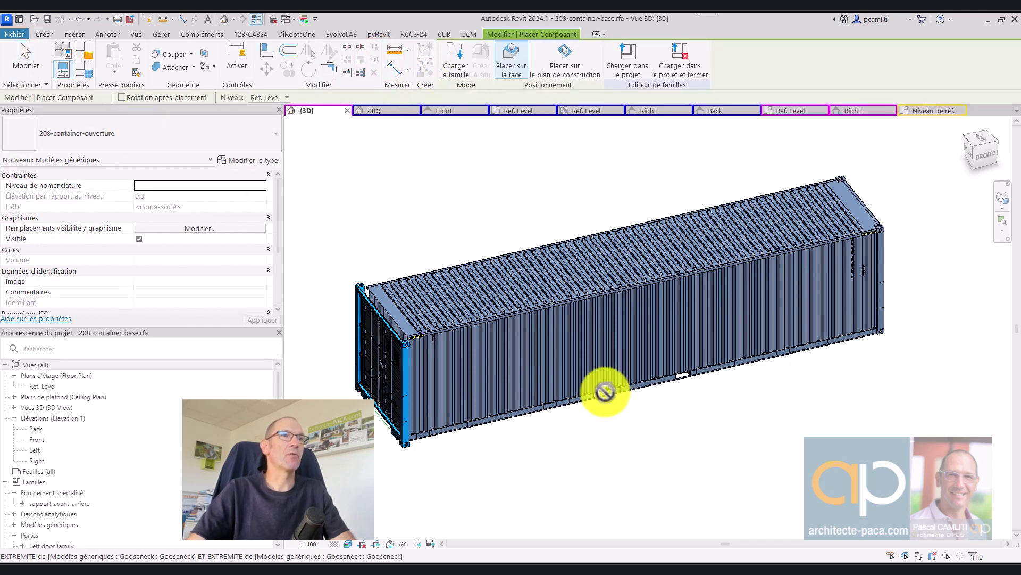
{"action": "scroll", "coordinate": [588, 355], "scroll_direction": "up", "scroll_amount": 3}
{"action": "scroll", "coordinate": [588, 355], "scroll_direction": "up", "scroll_amount": 2}
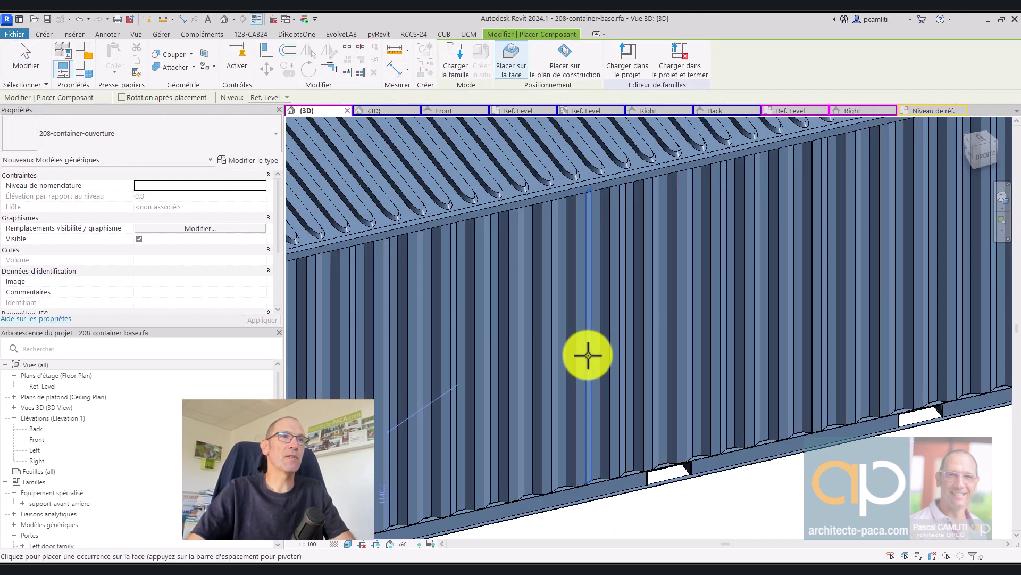
{"action": "left_click", "coordinate": [588, 361]}
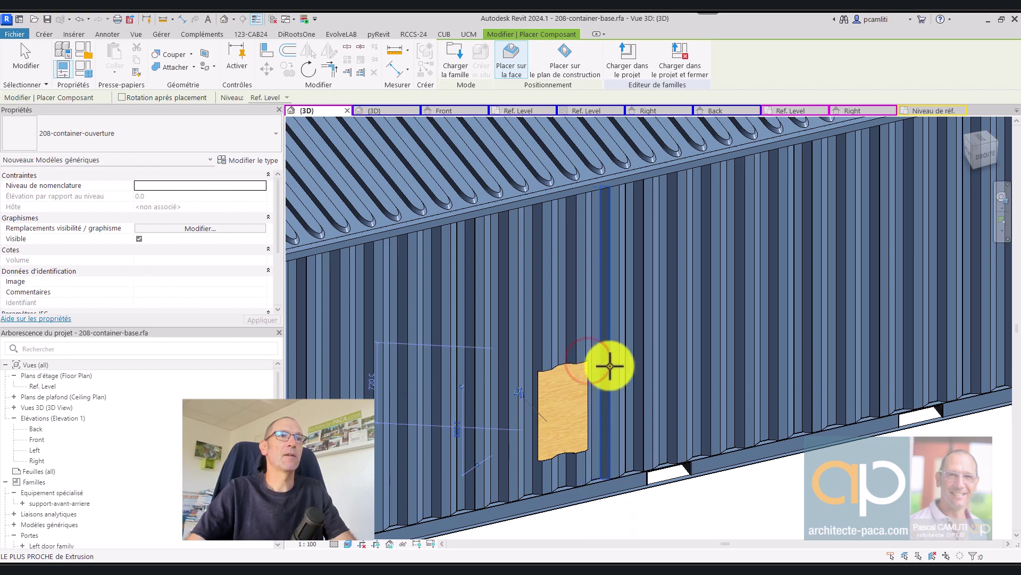
{"action": "key", "text": "Escape"}
{"action": "left_click", "coordinate": [587, 362]}
{"action": "middle_click_drag", "start_coordinate": [586, 362], "coordinate": [575, 387], "text": "shift"}
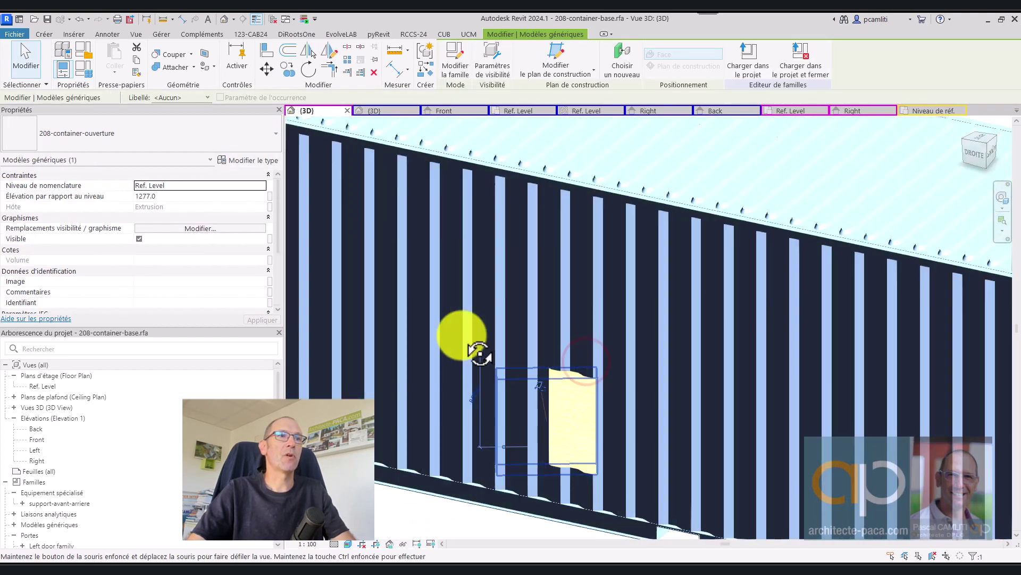
{"action": "key", "text": "Delete"}
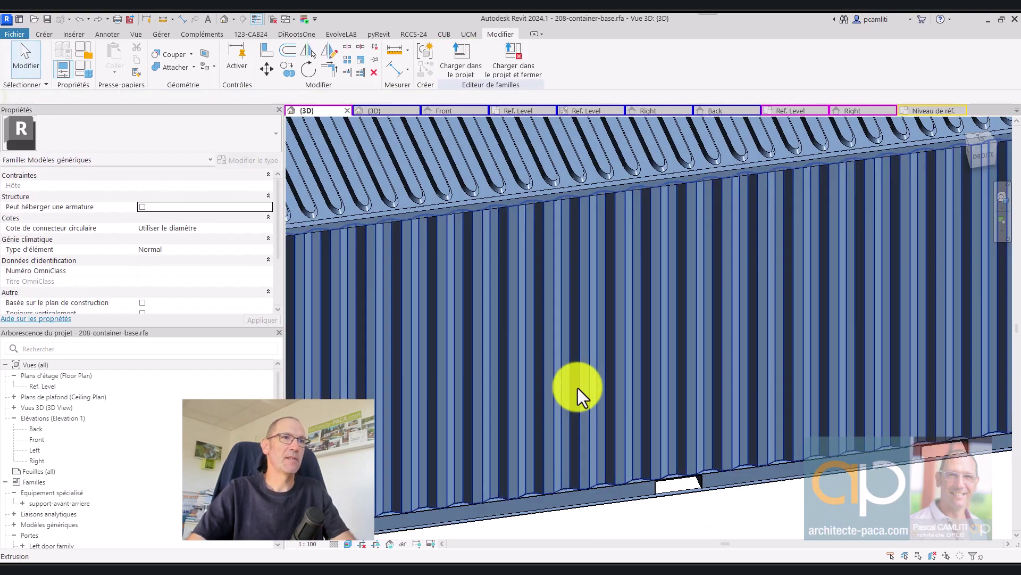
Re-place the opening on the container's corrugated side wall and inspect the cut
{"action": "left_click", "coordinate": [47, 34]}
{"action": "left_click", "coordinate": [378, 60]}
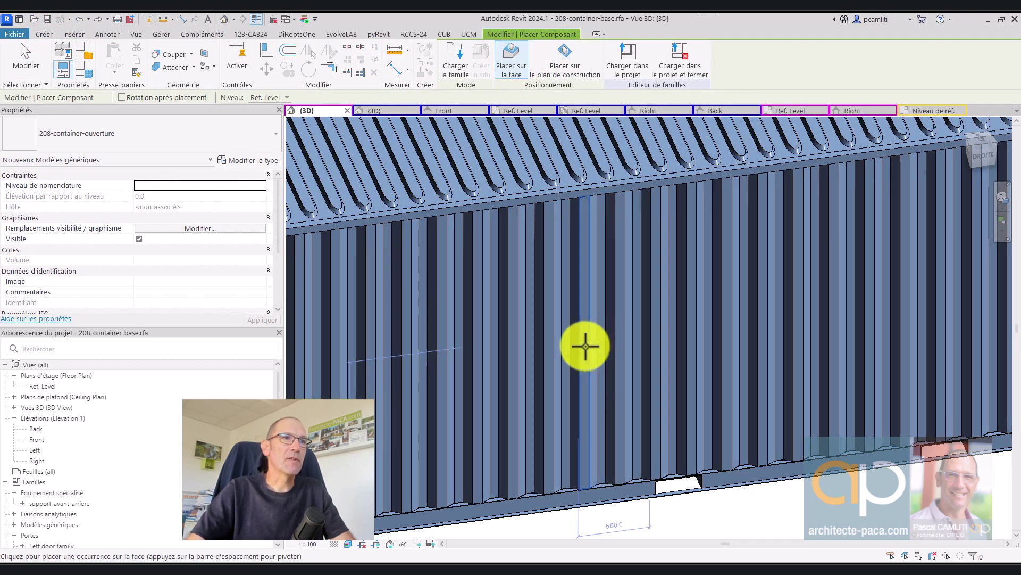
{"action": "scroll", "coordinate": [586, 344], "scroll_direction": "up", "scroll_amount": 3}
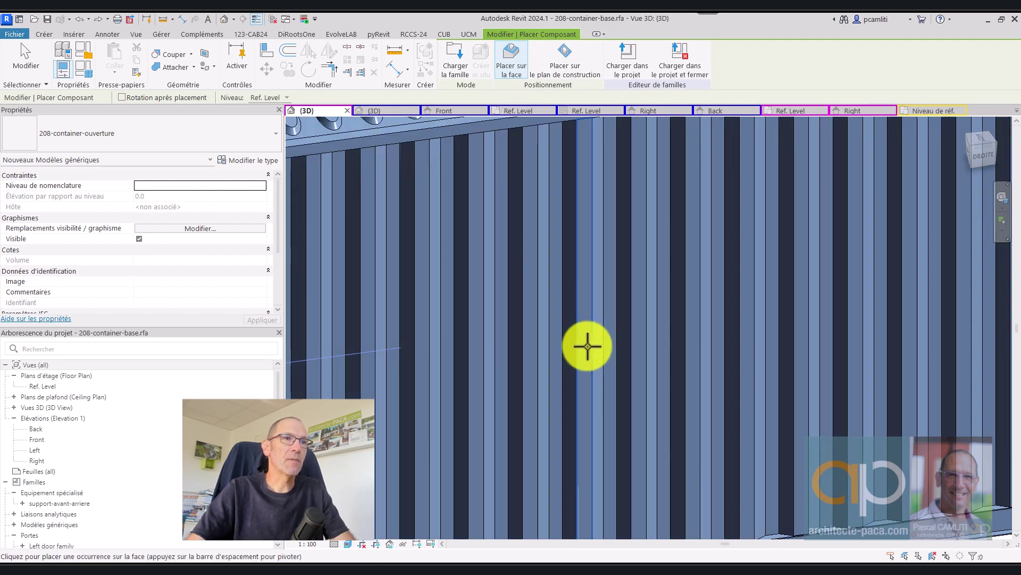
{"action": "scroll", "coordinate": [588, 346], "scroll_direction": "down", "scroll_amount": 4}
{"action": "scroll", "coordinate": [620, 353], "scroll_direction": "down", "scroll_amount": 2}
{"action": "scroll", "coordinate": [655, 346], "scroll_direction": "down", "scroll_amount": 1}
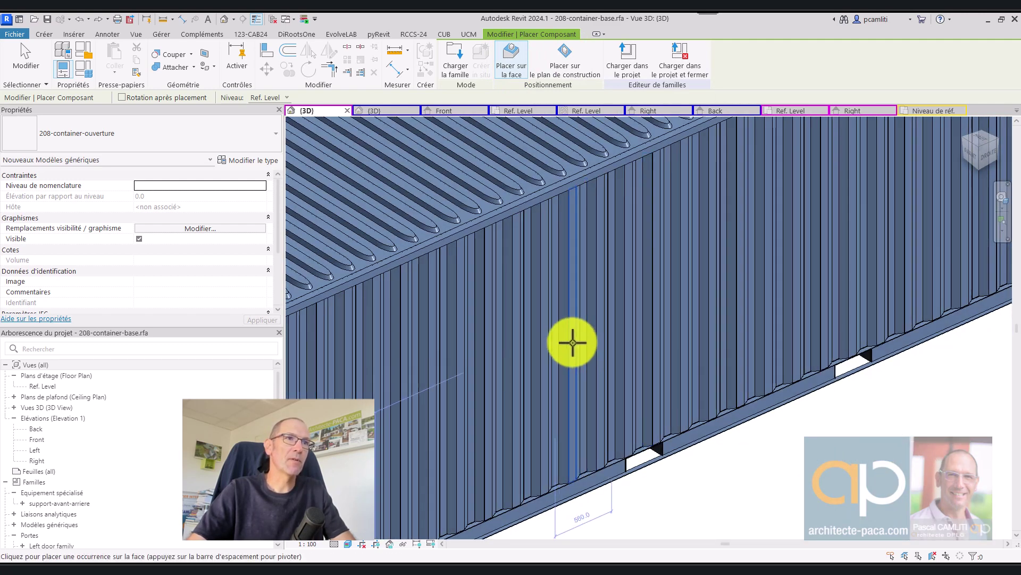
{"action": "left_click", "coordinate": [569, 347]}
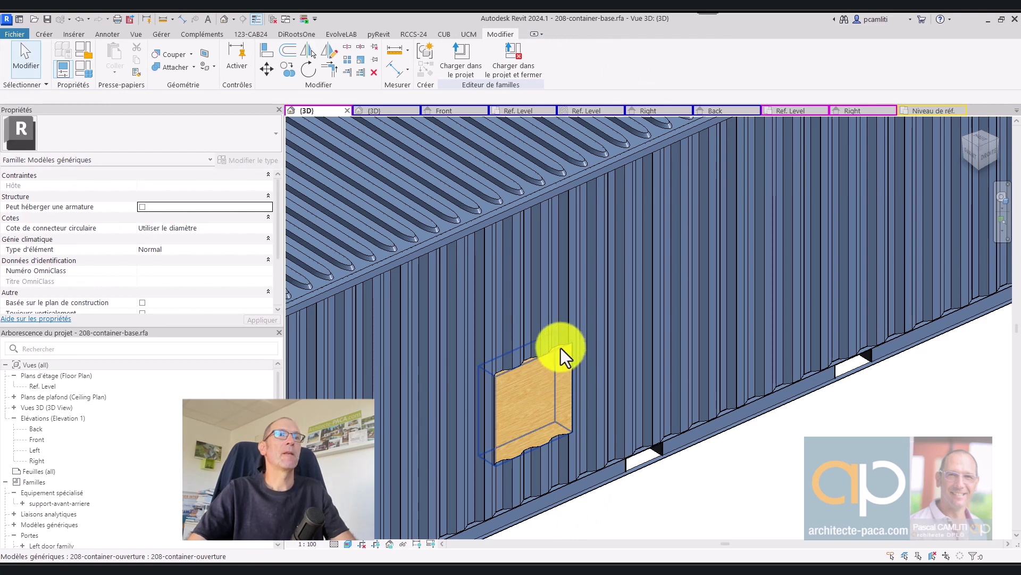
{"action": "mouse_move", "coordinate": [560, 348]}
{"action": "middle_mouse_down", "text": "shift"}
{"action": "mouse_move", "coordinate": [574, 372]}
{"action": "mouse_move", "coordinate": [468, 257]}
{"action": "mouse_move", "coordinate": [376, 314]}
{"action": "mouse_move", "coordinate": [479, 449]}
{"action": "mouse_move", "coordinate": [582, 422]}
{"action": "mouse_move", "coordinate": [589, 406]}
{"action": "middle_mouse_up", "text": "shift"}
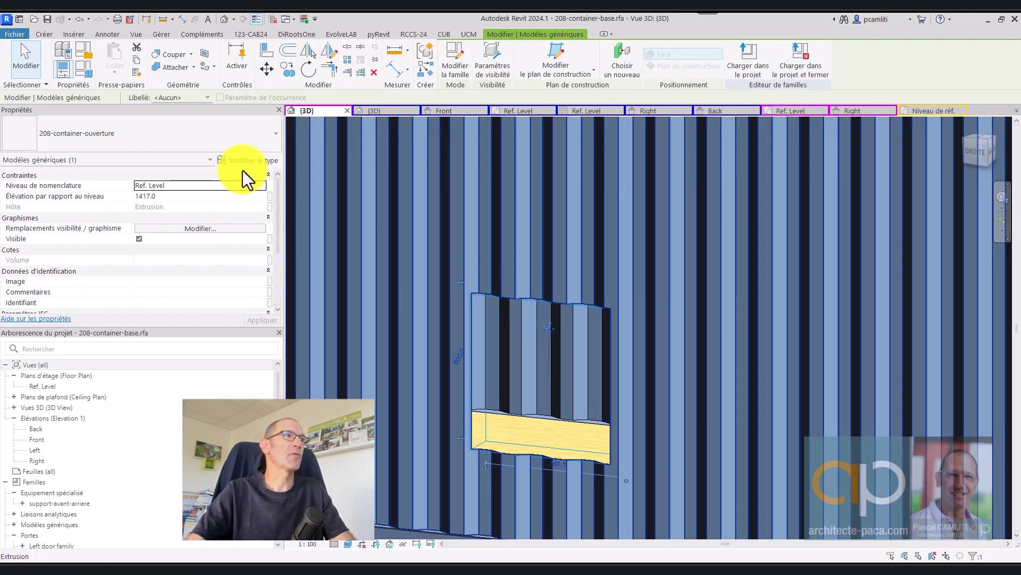
Check the opening's Hauteur/Largeur type values, then drag it to a 1457 elevation offset
{"action": "left_click", "coordinate": [247, 160]}
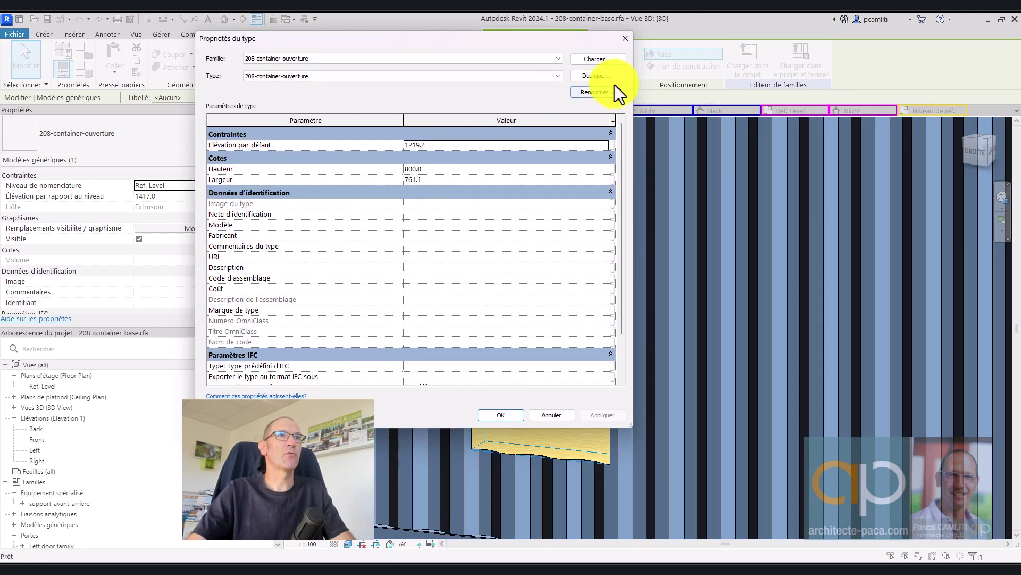
{"action": "left_click", "coordinate": [626, 38]}
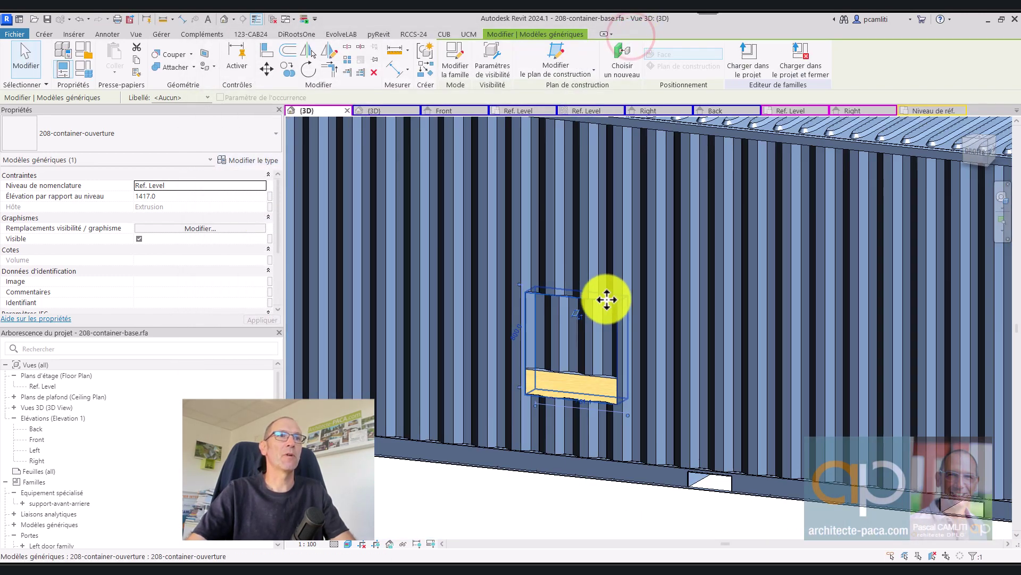
{"action": "left_click_drag", "start_coordinate": [608, 301], "coordinate": [699, 307]}
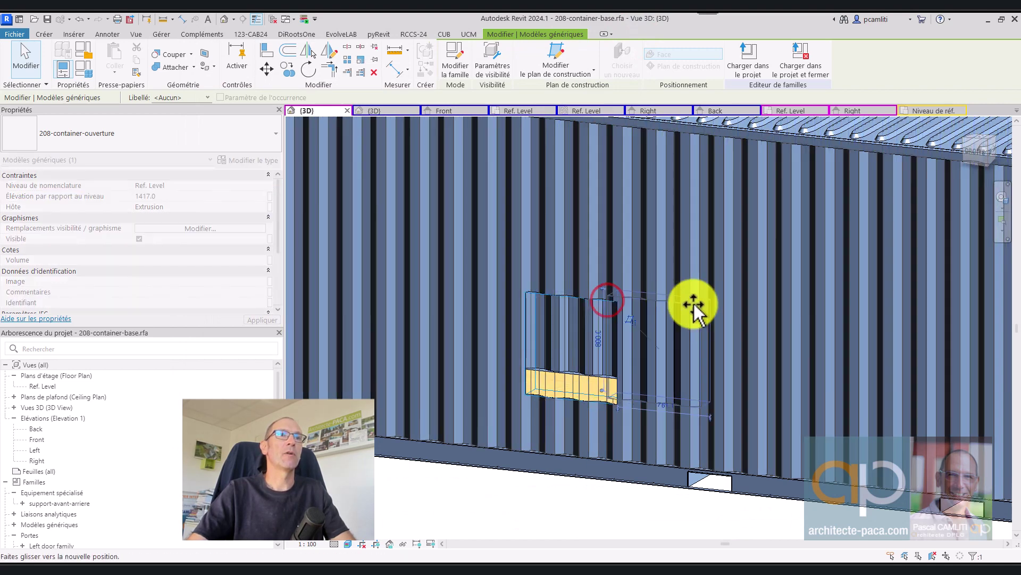
{"action": "scroll", "coordinate": [700, 319], "scroll_direction": "down", "scroll_amount": 3}
{"action": "middle_click_drag", "start_coordinate": [700, 319], "coordinate": [624, 347], "text": "shift"}
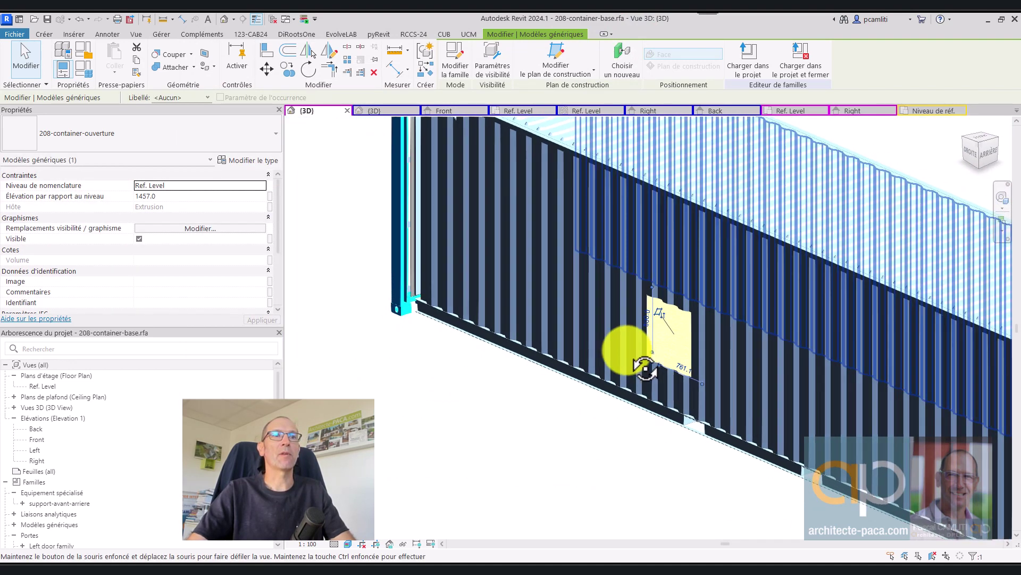
{"action": "left_click", "coordinate": [558, 418]}
{"action": "mouse_move", "coordinate": [557, 418]}
{"action": "middle_mouse_down", "text": "shift"}
{"action": "mouse_move", "coordinate": [604, 434]}
{"action": "mouse_move", "coordinate": [729, 406]}
{"action": "mouse_move", "coordinate": [725, 418]}
{"action": "mouse_move", "coordinate": [686, 341]}
{"action": "middle_mouse_up", "text": "shift"}
Place a second 208-container-ouverture opening on the container roof face
{"action": "left_click", "coordinate": [45, 34]}
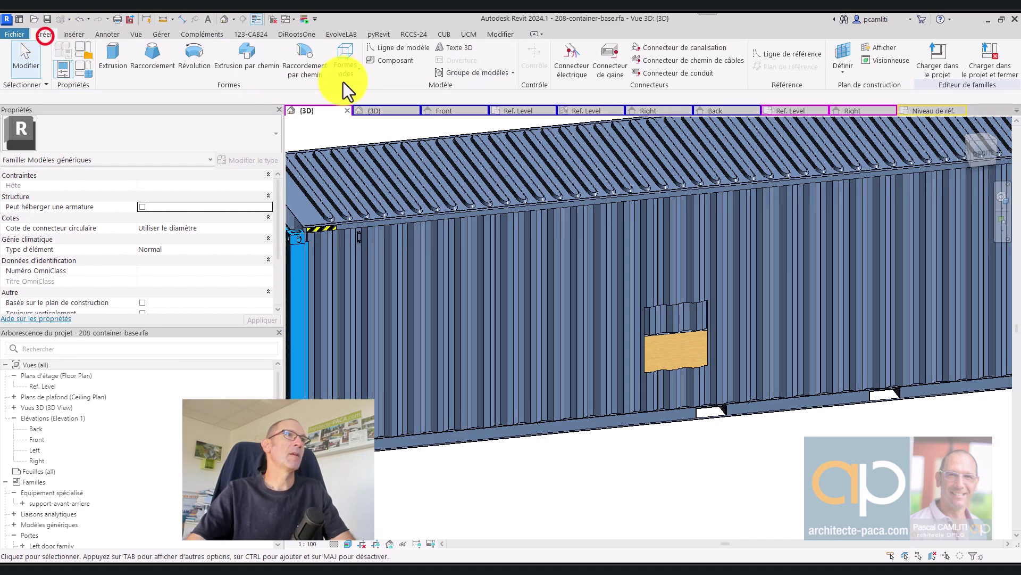
{"action": "left_click", "coordinate": [380, 60]}
{"action": "scroll", "coordinate": [525, 177], "scroll_direction": "up", "scroll_amount": 3}
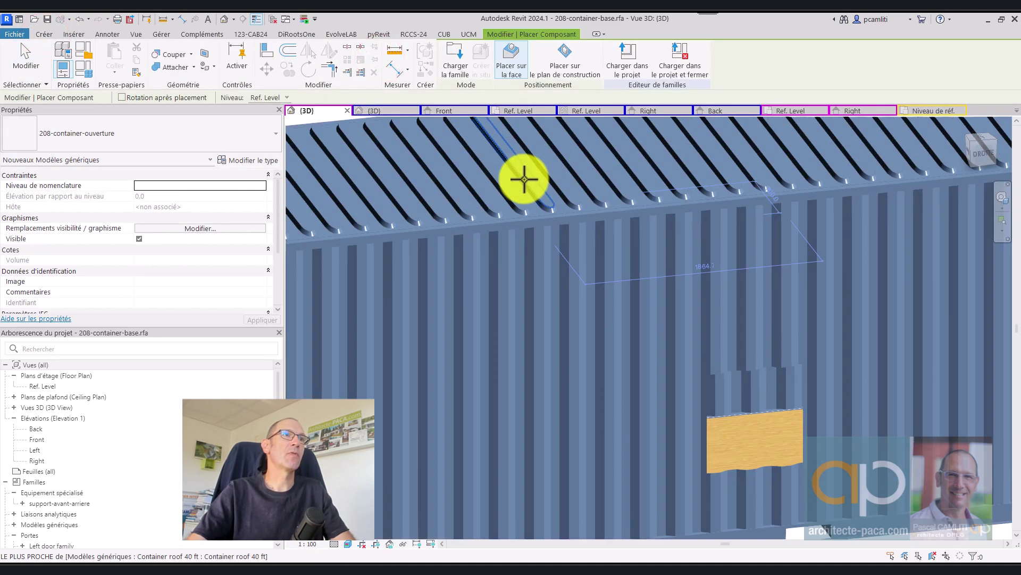
{"action": "scroll", "coordinate": [527, 177], "scroll_direction": "up", "scroll_amount": 2}
{"action": "left_click", "coordinate": [527, 177]}
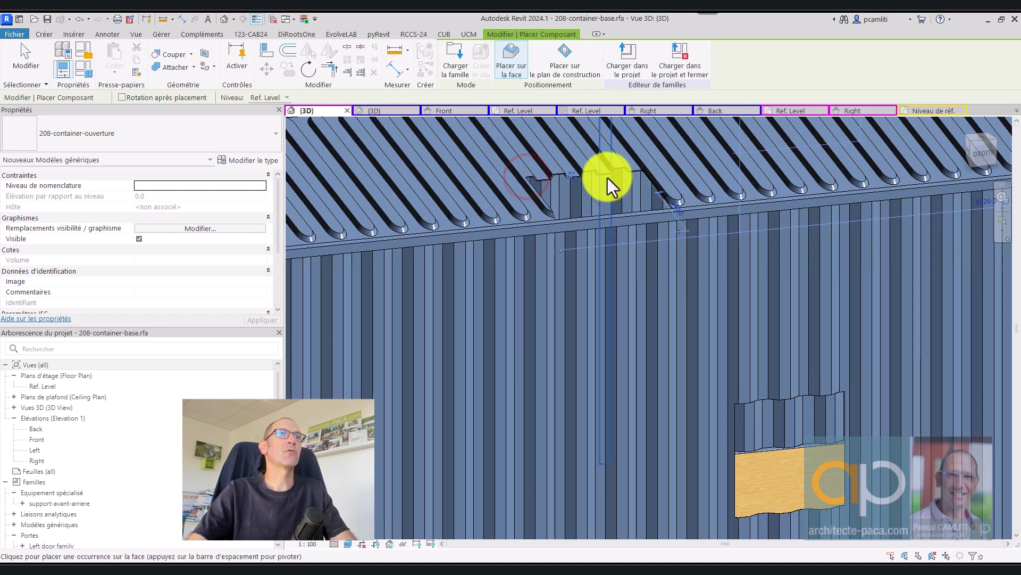
{"action": "key", "text": "Escape"}
{"action": "middle_click_drag", "start_coordinate": [604, 181], "coordinate": [662, 306], "text": "shift"}
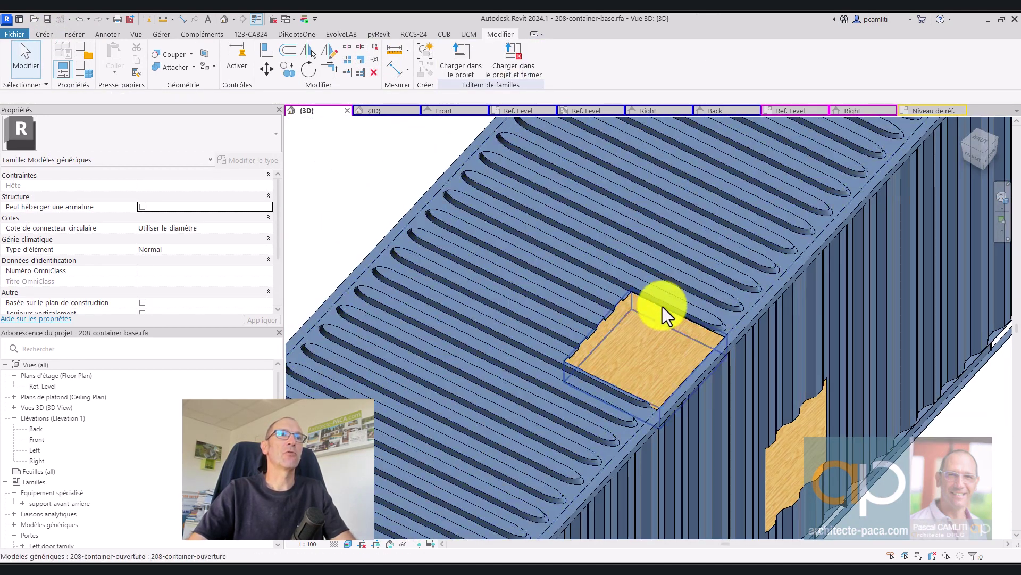
Drag the roof opening further along the roof and review it from the side
{"action": "left_click", "coordinate": [623, 300]}
{"action": "mouse_move", "coordinate": [617, 304]}
{"action": "left_mouse_down"}
{"action": "mouse_move", "coordinate": [554, 290]}
{"action": "mouse_move", "coordinate": [565, 292]}
{"action": "left_mouse_up"}
{"action": "scroll", "coordinate": [565, 292], "scroll_direction": "down", "scroll_amount": 3}
{"action": "key", "text": "Escape"}
{"action": "mouse_move", "coordinate": [620, 296]}
{"action": "middle_mouse_down", "text": "shift"}
{"action": "mouse_move", "coordinate": [666, 323]}
{"action": "mouse_move", "coordinate": [567, 266]}
{"action": "mouse_move", "coordinate": [588, 297]}
{"action": "mouse_move", "coordinate": [680, 278]}
{"action": "middle_mouse_up", "text": "shift"}
{"action": "scroll", "coordinate": [554, 256], "scroll_direction": "down", "scroll_amount": 3}
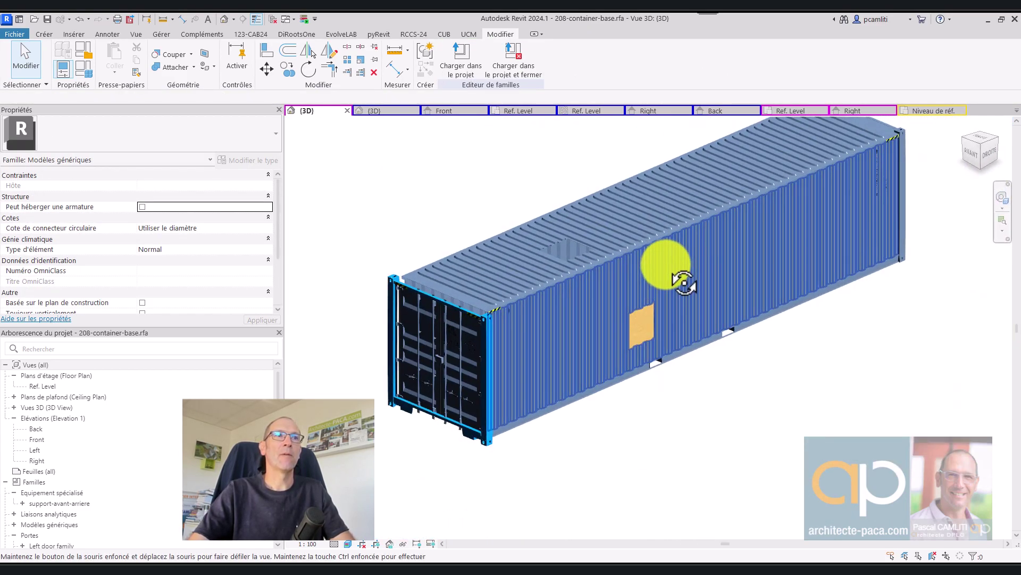